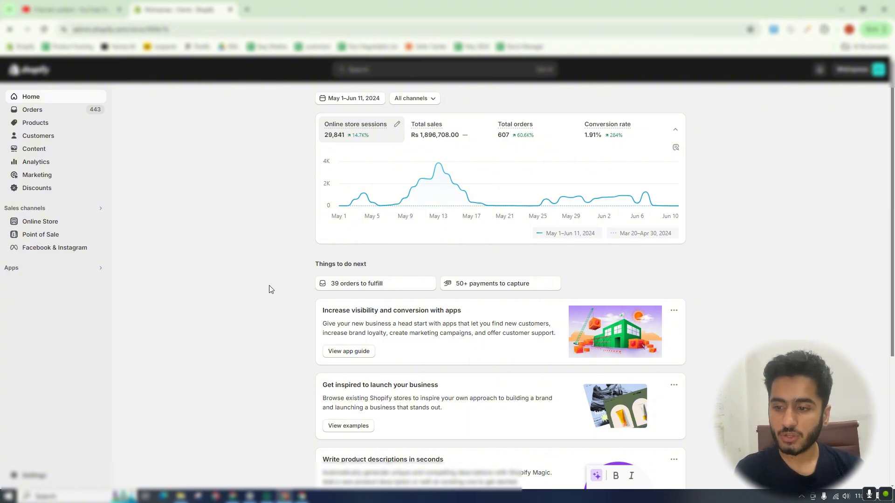
- Switch to the other browser window and view the second store's sales and orders overview on its home dashboard
left_click(302, 497)
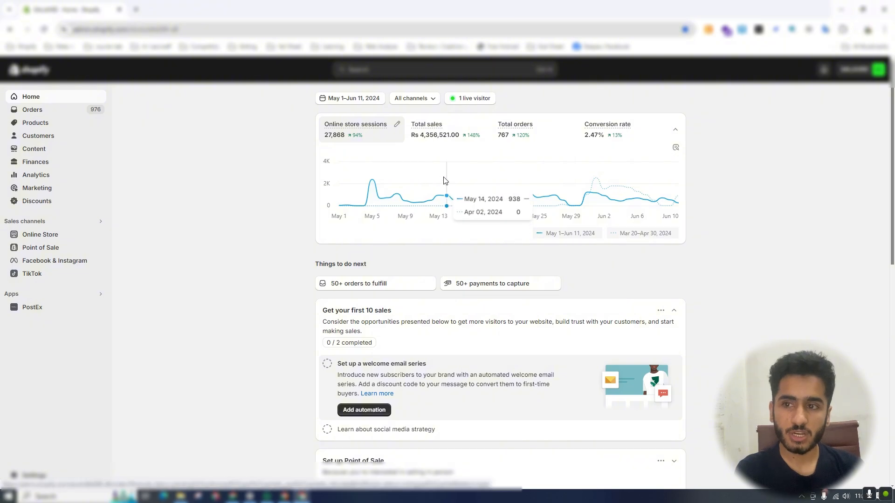
mouse_move(427, 141)
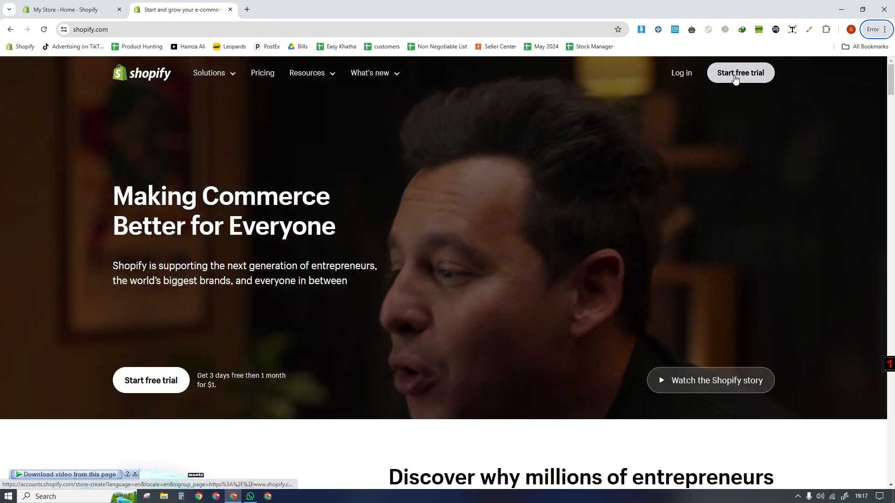
- Start a free trial signup on shopify.com and skip all of the business questionnaire
left_click(735, 79)
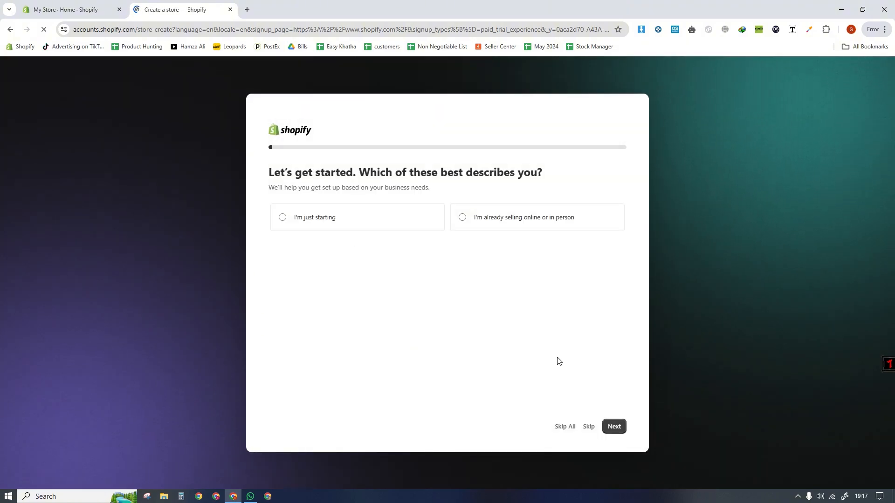
left_click(569, 425)
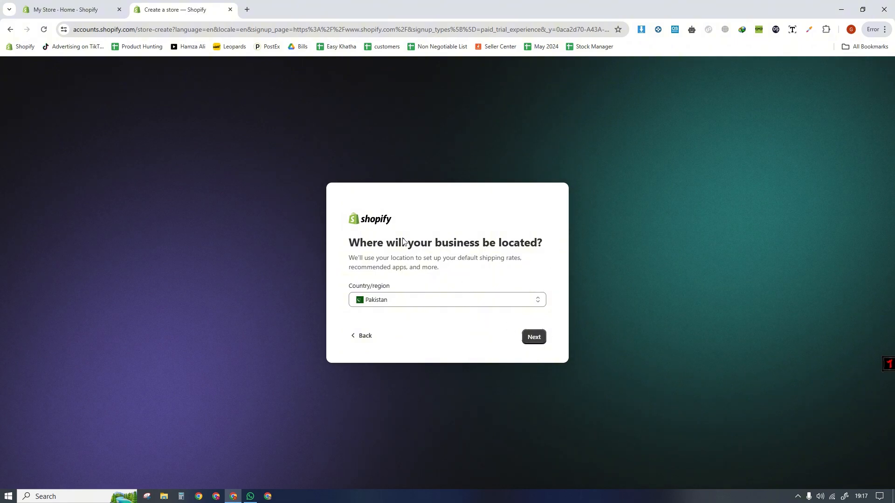
- Return to the existing My Store admin and view its orders, abandoned checkouts and products pages
left_click(104, 10)
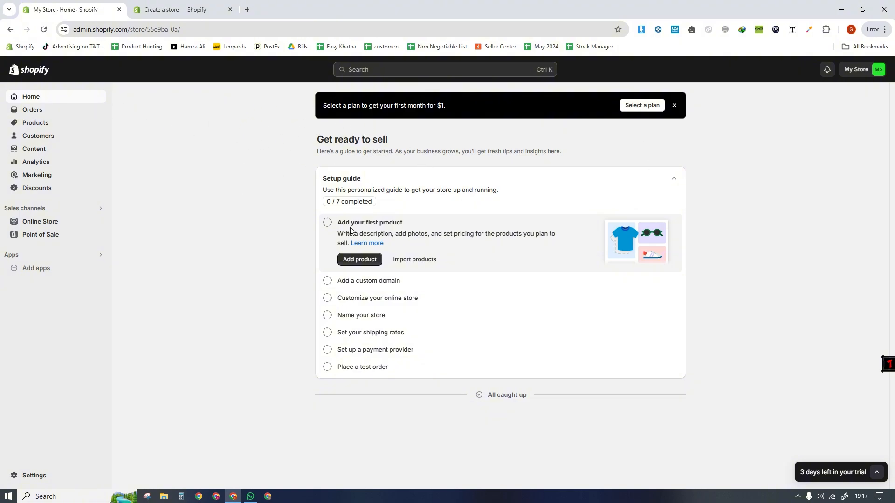
left_click(49, 113)
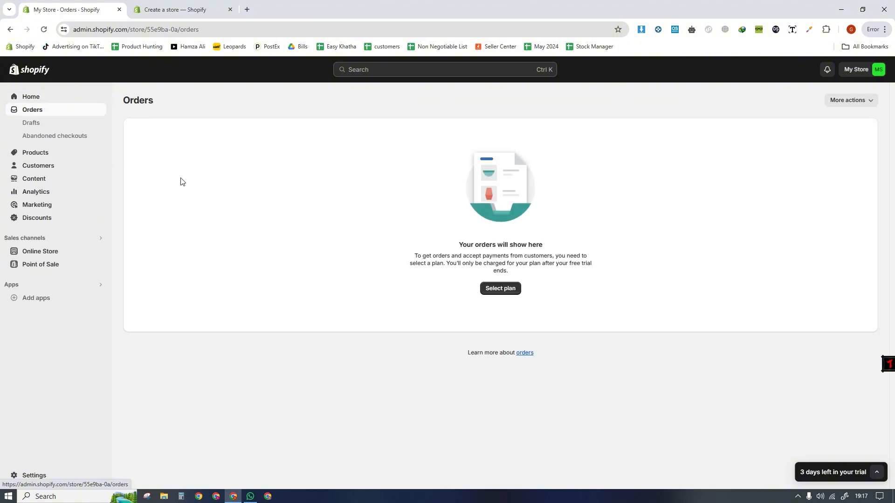
left_click(47, 136)
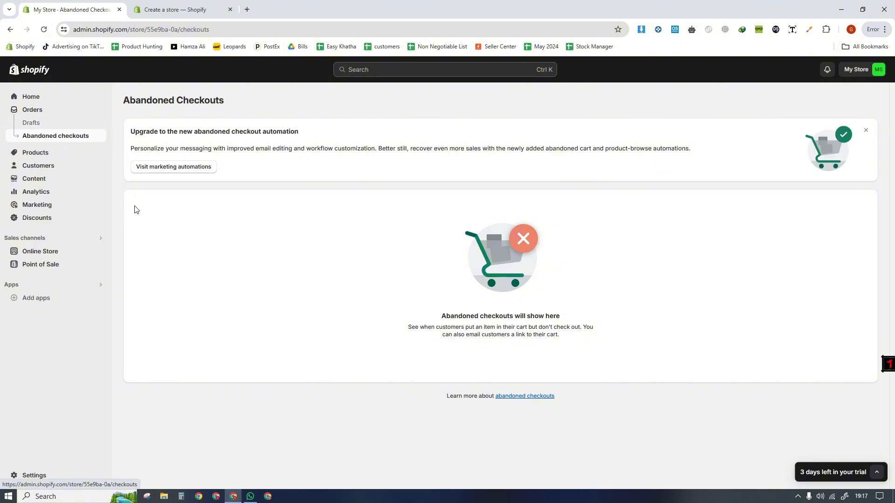
left_click(47, 154)
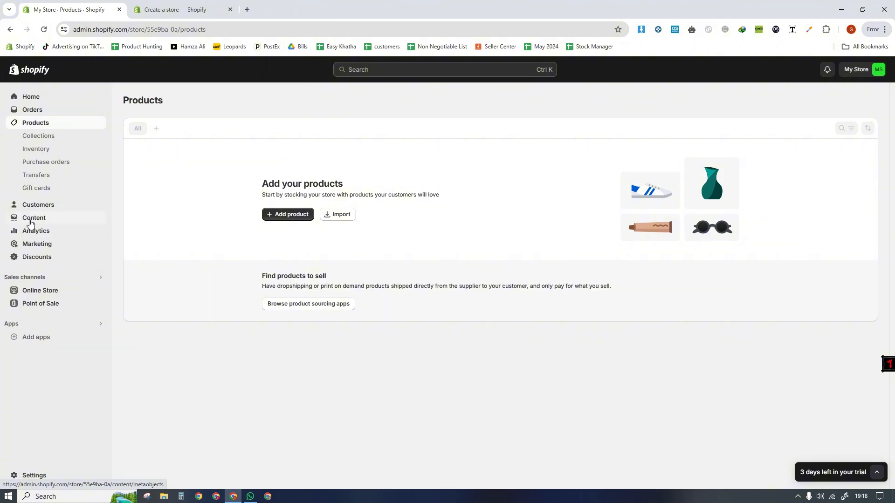
- View the store analytics for the date range June 1, 2024 to June 8, 2024
left_click(29, 236)
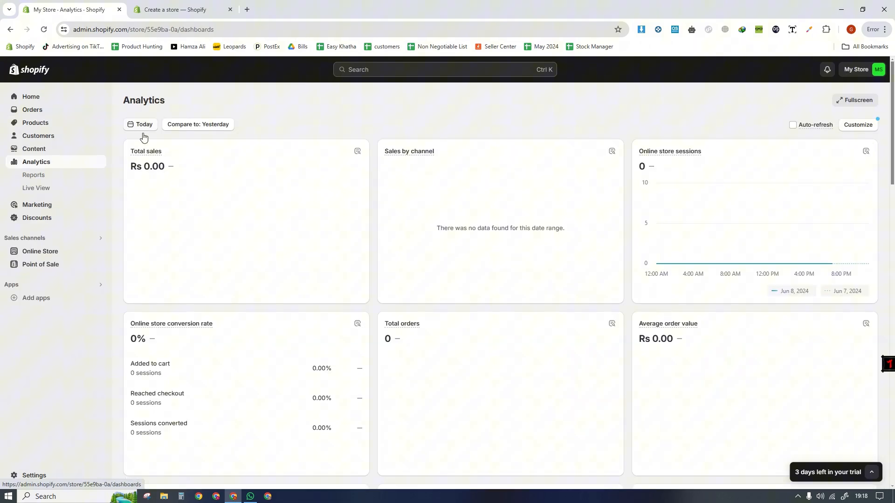
left_click(143, 125)
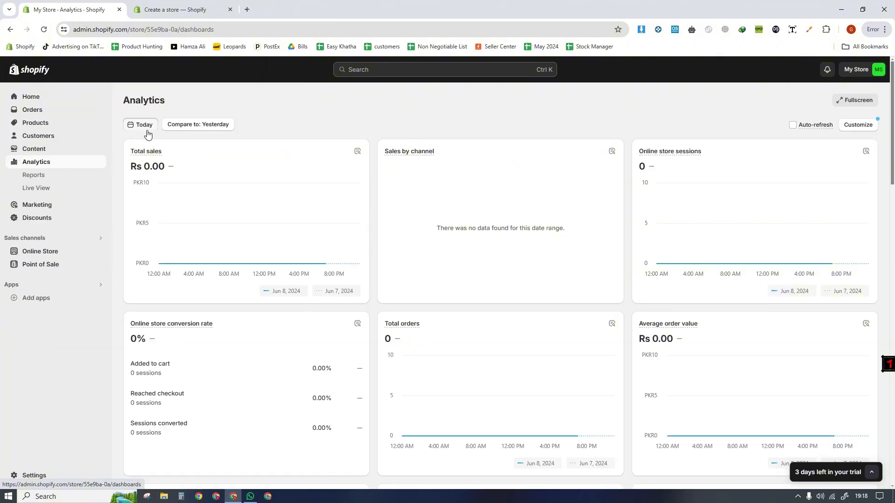
left_click(432, 197)
left_click(431, 212)
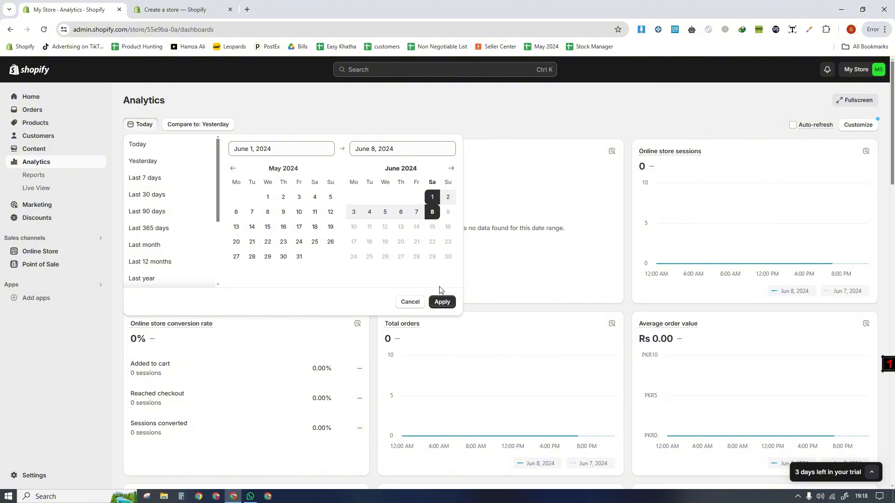
left_click(442, 302)
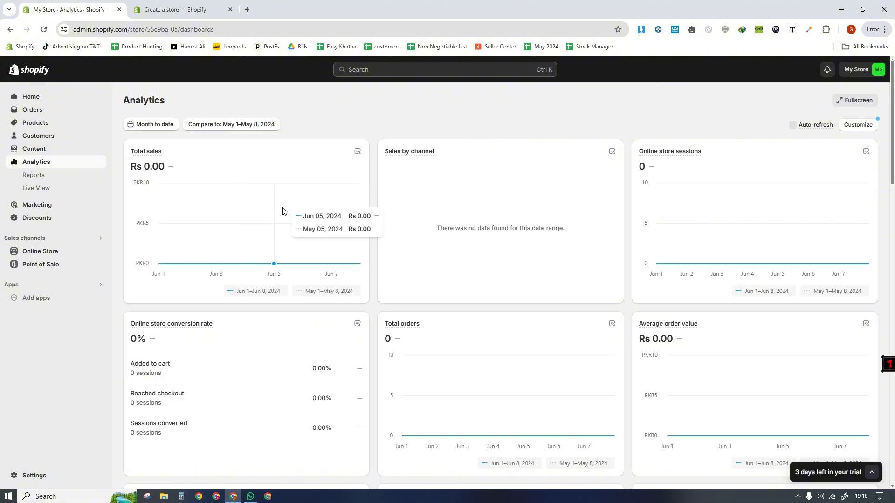
left_click(140, 124)
left_click(397, 104)
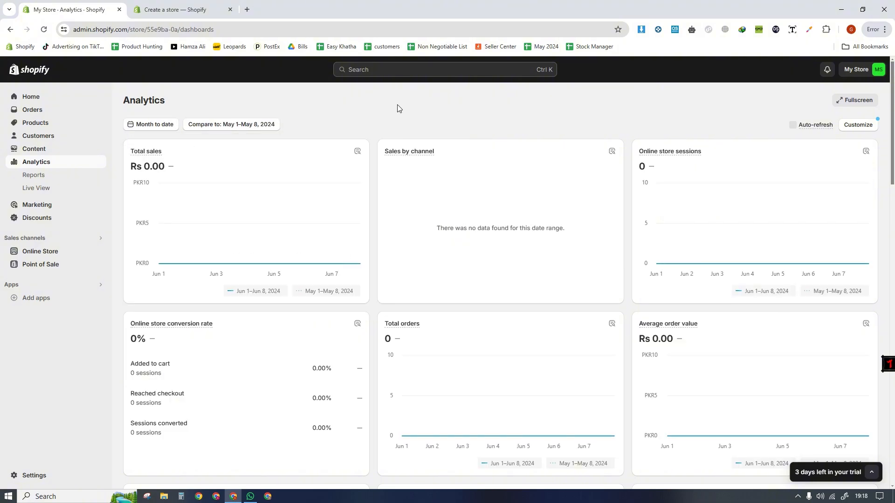
left_click(152, 10)
left_click(117, 9)
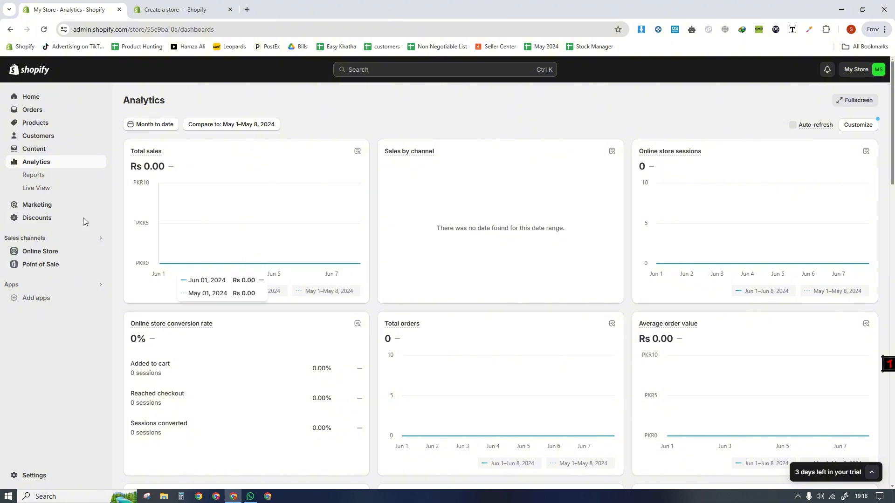
- Open the online store's Themes page and look over the current Dawn theme and the theme library
left_click(46, 252)
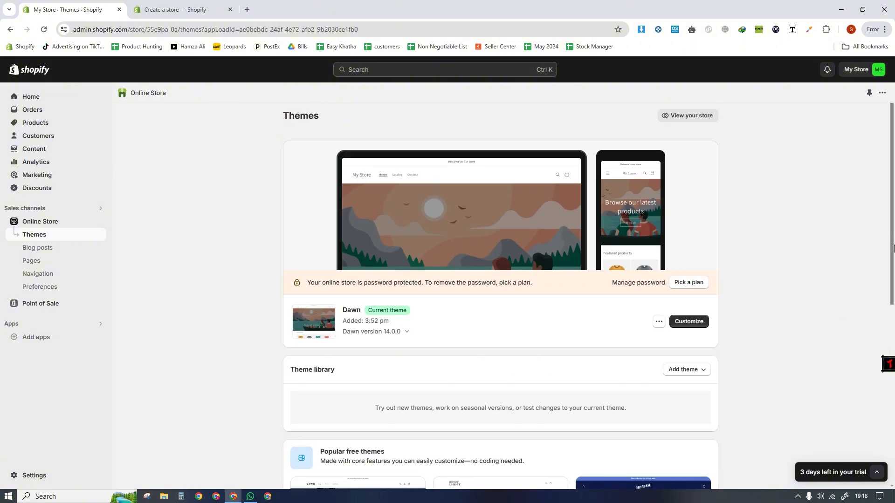
scroll(893, 345, "down", 4)
left_click_drag(894, 345, 891, 232)
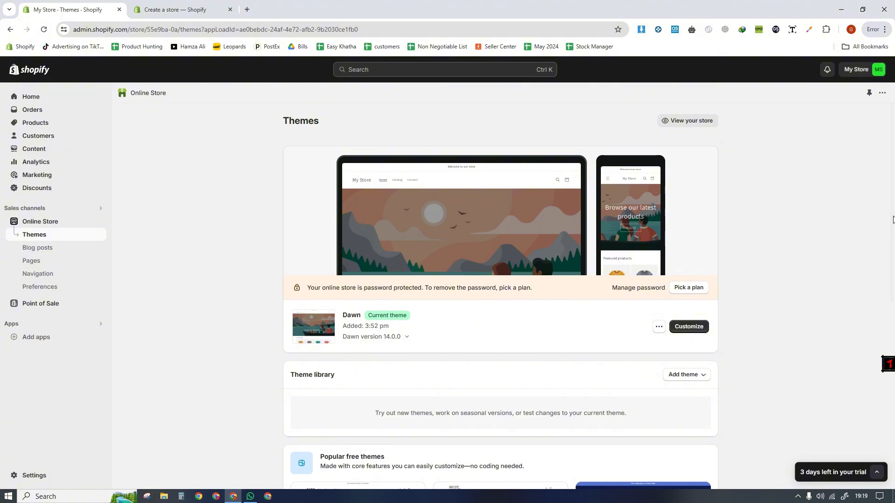
left_click_drag(894, 219, 894, 199)
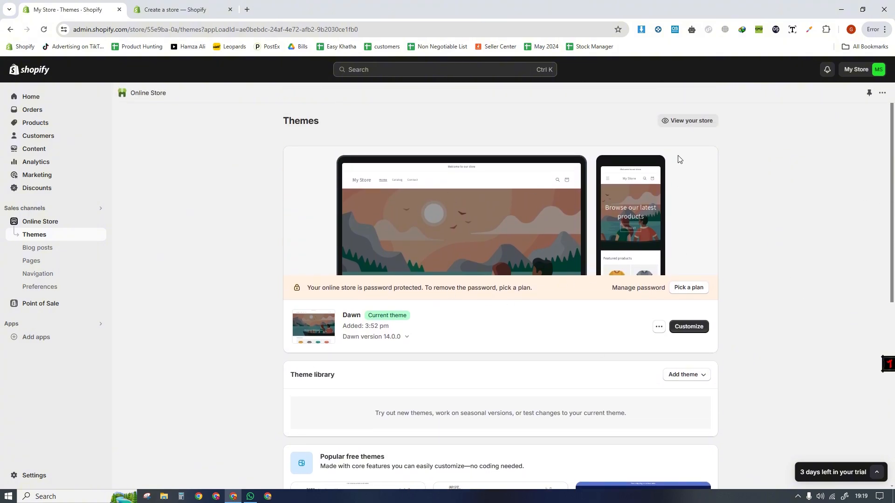
- View the live storefront and look through its home page down to the featured products
left_click(673, 125)
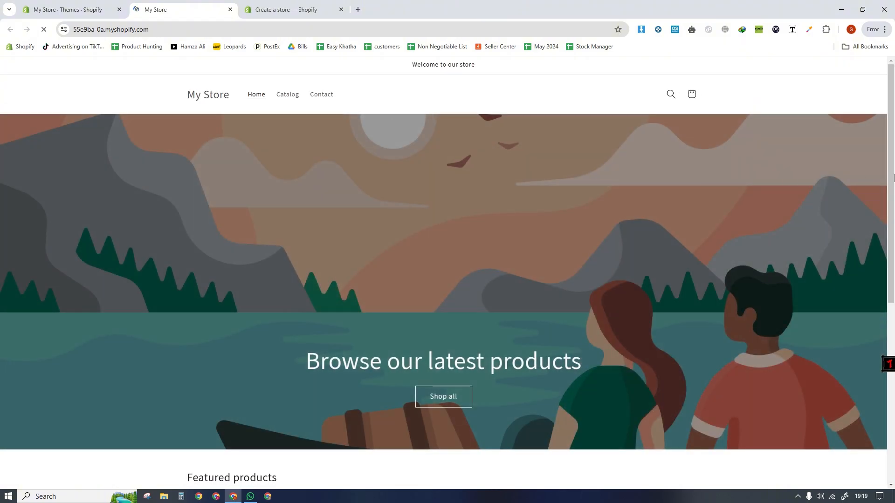
scroll(154, 310, "down", 7)
left_click_drag(892, 313, 893, 294)
left_click(407, 478)
- Return to the Themes page in the admin and browse the popular free themes
left_click(68, 10)
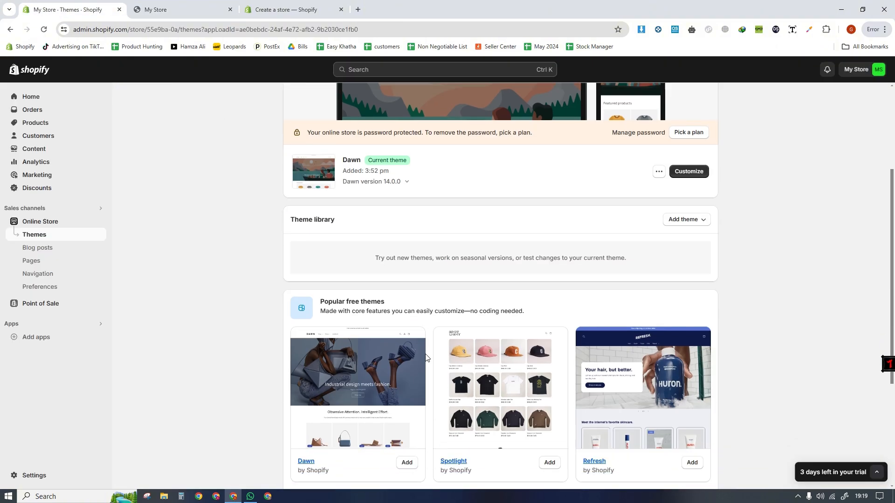
scroll(426, 359, "down", 2)
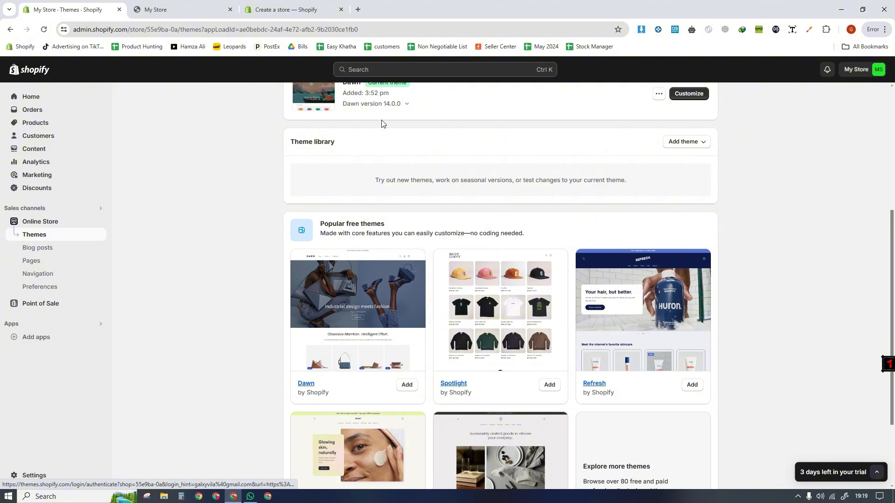
left_click_drag(892, 270, 892, 337)
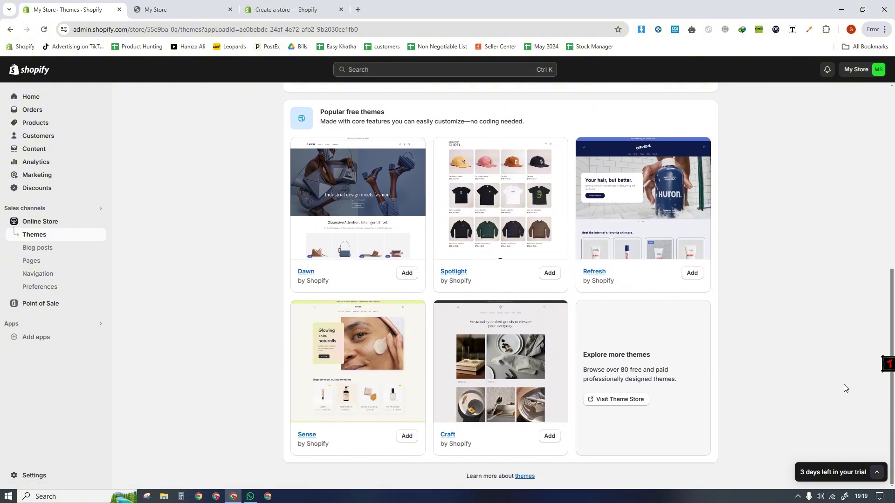
left_click_drag(893, 356, 893, 188)
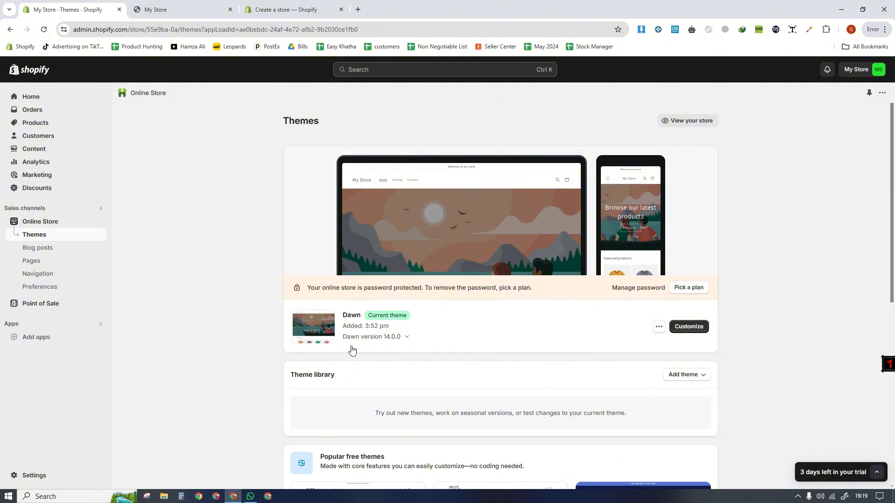
- Add a store page titled "About Us" with the content "Abc", save it and return to the pages list
left_click(32, 262)
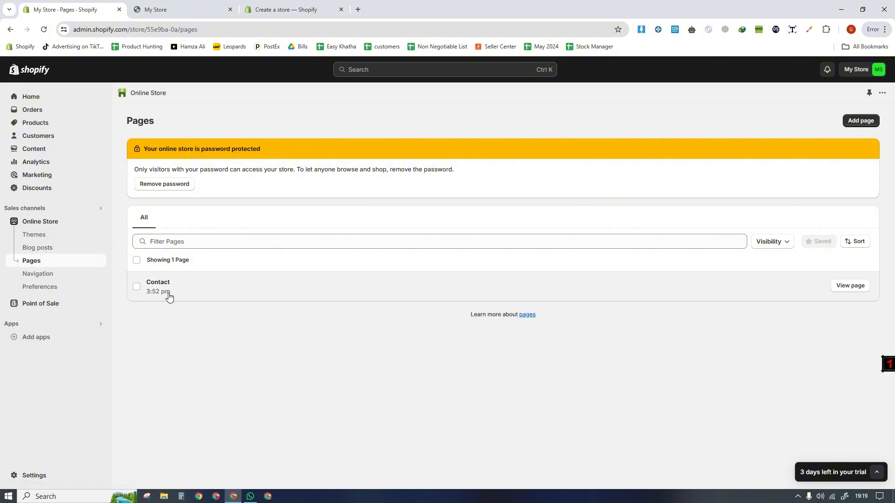
left_click(862, 122)
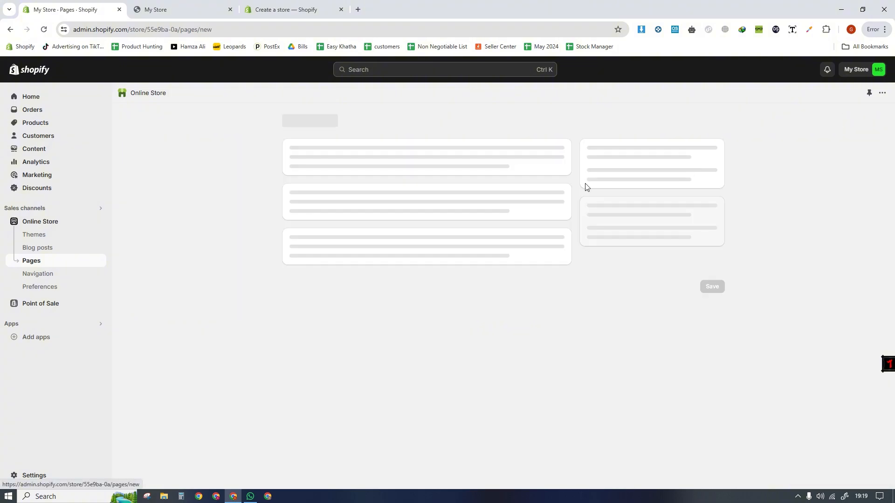
left_click(321, 168)
type("About Us")
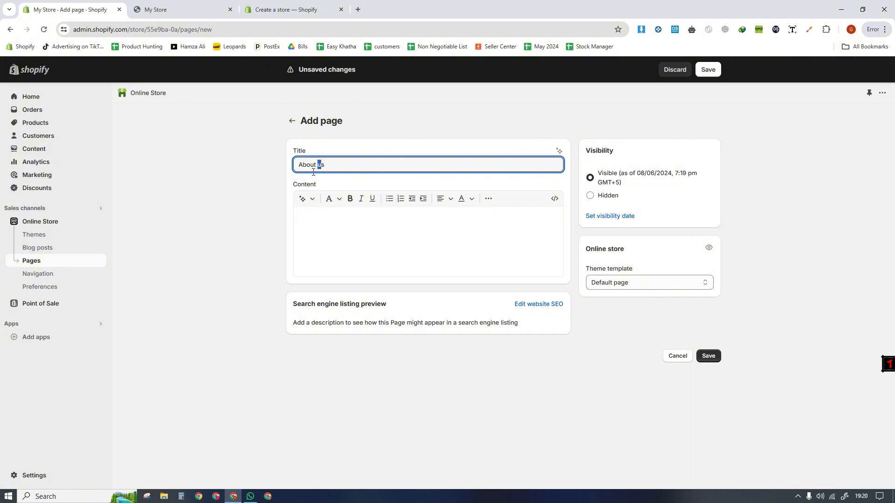
left_click(341, 233)
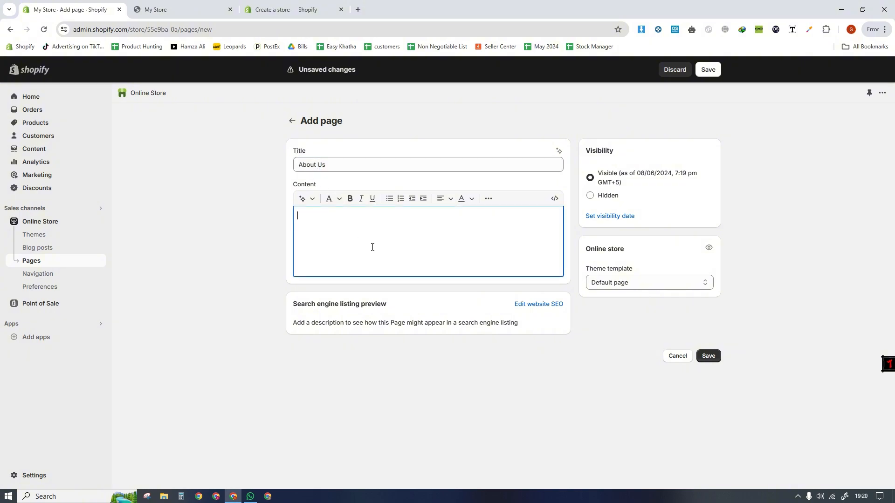
type("Abc")
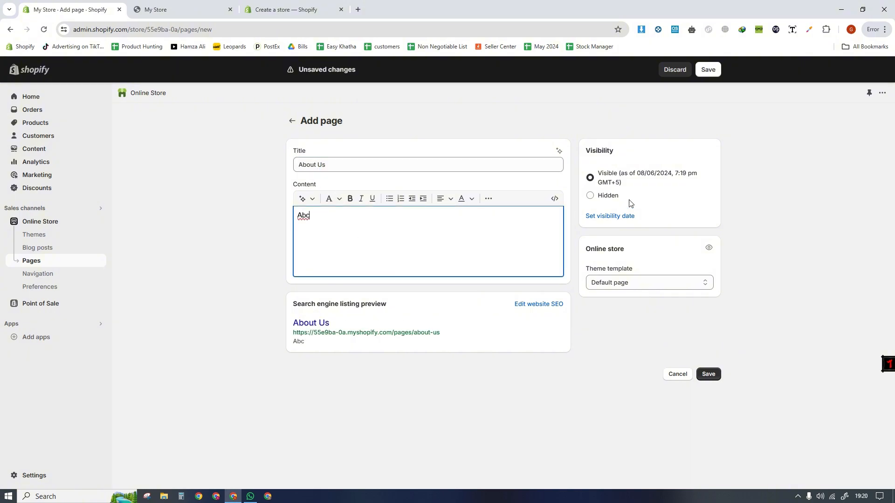
left_click(714, 75)
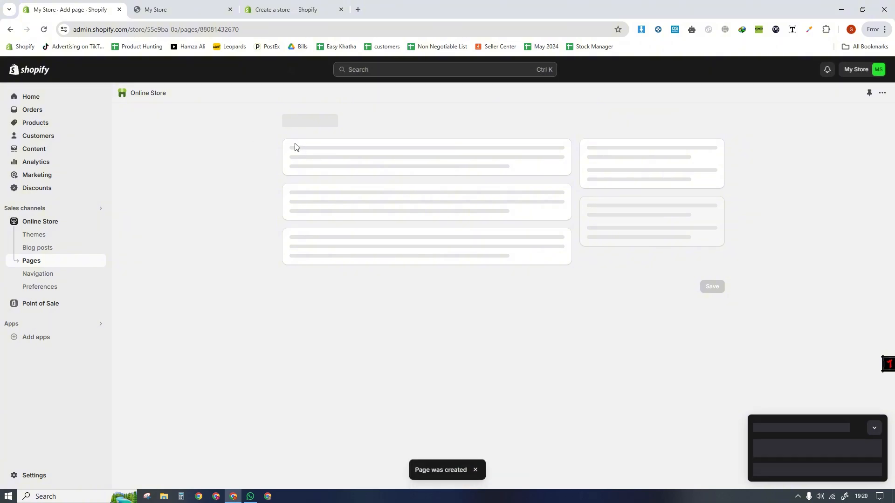
left_click(291, 122)
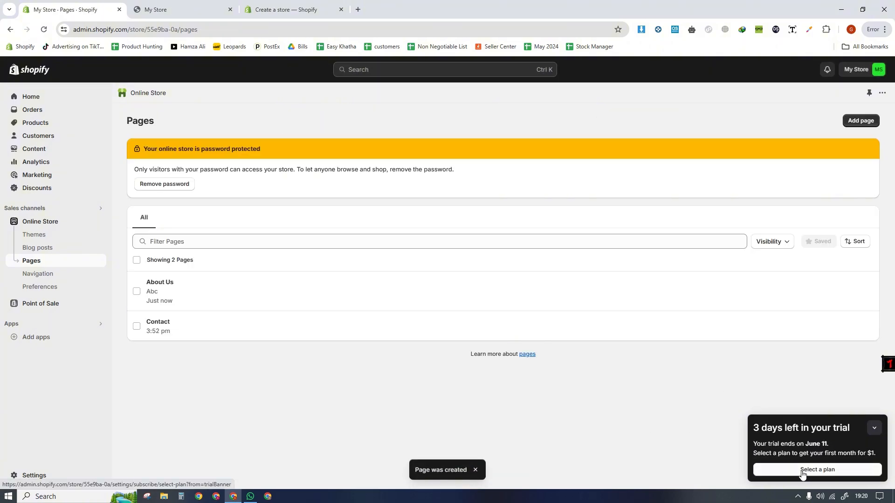
- Compare the Basic, Shopify, Advanced and Plus subscription plans and return to the pages list without selecting one
left_click(801, 472)
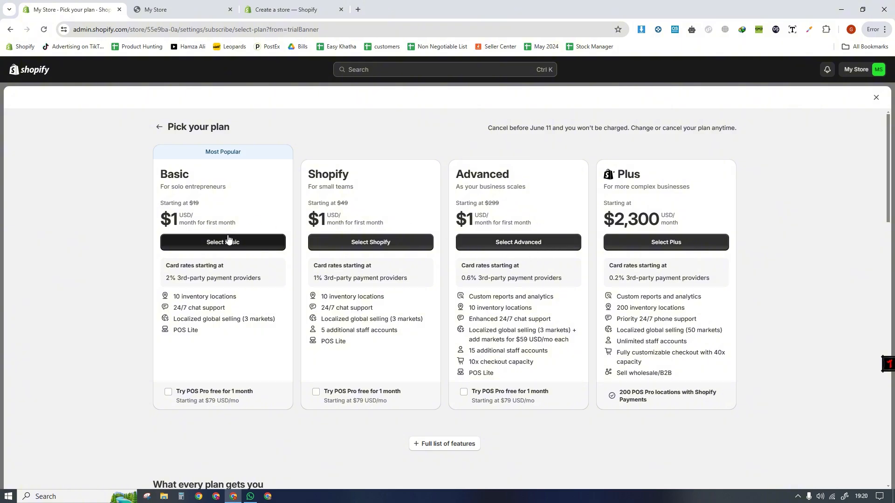
left_click_drag(477, 228, 450, 219)
left_click(459, 220)
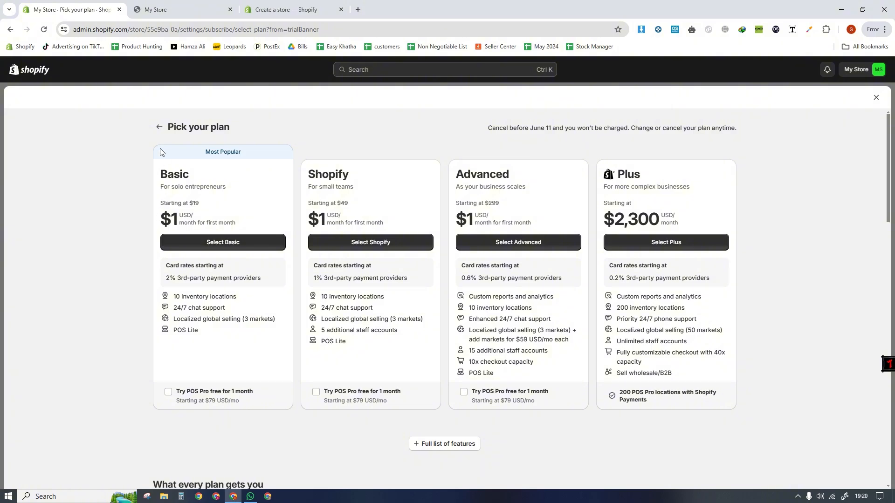
left_click(159, 127)
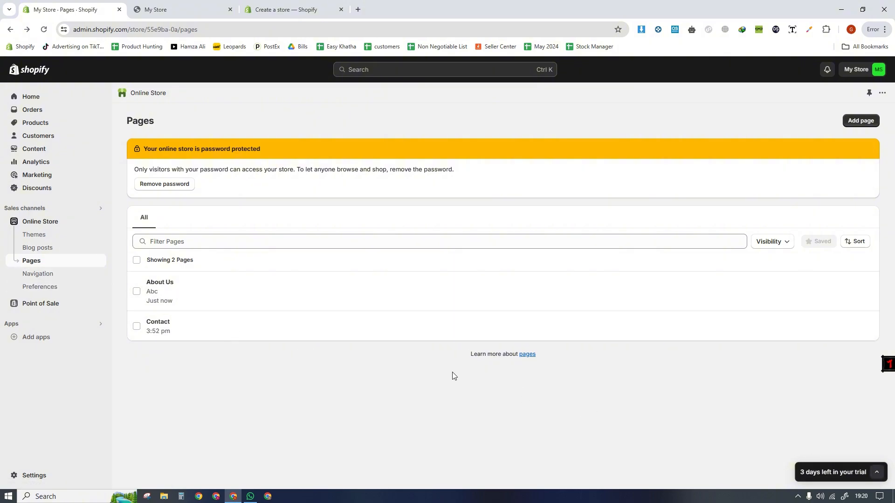
- Open the online store's Navigation page, and switch to a new blank drawing in Paint
left_click(46, 279)
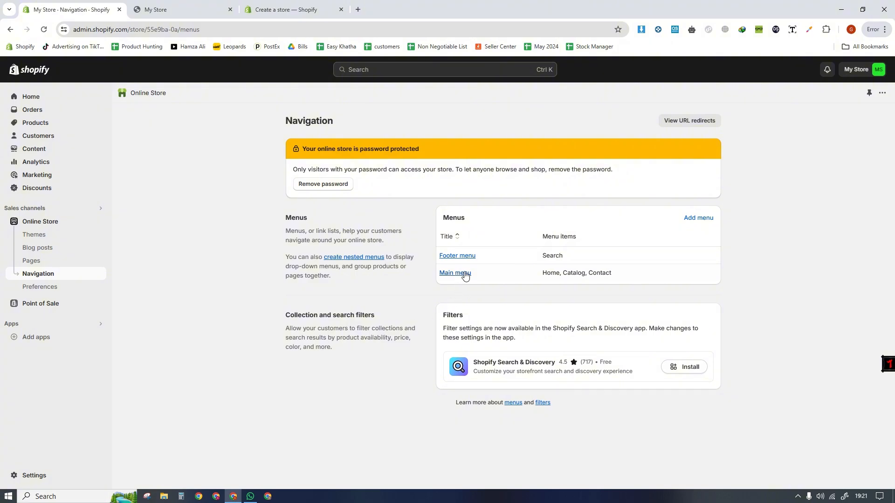
left_click(99, 500)
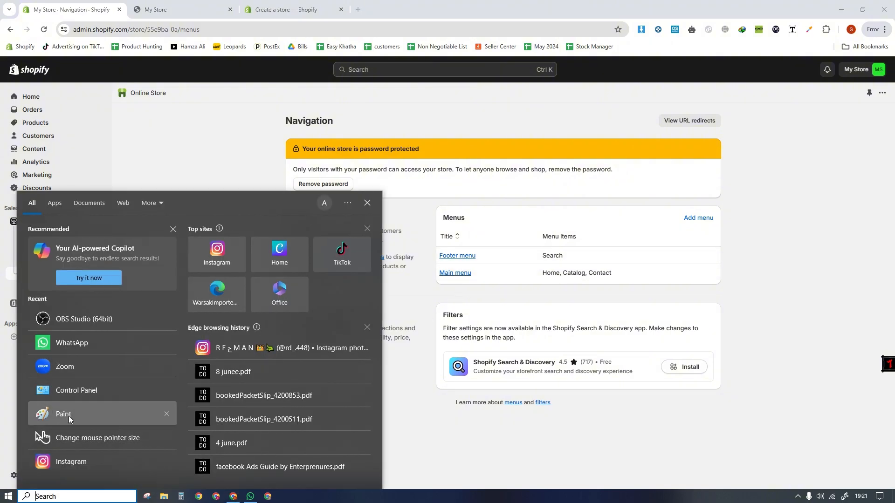
left_click(69, 416)
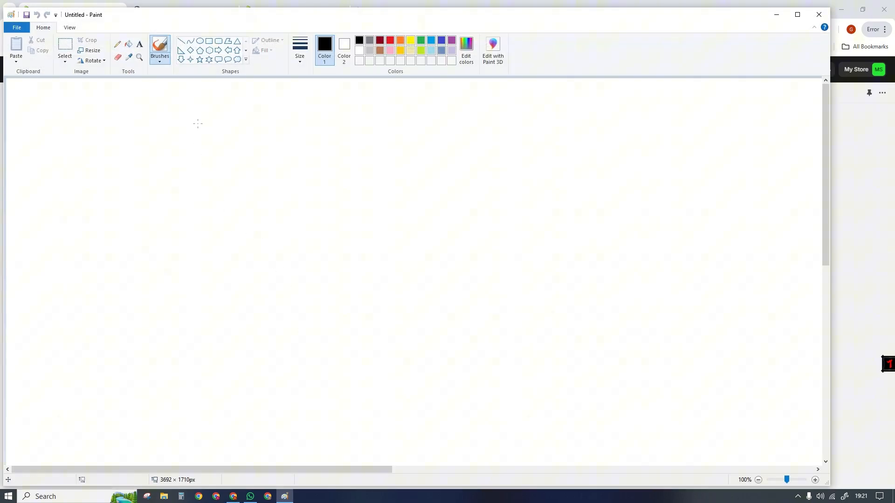
- Draw a tall rectangle about 377 × 586 px and, beside it, a wide rectangle with a flat ellipse as a stand beneath it
left_click(209, 41)
mouse_move(251, 116)
left_mouse_down()
mouse_move(382, 372)
mouse_move(414, 376)
mouse_move(427, 389)
left_mouse_up()
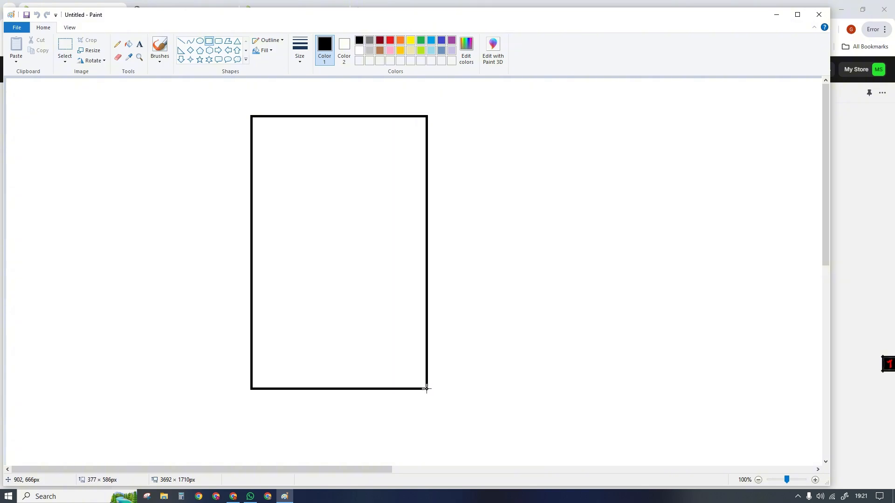
left_click_drag(476, 124, 799, 331)
left_click(200, 40)
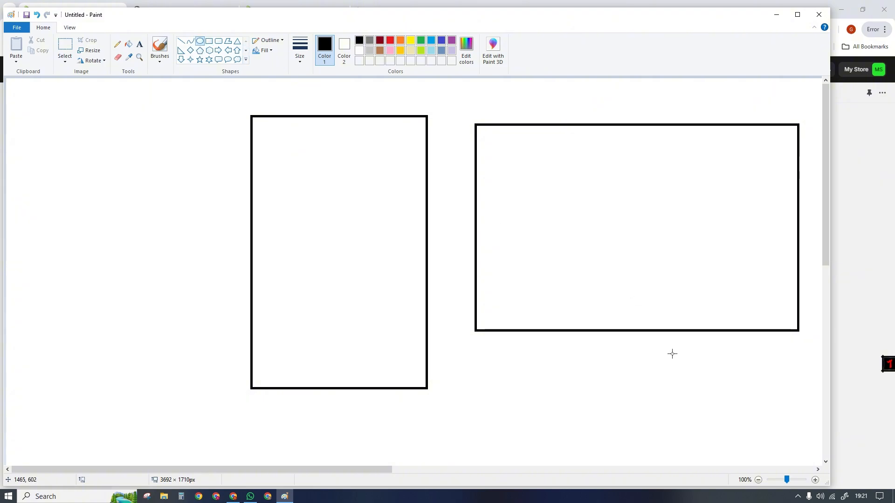
left_click_drag(586, 332, 705, 357)
left_click(530, 295)
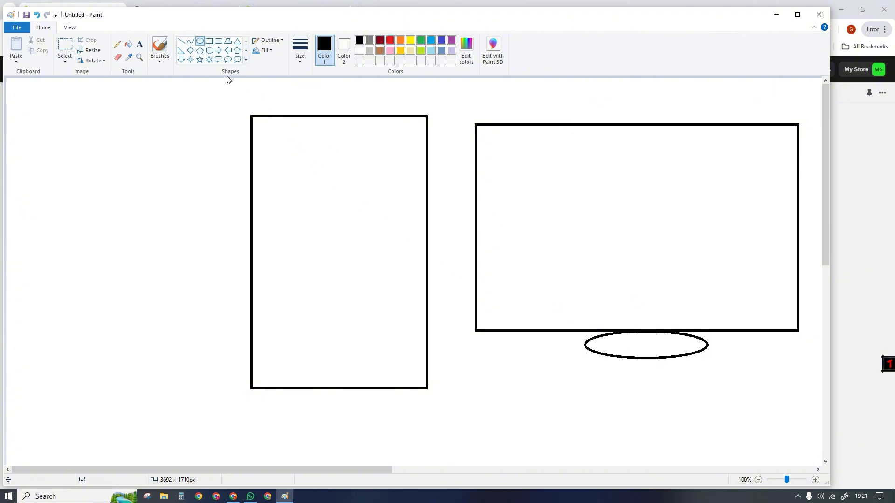
- Draw horizontal lines across both rectangles near their upper and lower ends to mark header and footer bands
left_click(181, 41)
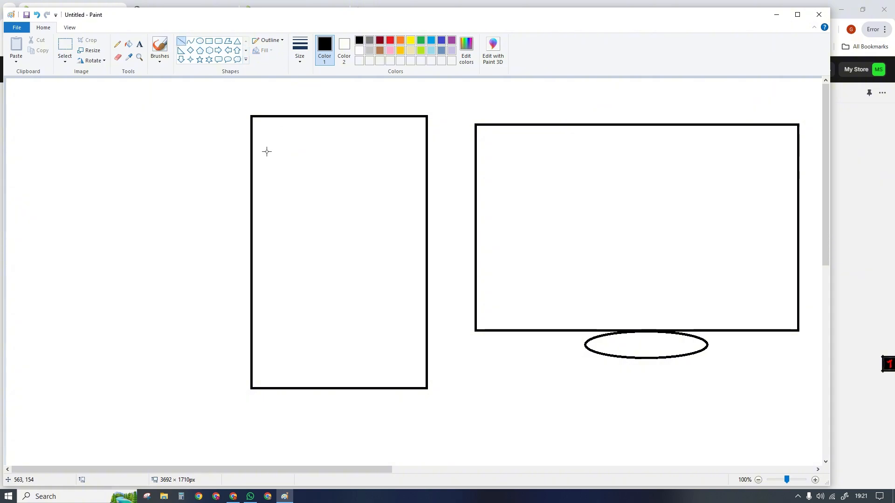
left_click_drag(251, 159, 425, 159)
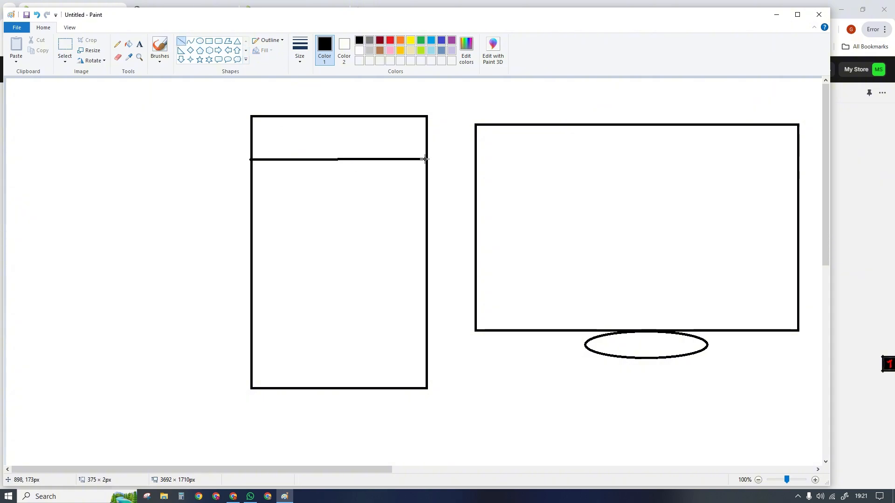
left_click(351, 137)
left_click_drag(252, 332, 427, 332)
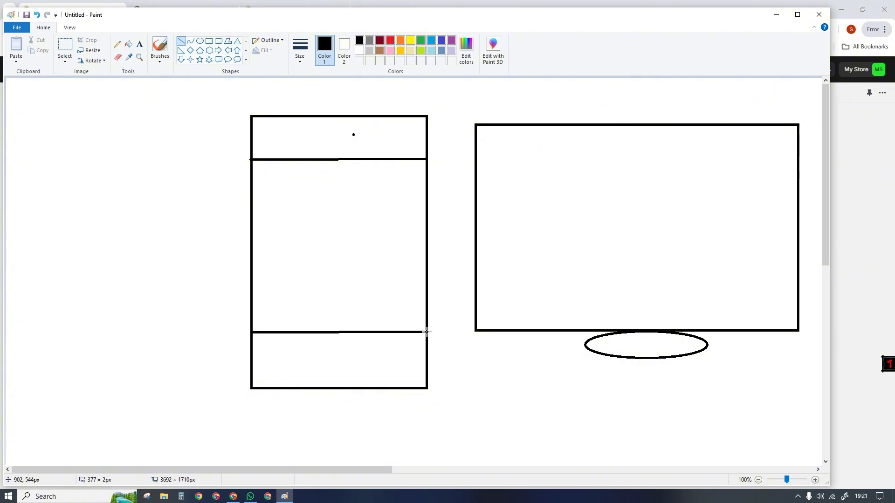
left_click_drag(476, 156, 797, 156)
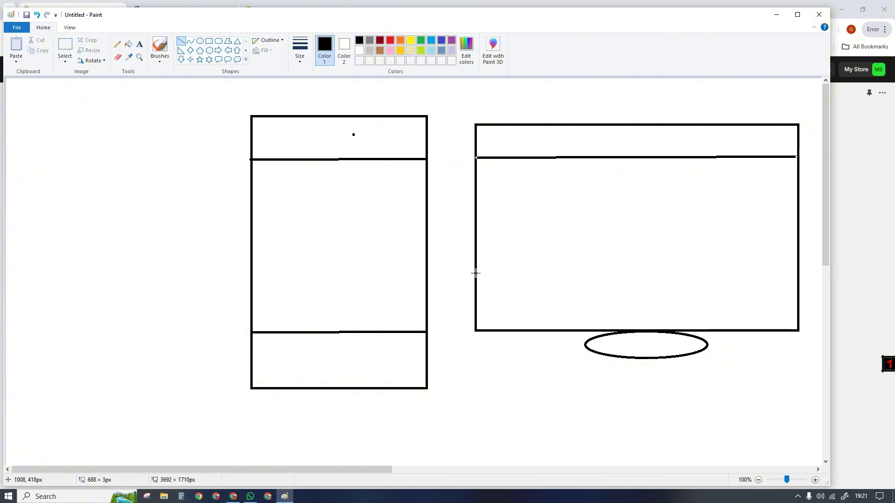
left_click_drag(476, 273, 798, 275)
left_click(867, 274)
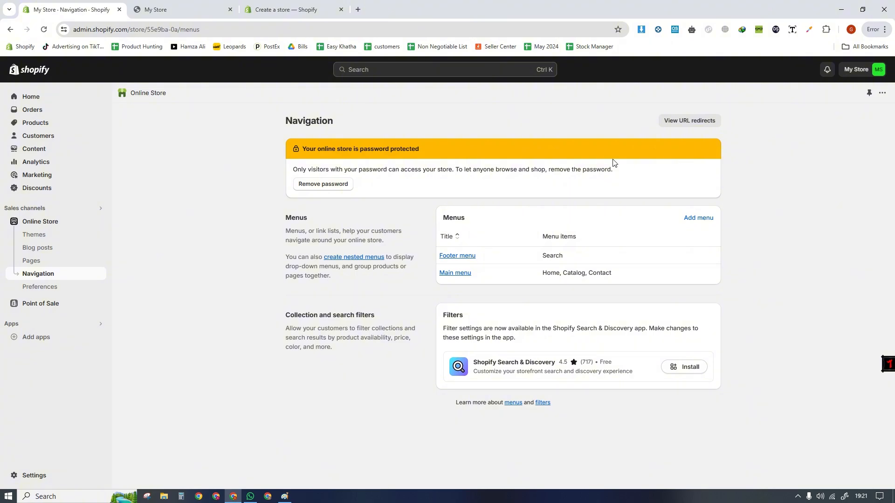
left_click(284, 496)
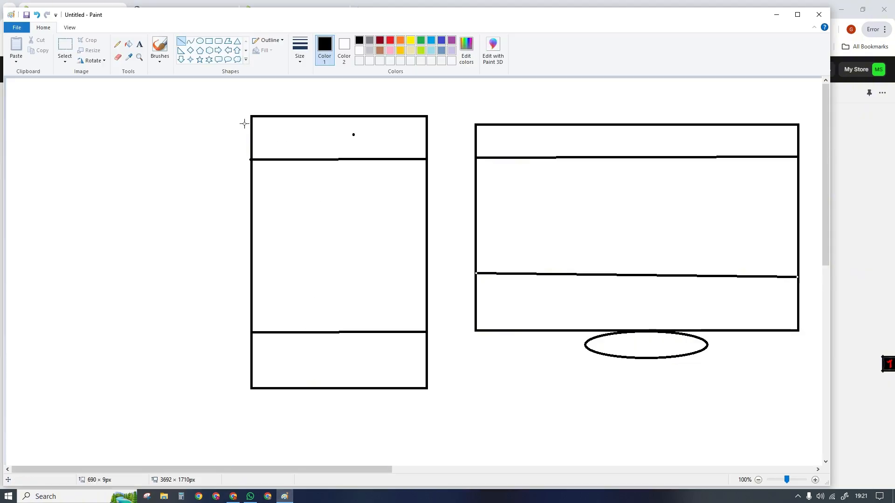
- Label the tall rectangle's header band "H" and footer band "F" with freehand pencil letters and arrows
left_click(117, 44)
left_click_drag(265, 139, 181, 146)
left_click_drag(181, 135, 163, 136)
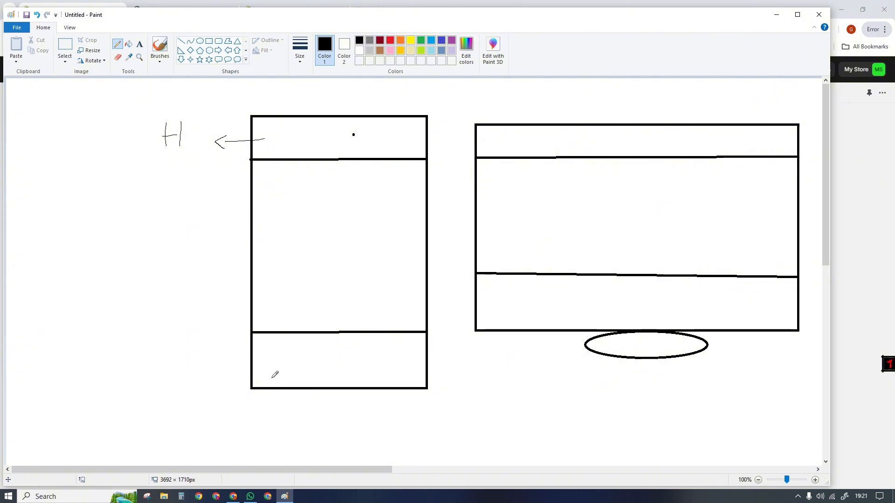
mouse_move(197, 358)
left_mouse_down()
mouse_move(195, 378)
mouse_move(208, 348)
left_mouse_up()
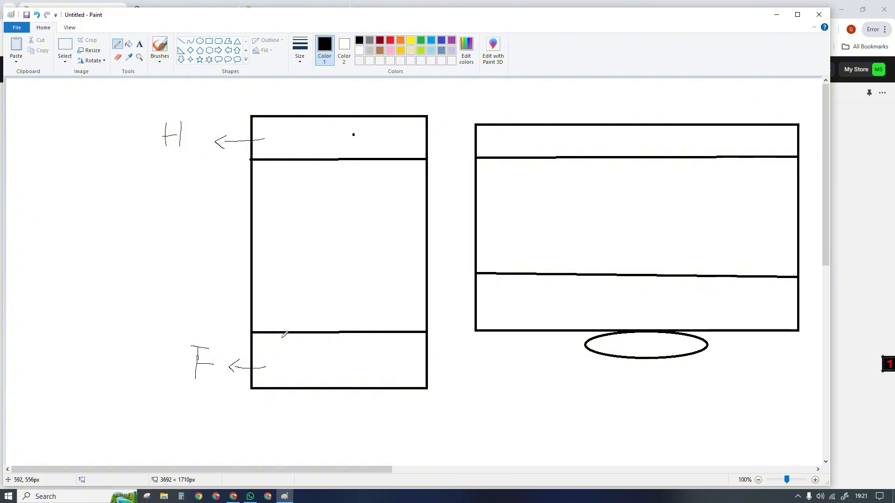
- Label the wide rectangle's header band "H" and footer band "F" with freehand letters and pointer lines
left_click(284, 496)
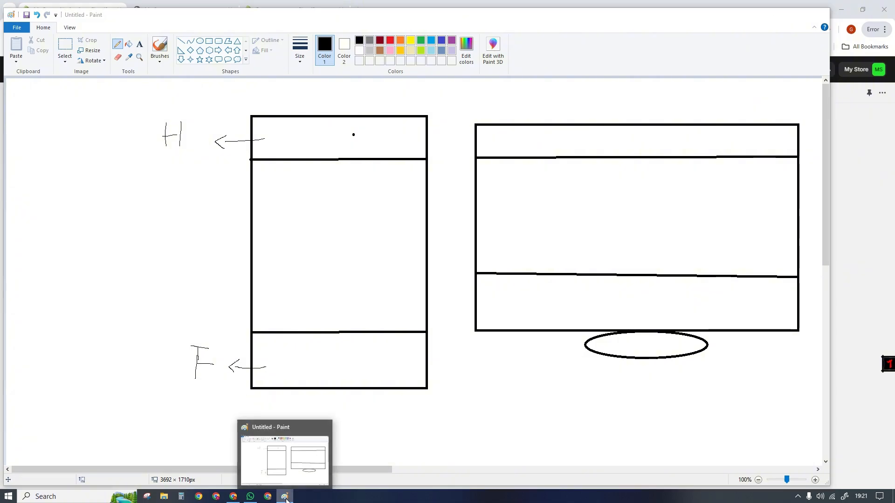
left_click(285, 497)
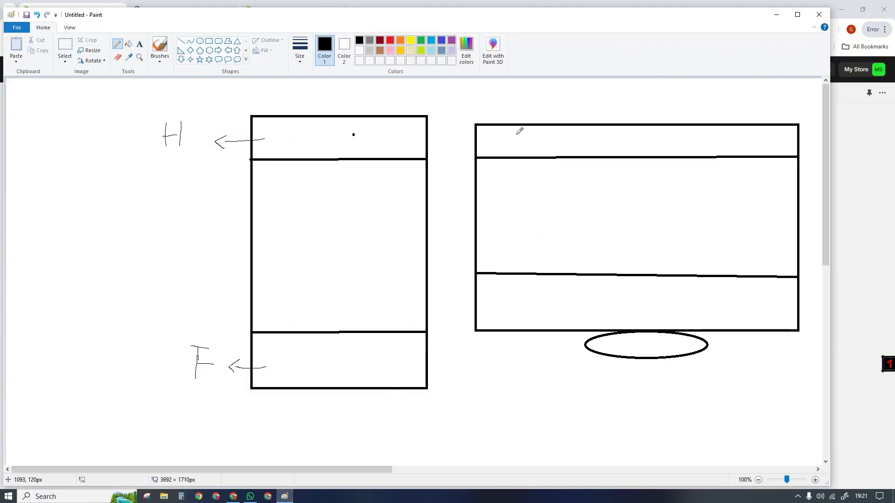
mouse_move(535, 106)
left_mouse_down()
mouse_move(537, 122)
mouse_move(556, 116)
left_mouse_up()
mouse_move(569, 96)
left_mouse_down()
mouse_move(569, 117)
mouse_move(570, 106)
left_mouse_up()
left_click_drag(526, 310, 500, 391)
mouse_move(500, 368)
left_mouse_down()
mouse_move(516, 363)
mouse_move(509, 380)
left_mouse_up()
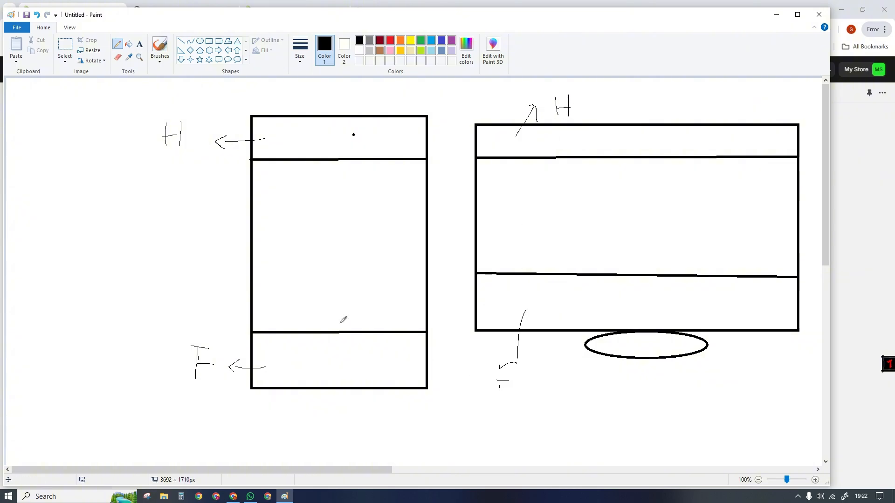
- Switch to the live storefront in Chrome and examine its announcement bar, header menu and footer area
left_click(286, 497)
key("ctrl+Tab")
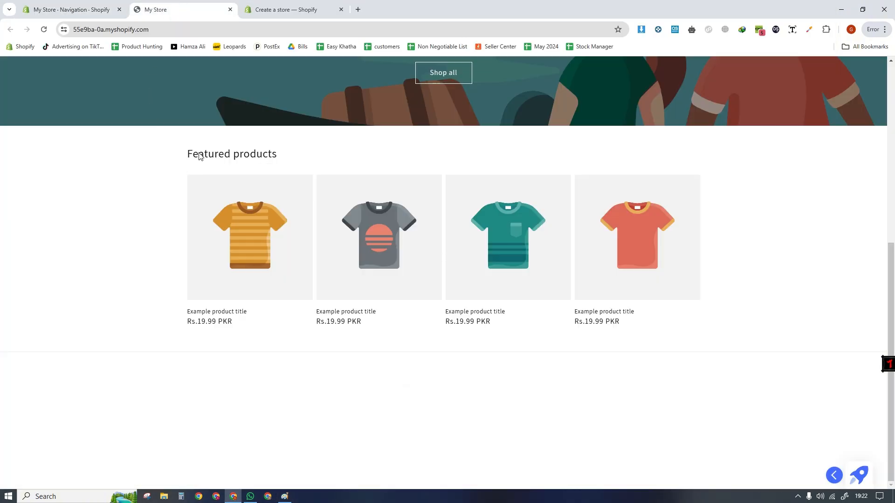
scroll(449, 265, "up", 7)
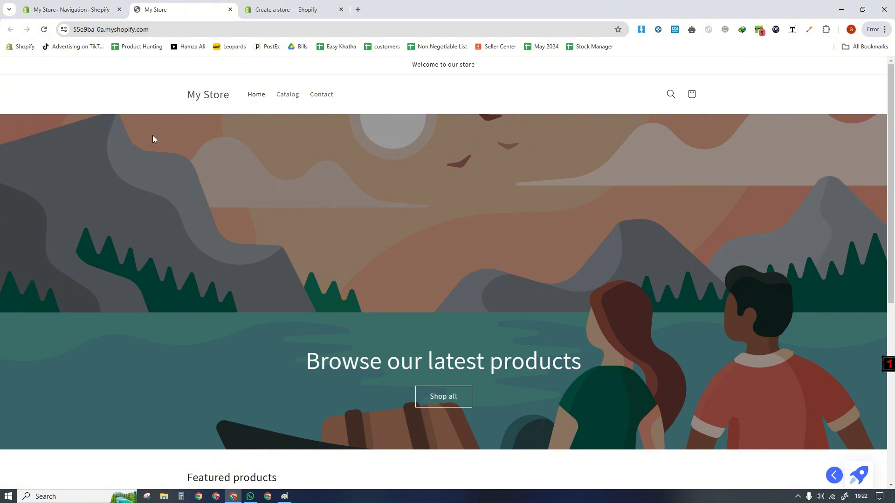
left_click_drag(403, 65, 501, 66)
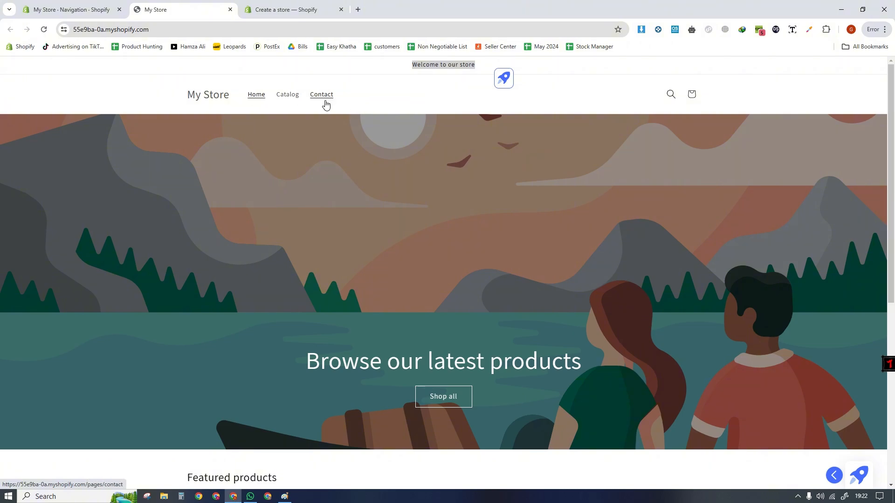
left_click(887, 435)
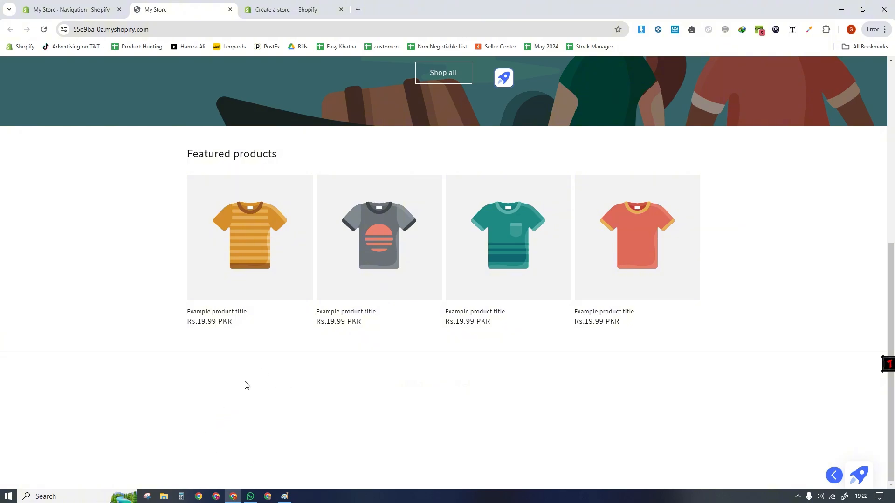
- Open bleame.com in a new tab and look at the links in its footer
left_click(358, 9)
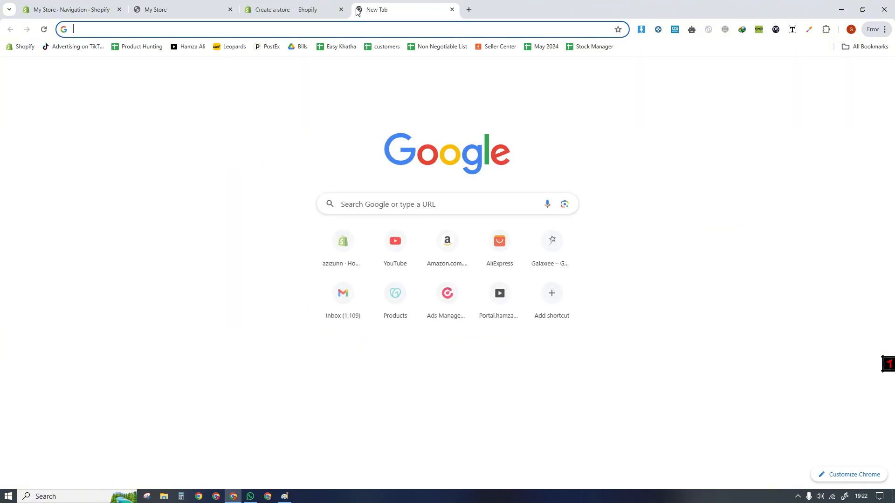
type("bleame")
key("Return")
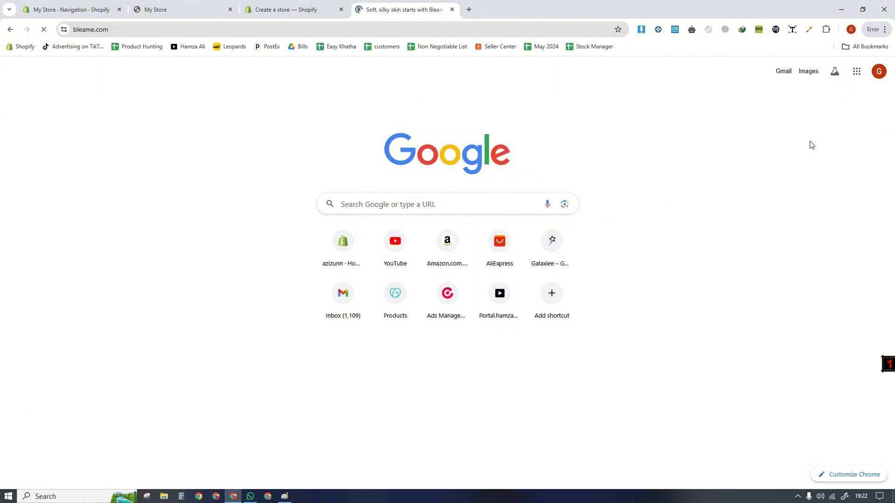
scroll(623, 330, "down", 20)
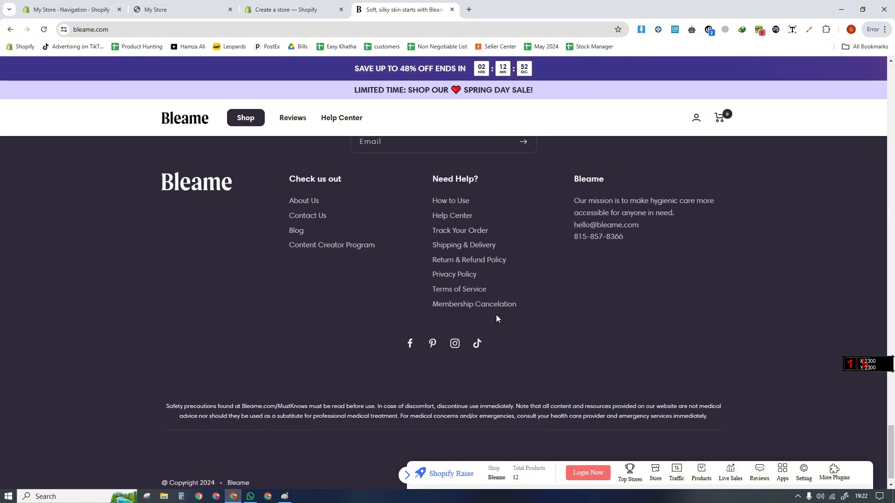
- Compare the main menu's items on the admin Navigation page with the header menu of the live storefront
left_click(191, 9)
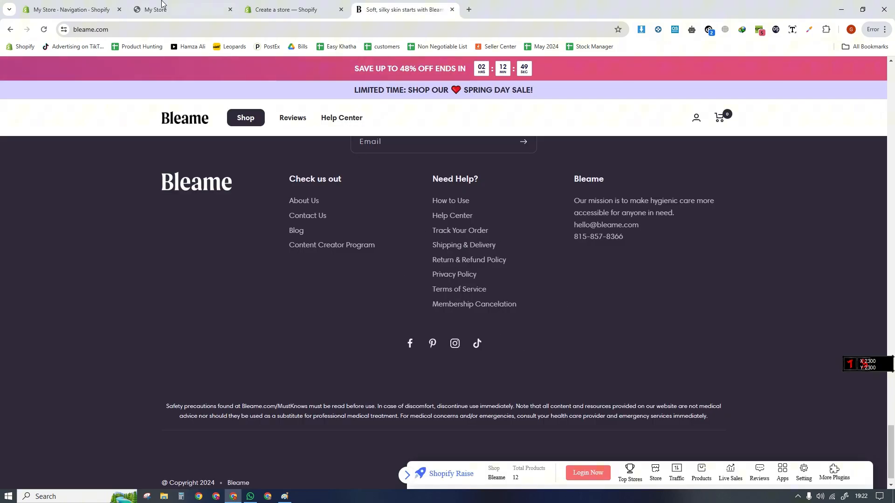
left_click(168, 11)
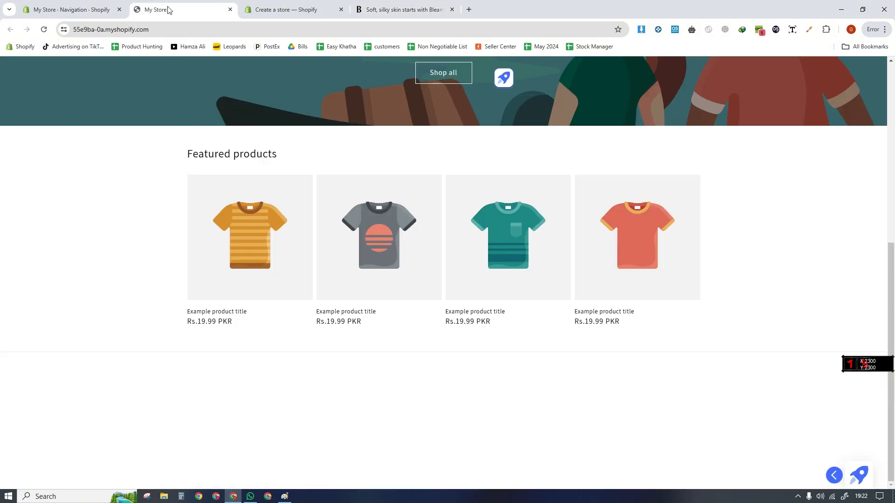
left_click(67, 8)
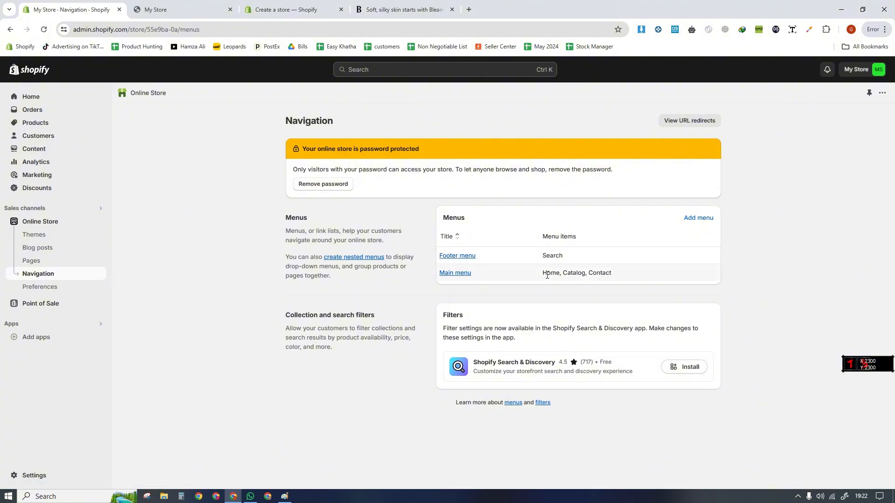
left_click_drag(543, 273, 624, 275)
left_click(548, 290)
left_click(168, 9)
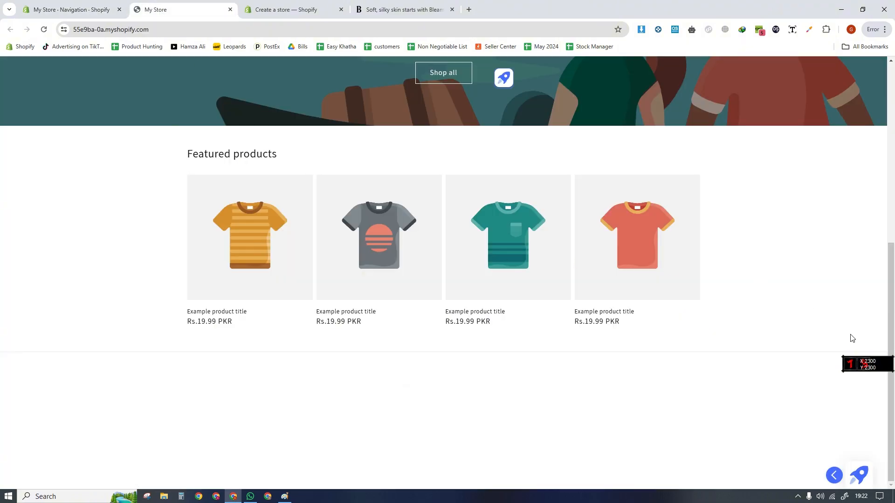
left_click_drag(893, 372, 894, 192)
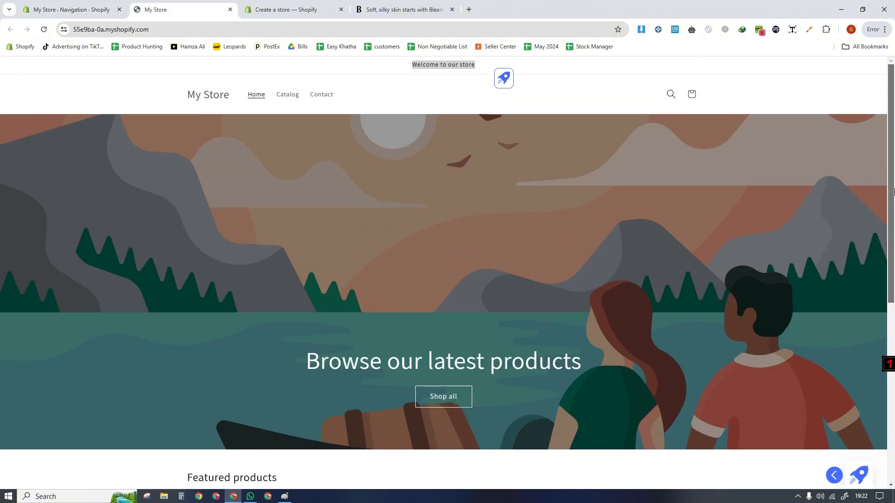
- Close the Bleame tab, look at the Paint sketch again and return to the admin Navigation page
left_click(452, 9)
left_click(285, 496)
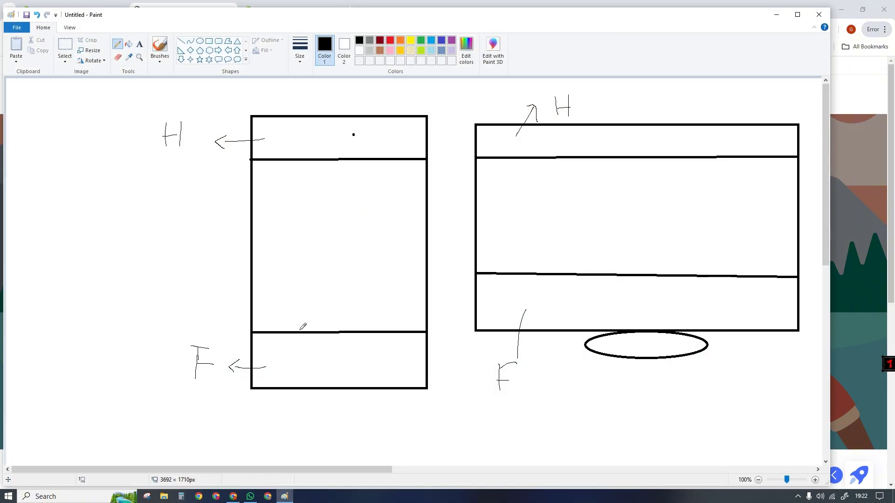
left_click(285, 497)
left_click(72, 6)
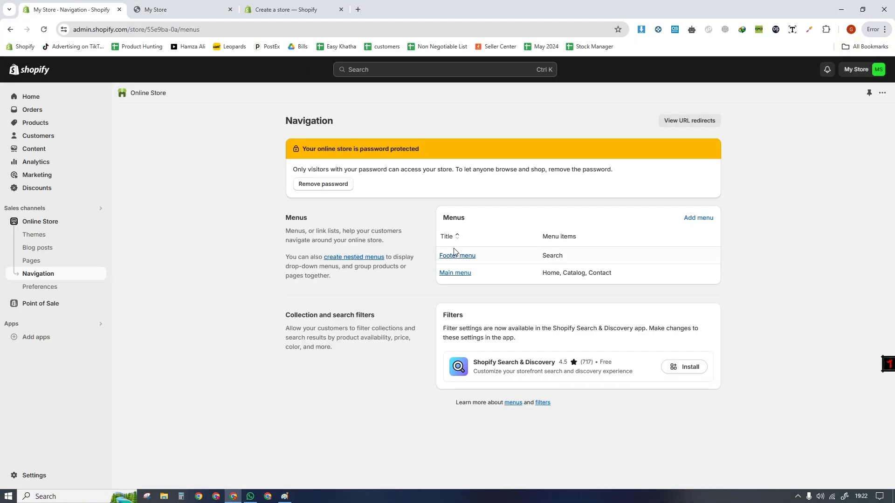
- Open the online store's Preferences, collapse the trial notice and put the cursor in the homepage title field
left_click(40, 287)
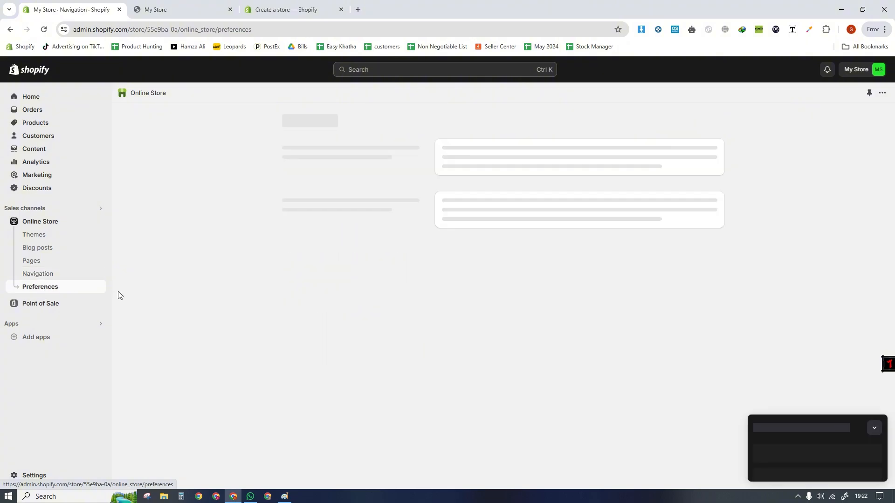
left_click(874, 428)
left_click(470, 165)
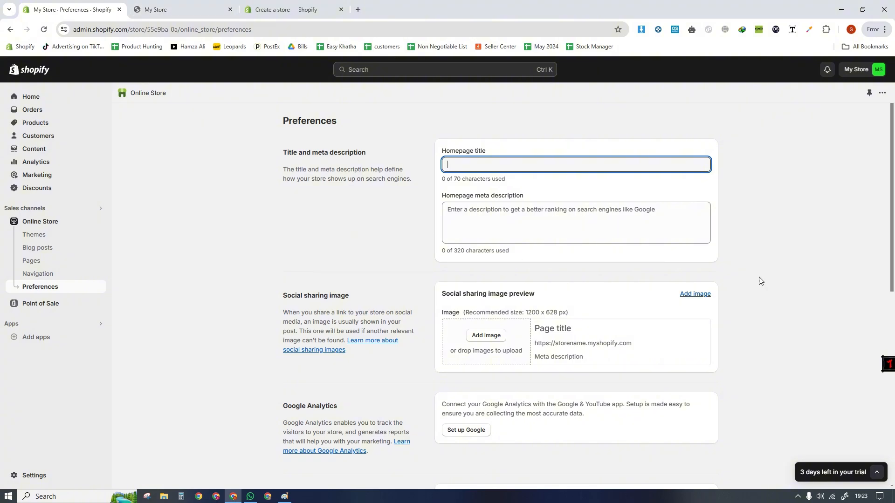
- Examine the Password protection settings in Preferences, including the access restriction option and the storefront password field
left_click_drag(893, 230, 889, 427)
left_click(445, 248)
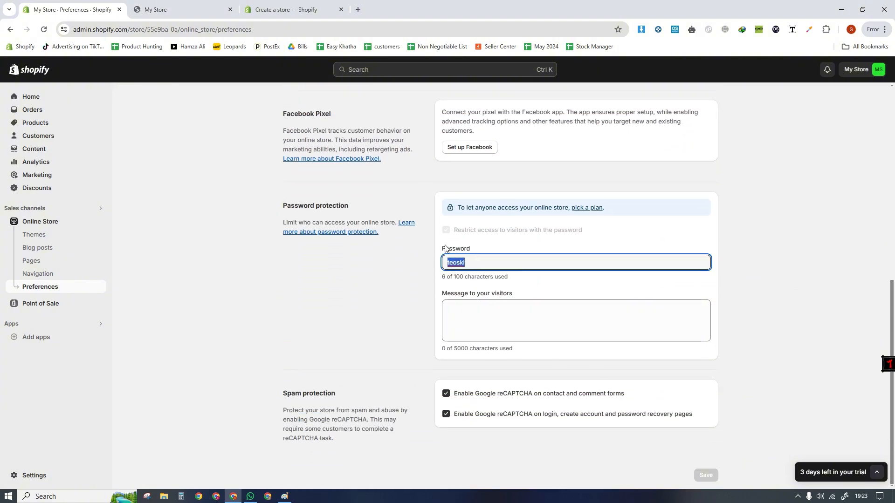
left_click(449, 233)
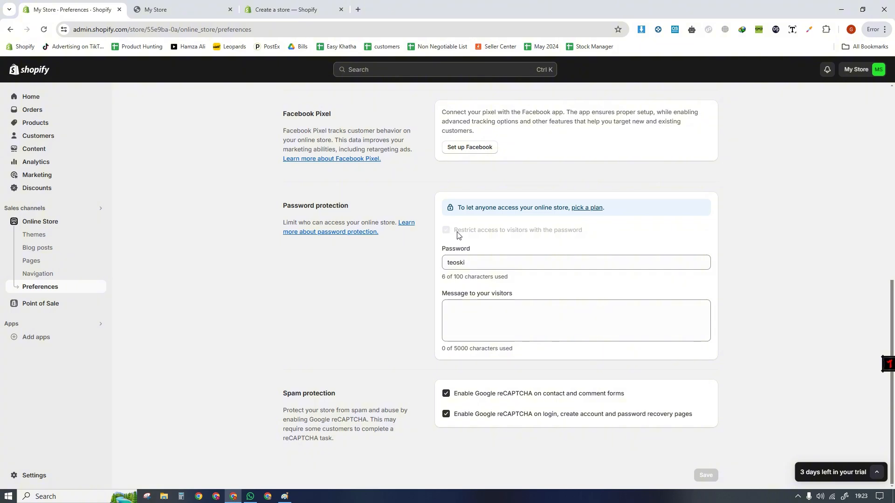
left_click_drag(480, 261, 385, 261)
left_click(594, 301)
left_click(480, 263)
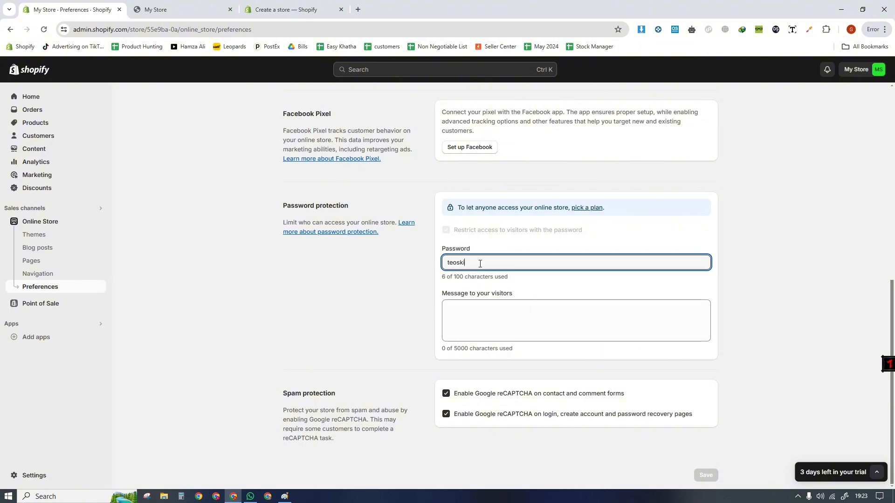
- Examine the storefront password value in the Password protection section, highlighting it in its field
left_click_drag(480, 264, 409, 269)
left_click(409, 269)
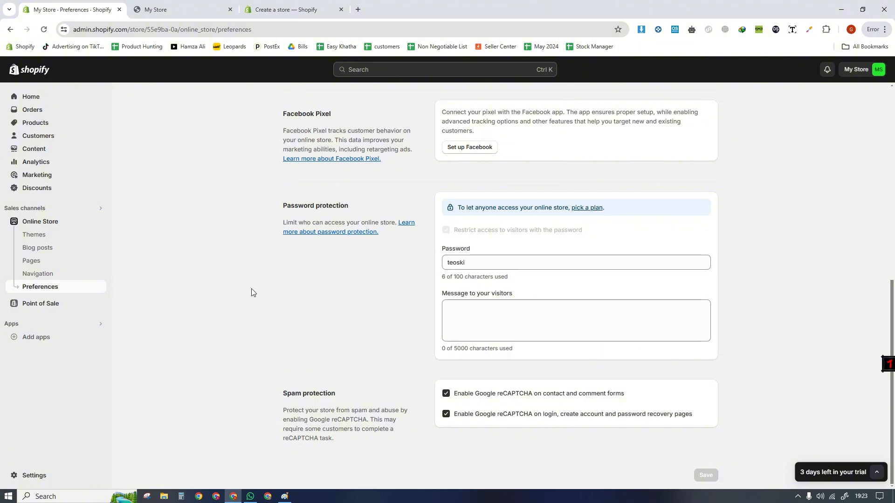
left_click_drag(480, 262, 419, 264)
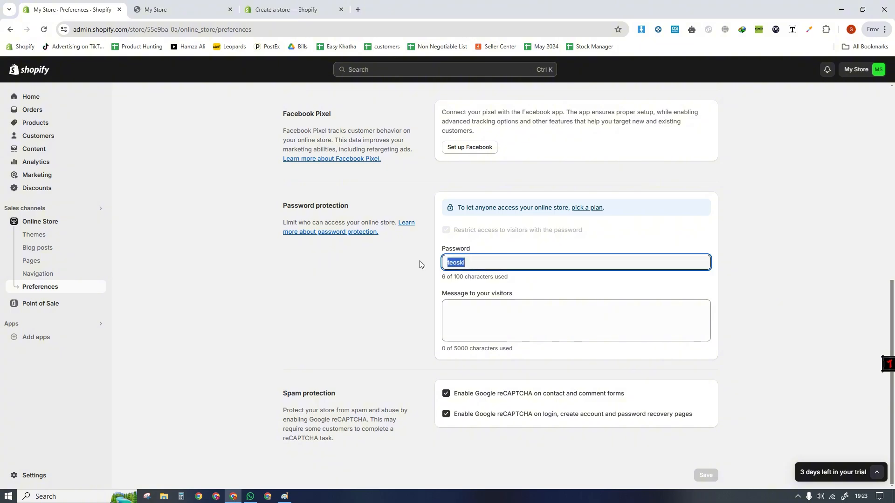
left_click(419, 262)
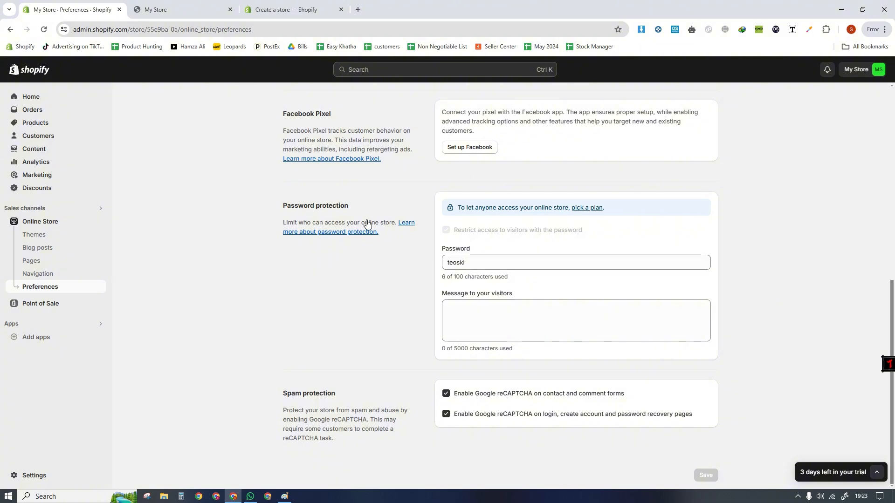
left_click_drag(468, 263, 423, 262)
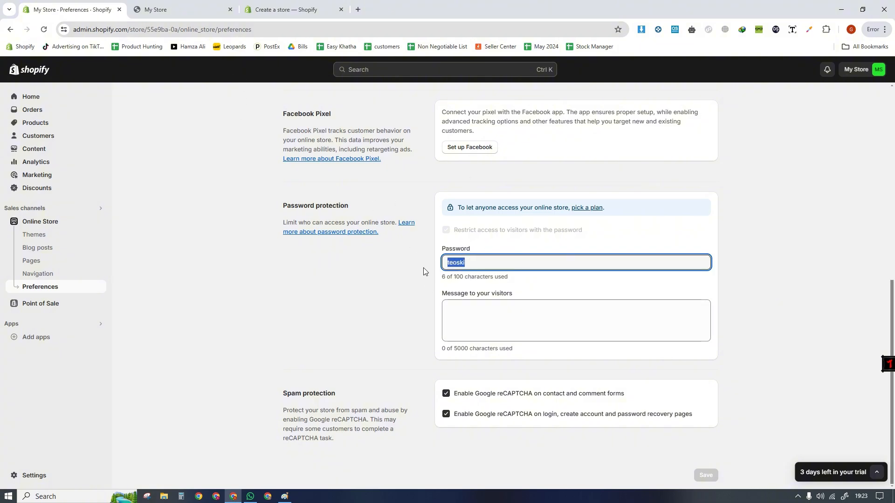
left_click(439, 284)
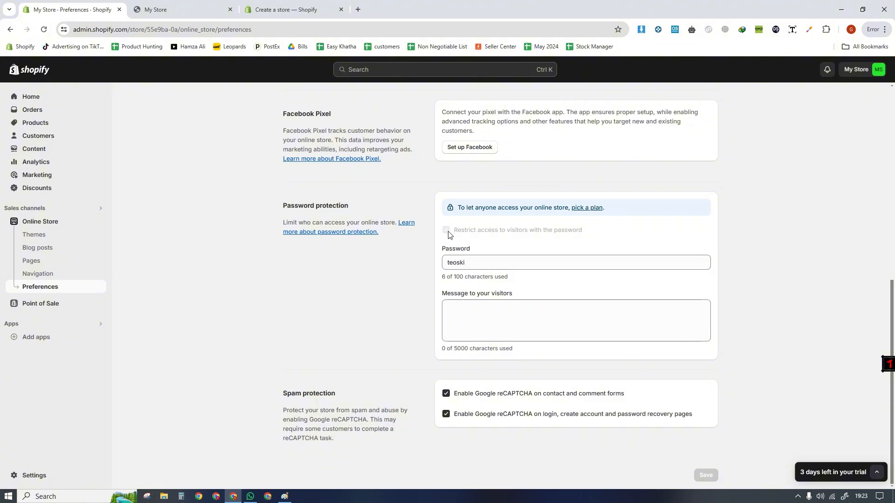
left_click_drag(468, 263, 434, 266)
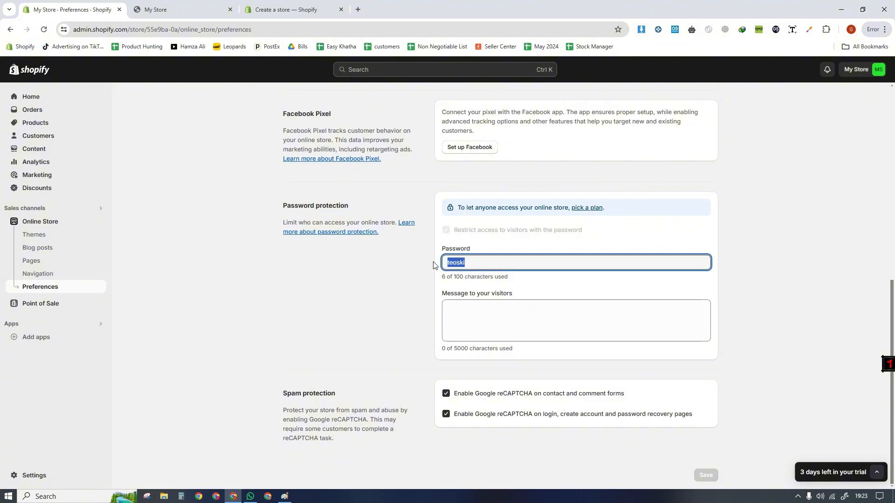
left_click(467, 273)
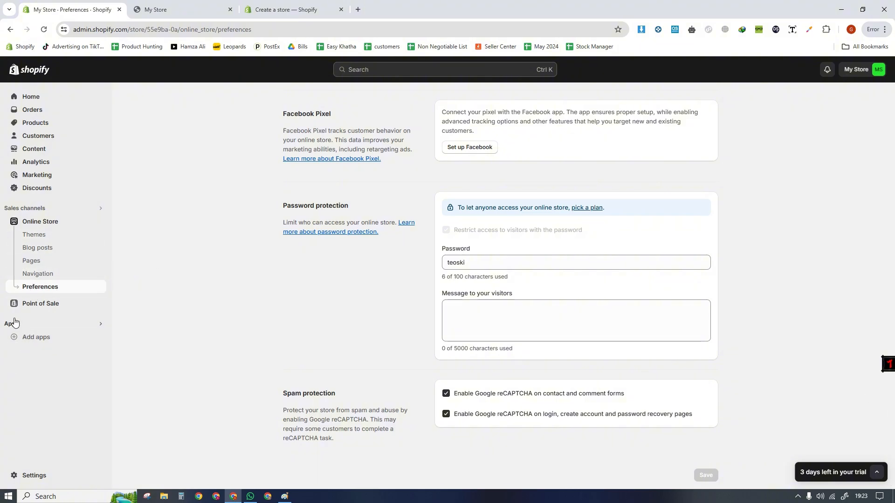
left_click(378, 71)
left_click(309, 89)
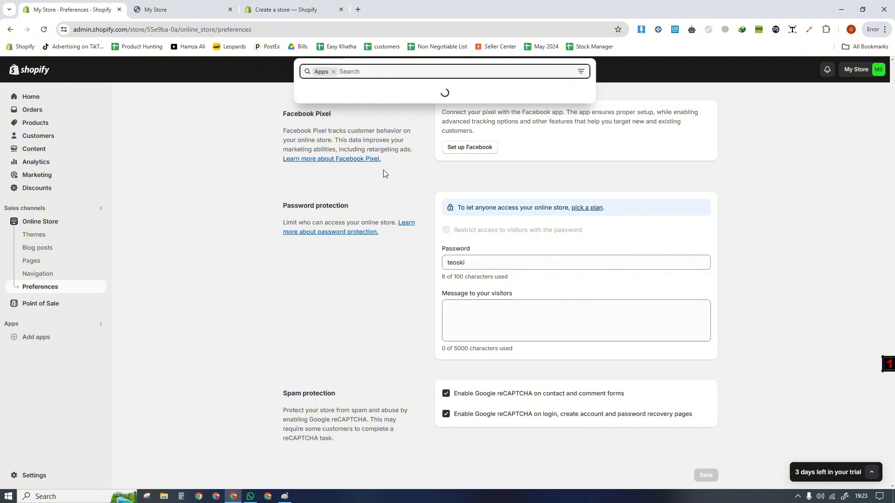
left_click(368, 204)
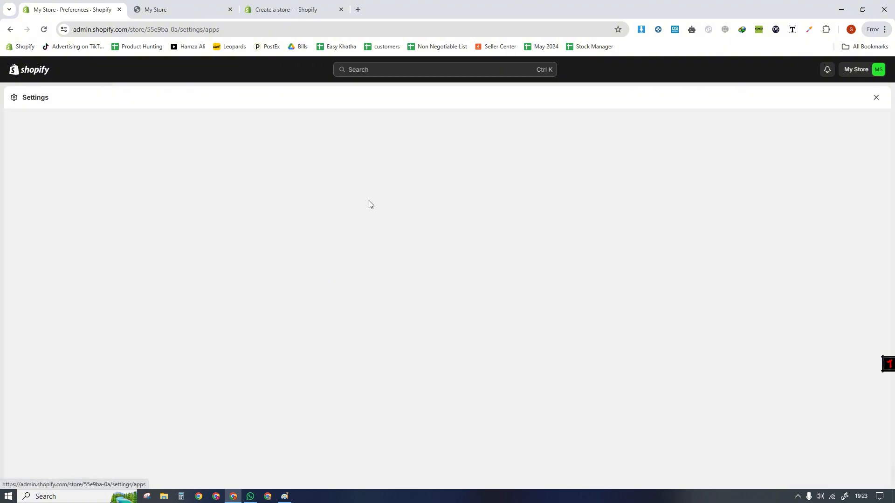
left_click(877, 97)
- Filter the admin search to Apps, review the recommended apps in the Picked for you dialog and close it
left_click(360, 70)
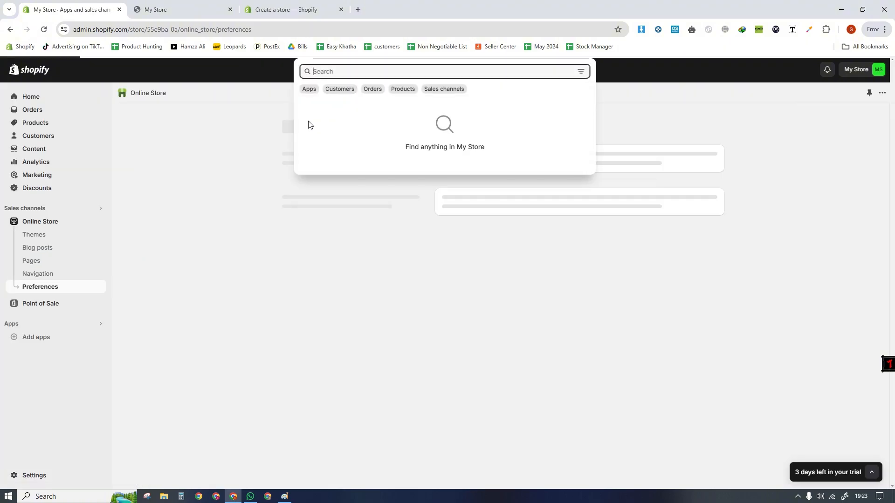
left_click(308, 89)
left_click(343, 181)
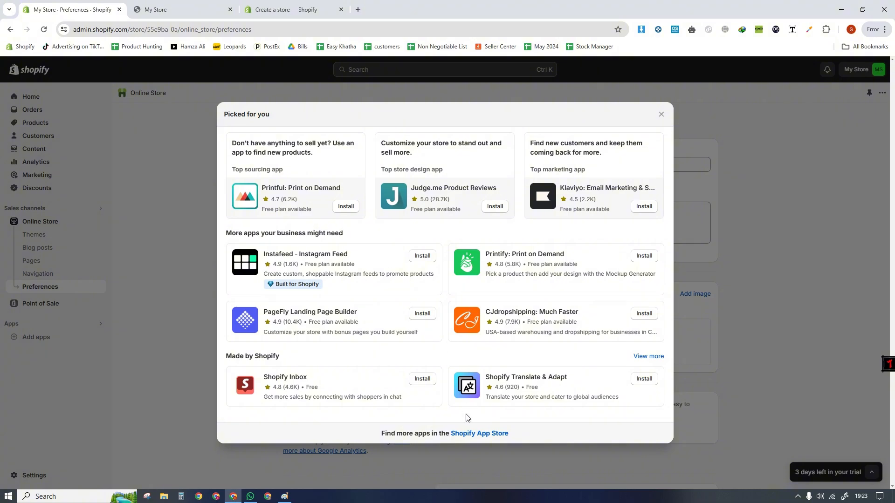
left_click(153, 298)
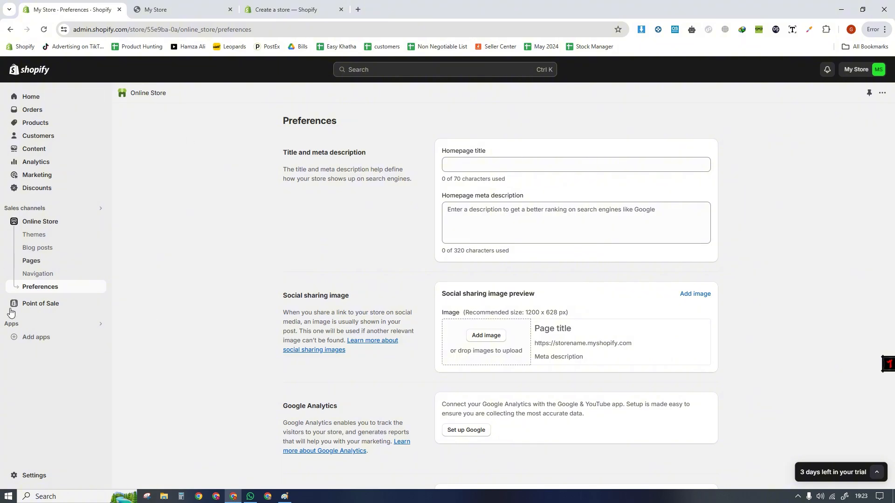
- Open the store's Settings, view the store name, phone and email fields in the Edit profile form and close the form
left_click(30, 476)
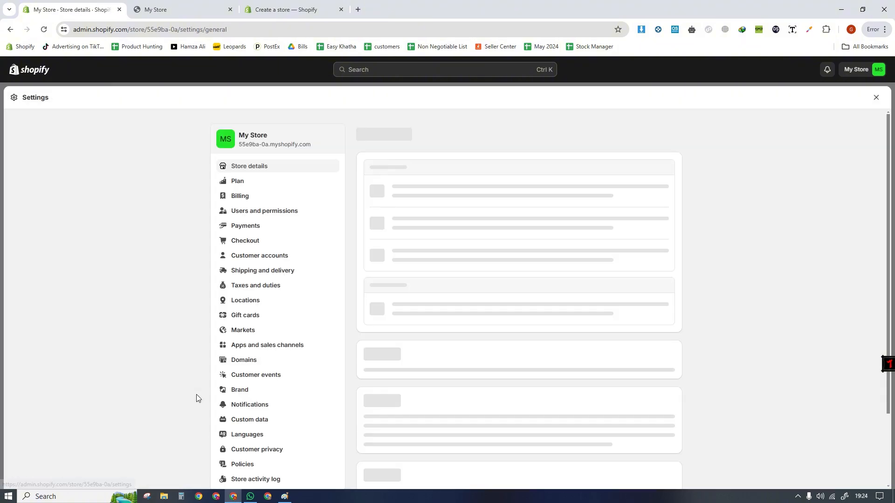
left_click(877, 98)
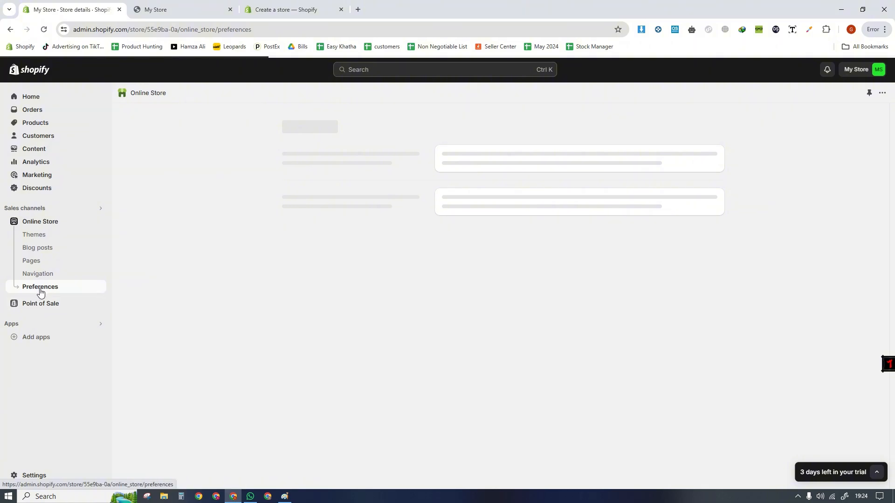
left_click(34, 476)
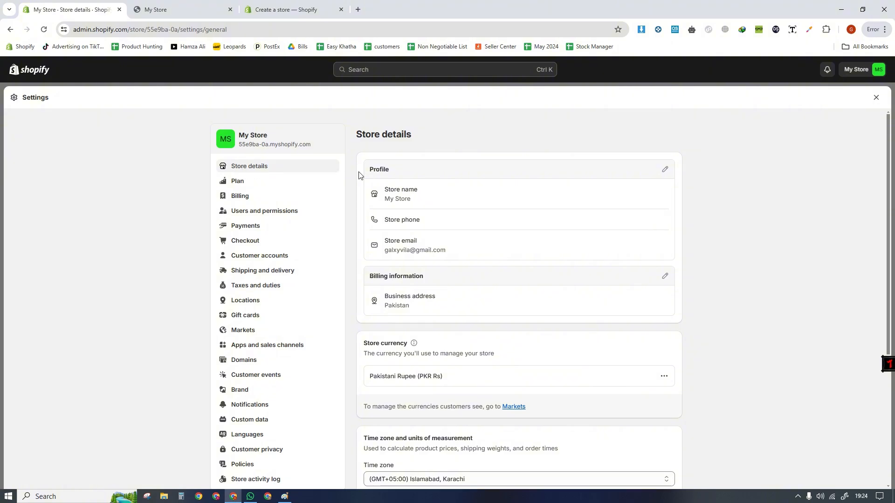
left_click(664, 170)
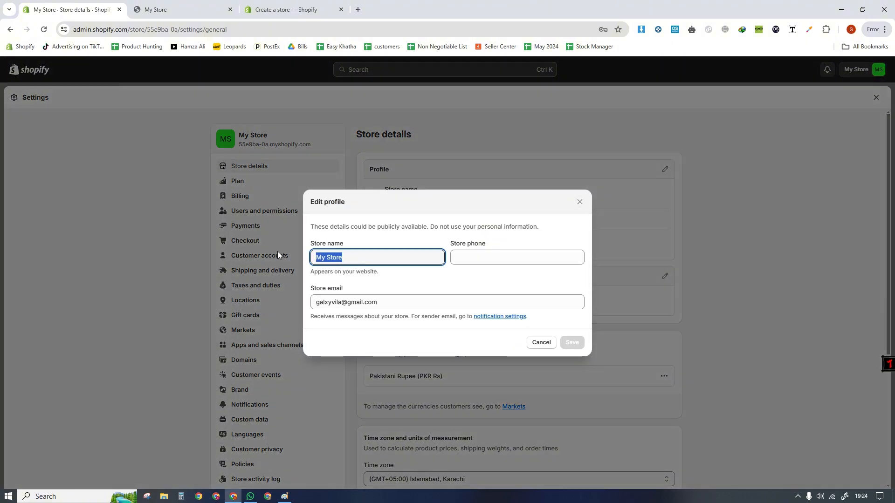
left_click(348, 274)
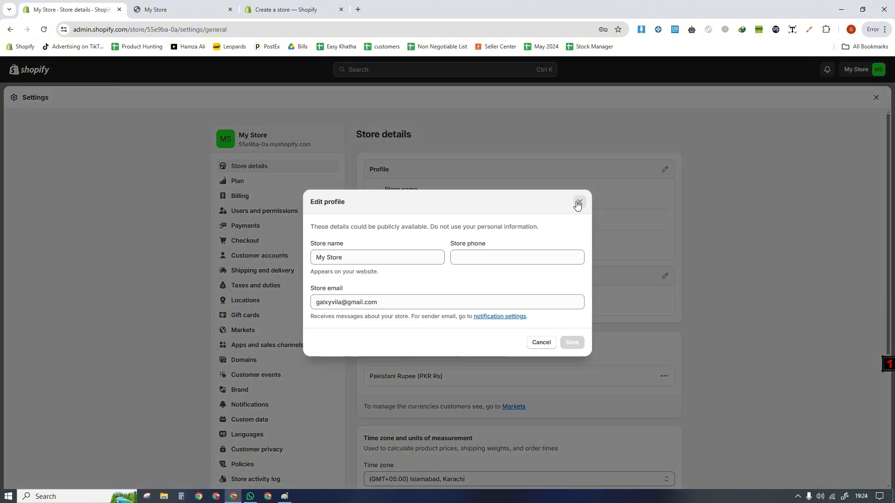
left_click(578, 203)
- Examine the billing information, business address and store currency in Store details
left_click_drag(887, 198, 892, 258)
left_click_drag(371, 181, 454, 189)
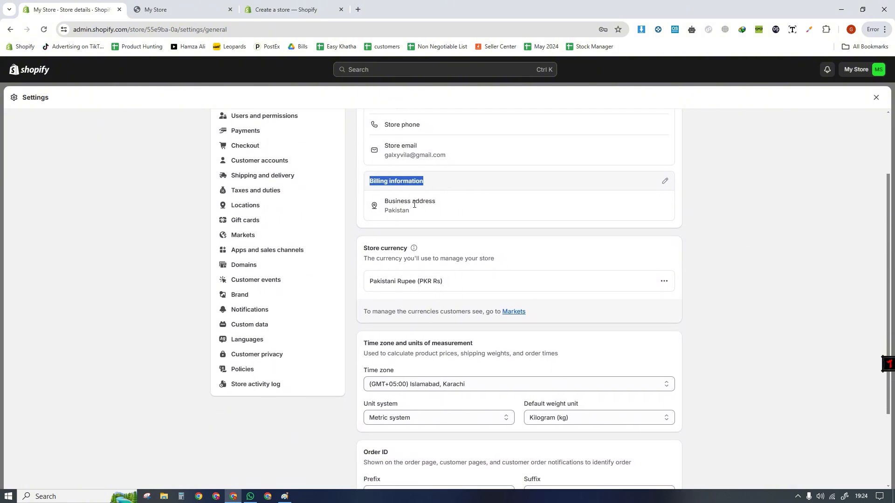
left_click(410, 213)
left_click_drag(415, 213, 370, 194)
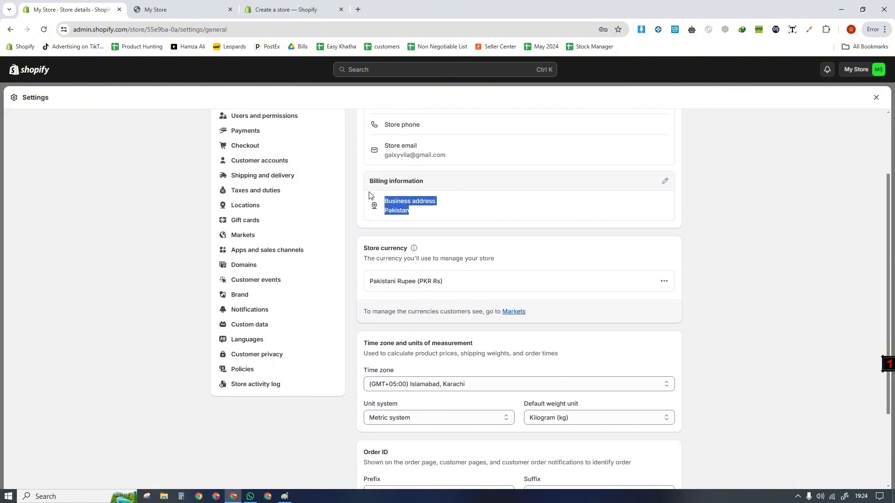
left_click(424, 260)
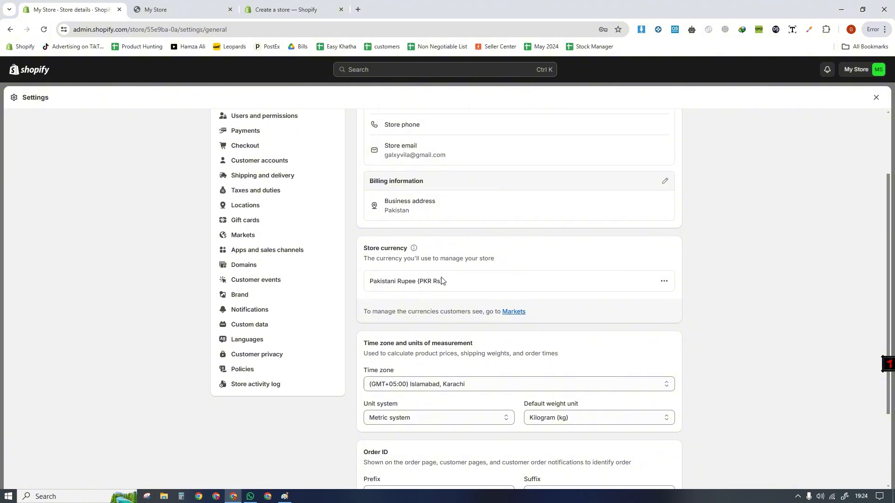
left_click_drag(441, 281, 377, 285)
left_click(398, 311)
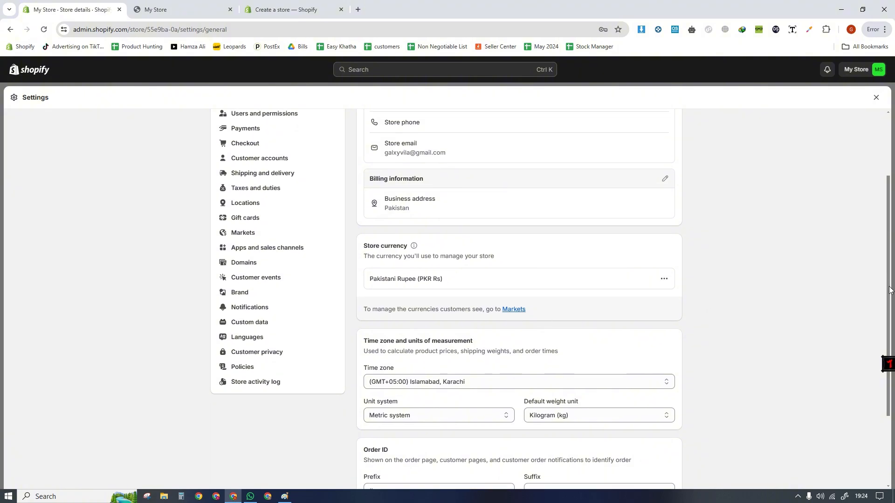
- Examine the time zone and unit system settings under Time zone and units of measurement
scroll(886, 308, "down", 3)
triple_click(446, 201)
left_click_drag(396, 259, 399, 258)
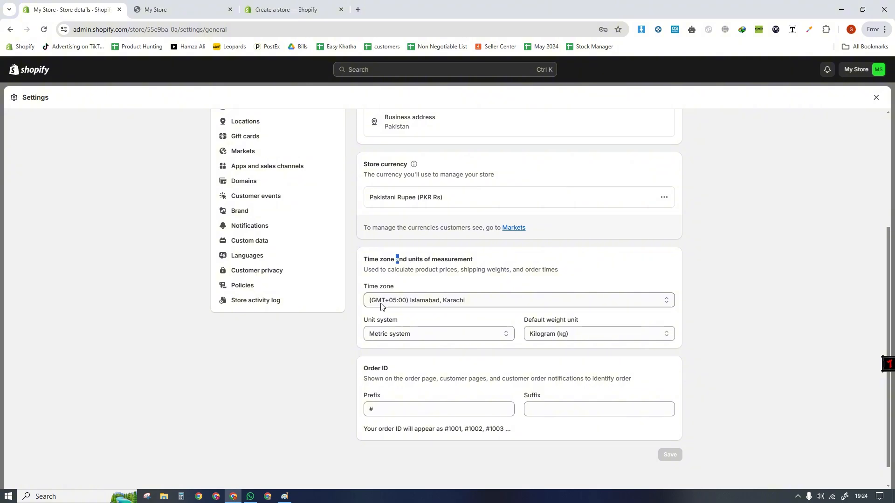
left_click_drag(396, 259, 510, 264)
left_click(441, 278)
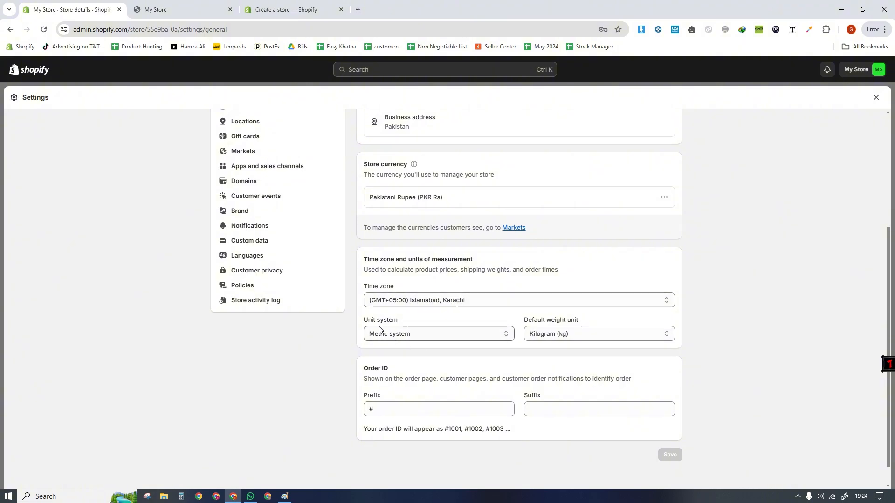
left_click_drag(364, 321, 412, 323)
left_click(413, 327)
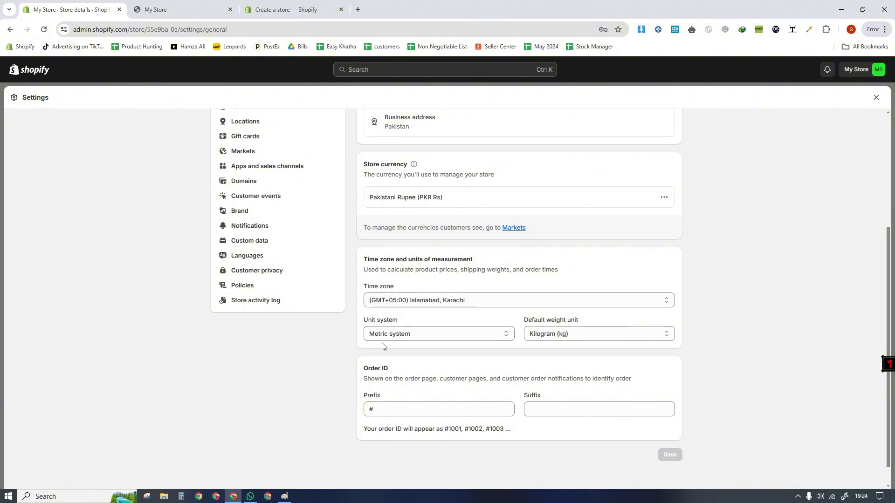
left_click(399, 332)
left_click(400, 332)
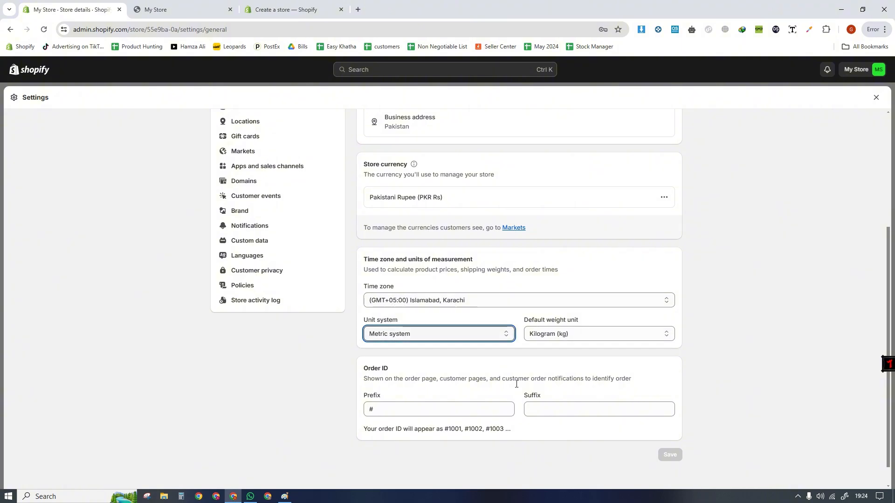
- Look at the Order ID section's prefix field in Store details
left_click(376, 409)
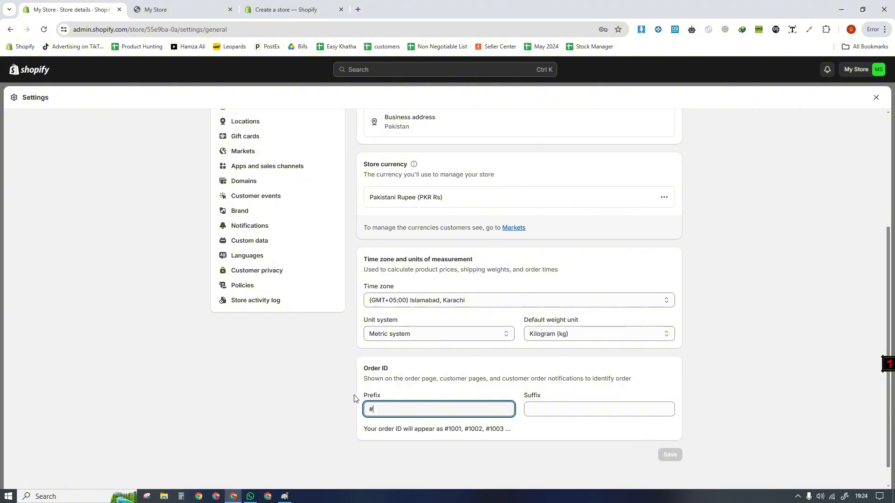
left_click_drag(355, 395, 389, 397)
left_click(387, 415)
- Switch to Paint and delete the whole phone and monitor sketch from the canvas
left_click(285, 496)
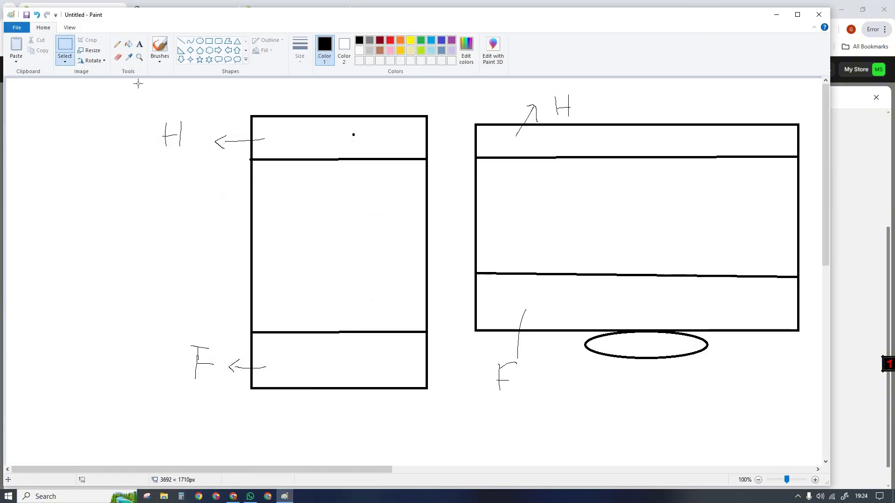
mouse_move(138, 84)
left_mouse_down()
mouse_move(572, 355)
mouse_move(811, 422)
left_mouse_up()
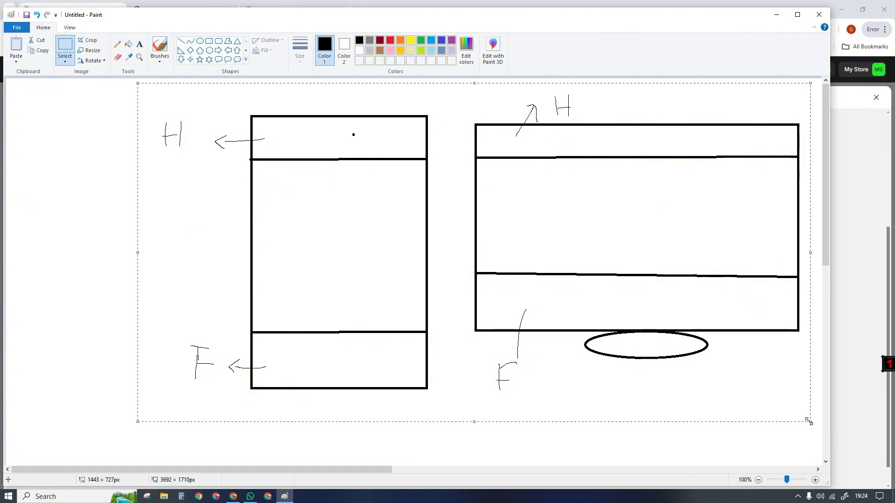
key("Delete")
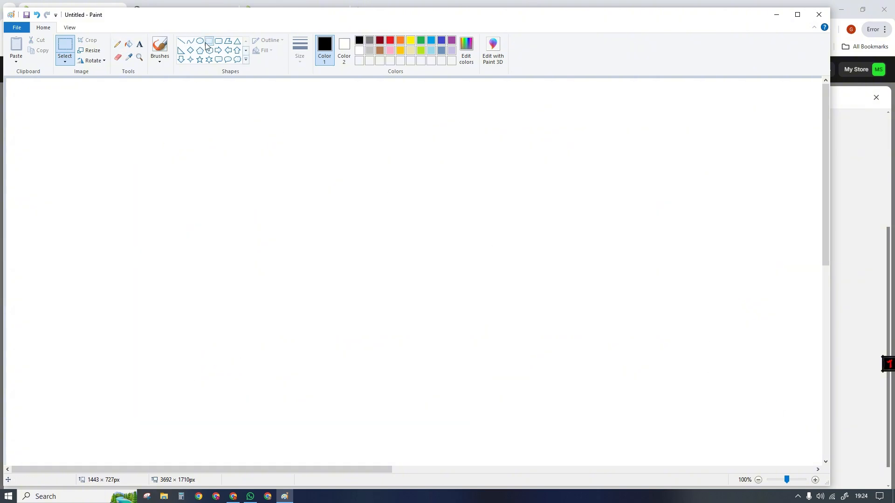
- Handwrite two consecutive sample order numbers without a prefix side by side on the blank canvas using the Pencil
left_click(117, 44)
left_click_drag(163, 121, 165, 151)
mouse_move(179, 130)
left_mouse_down()
mouse_move(200, 149)
mouse_move(198, 139)
mouse_move(229, 150)
left_mouse_up()
left_click_drag(313, 120, 315, 151)
mouse_move(346, 122)
left_mouse_down()
mouse_move(339, 133)
mouse_move(352, 131)
mouse_move(371, 154)
mouse_move(390, 152)
left_mouse_up()
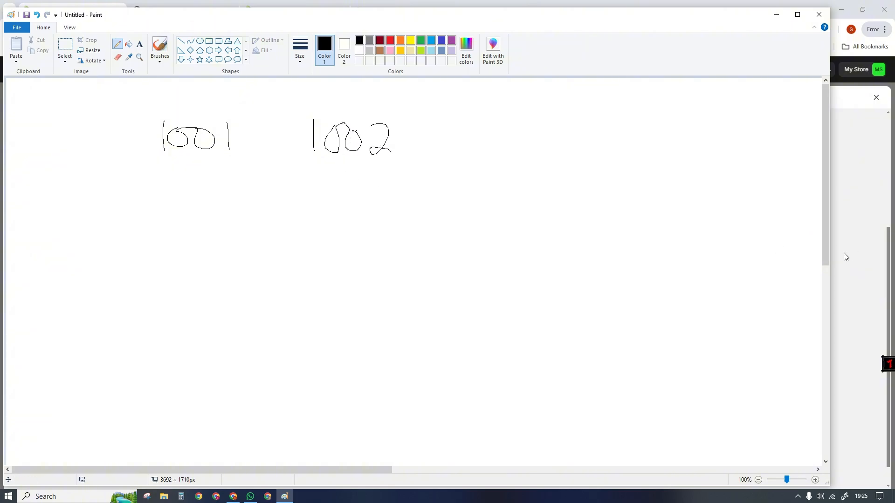
- Return to Shopify's Store details, set the Order ID prefix to #G and save the change
left_click(860, 252)
left_click(392, 408)
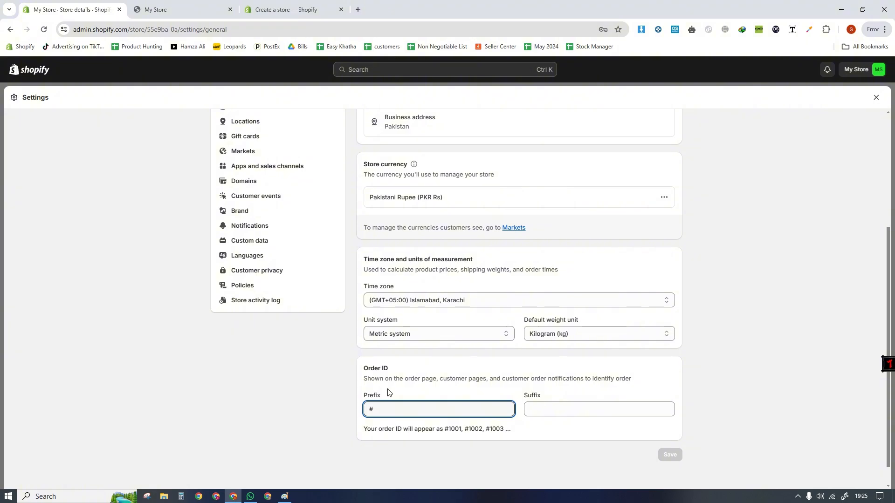
type("G")
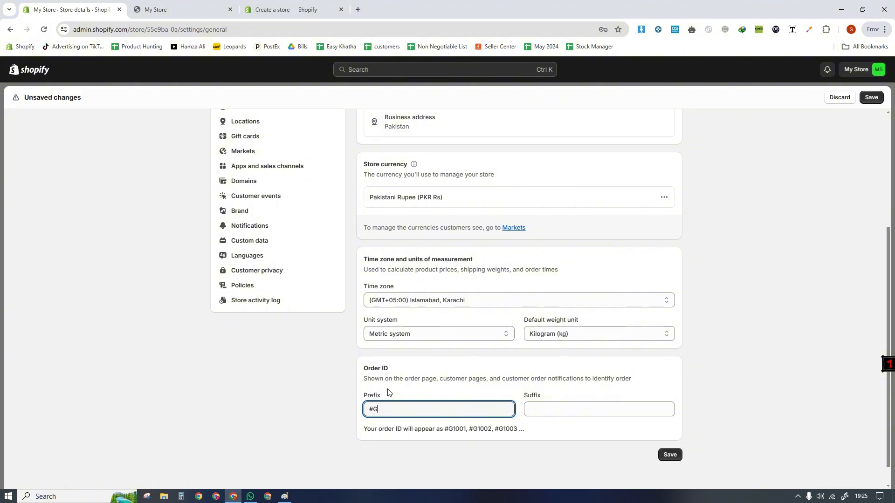
left_click(670, 455)
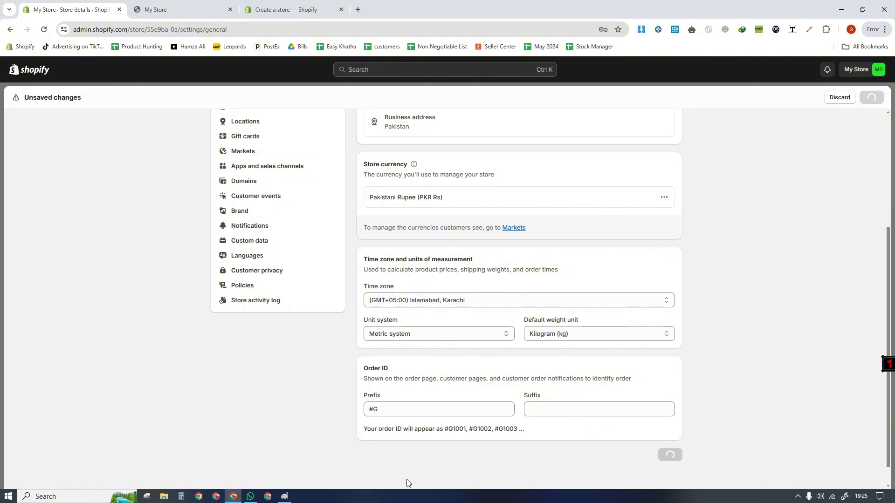
- Switch to Paint, handwrite two sample order numbers with a G prefix below the existing ones and circle the second
left_click(285, 497)
mouse_move(139, 204)
left_mouse_down()
mouse_move(100, 220)
mouse_move(132, 229)
left_mouse_up()
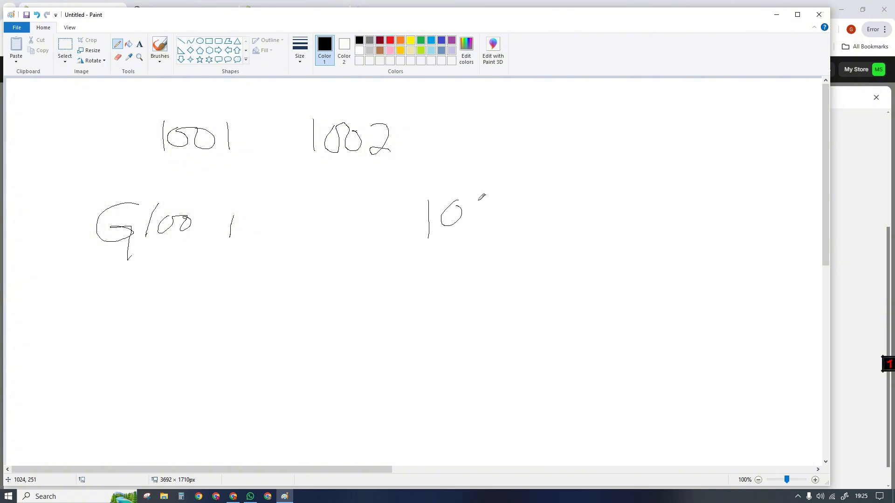
left_click_drag(509, 193, 515, 196)
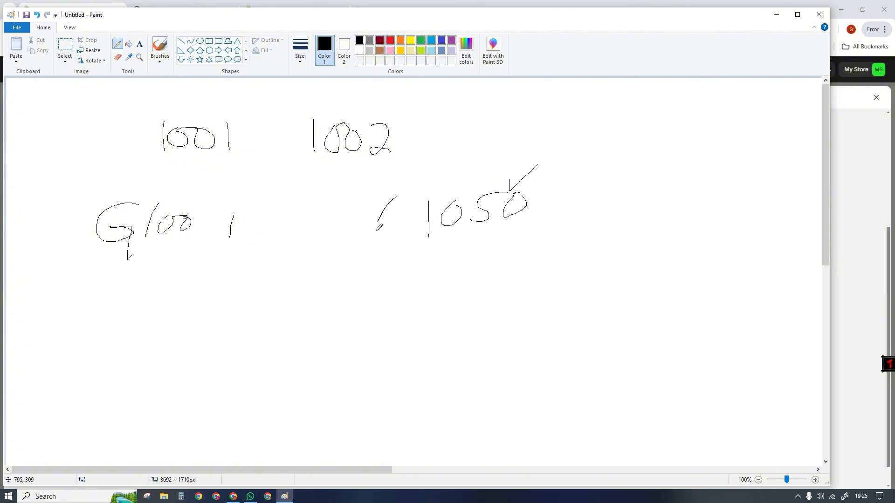
mouse_move(378, 229)
left_mouse_down()
mouse_move(416, 259)
mouse_move(532, 180)
mouse_move(357, 203)
left_mouse_up()
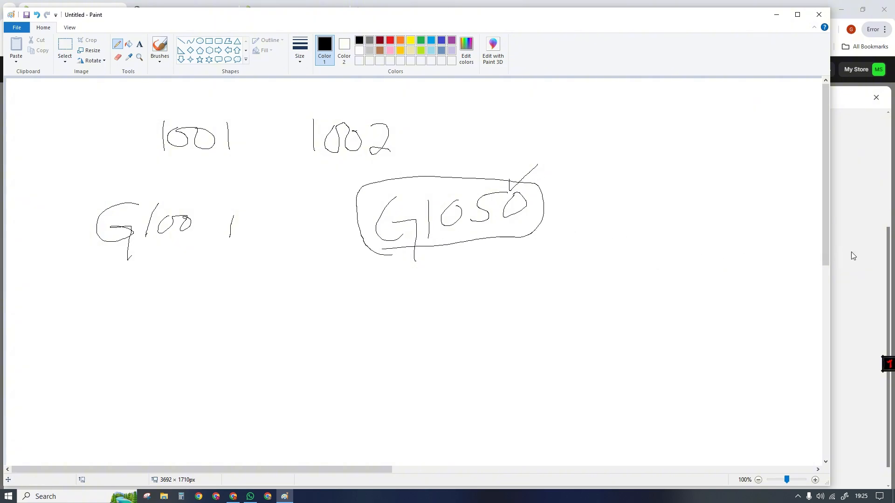
- Return to Shopify's Store details and shorten the Order ID prefix to #
left_click(865, 300)
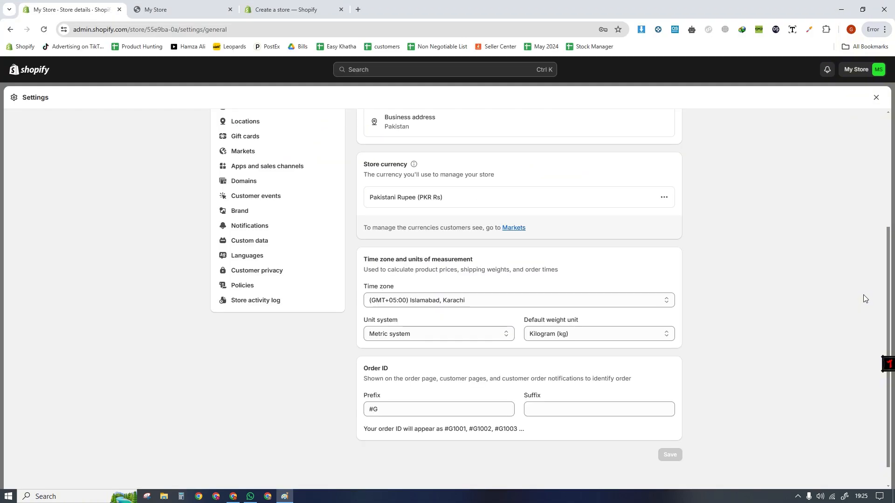
left_click(398, 408)
double_click(397, 409)
key("BackSpace")
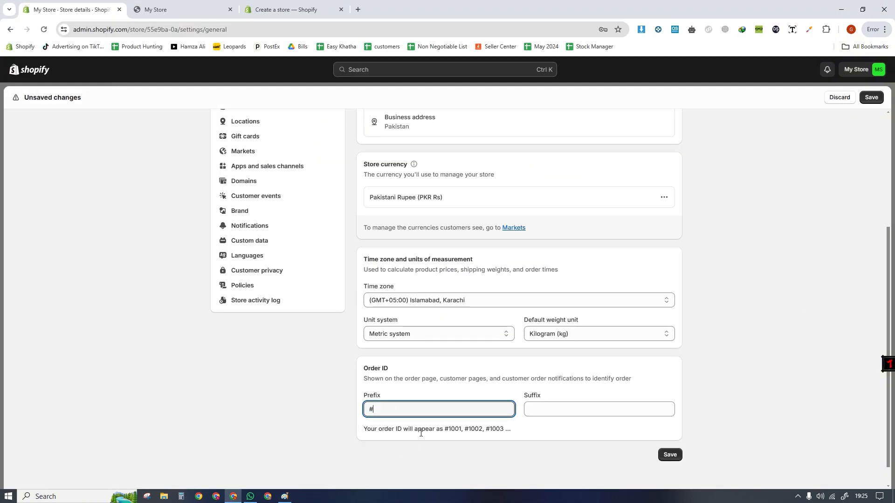
left_click_drag(459, 431, 470, 435)
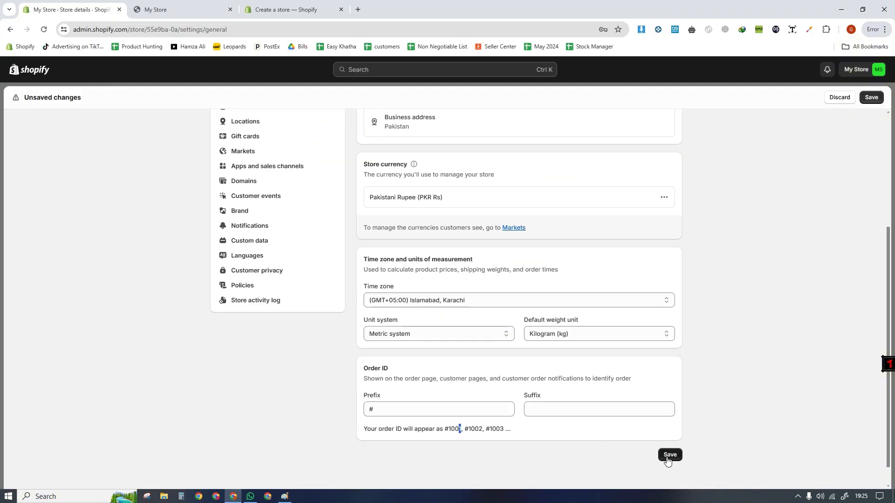
left_click(544, 415)
- Switch to Paint, box the G of the first prefixed order number and handwrite an S below the circled one
left_click(285, 497)
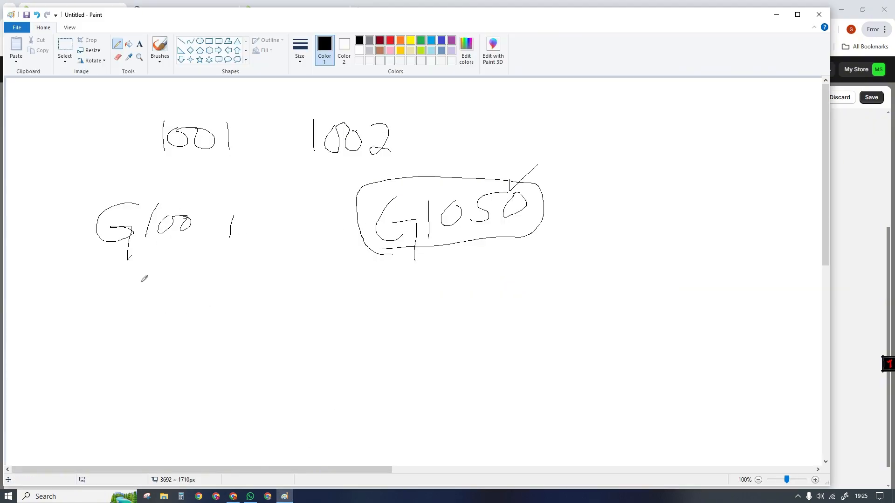
mouse_move(93, 247)
left_mouse_down()
mouse_move(142, 223)
mouse_move(93, 187)
mouse_move(92, 244)
left_mouse_up()
left_click_drag(396, 319, 375, 322)
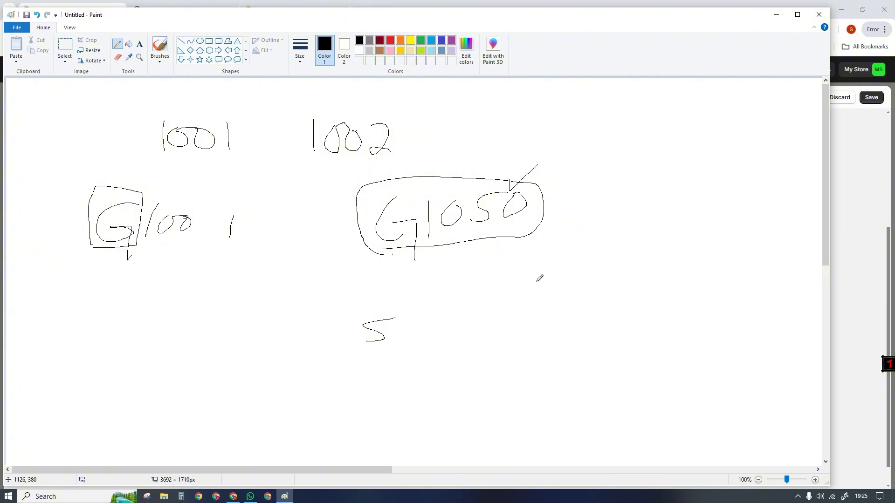
- Return to Shopify's Store details, set the Order ID prefix to #G and highlight the first sample ID in the preview
left_click(863, 237)
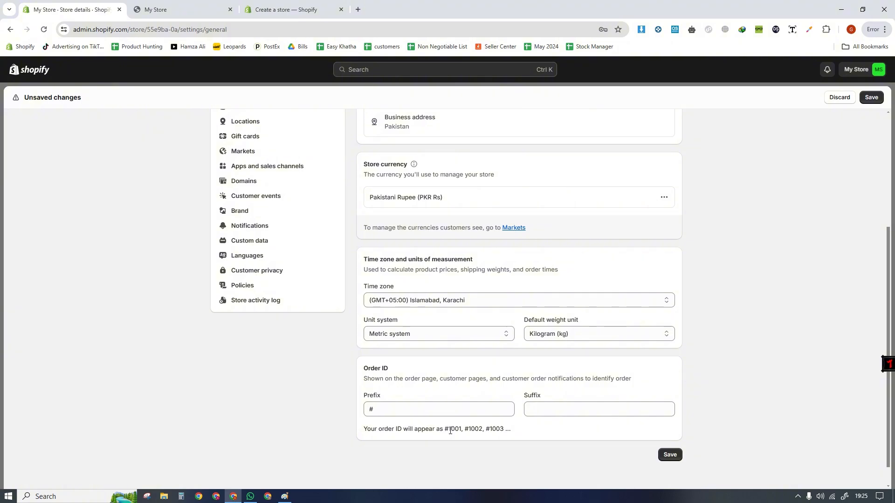
left_click_drag(447, 431, 466, 434)
left_click(394, 412)
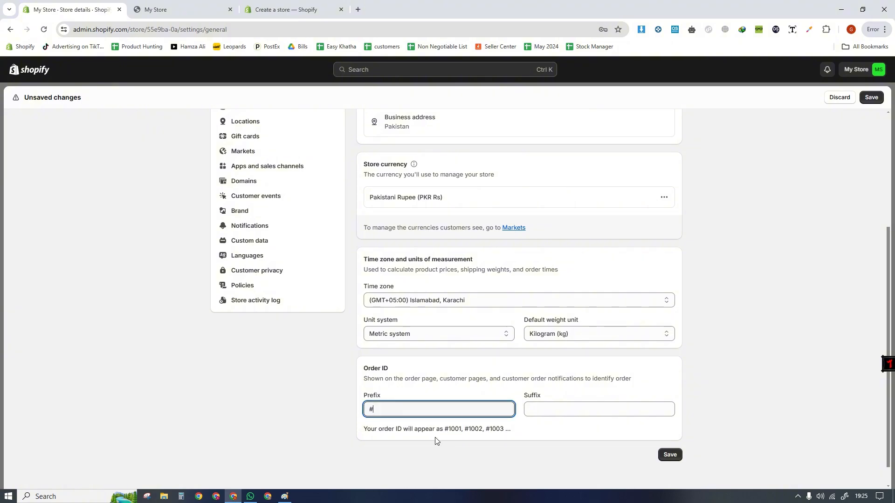
type("G")
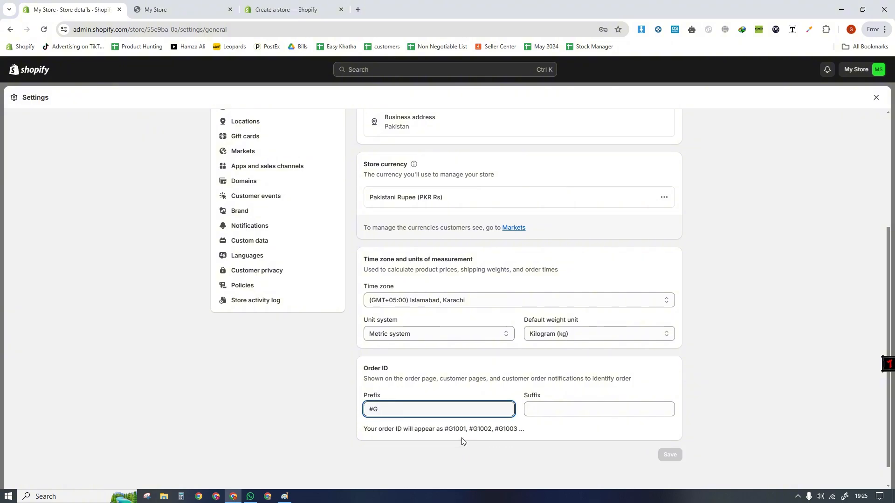
left_click_drag(448, 431, 467, 432)
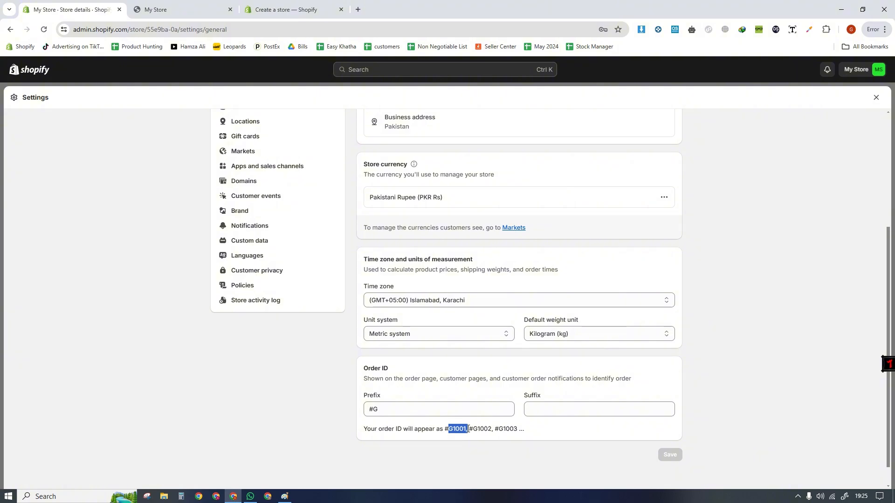
- Replace the Order ID prefix with # and try S as the suffix before removing it
left_click(380, 409)
key("ctrl+a")
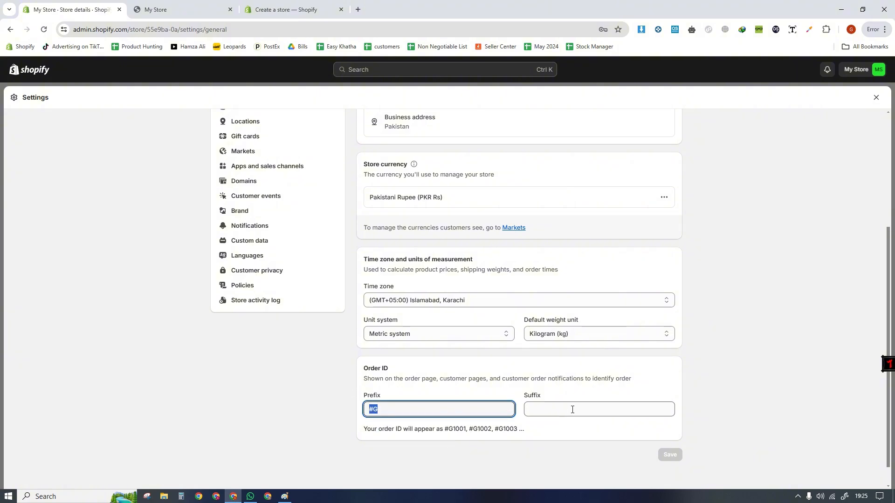
key("BackSpace")
left_click(565, 414)
left_click(402, 409)
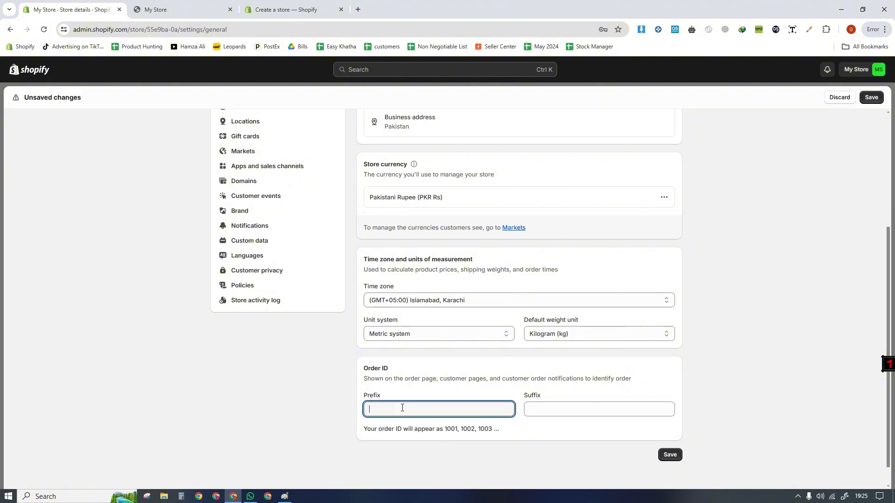
type("#")
key("Tab")
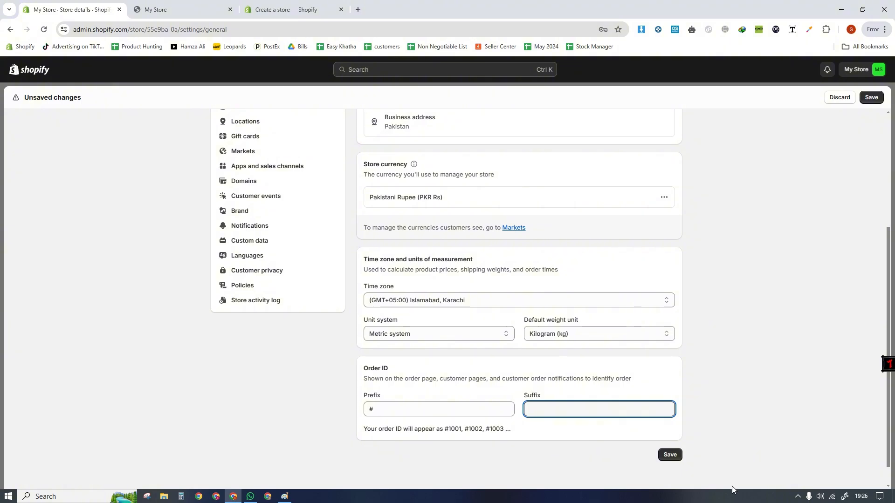
type("S")
key("BackSpace")
- Clear the Order ID prefix and save the store details
left_click(386, 409)
key("BackSpace")
left_click(385, 387)
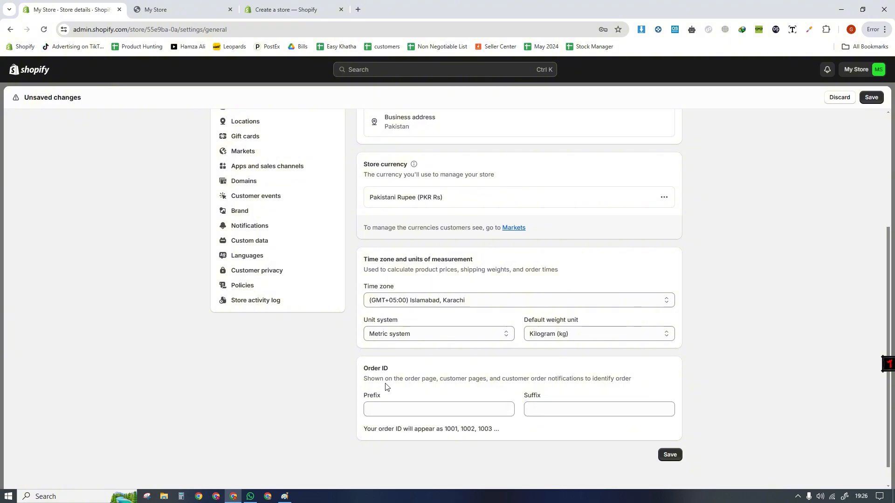
left_click(667, 458)
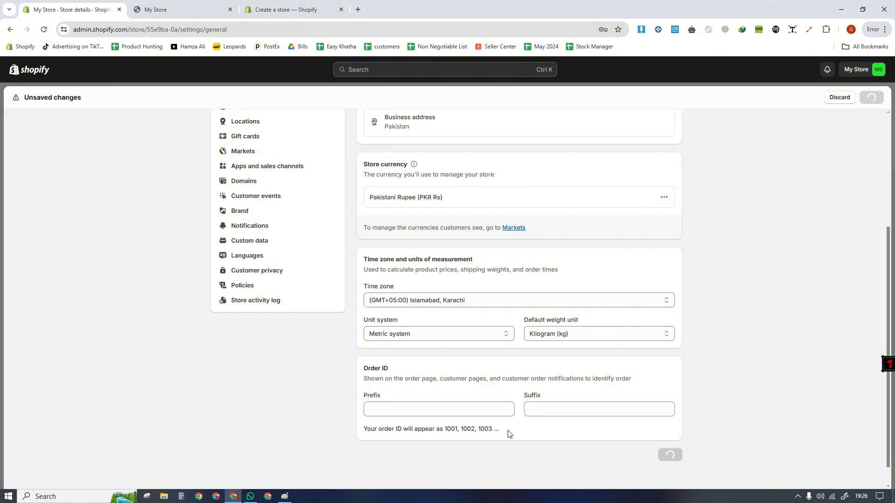
- Open the Plan settings and examine the trial details and billing cycle
scroll(371, 317, "up", 1)
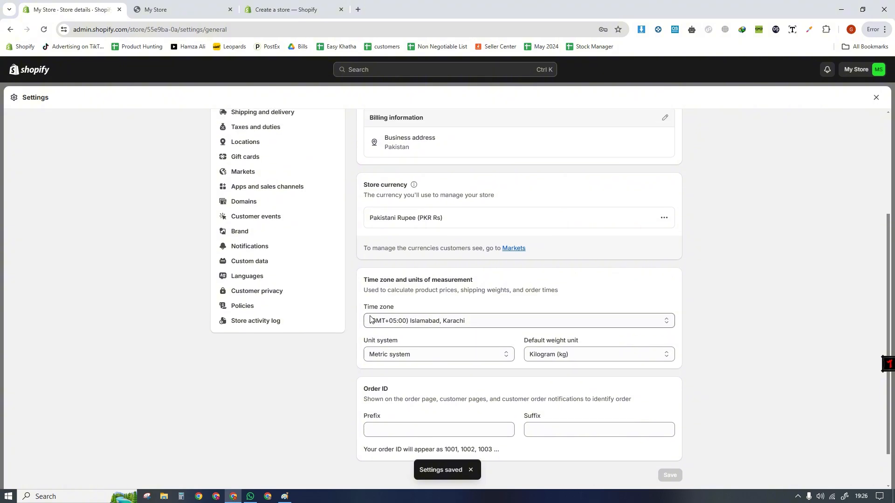
scroll(370, 317, "down", 2)
scroll(370, 317, "up", 3)
scroll(278, 260, "up", 2)
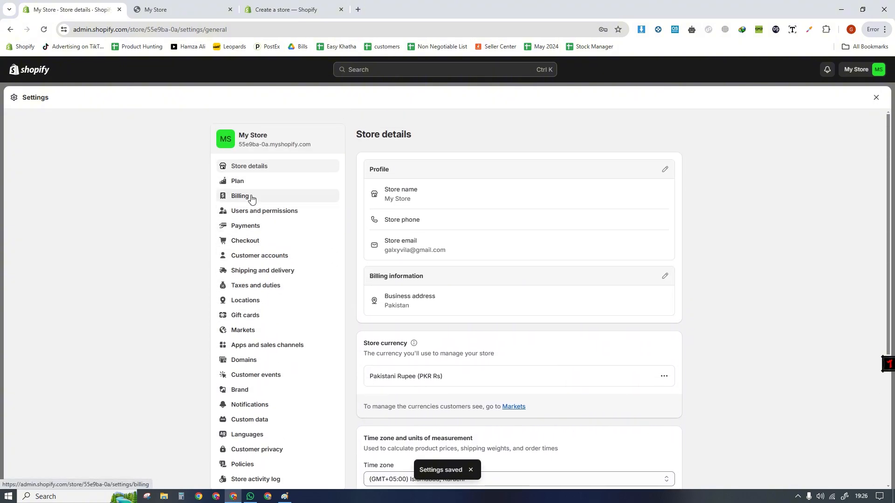
left_click(247, 183)
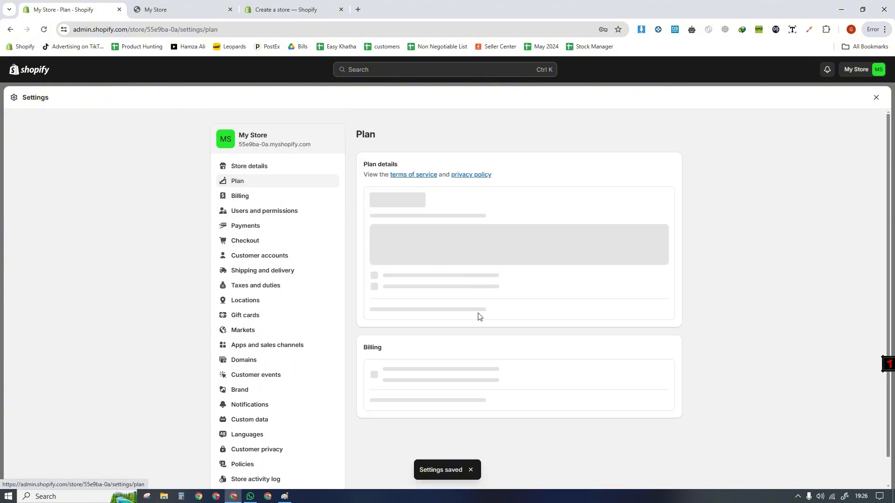
scroll(358, 280, "up", 1)
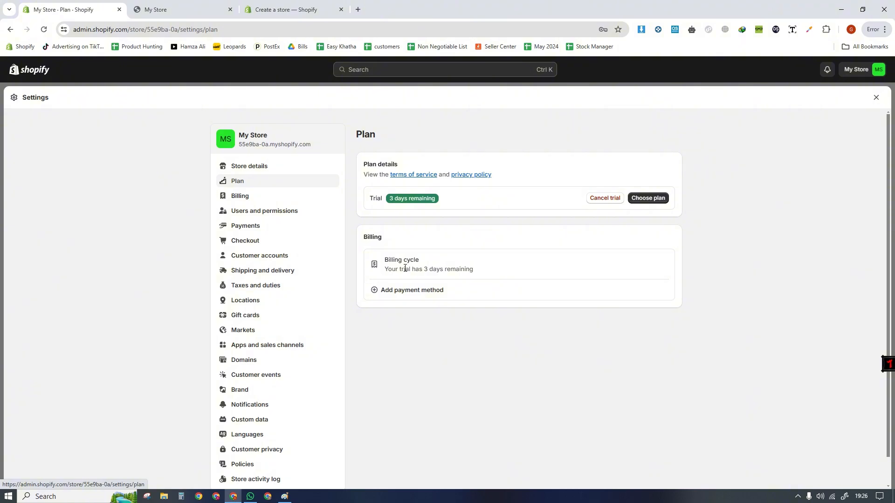
left_click_drag(405, 269, 471, 314)
left_click(580, 248)
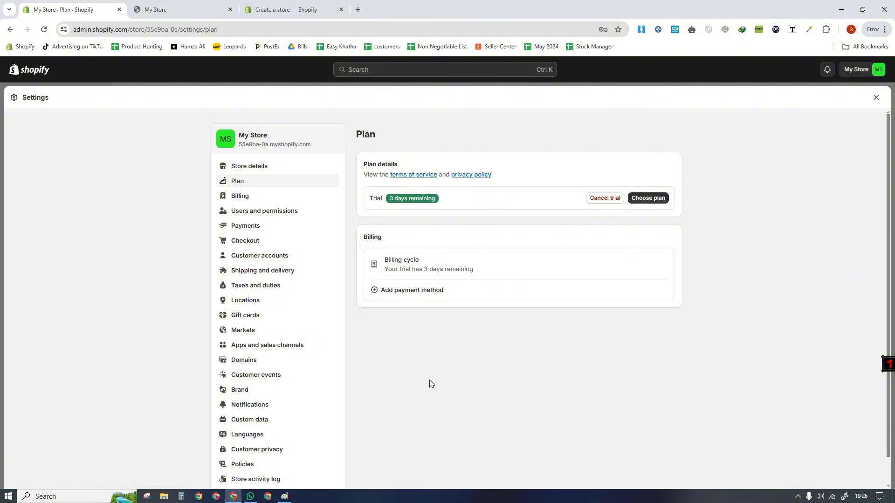
- Examine the billing threshold and past bills in the Billing settings, and view the Users and permissions page
left_click(253, 197)
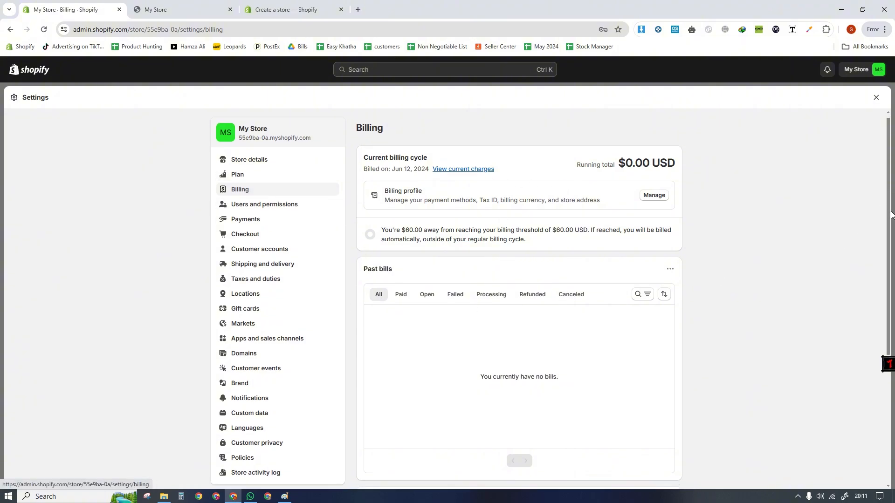
scroll(510, 198, "down", 1)
left_click_drag(399, 210, 472, 226)
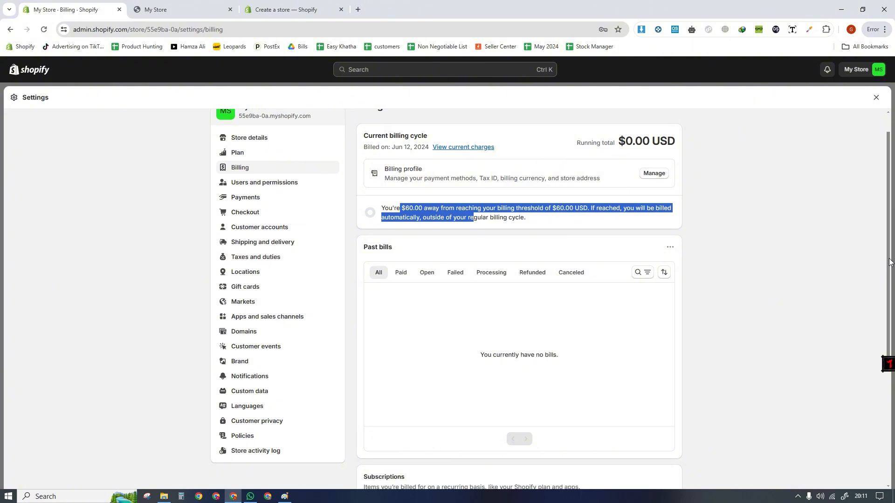
scroll(889, 263, "up", 1)
left_click(298, 215)
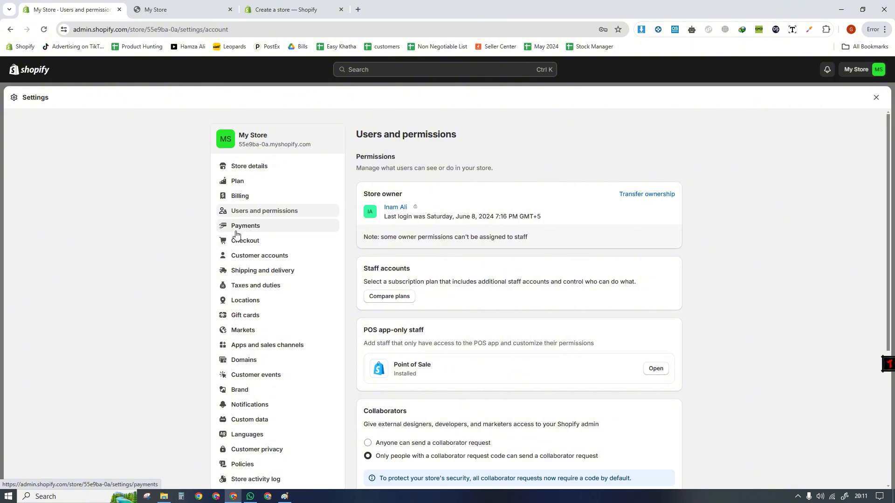
- Activate Cash on Delivery (COD) as a manual payment method in the Payments settings, without additional details or instructions
left_click(247, 228)
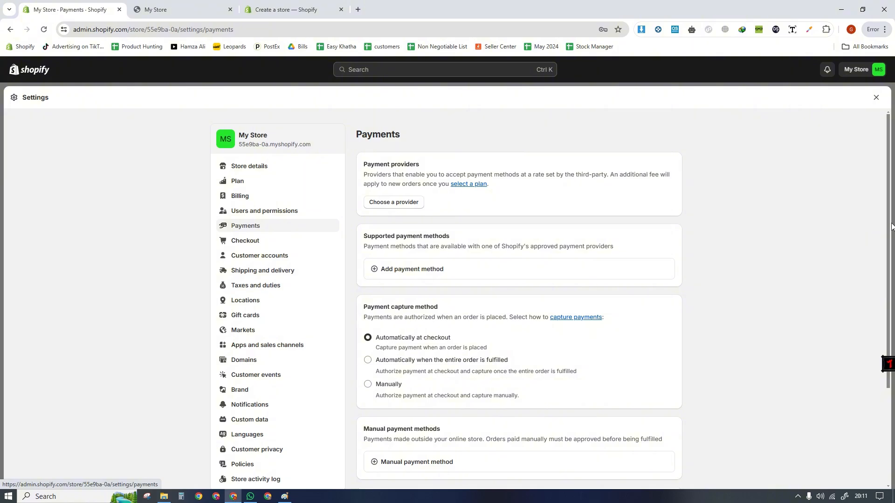
scroll(888, 228, "down", 3)
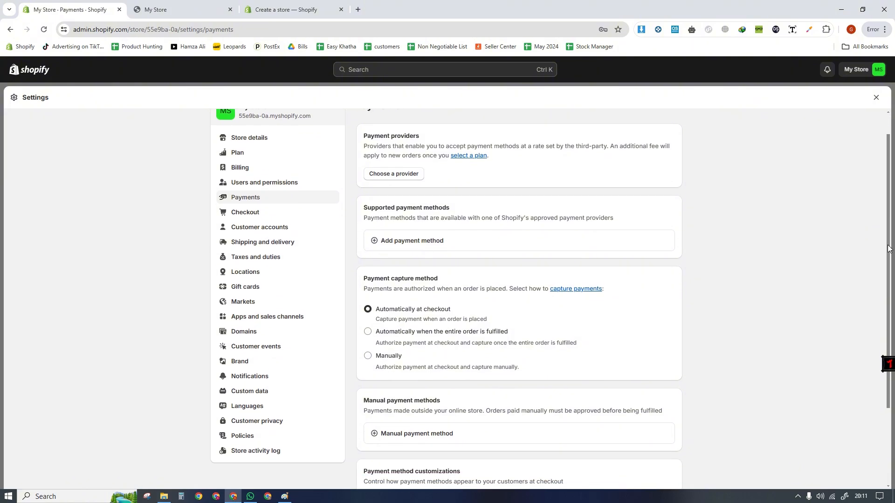
left_click(386, 328)
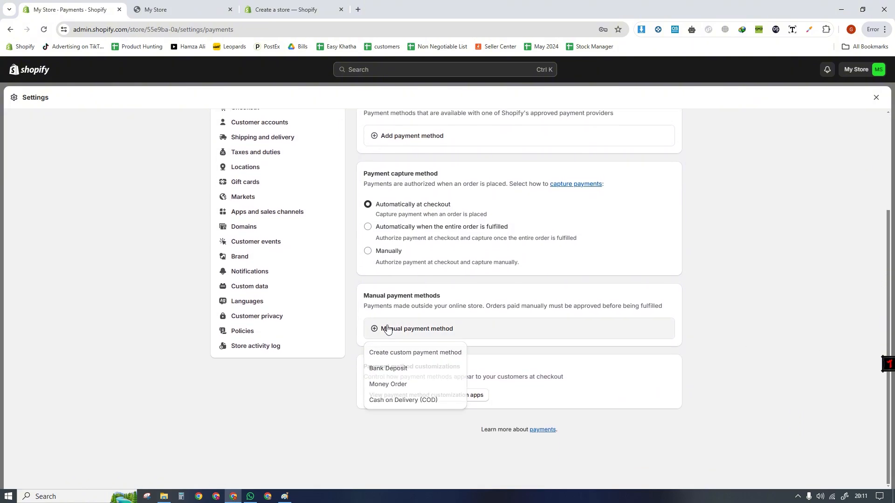
left_click(380, 401)
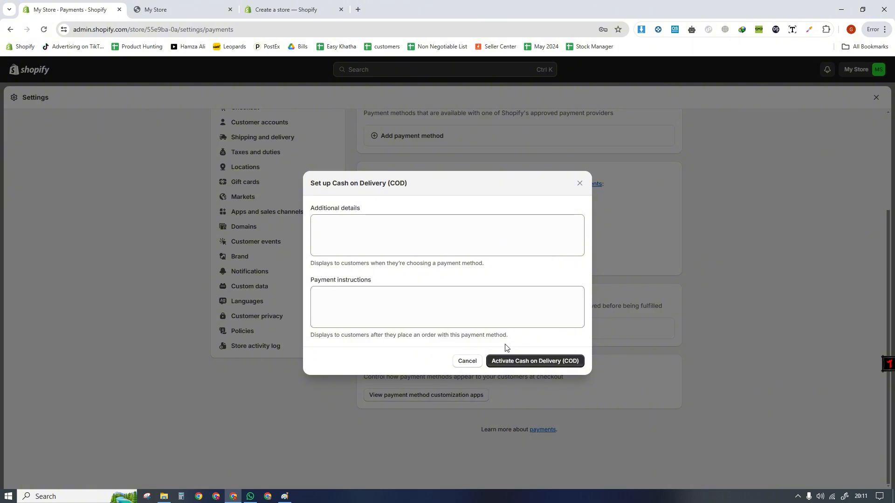
left_click(523, 362)
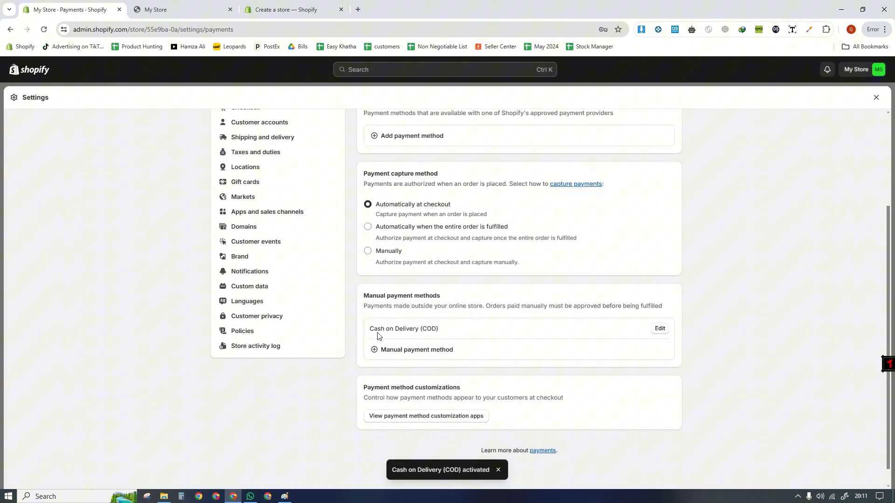
left_click_drag(376, 332, 500, 339)
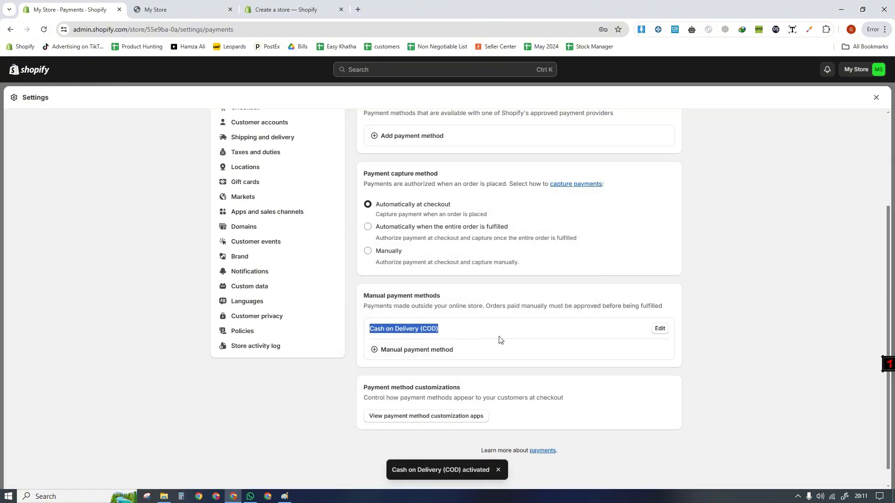
left_click(431, 376)
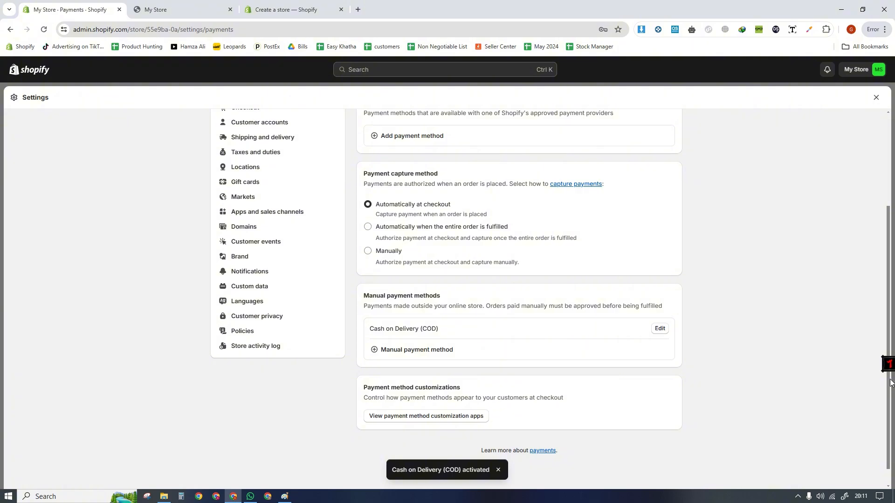
- Look over the Payments page's providers, capture options and manual methods, and open the Checkout settings
scroll(891, 382, "up", 3)
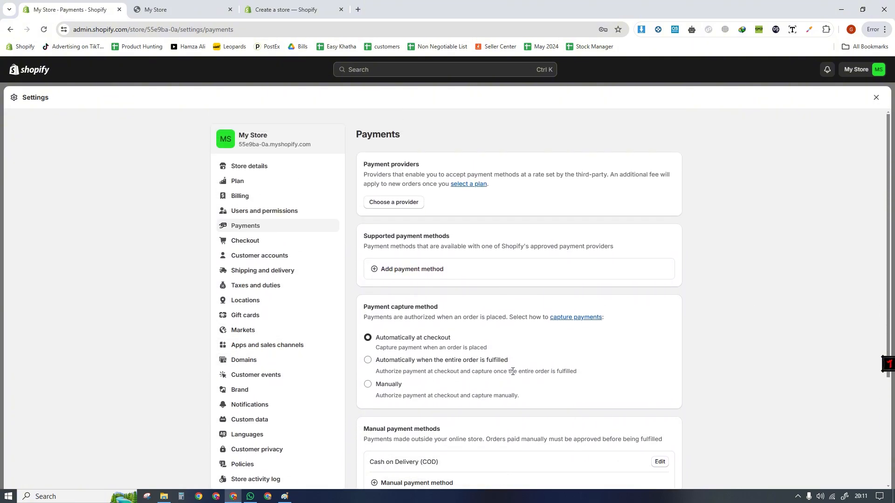
scroll(513, 372, "down", 3)
scroll(323, 294, "up", 3)
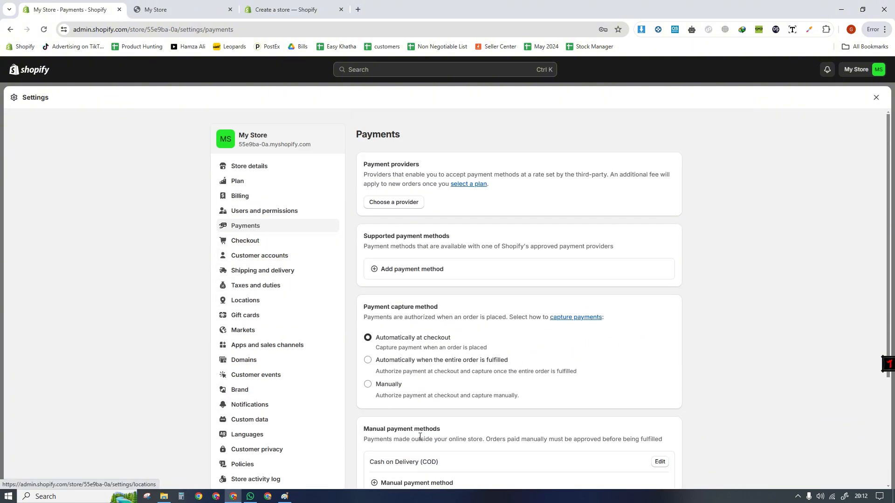
left_click(236, 244)
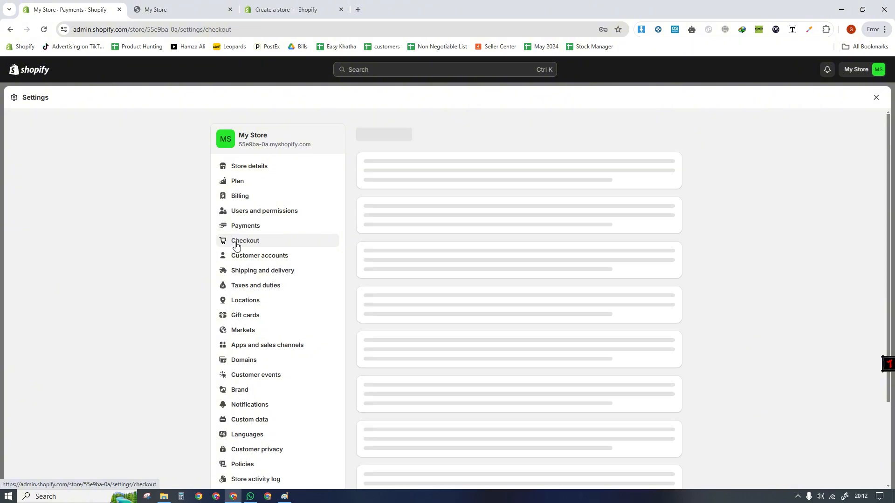
- Turn off the Shop order-tracking link for customers and make the shipping address phone number required at checkout
scroll(404, 219, "down", 1)
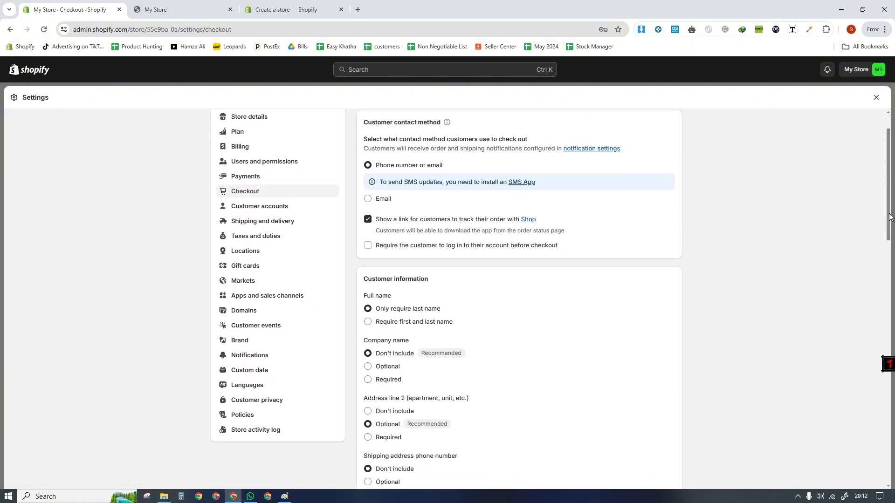
left_click(368, 217)
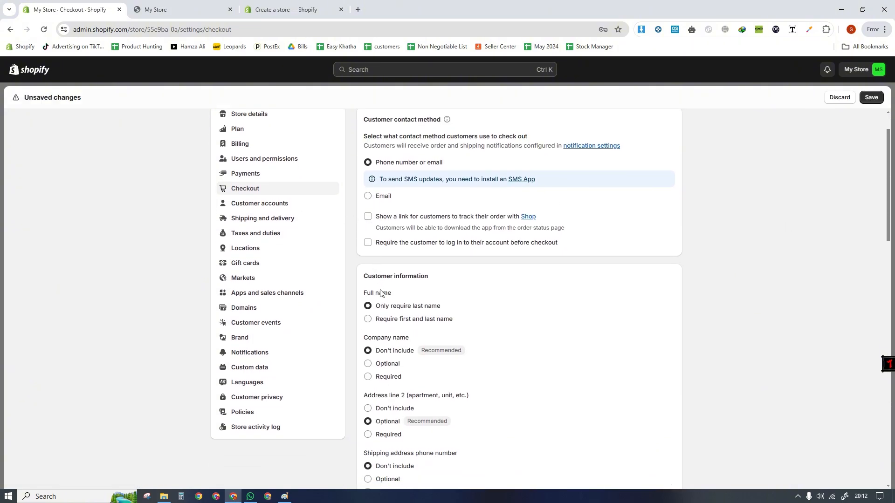
left_click_drag(887, 233, 880, 308)
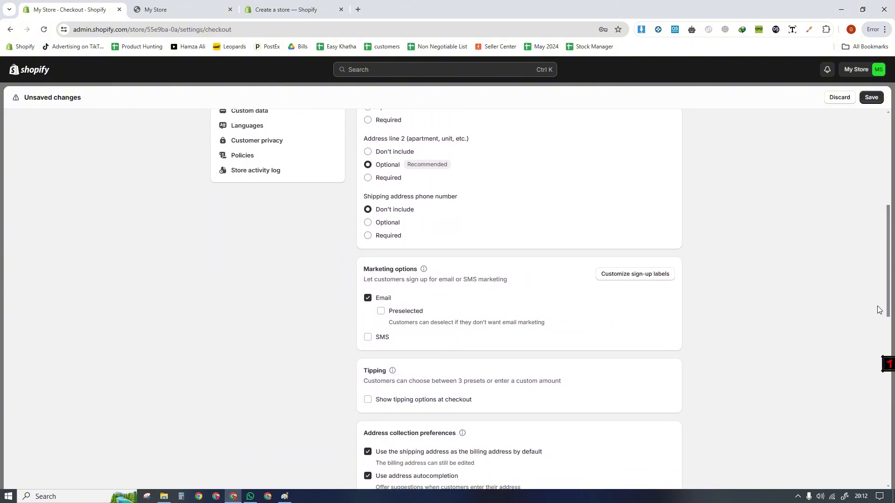
left_click(367, 233)
left_click_drag(365, 193, 480, 199)
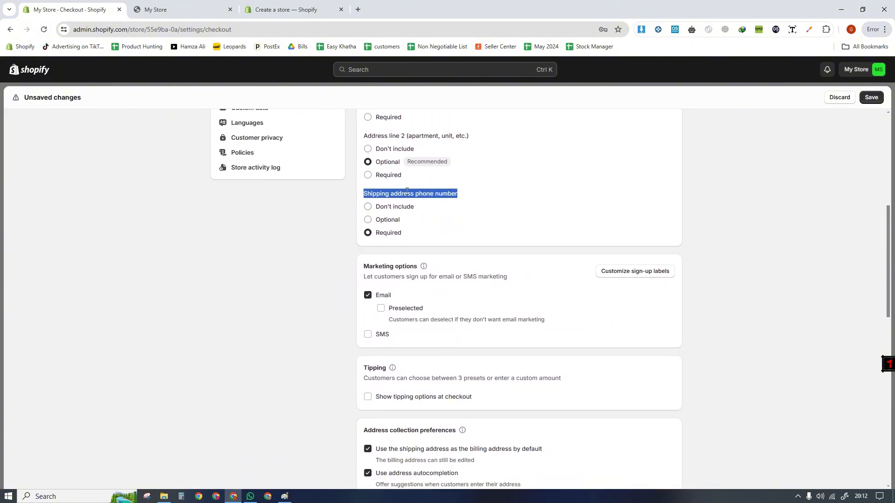
triple_click(403, 194)
left_click(319, 230)
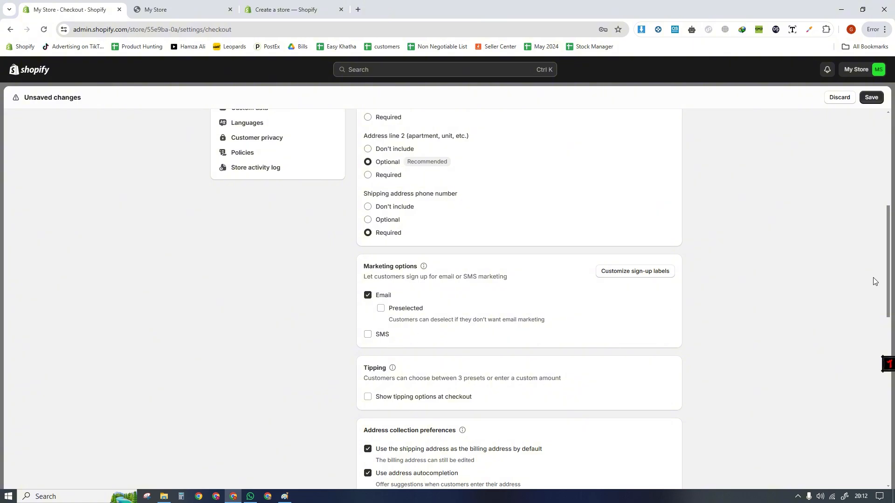
- Disable address autocompletion in the address collection preferences and save the checkout settings
scroll(500, 325, "down", 3)
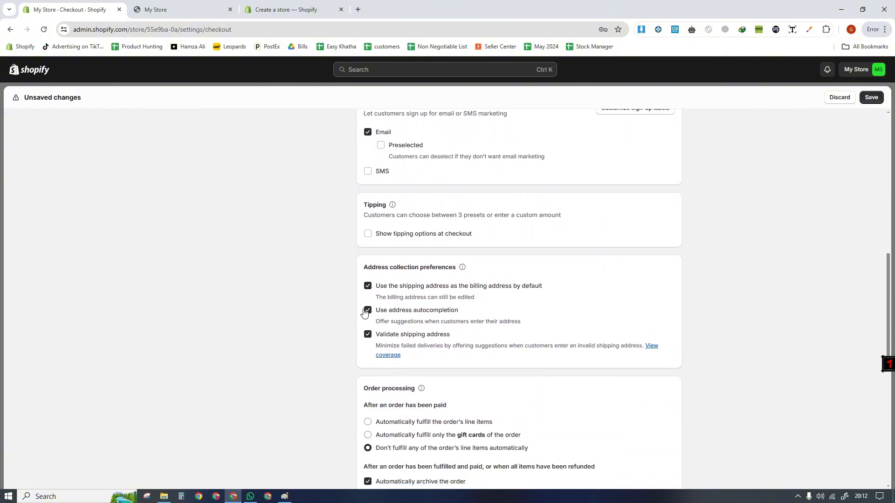
left_click(368, 310)
left_click(871, 97)
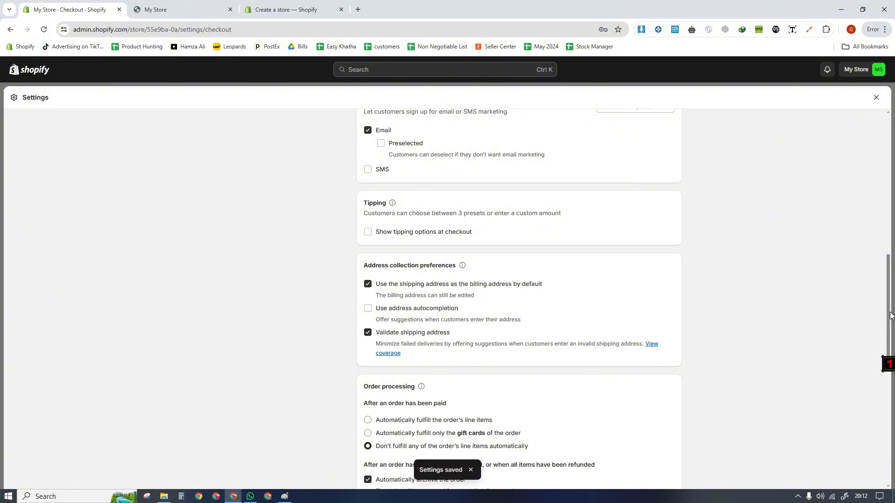
left_click_drag(883, 322, 873, 116)
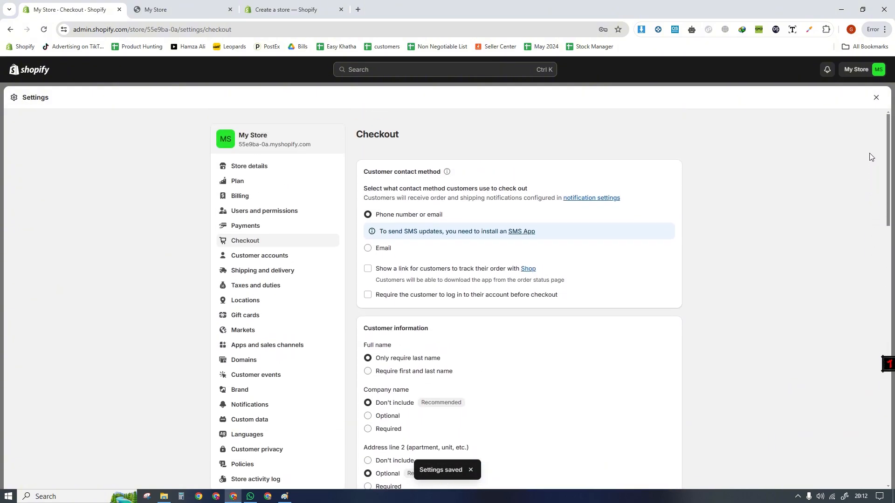
- View the Customer accounts settings, and delete the International zone from the General shipping profile in Shipping and delivery
left_click(254, 262)
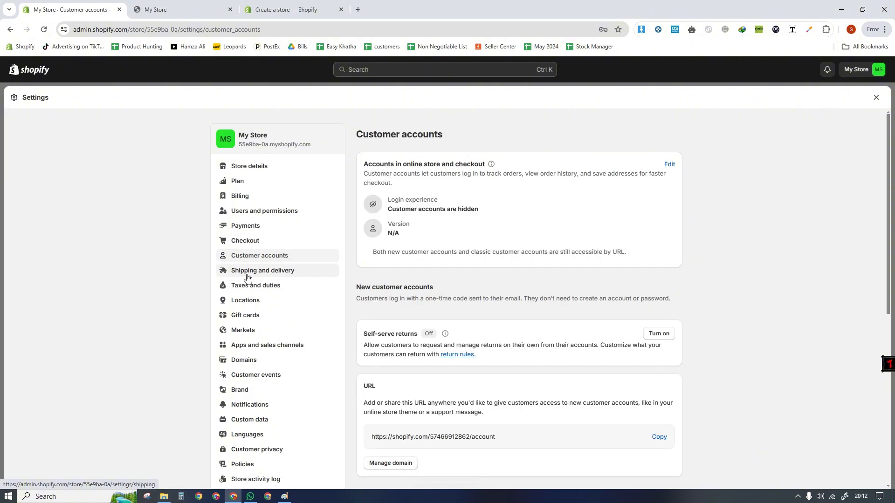
left_click(247, 276)
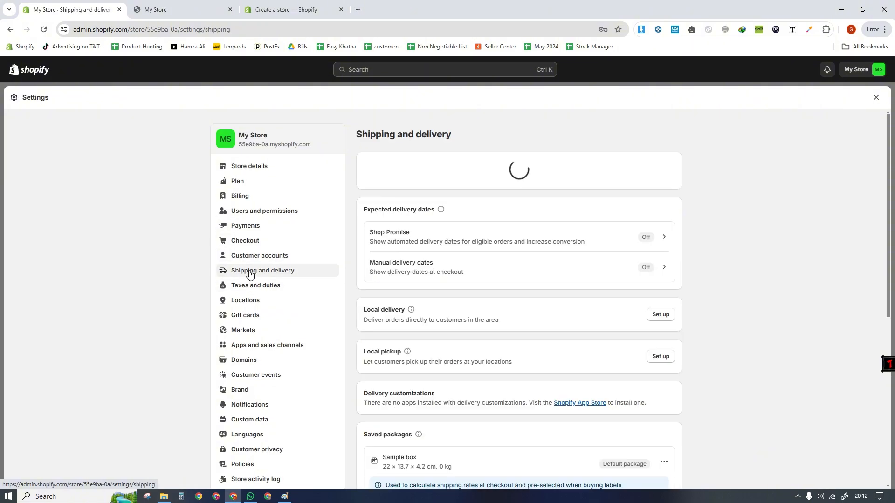
left_click(487, 238)
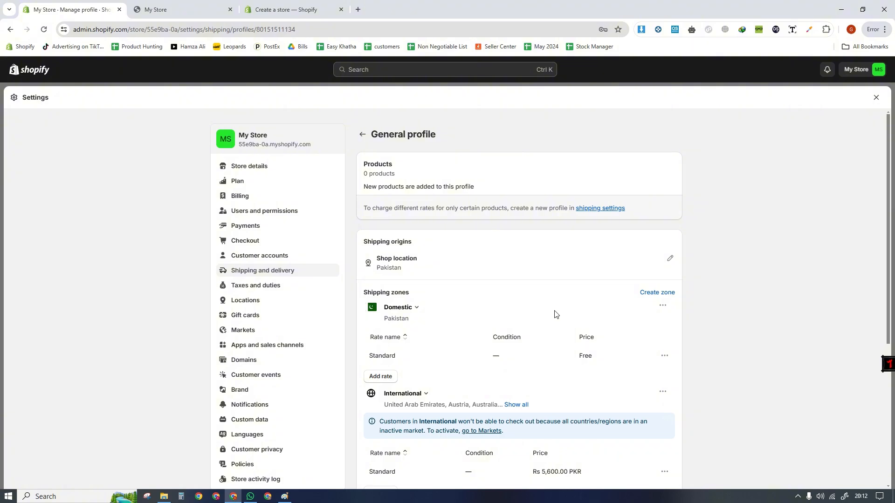
left_click(663, 392)
left_click(644, 428)
- Rename the Domestic zone's Standard rate as "FREE Delivery ( 5-7 Days )" and save the shipping profile
left_click(664, 355)
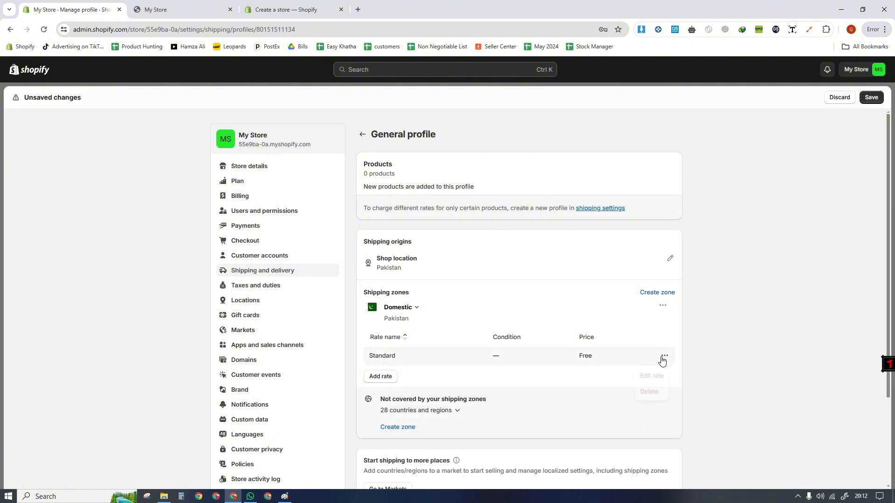
left_click(650, 379)
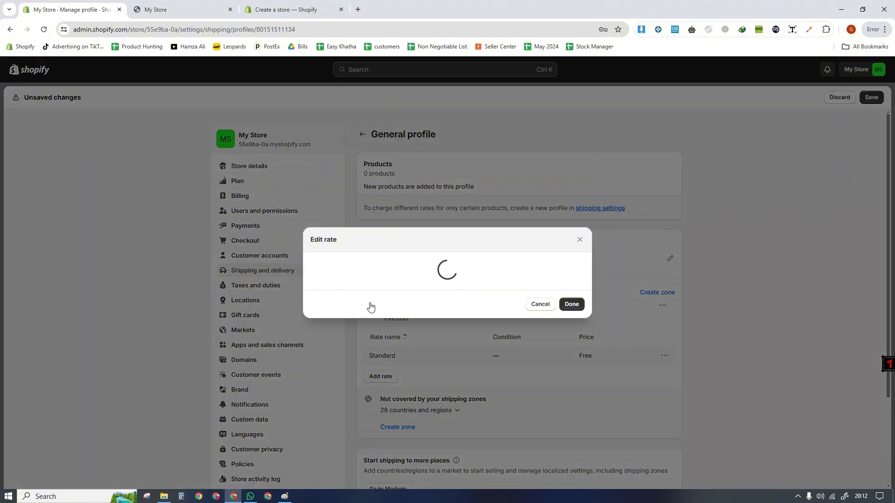
double_click(349, 226)
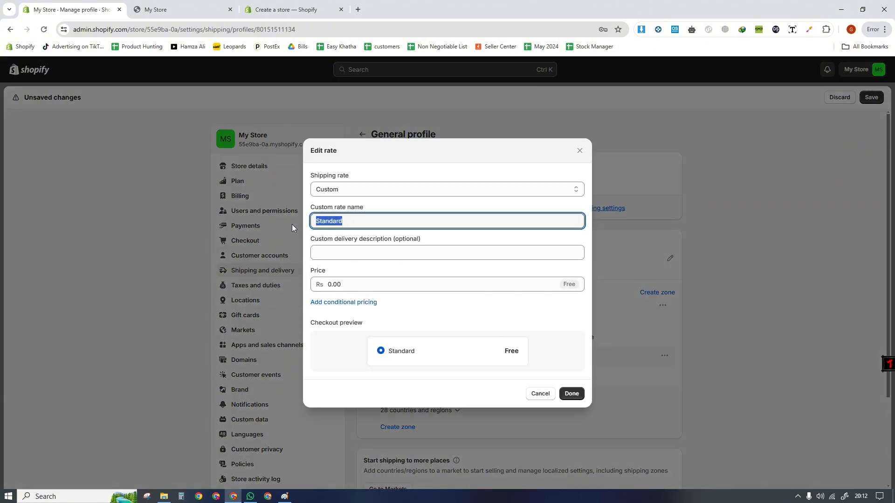
type("Free")
key("BackSpace")
key("BackSpace")
key("BackSpace")
type("TR")
key("BackSpace")
key("BackSpace")
type("RE")
key("BackSpace")
type("EE Shipping ")
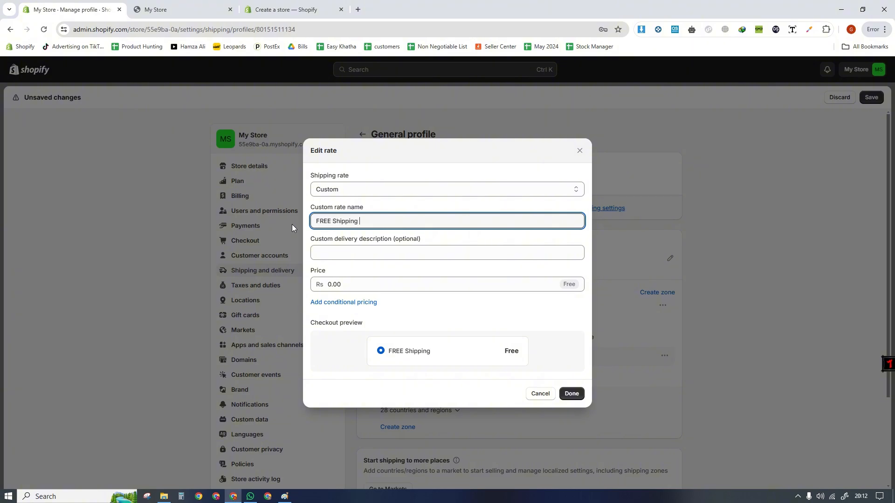
type("(5-6")
key("BackSpace")
type("7 Days")
type(" De")
type("livery")
left_click_drag(407, 226, 296, 227)
left_click(358, 233)
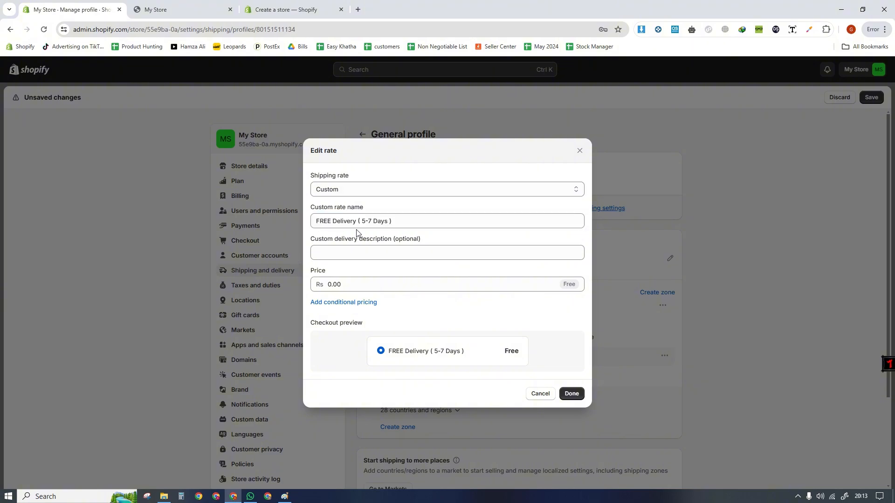
left_click(572, 394)
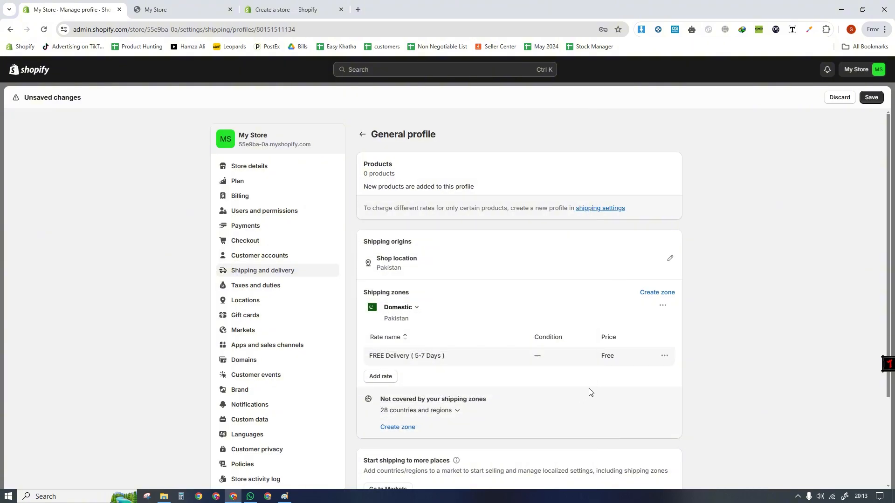
scroll(562, 363, "down", 3)
left_click(871, 97)
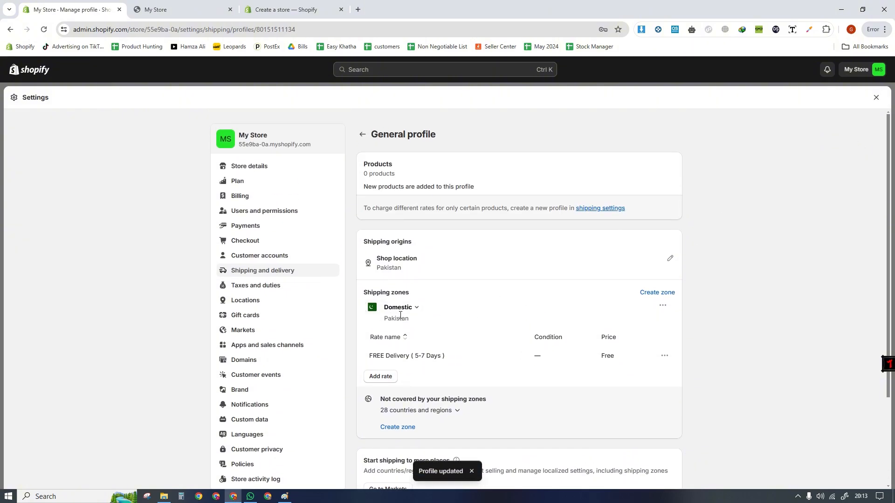
left_click(658, 293)
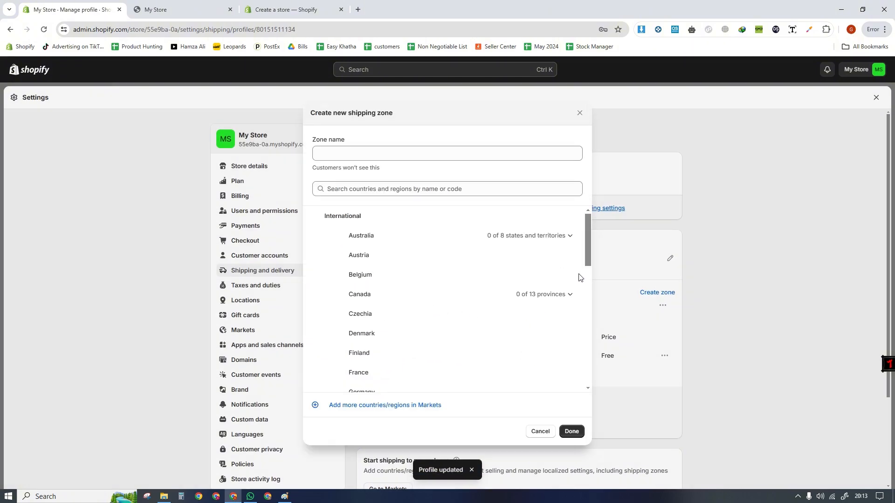
left_click(371, 191)
type("pakis")
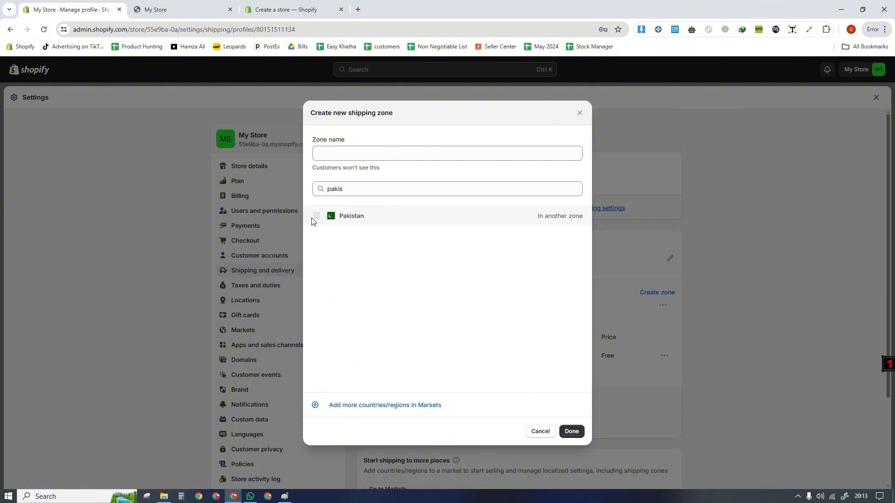
left_click_drag(368, 223, 351, 192)
key("ctrl+c")
left_click(354, 157)
key("ctrl+v")
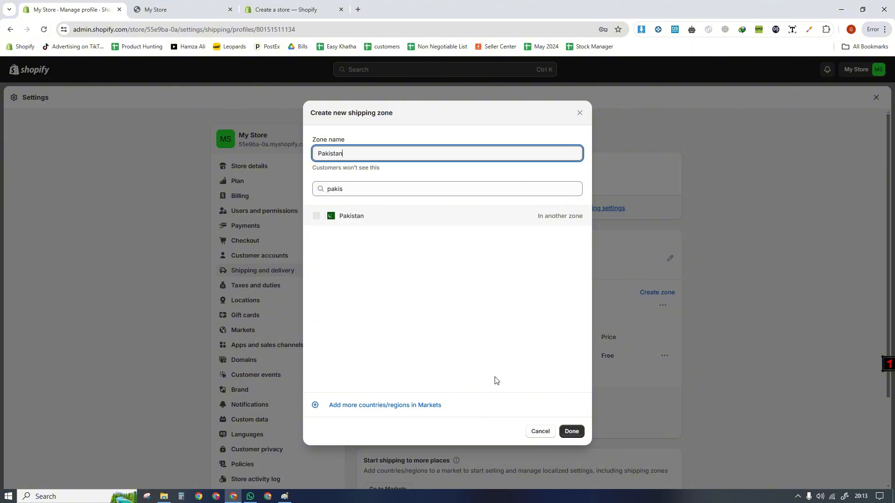
left_click_drag(359, 191, 315, 197)
left_click(318, 218)
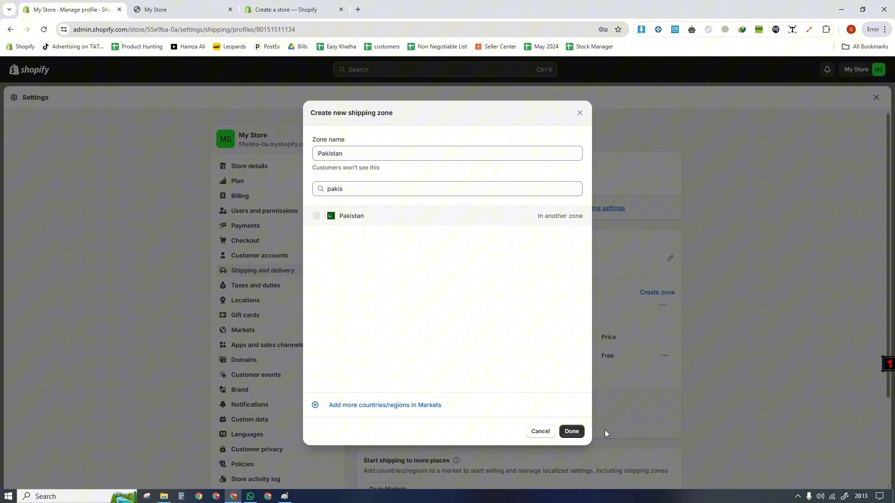
left_click(539, 432)
left_click(380, 373)
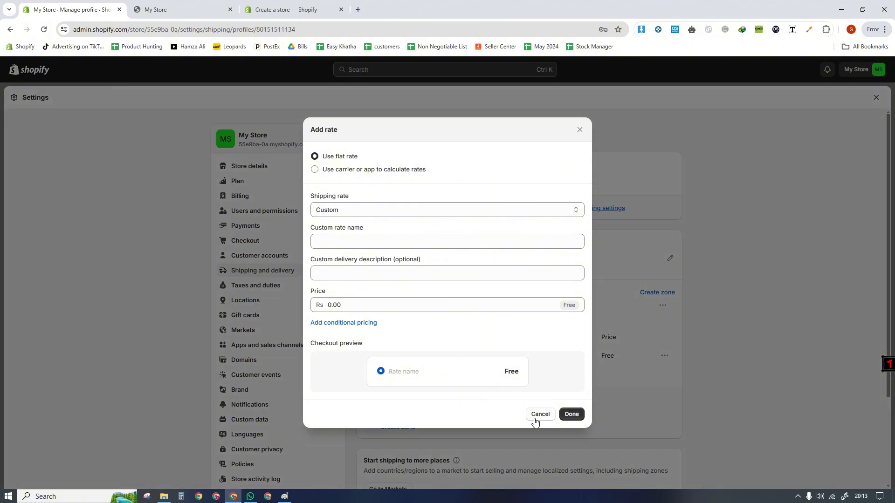
left_click(540, 414)
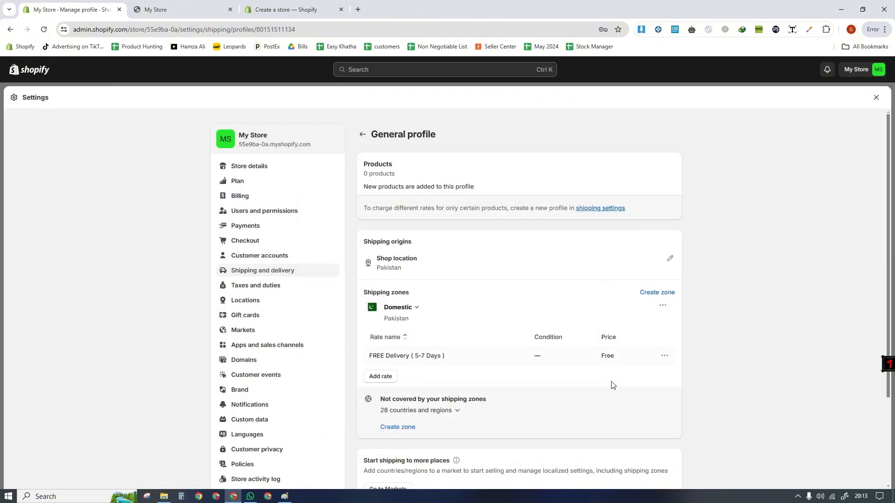
scroll(612, 385, "down", 2)
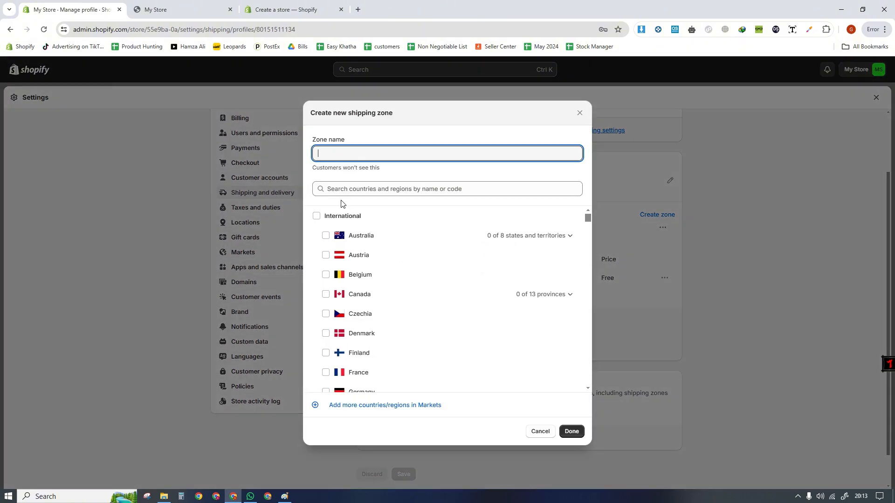
left_click(341, 200)
left_click(348, 191)
type("p")
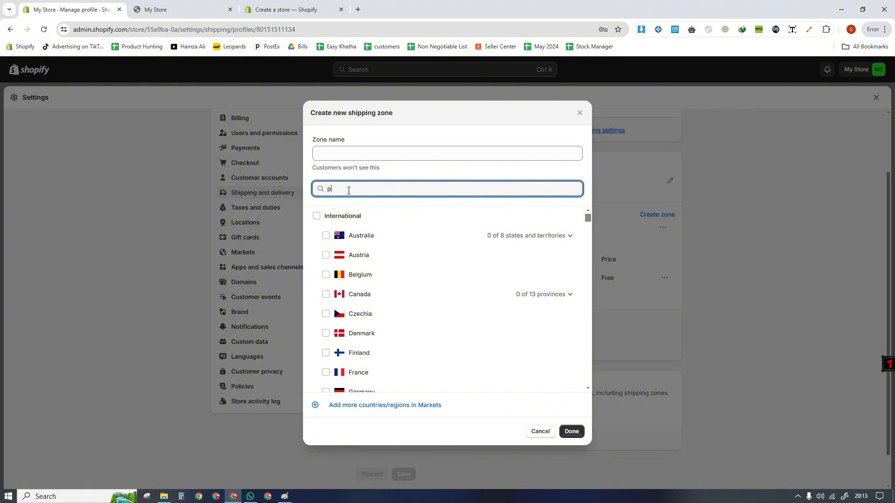
type("akis")
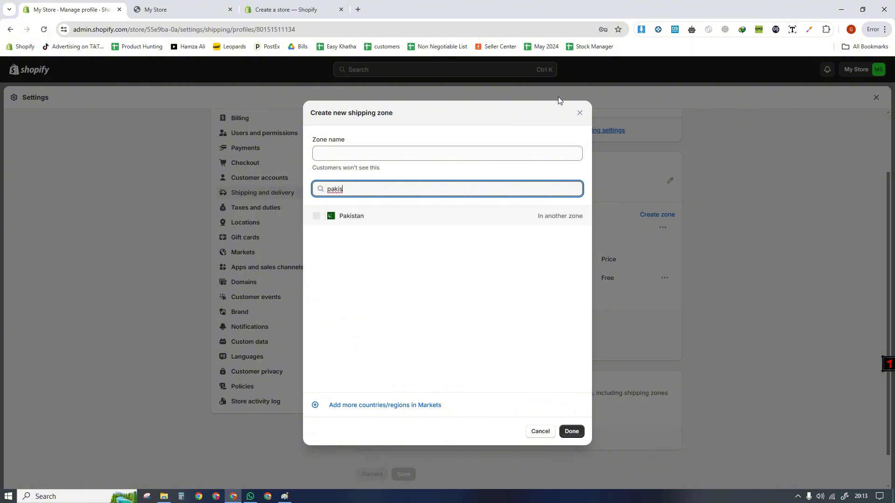
left_click(580, 113)
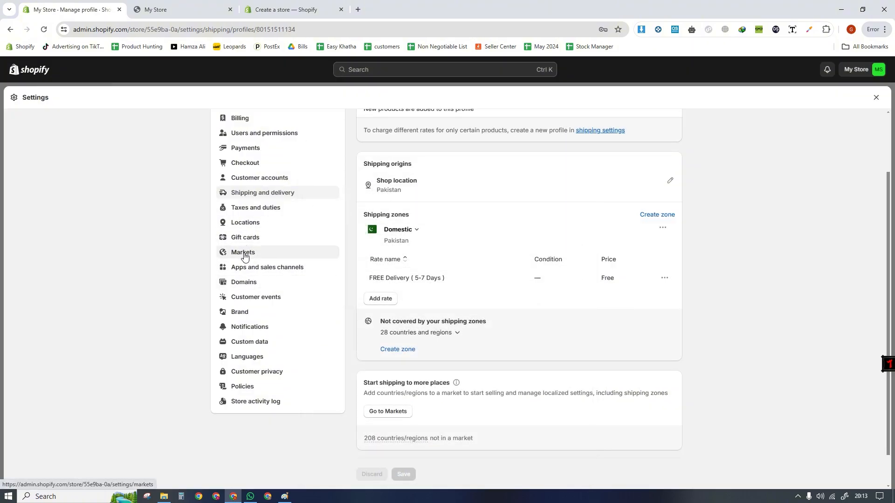
- Set Pakistan's base tax rate to 0% in the Taxes and duties settings and save it
left_click(249, 212)
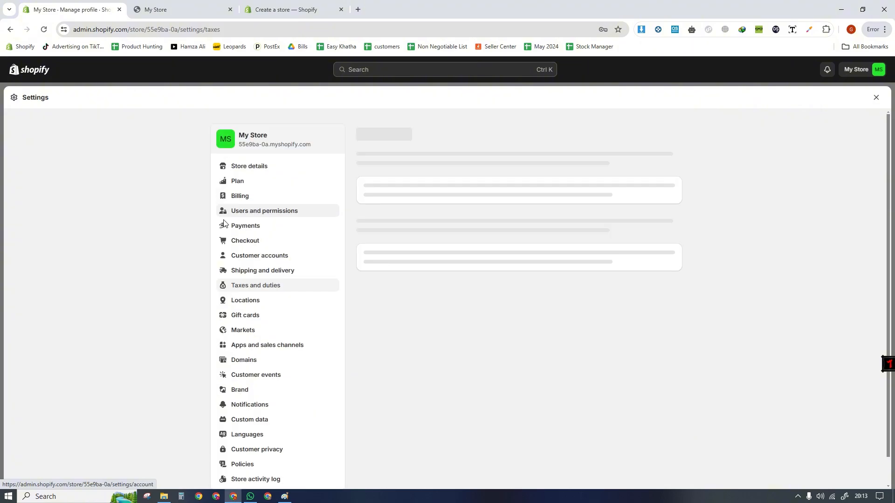
scroll(568, 348, "down", 2)
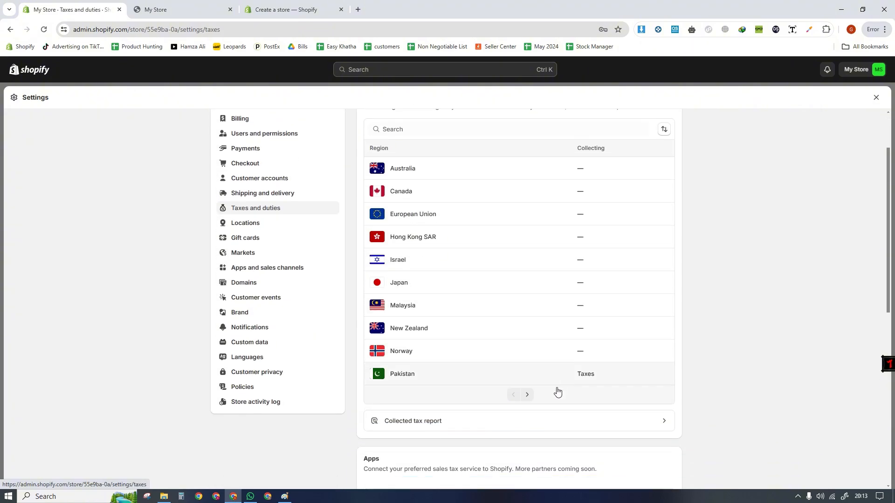
left_click(422, 376)
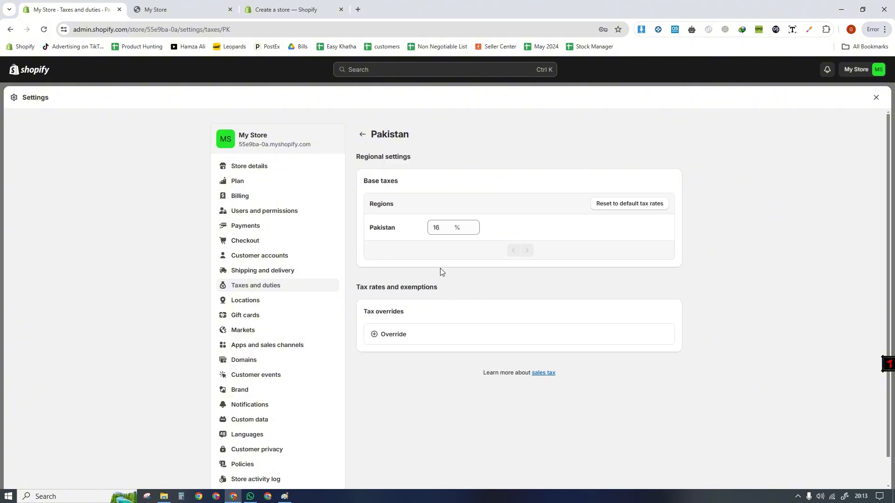
double_click(435, 227)
type("0")
left_click(871, 97)
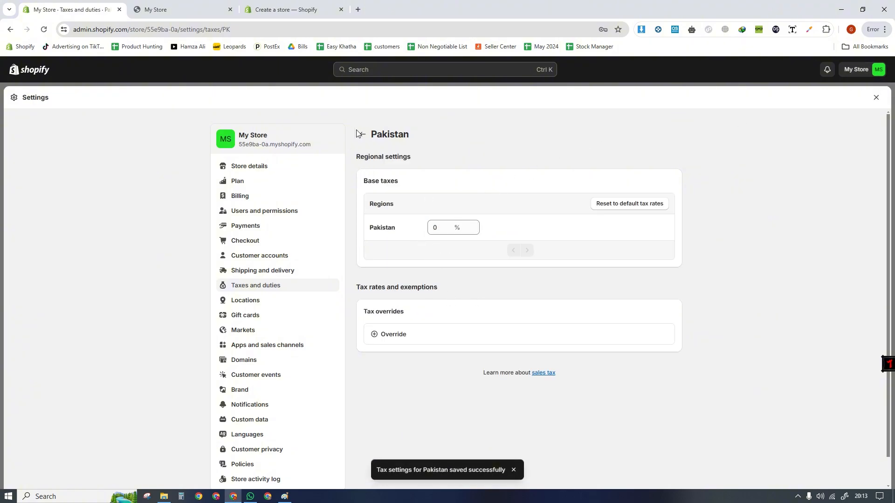
- Check Pakistan's tax collection entry in the Taxes and duties region list, and view the Locations settings
left_click(276, 287)
scroll(304, 312, "down", 3)
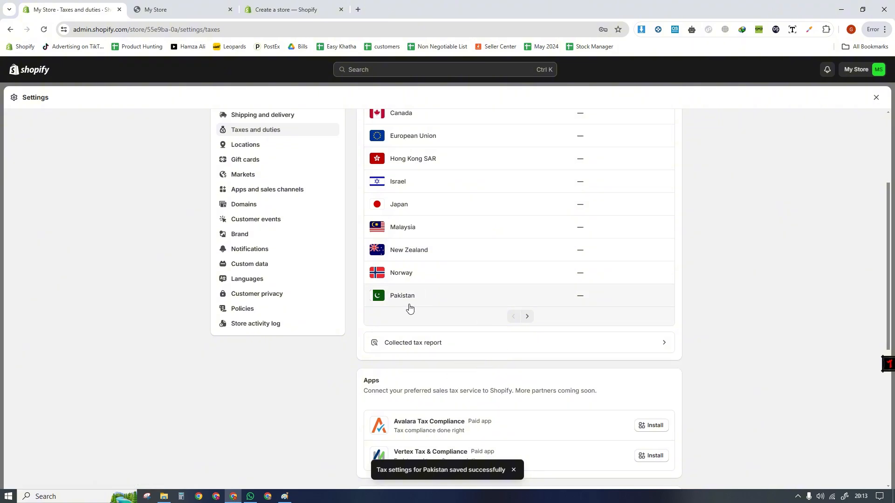
scroll(345, 298, "up", 2)
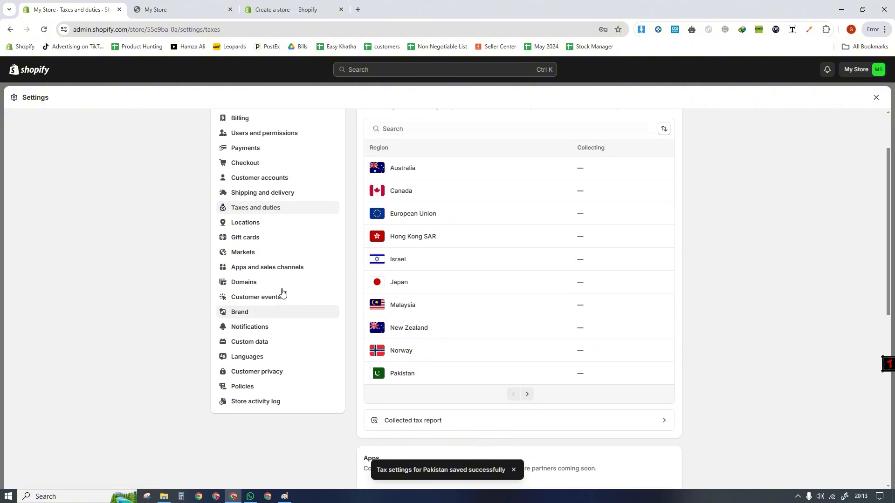
left_click(239, 224)
scroll(280, 352, "down", 1)
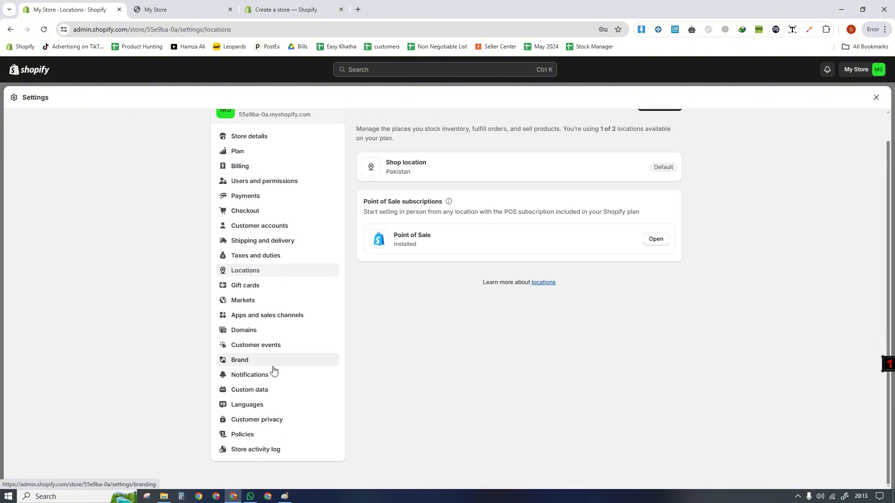
- In the Markets settings, start a new market named "United States" and include the country United States
left_click(245, 300)
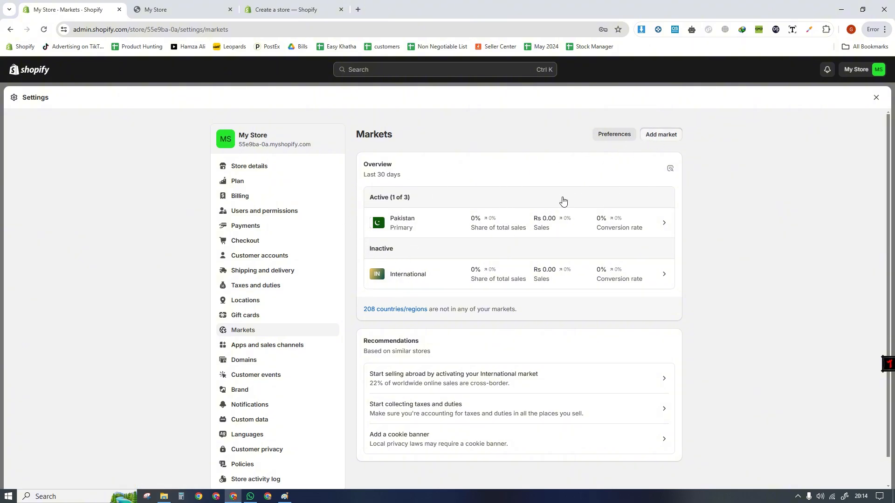
left_click(661, 134)
left_click(373, 136)
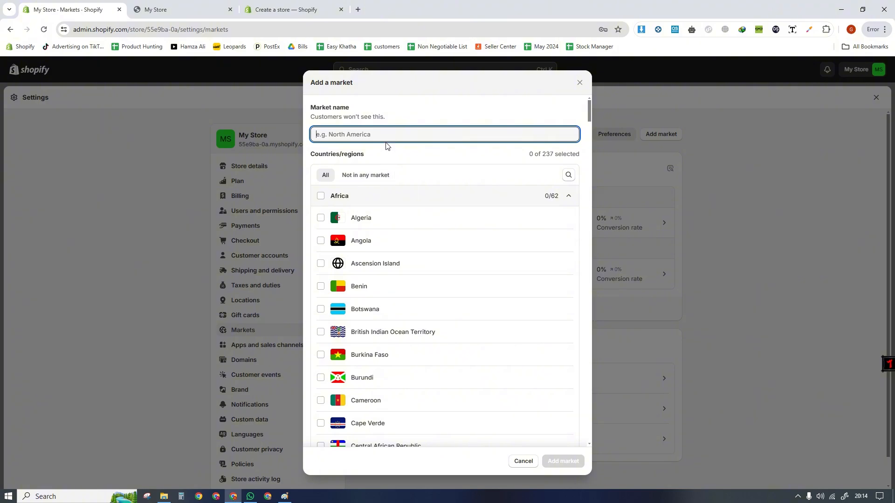
type("United State")
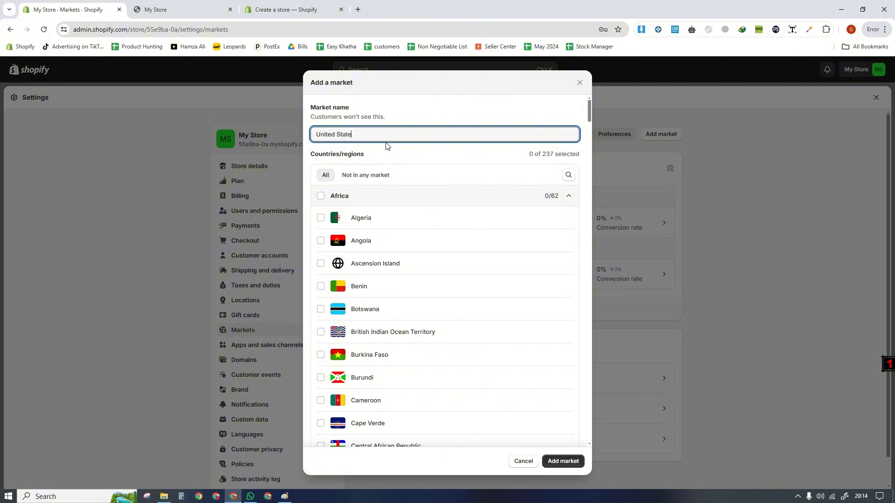
key("ctrl+a")
key("ctrl+c")
left_click(568, 175)
key("ctrl+v")
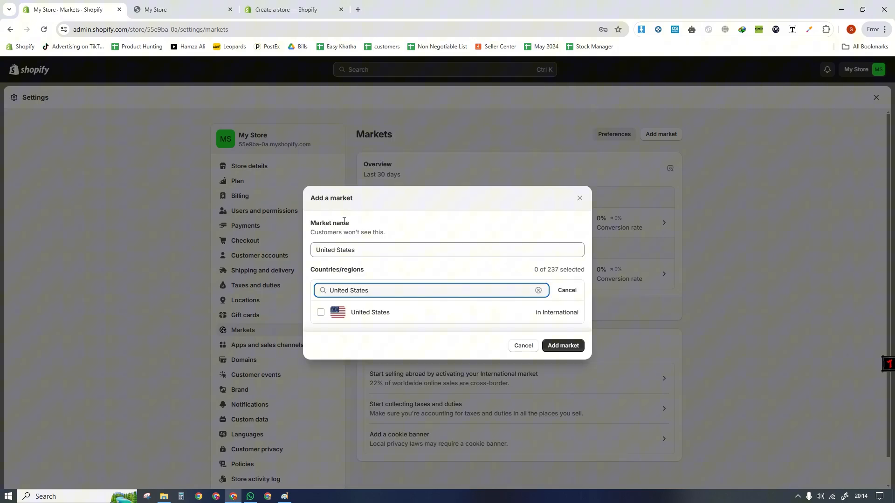
left_click(320, 312)
- Extend the market name to "United States , New zealand", include New Zealand in its countries, and add the market
left_click(397, 245)
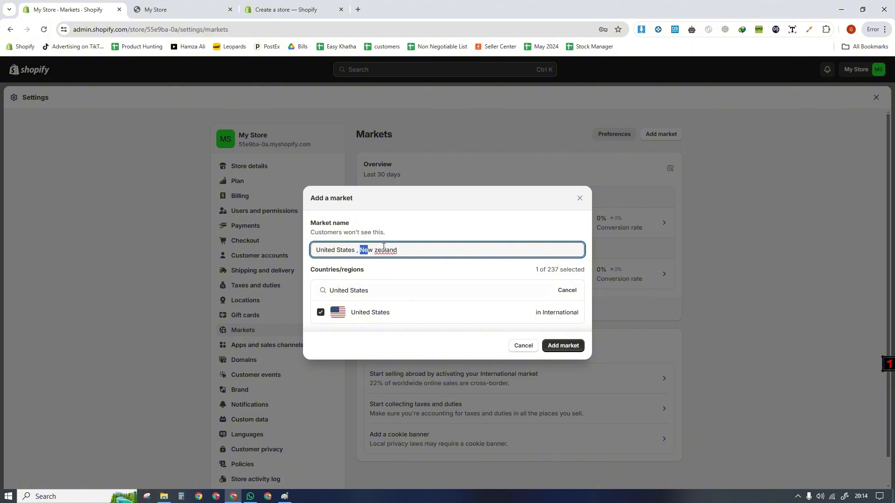
left_click_drag(384, 247, 398, 250)
key("ctrl+c")
left_click_drag(370, 290, 329, 291)
key("ctrl+v")
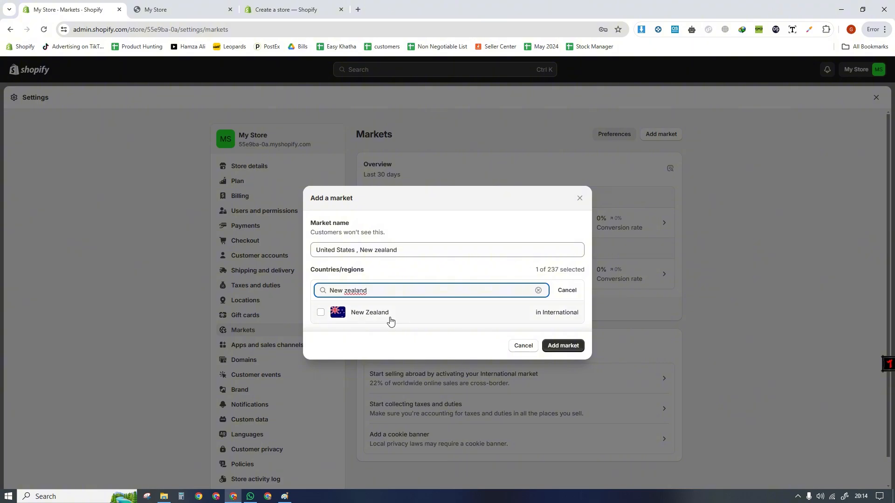
left_click(391, 319)
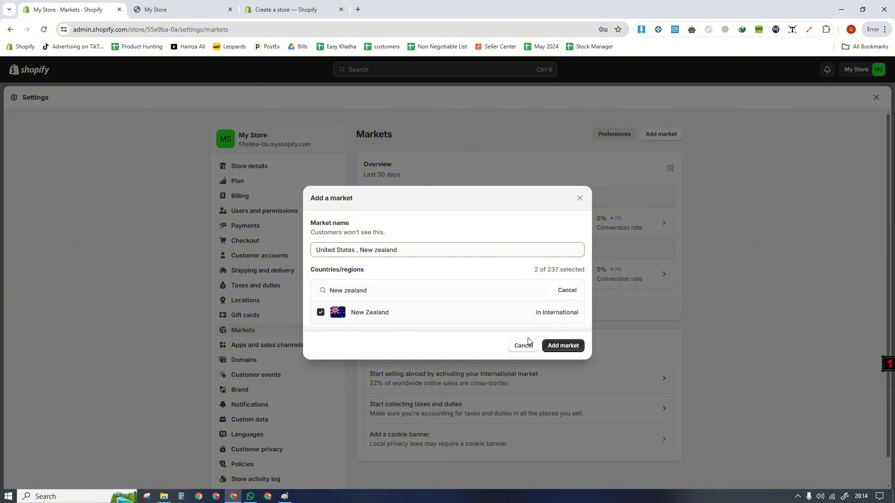
left_click(552, 347)
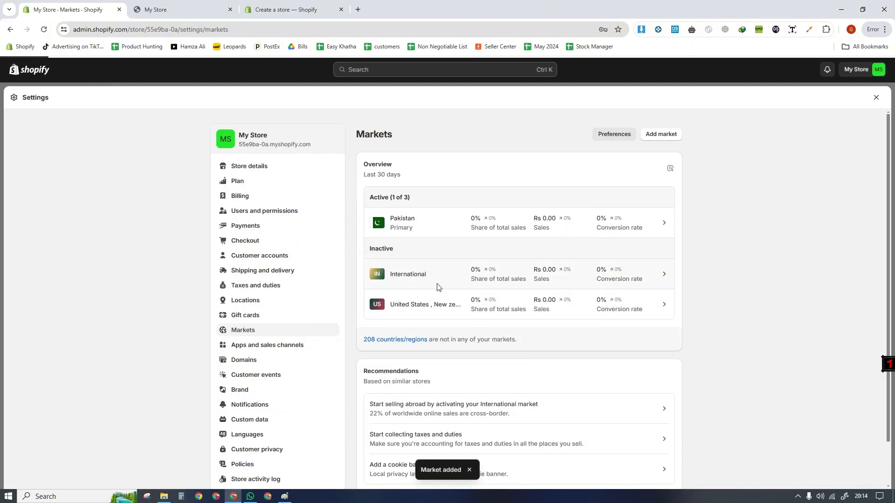
- Examine the new market's languages, pricing, duties and shipping settings, and check its activation status options
left_click(404, 304)
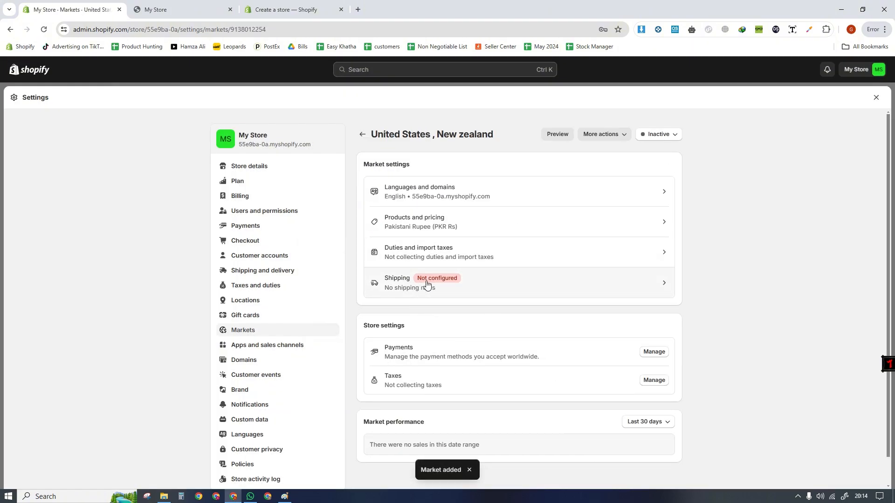
scroll(889, 227, "down", 1)
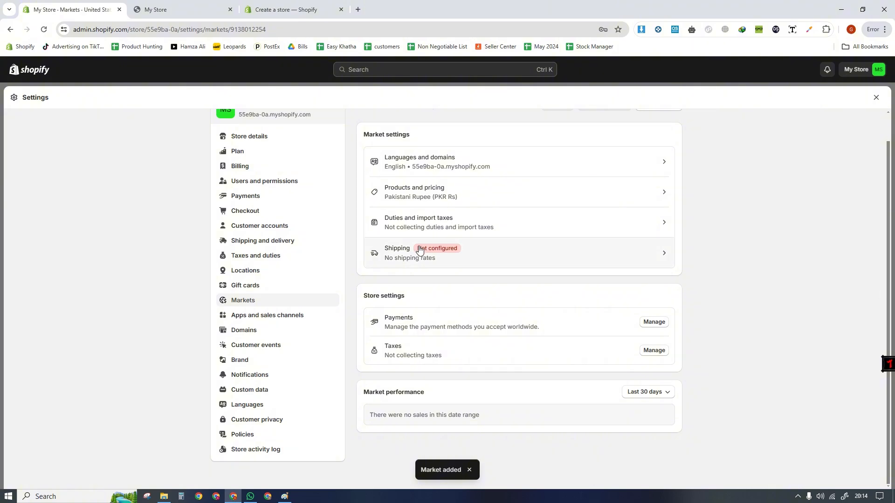
scroll(872, 275, "up", 1)
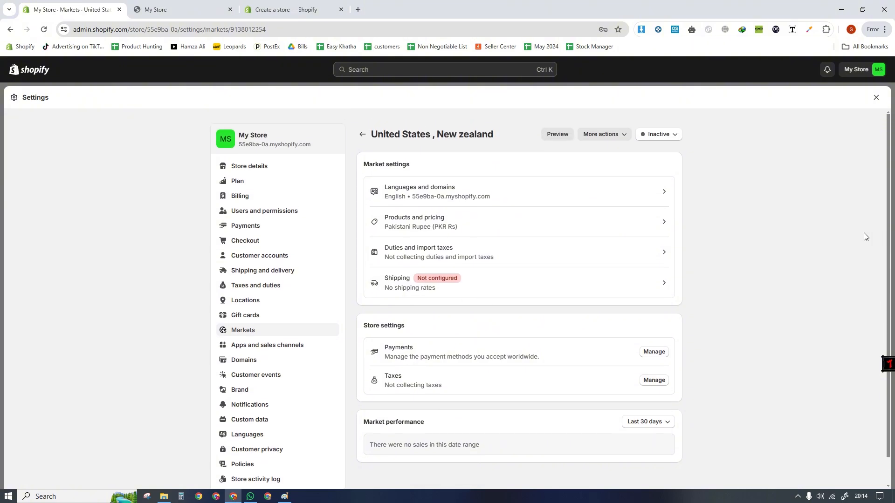
left_click(651, 136)
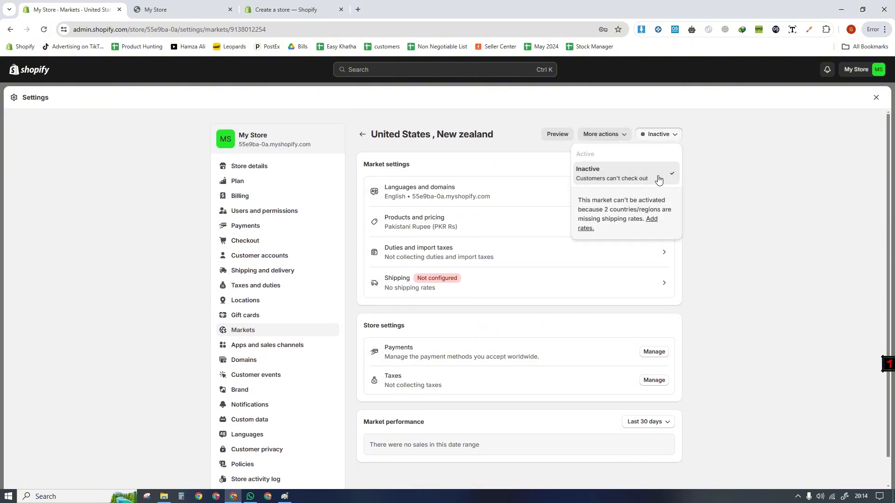
left_click(487, 153)
- Remove the "United States , New zealand" market from the store
left_click(601, 134)
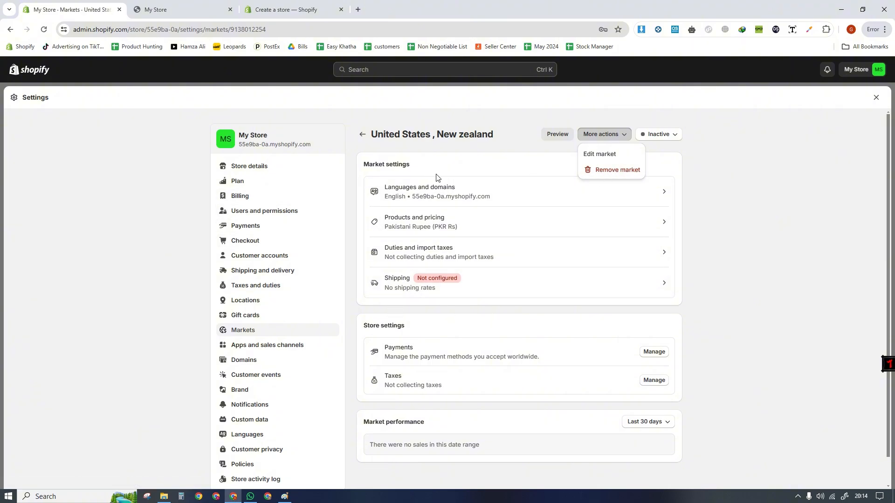
left_click(591, 170)
left_click(562, 306)
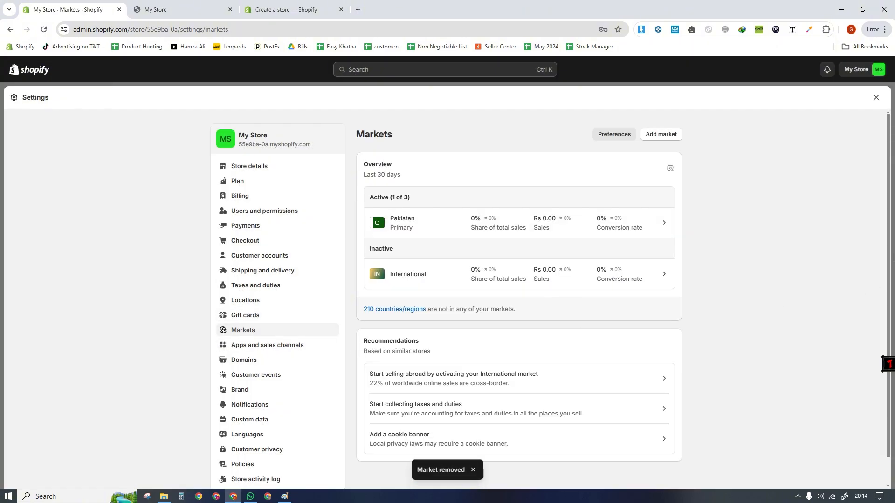
- View the Apps and sales channels settings and the Domains settings
scroll(887, 252, "down", 1)
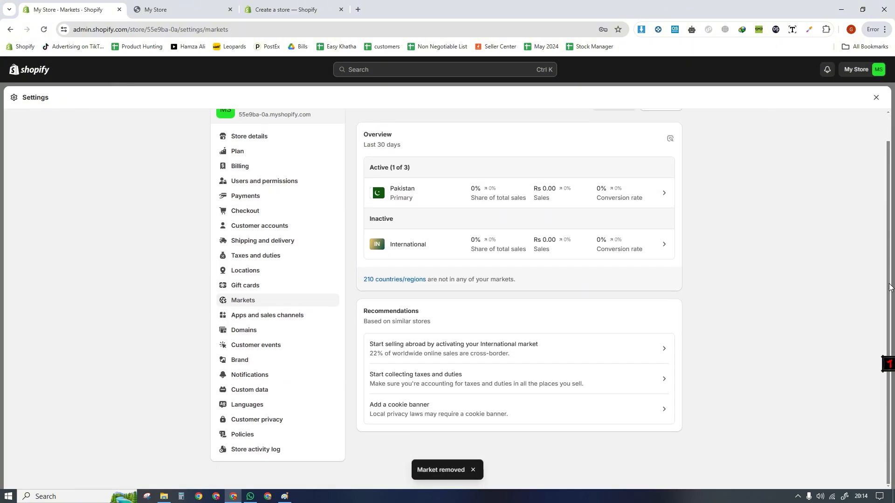
left_click(229, 320)
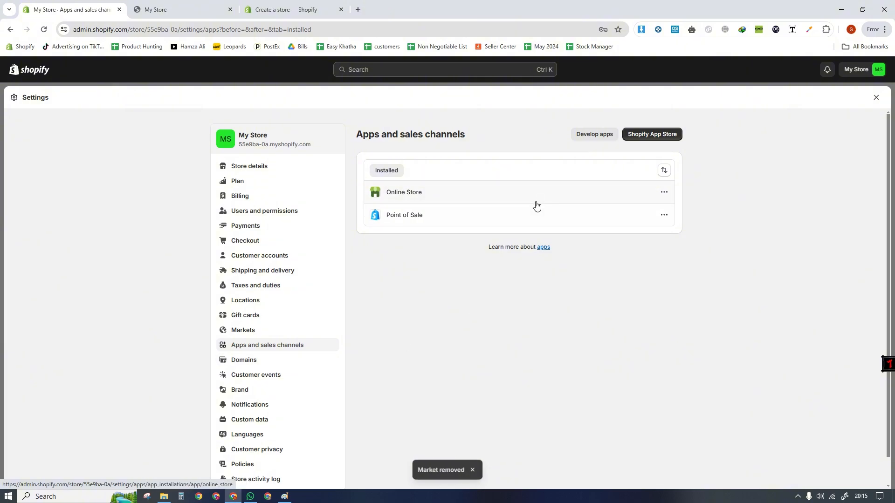
scroll(488, 133, "down", 1)
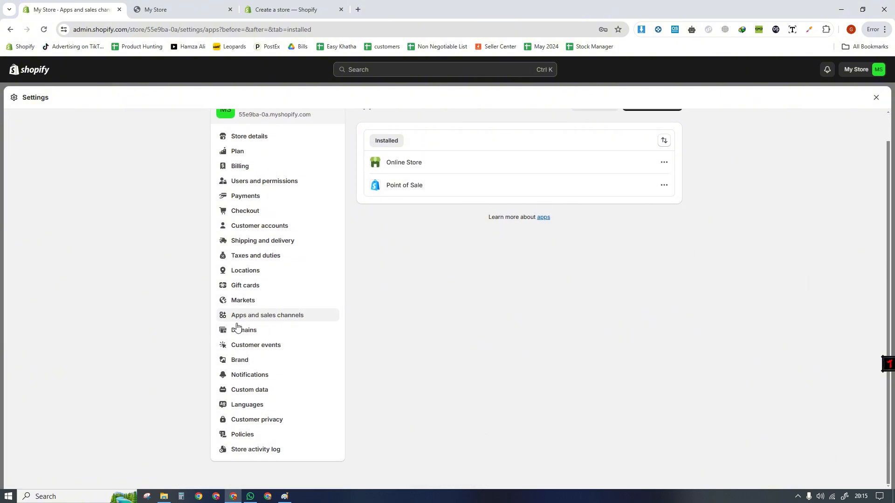
left_click(229, 337)
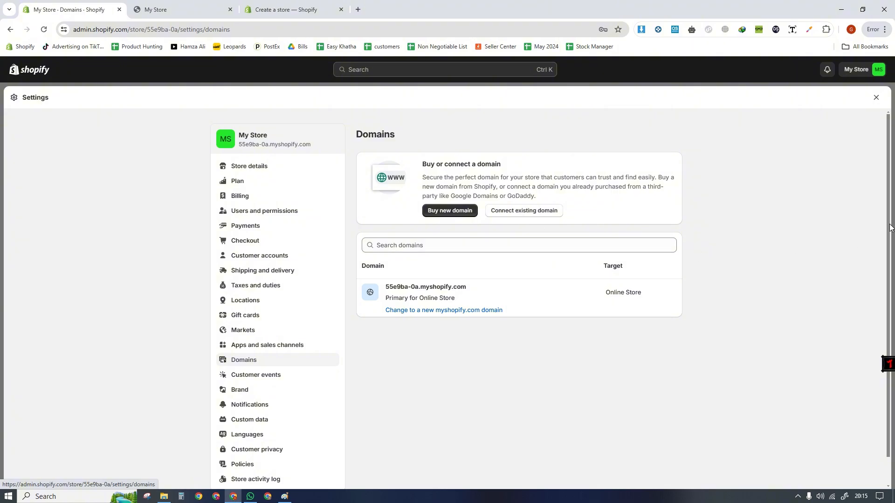
- View the Notifications settings and check the sender email field
scroll(890, 227, "down", 1)
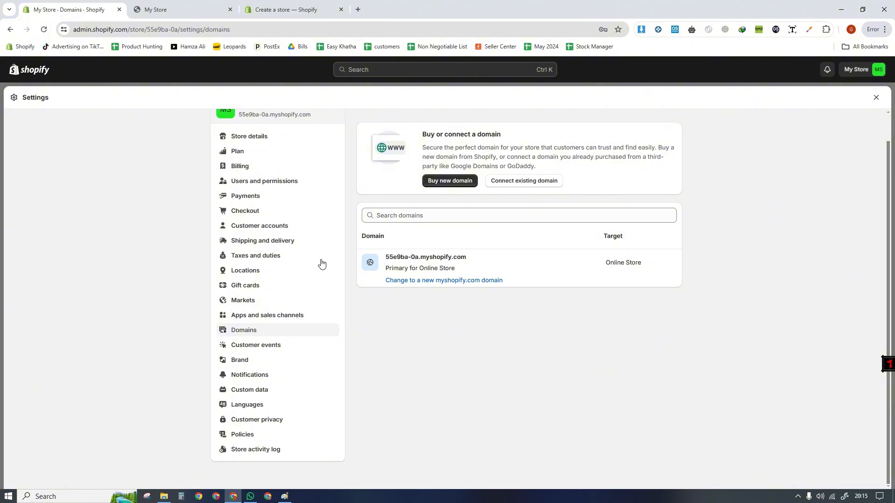
left_click(236, 379)
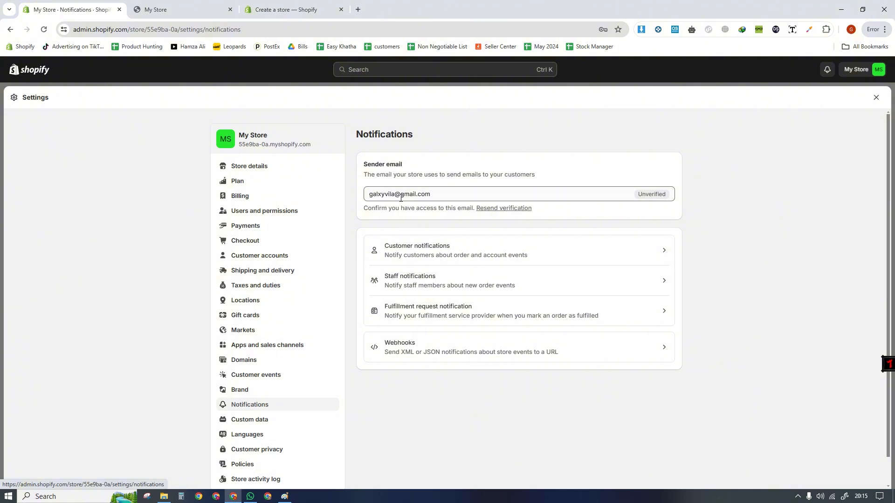
left_click_drag(437, 195, 345, 196)
left_click(378, 217)
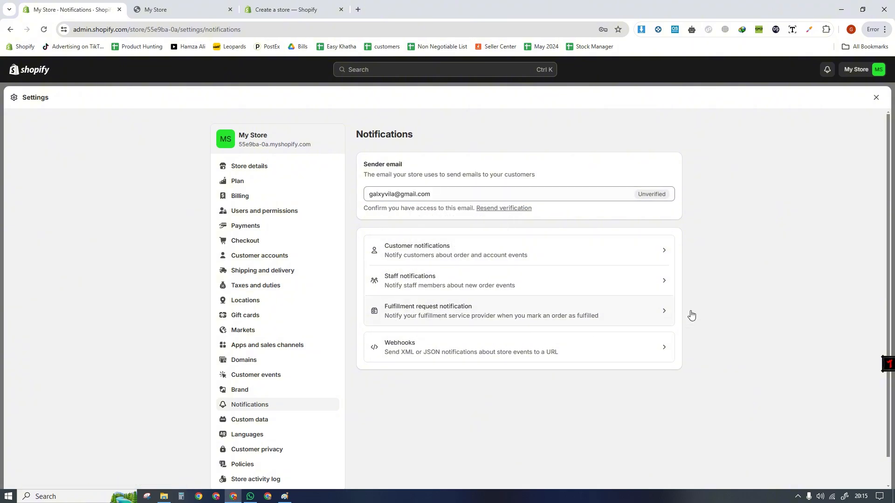
- Open the Policies settings and go to the empty Written return and refund policy editor
scroll(776, 312, "down", 1)
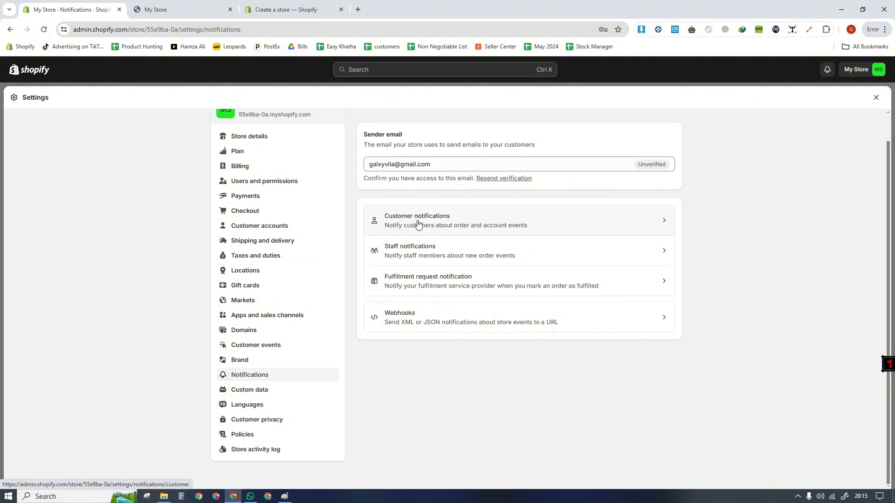
left_click(247, 434)
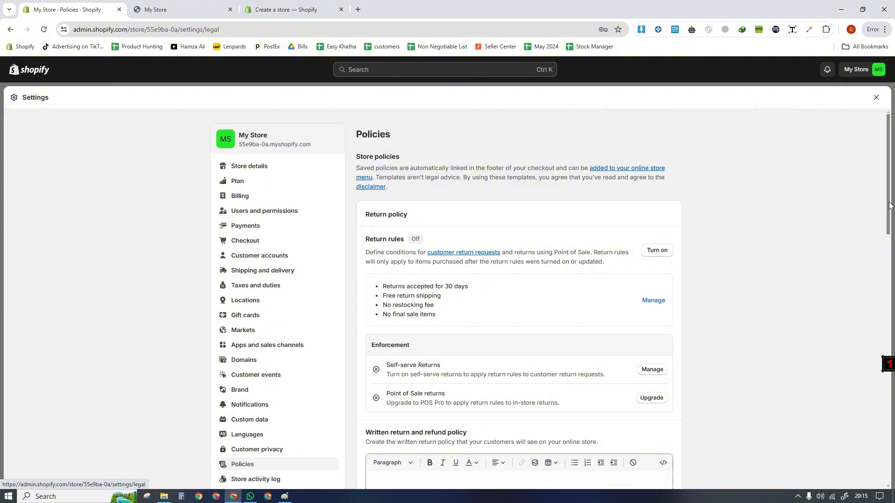
left_click_drag(889, 205, 873, 274)
left_click(424, 307)
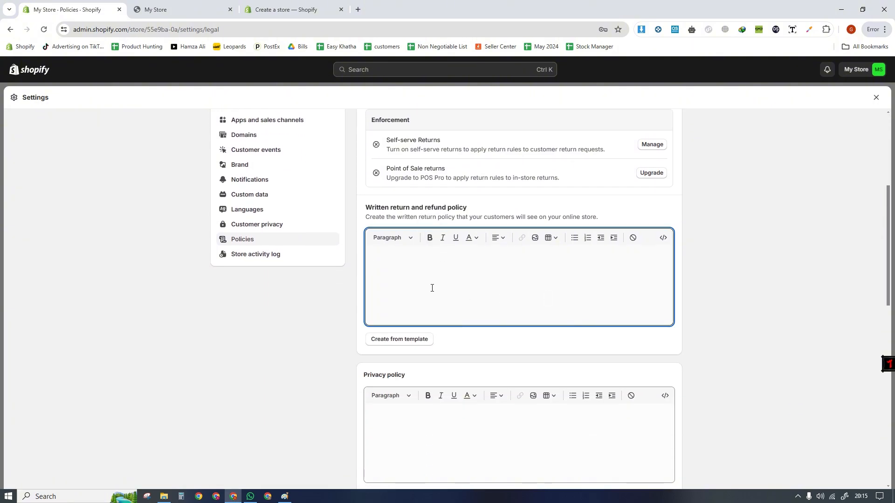
- Switch to Paint and erase all the existing handwritten notes from the canvas
left_click(285, 497)
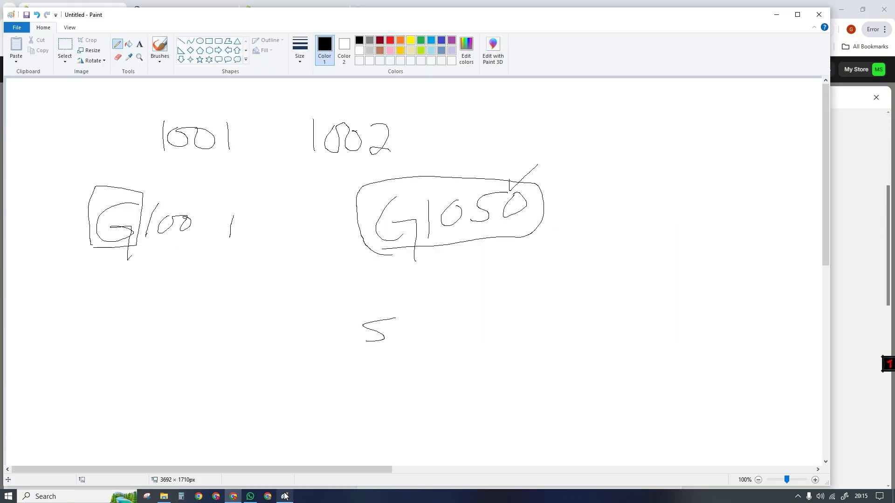
left_click(65, 47)
mouse_move(71, 101)
left_mouse_down()
mouse_move(587, 338)
mouse_move(592, 373)
left_mouse_up()
key("Delete")
- Add the text heading "Policy" near the top of the blank canvas
left_click(139, 44)
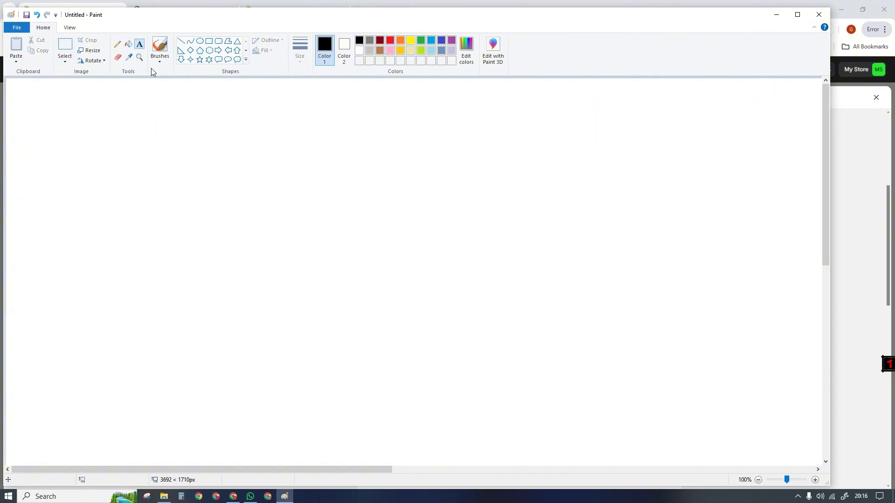
left_click(207, 129)
type("Polic")
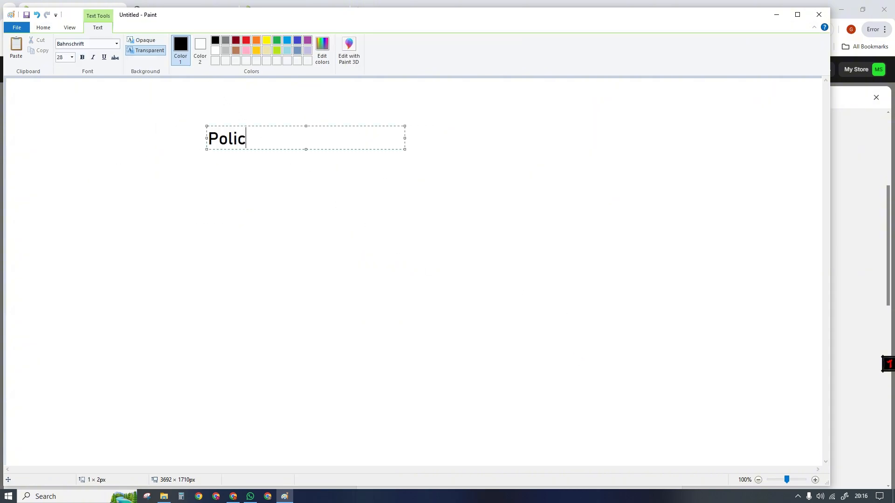
type("y")
key("Return")
left_click(207, 182)
left_click(117, 44)
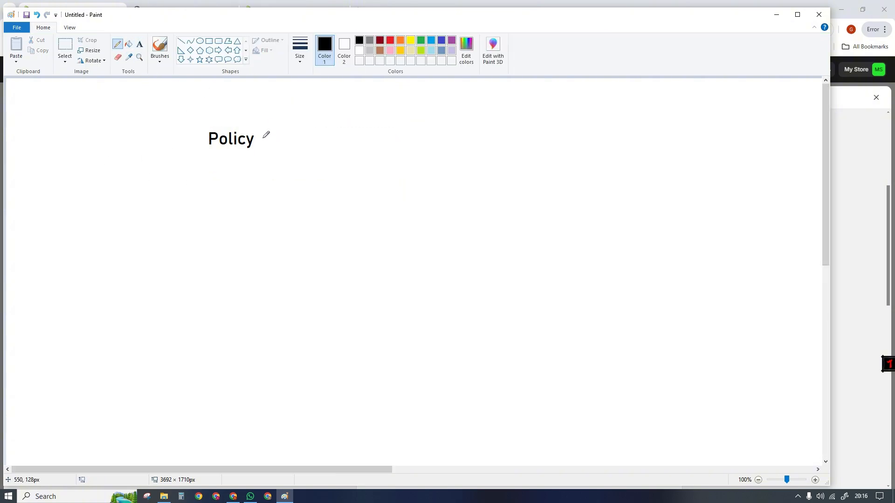
- With the Pencil, tick the Policy heading and handwrite two arrowed entries below it, "TOS" and "PP"
left_click_drag(263, 139, 294, 123)
mouse_move(80, 192)
left_mouse_down()
mouse_move(117, 180)
mouse_move(111, 202)
left_mouse_up()
left_click_drag(77, 226, 124, 223)
mouse_move(122, 221)
left_mouse_down()
mouse_move(130, 226)
mouse_move(124, 235)
left_mouse_up()
left_click_drag(142, 180, 167, 179)
mouse_move(153, 181)
left_mouse_down()
mouse_move(153, 194)
mouse_move(177, 197)
mouse_move(159, 236)
mouse_move(155, 225)
mouse_move(176, 231)
mouse_move(170, 222)
left_mouse_up()
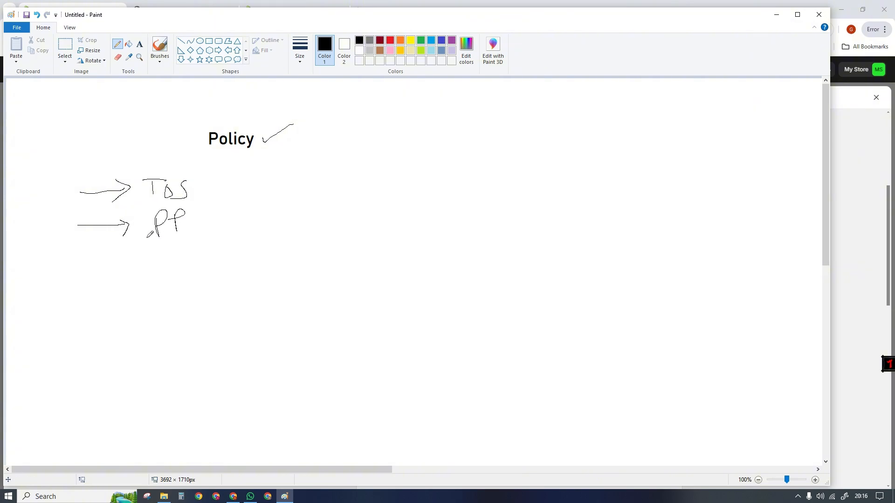
- Draw a third arrowed entry with handwritten initials below PP, and add a pencil mark beside each of the three entries
mouse_move(96, 265)
left_mouse_down()
mouse_move(133, 264)
mouse_move(129, 270)
left_mouse_up()
mouse_move(147, 261)
left_mouse_down()
mouse_move(153, 283)
mouse_move(187, 284)
left_mouse_up()
left_click_drag(182, 252, 199, 250)
left_click_drag(186, 270, 203, 269)
left_click_drag(195, 200, 217, 195)
left_click_drag(194, 224, 216, 221)
mouse_move(212, 255)
left_mouse_down()
mouse_move(222, 262)
mouse_move(253, 242)
left_mouse_up()
- Switch back to the Shopify Policies page and create the written return and refund policy from the template
left_click(850, 201)
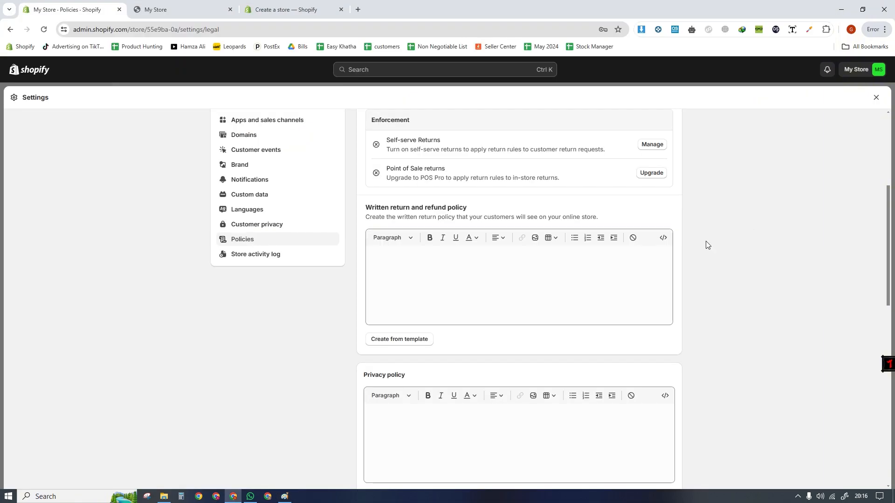
left_click(421, 304)
left_click(399, 342)
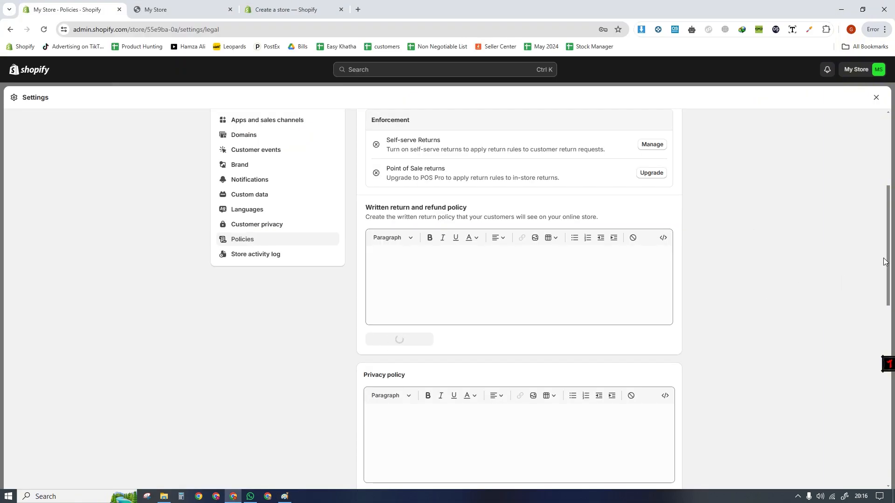
- Examine the return policy text, checking its return period, contact email and time limit for requesting a return
left_click(407, 255)
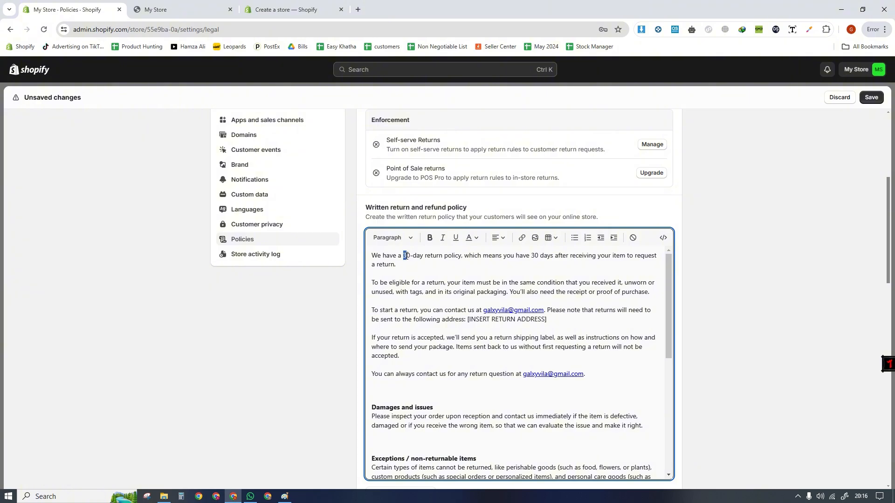
double_click(405, 258)
left_click_drag(485, 313, 539, 311)
left_click(522, 337)
left_click_drag(535, 258, 578, 267)
left_click(727, 290)
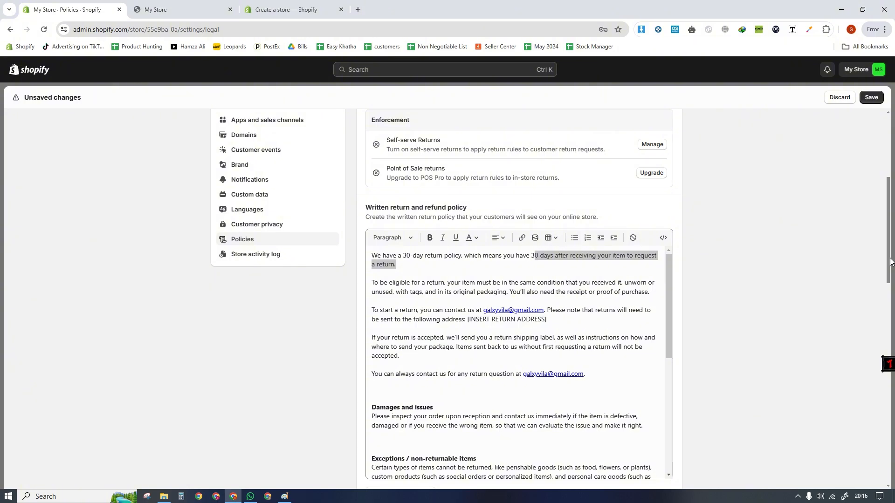
- Create the privacy policy from the template and delete the opening text above the "Last updated" line
scroll(475, 220, "down", 11)
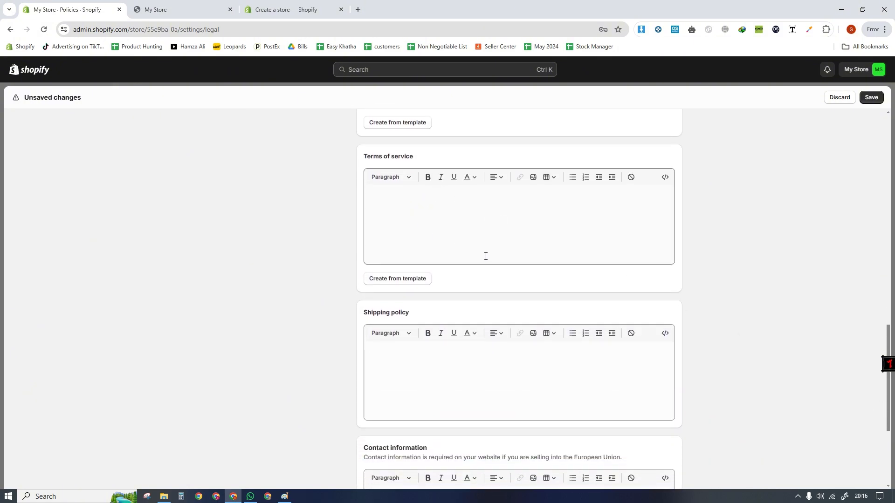
scroll(485, 256, "up", 5)
left_click(410, 354)
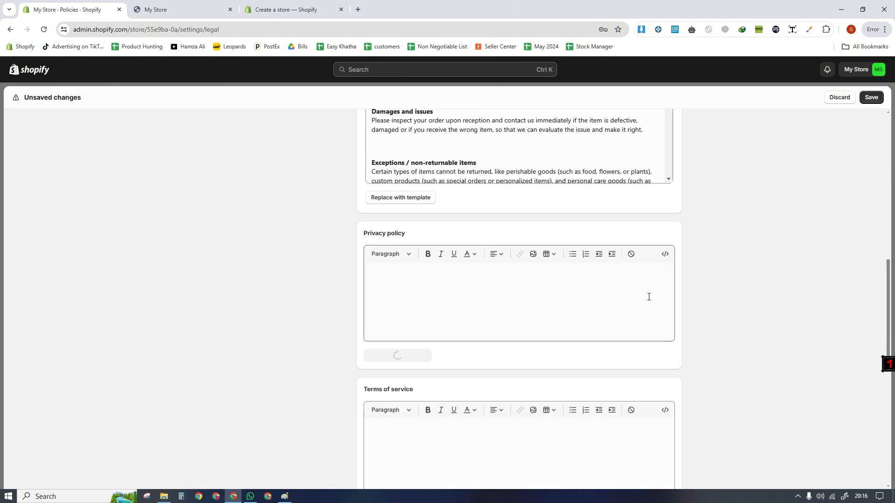
left_click_drag(476, 399, 370, 271)
left_click(470, 395, "shift")
key("BackSpace")
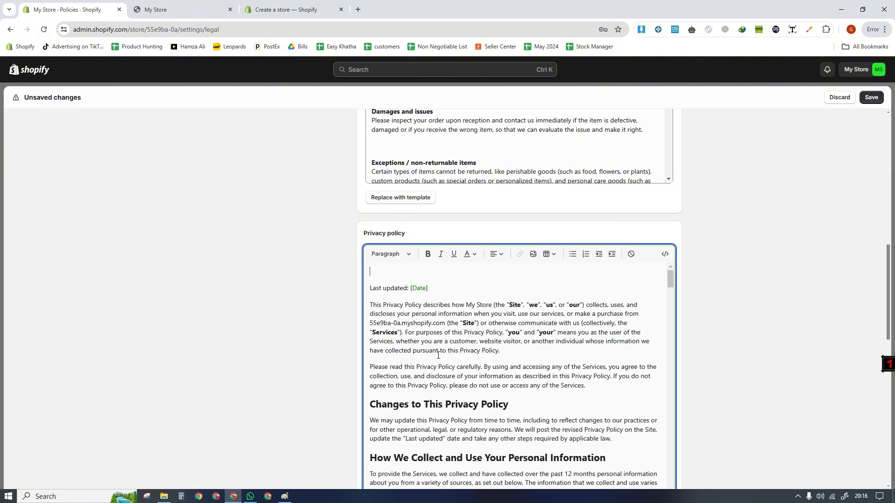
- Remove the blank line above "Last updated" and delete the highlighted merchant notes and targeted advertising opt-out bullet from the privacy policy
key("Delete")
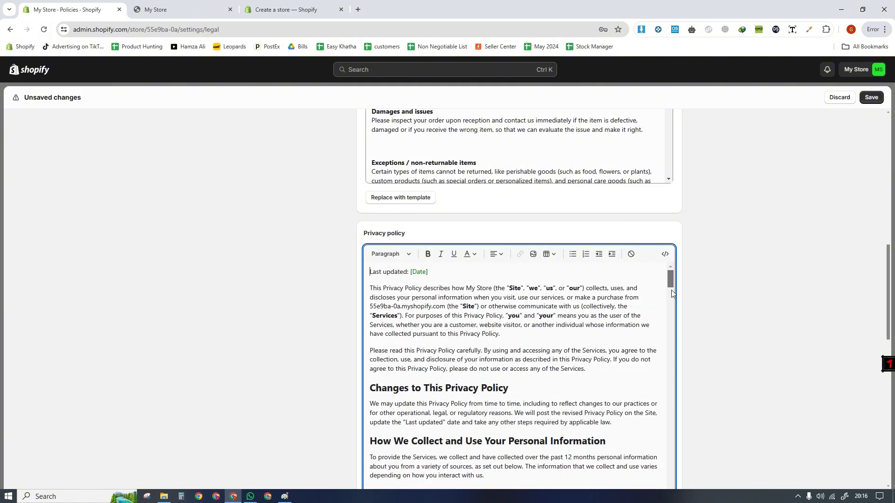
left_click_drag(671, 283, 671, 482)
scroll(639, 426, "up", 9)
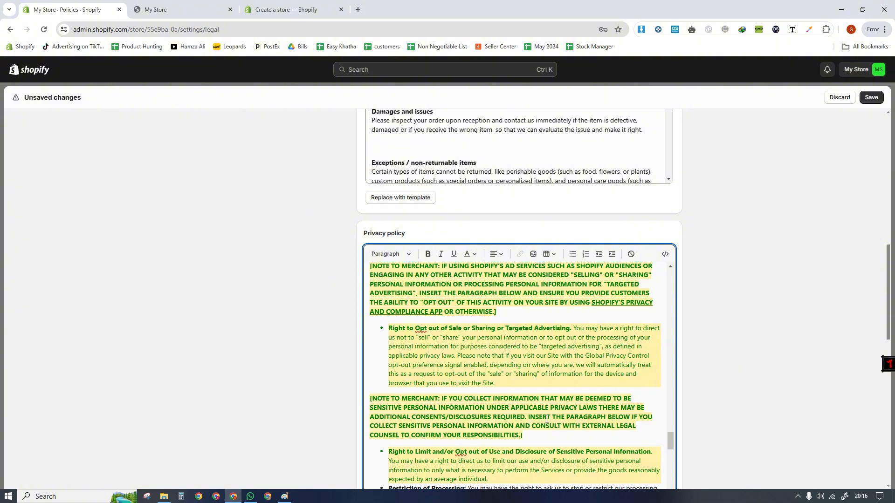
left_click_drag(523, 435, 371, 314)
key("BackSpace")
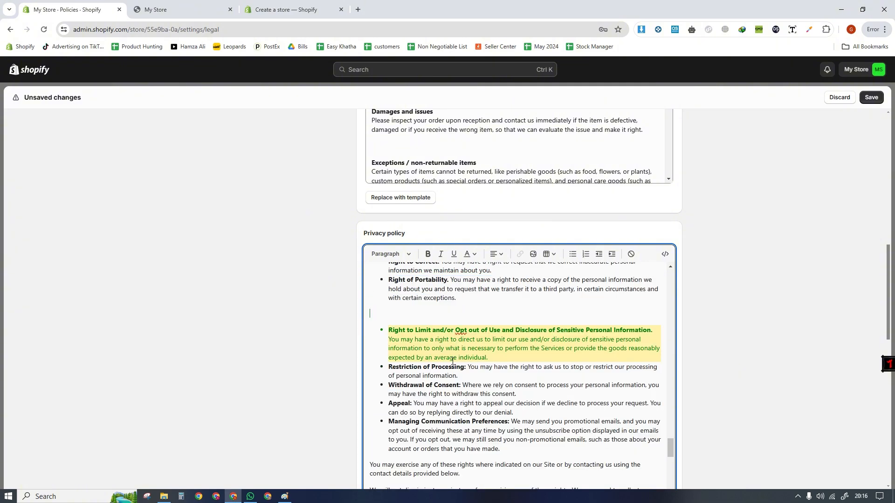
- Delete the highlighted bullet on limiting use of sensitive personal information and the blank line left above it in the privacy policy
triple_click(486, 356)
key("BackSpace")
key("BackSpace")
key("BackSpace")
key("BackSpace")
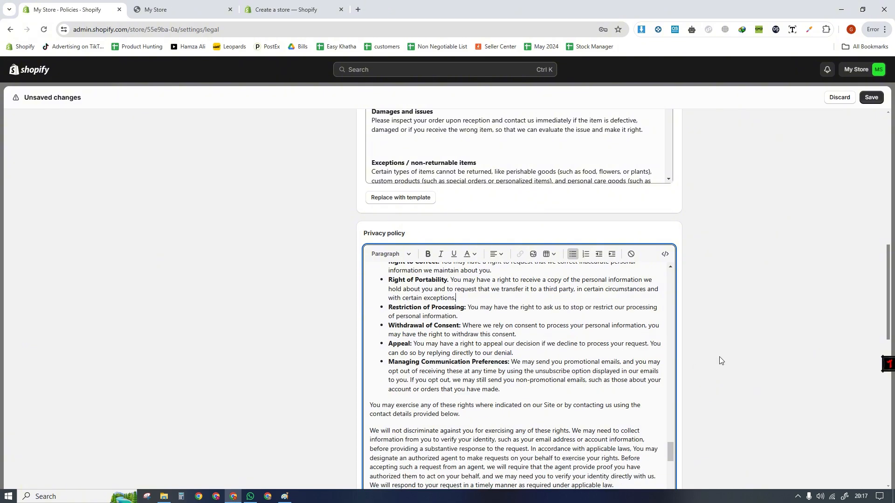
- Examine the written return and refund policy, checking where the return address placeholder must be filled in
left_click_drag(888, 300, 888, 389)
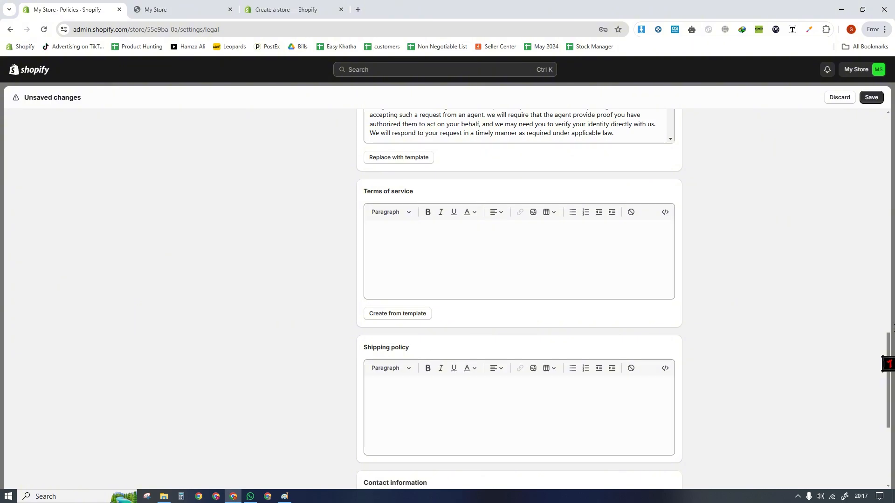
left_click_drag(888, 348, 886, 202)
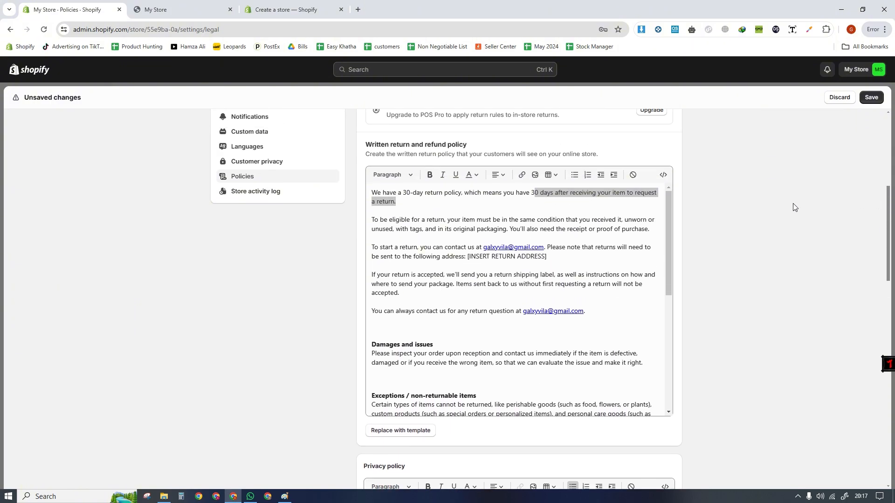
left_click(402, 208)
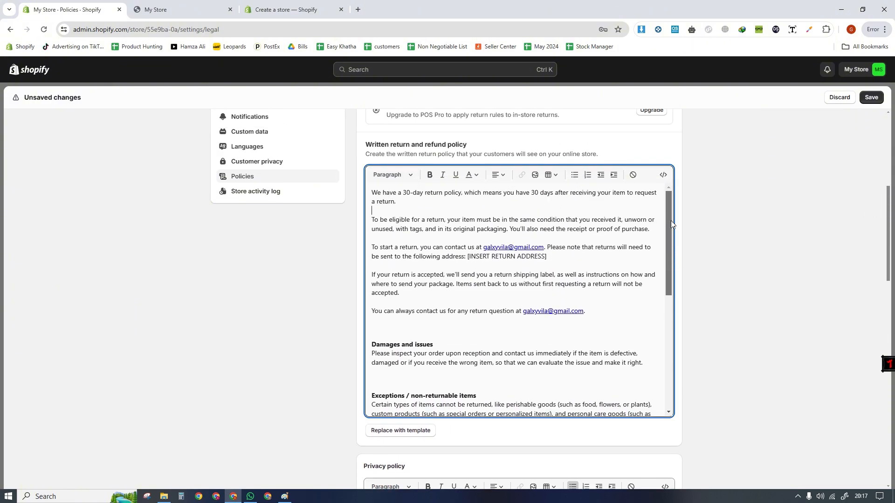
left_click(469, 260, "shift")
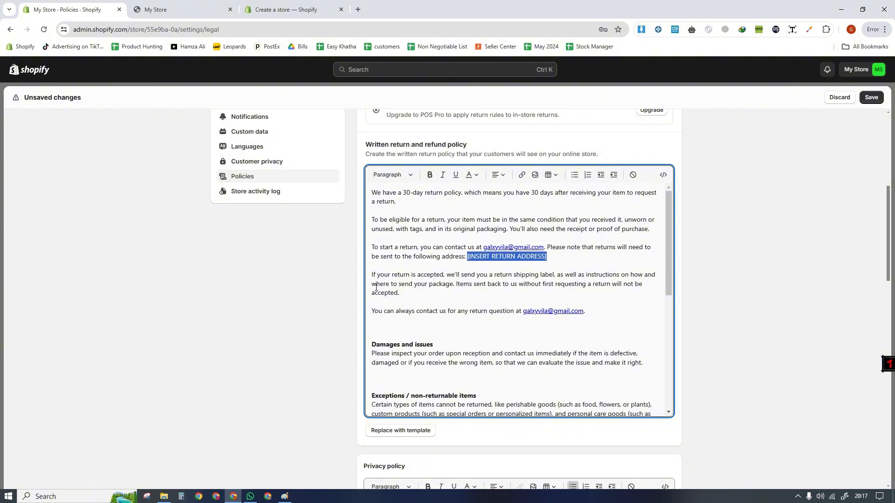
left_click(476, 285)
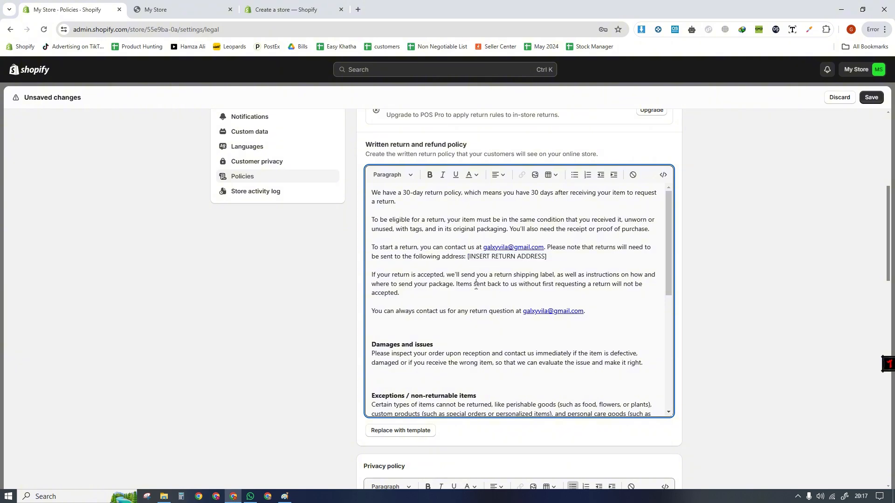
left_click_drag(466, 260, 550, 256)
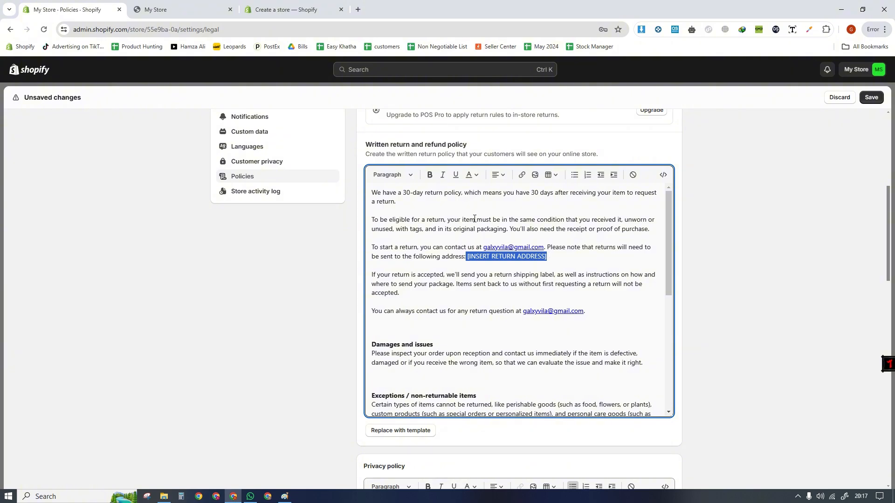
left_click_drag(426, 145, 465, 145)
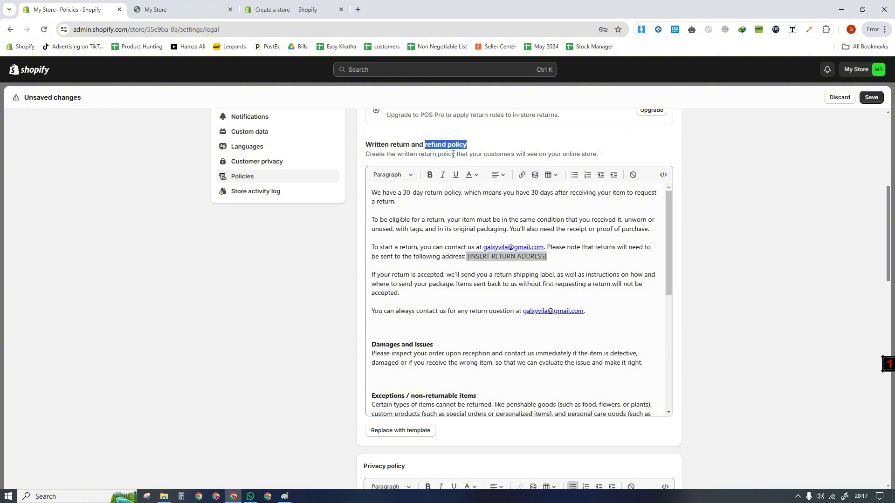
left_click(458, 148)
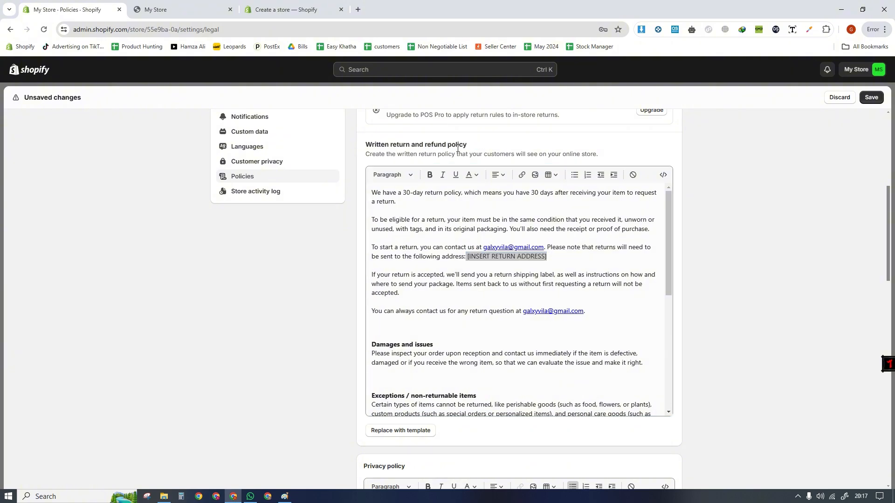
left_click(523, 279)
left_click_drag(467, 259, 514, 262)
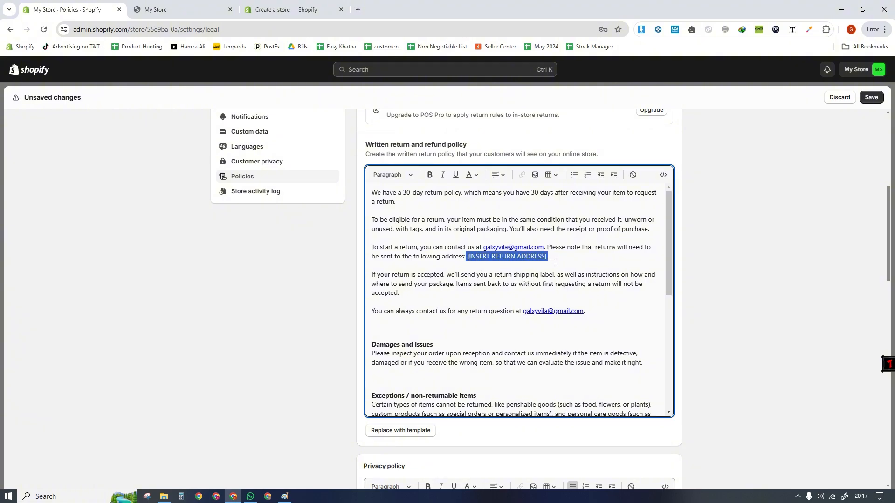
left_click(503, 284)
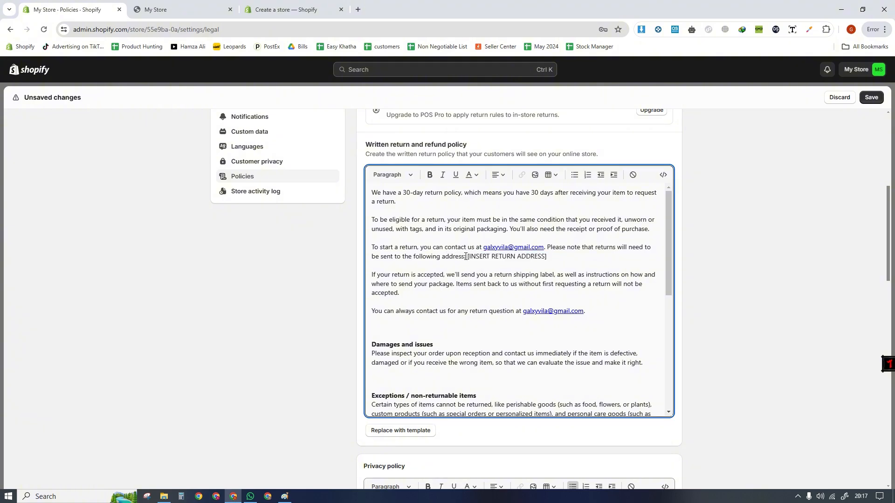
left_click_drag(466, 257, 580, 265)
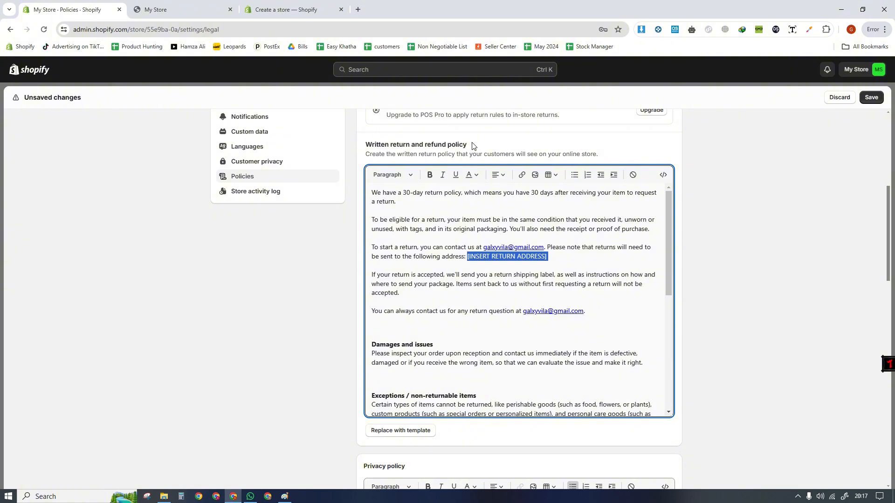
left_click_drag(472, 145, 424, 147)
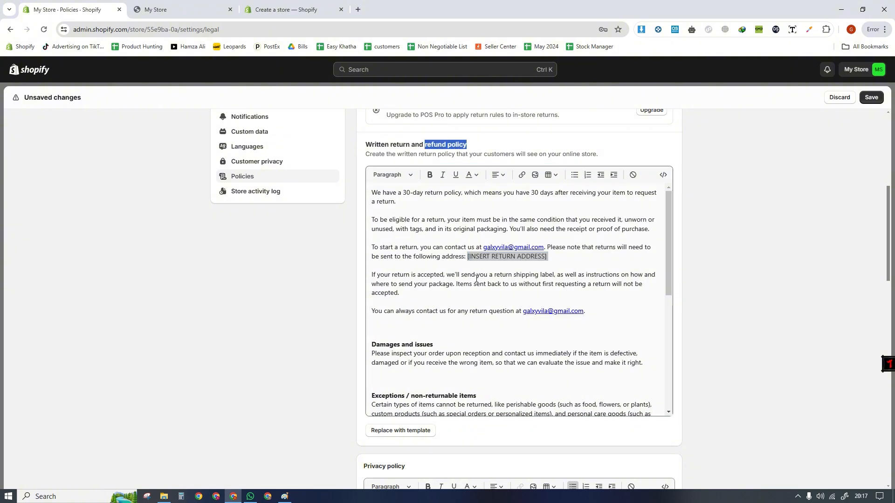
left_click(461, 301)
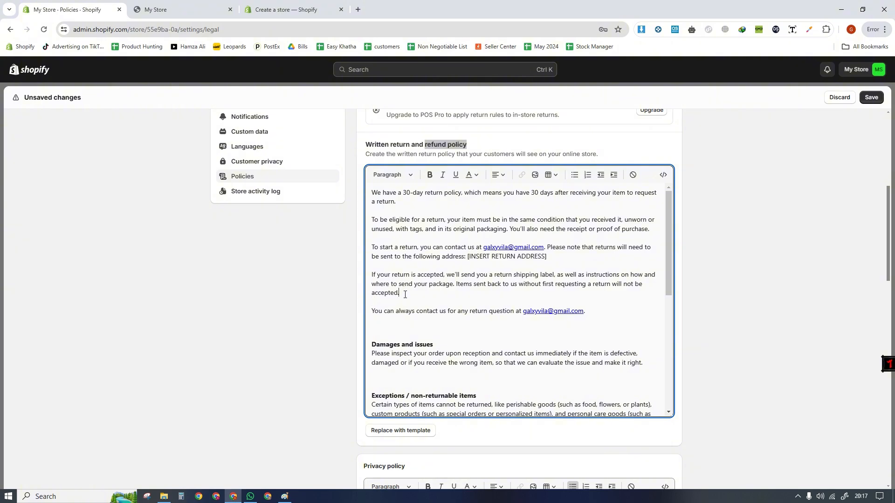
- Review the rest of the written return and refund policy down to its Refunds section
left_click(439, 145)
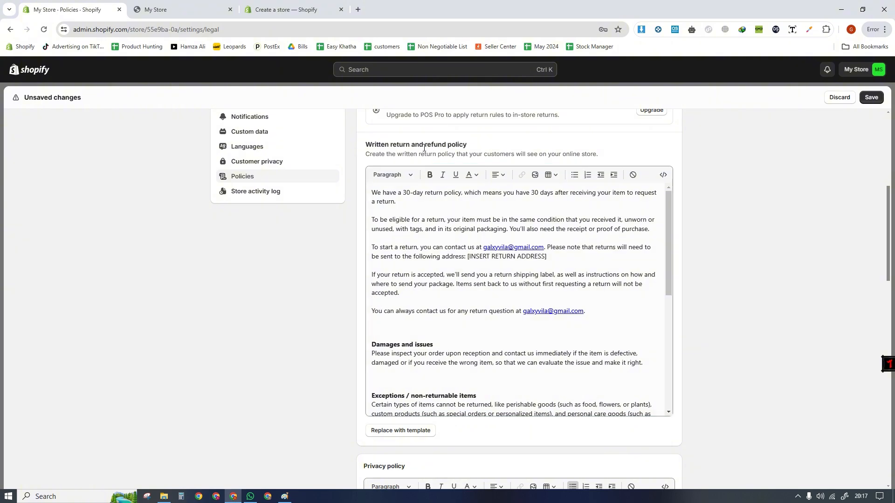
left_click(404, 301)
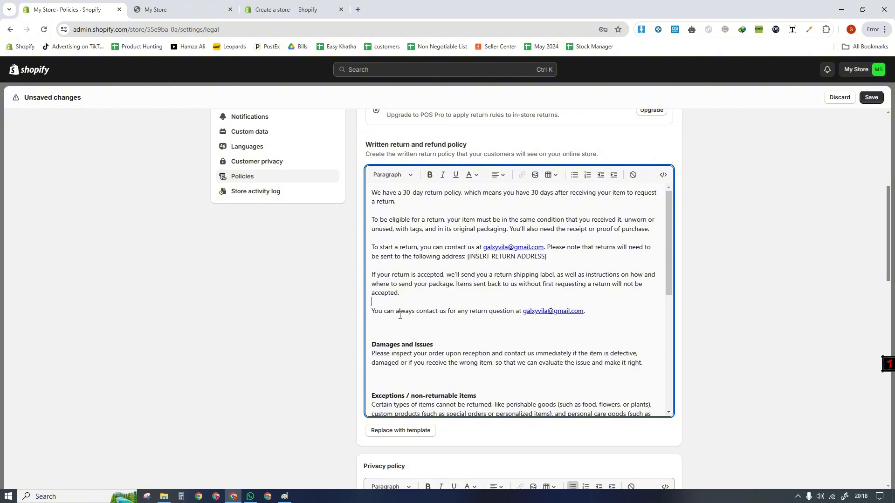
left_click_drag(668, 261, 667, 404)
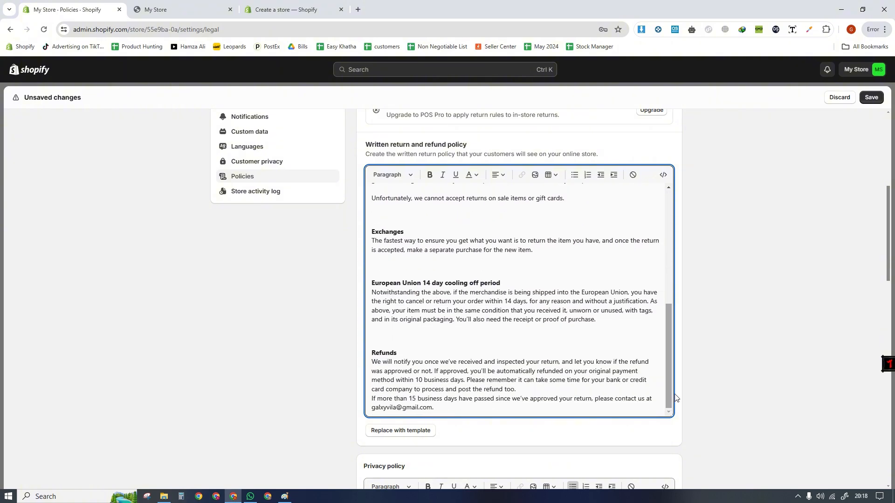
- Create the terms of service from the template and highlight its Section 20 contact information with the placeholders
left_click_drag(890, 256, 889, 404)
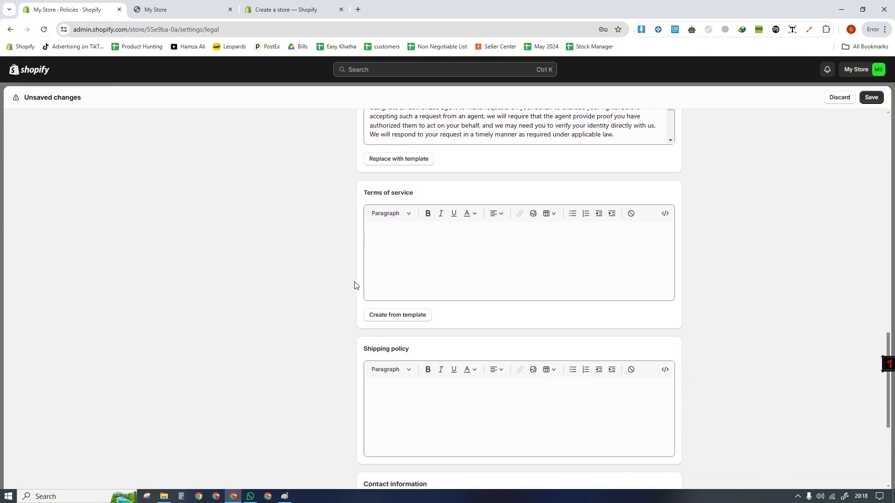
left_click(388, 281)
left_click(398, 316)
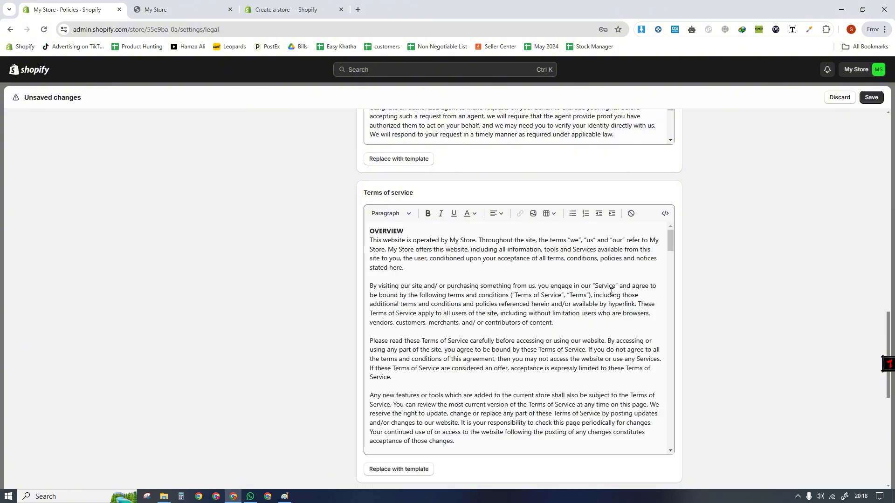
left_click_drag(664, 247, 669, 438)
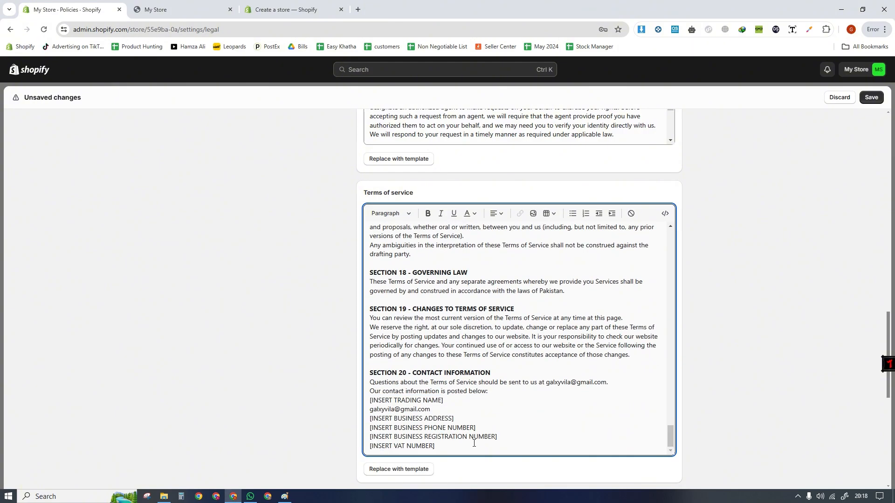
left_click_drag(435, 446, 355, 376)
left_click(698, 384)
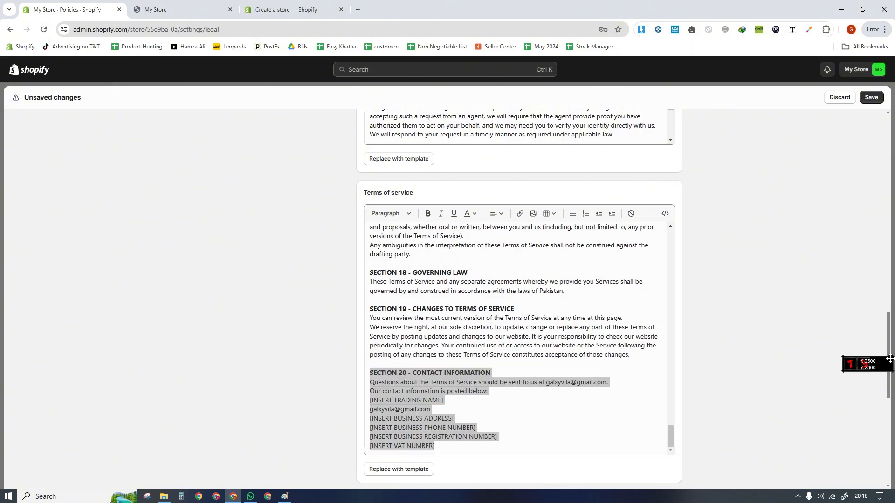
- Write the shipping policy as two lines: "Shipping Time 5-7 Days" and "Processing Time: 1 Days"
scroll(476, 316, "down", 5)
left_click(532, 322)
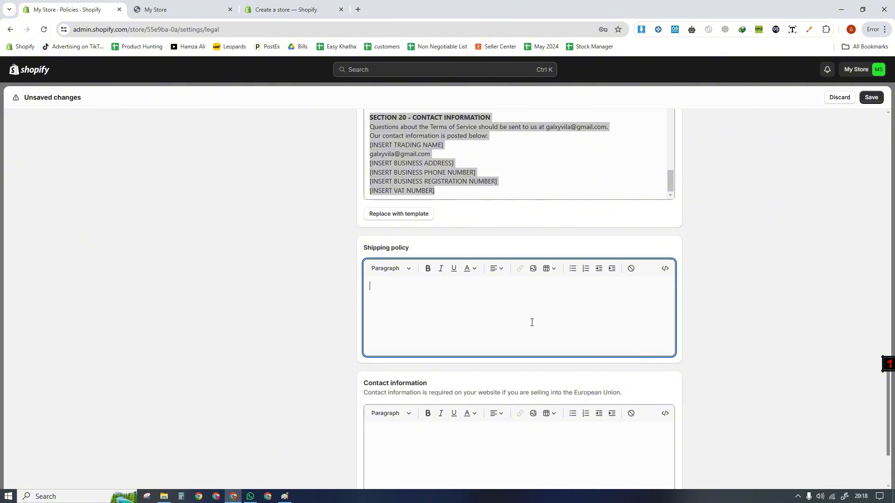
left_click_drag(888, 411, 890, 440)
left_click(384, 189)
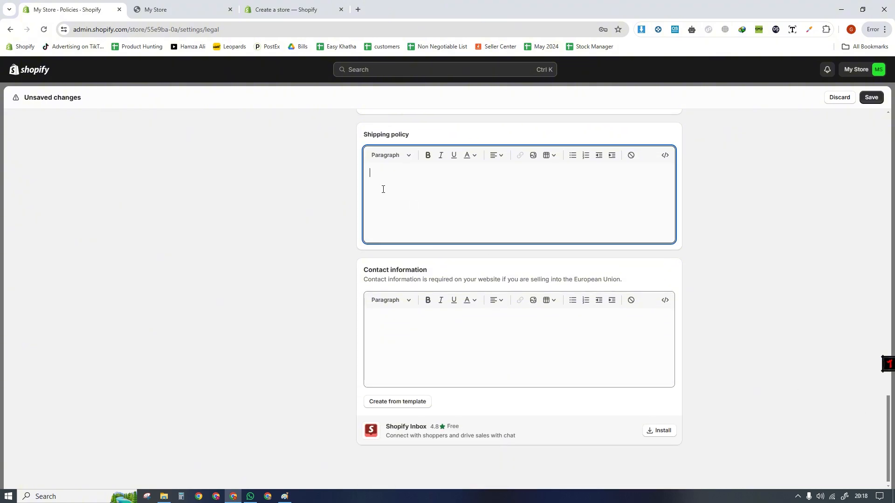
left_click(404, 134)
triple_click(404, 134)
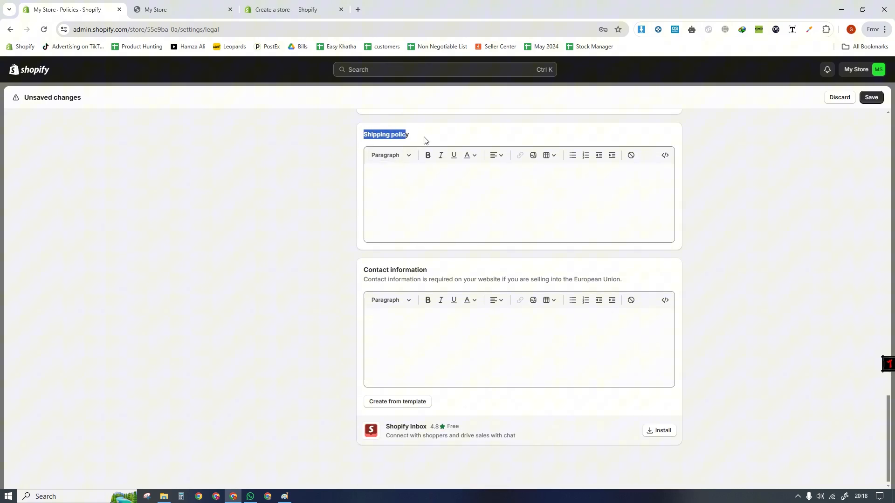
left_click(429, 200)
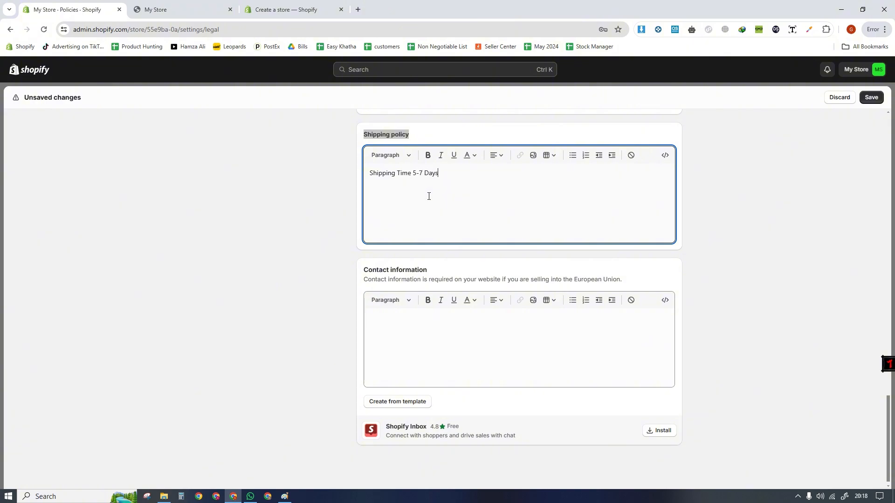
left_click_drag(451, 183, 322, 177)
left_click(390, 206)
left_click_drag(410, 179, 446, 188)
left_click(675, 252)
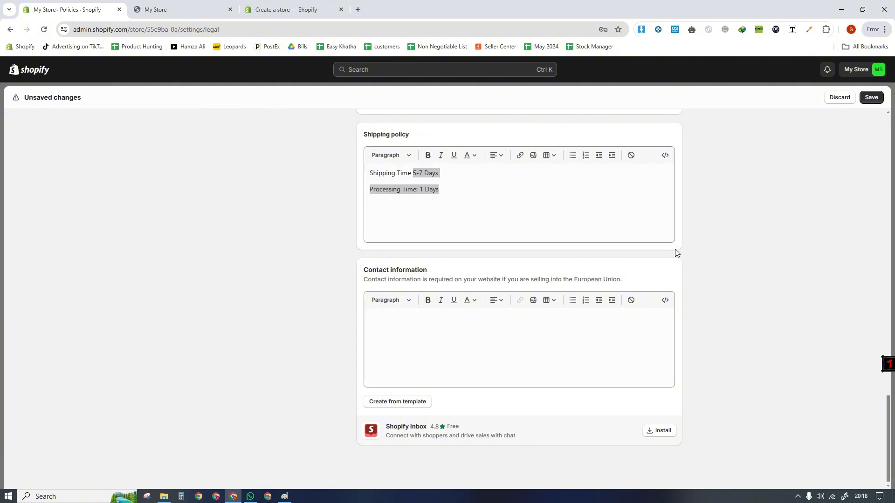
- Enter "Email:" and "Phone Number:" as two lines in the contact information policy
left_click(415, 340)
left_click_drag(359, 271, 394, 330)
left_click(429, 316)
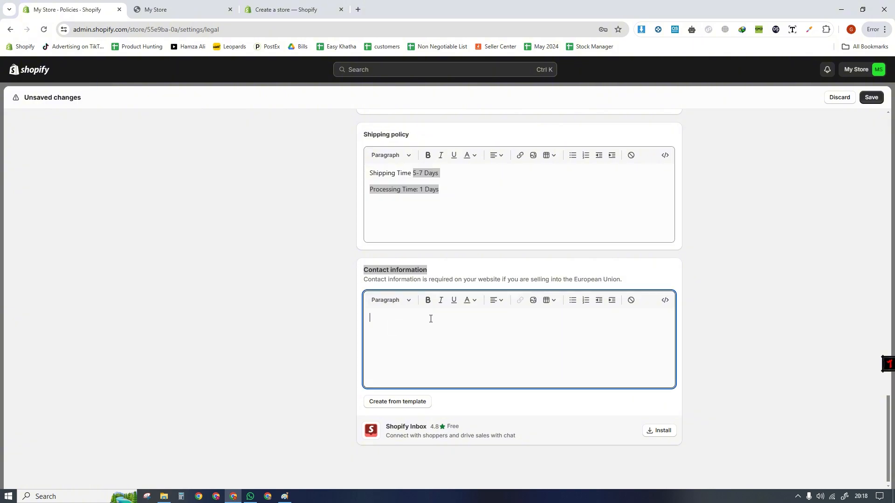
type("Email:")
left_click(882, 425)
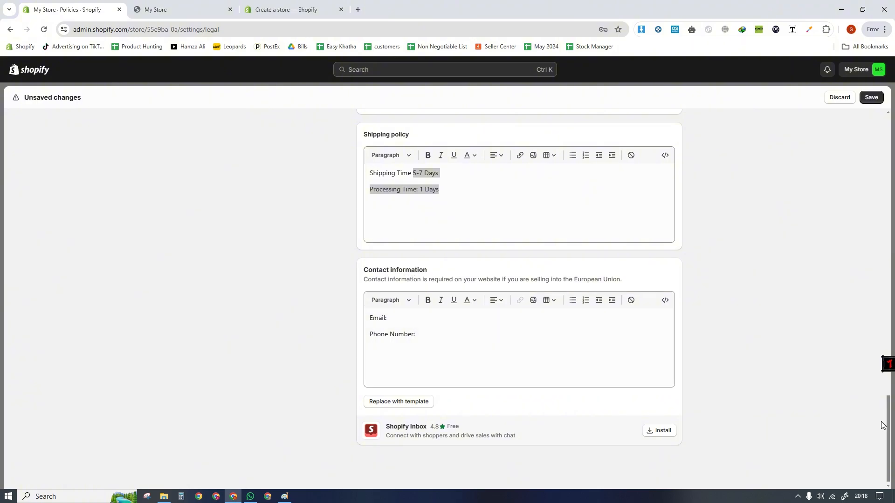
- Save the changes to the store policies
left_click_drag(891, 430, 879, 96)
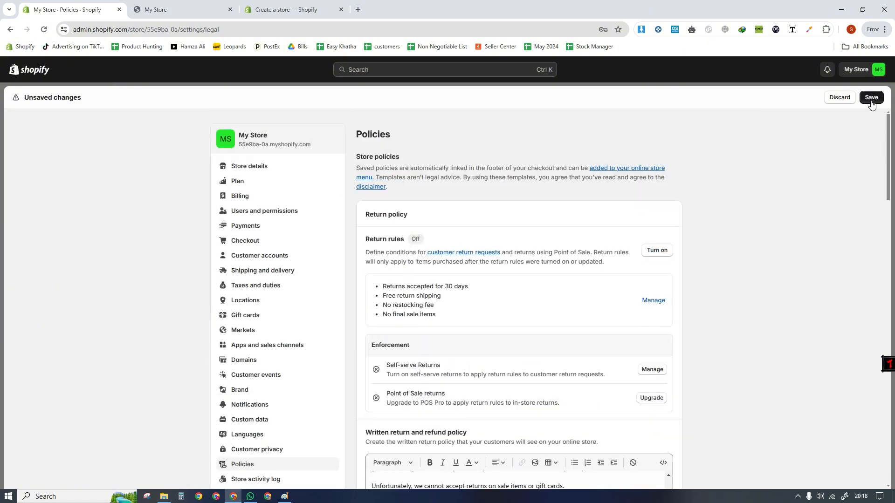
left_click(870, 99)
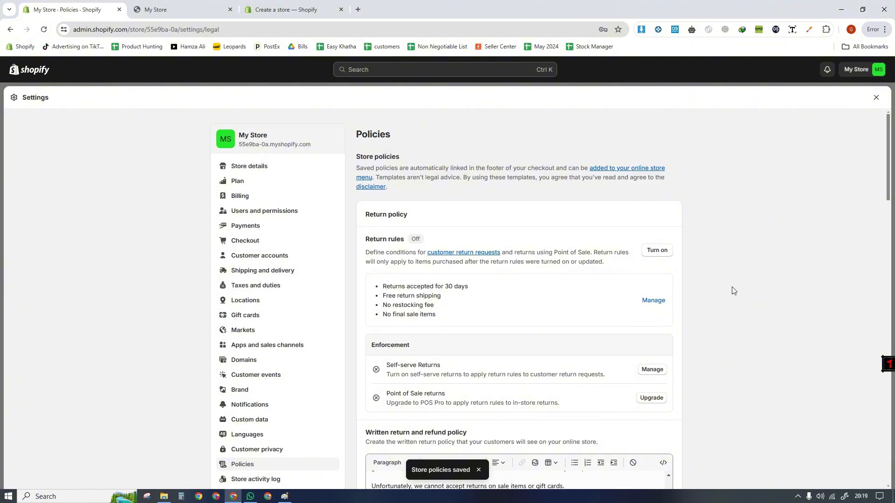
left_click_drag(887, 177, 888, 146)
left_click(512, 257)
scroll(845, 427, "up", 2)
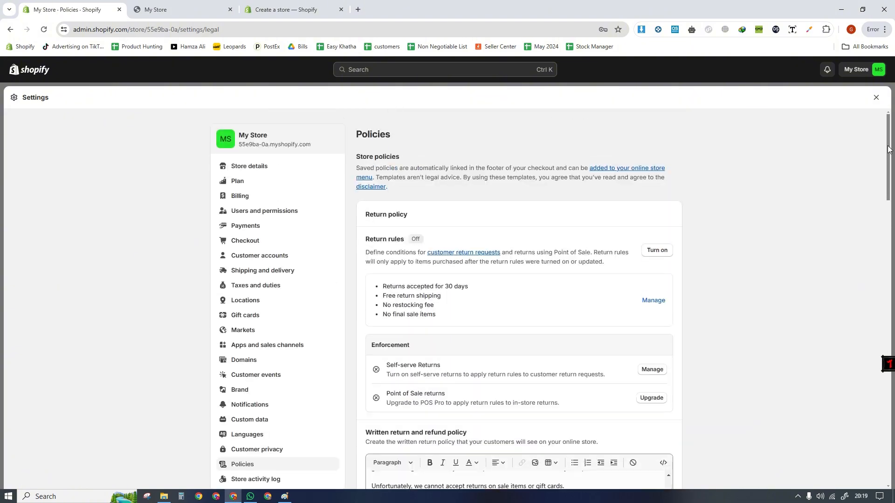
- Leave the settings, open the footer menu in the online store's navigation and delete its Search item
left_click(876, 98)
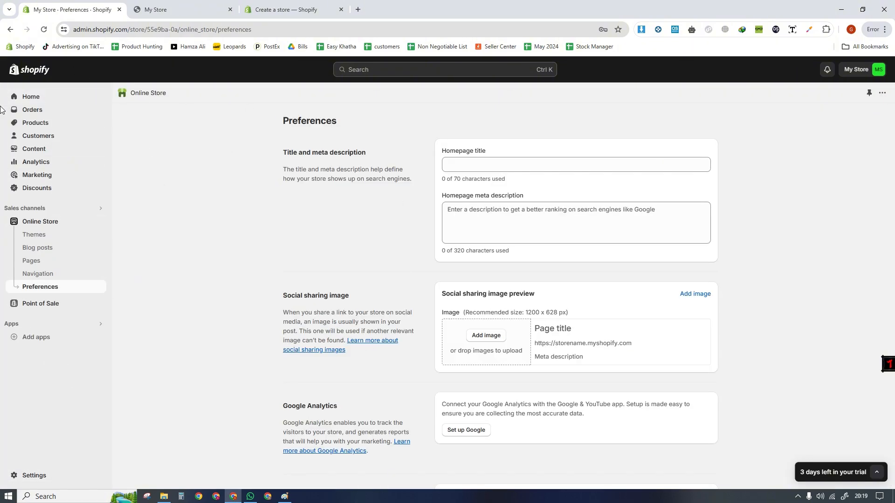
left_click(40, 275)
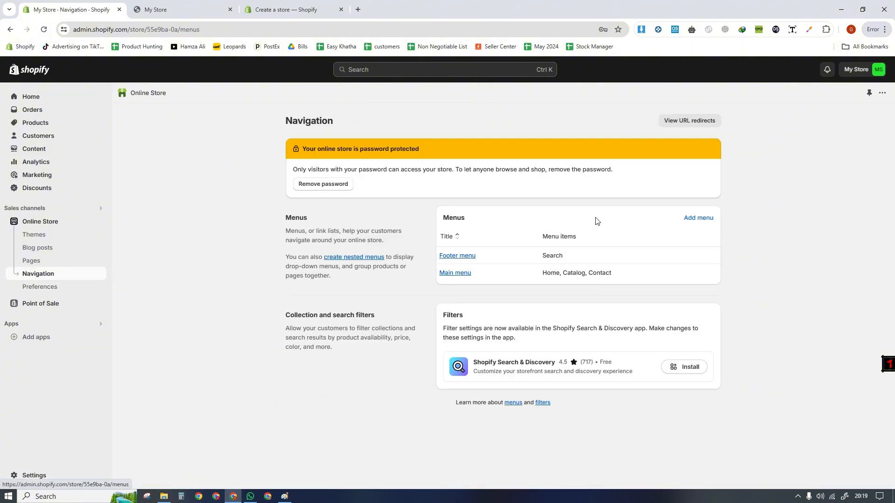
left_click(457, 256)
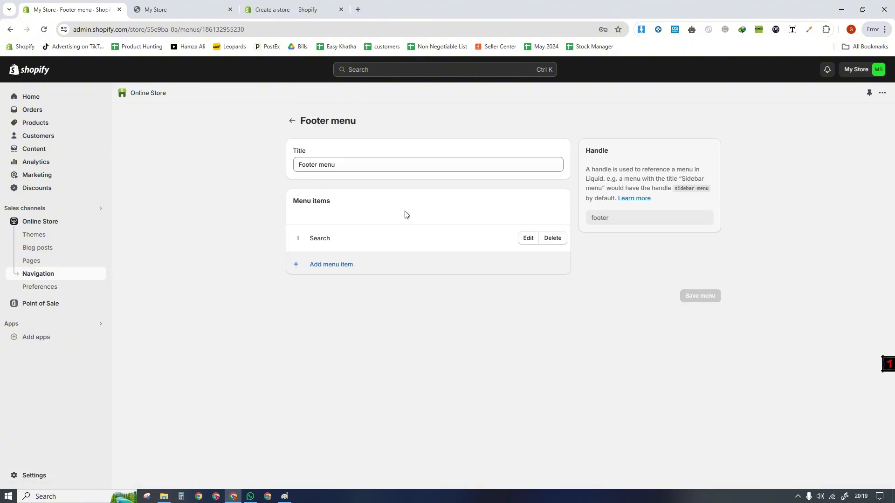
left_click(549, 238)
left_click(564, 303)
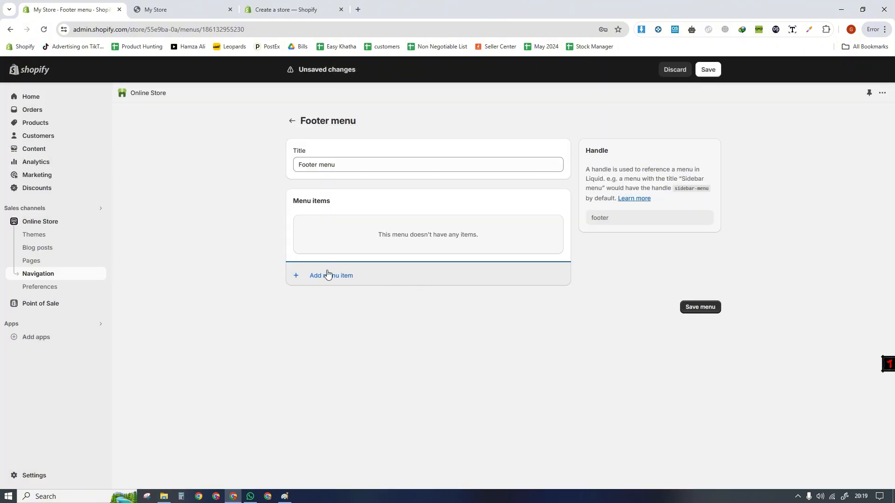
- Add a footer menu item linked to the Terms of Service policy
left_click(331, 275)
left_click(526, 250)
left_click(303, 277)
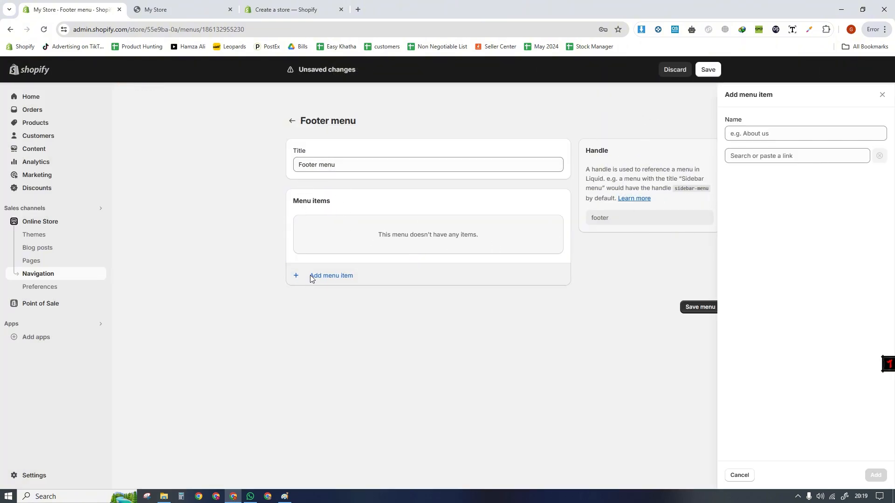
left_click(737, 159)
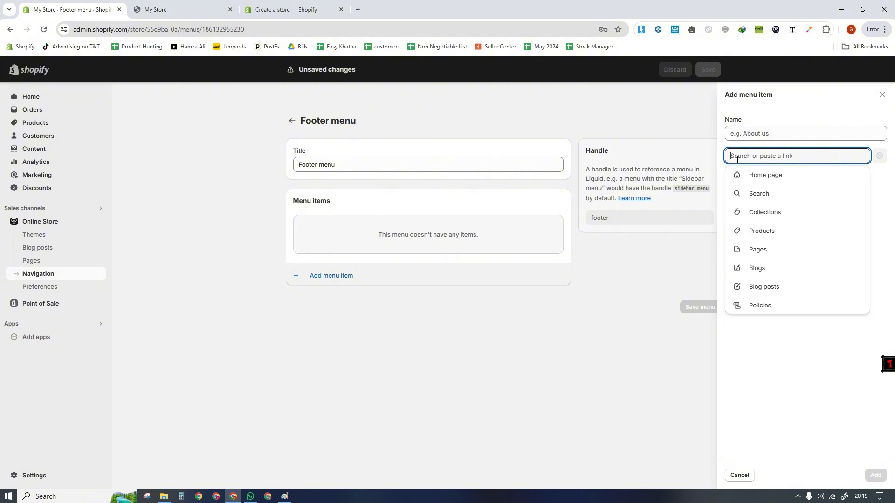
left_click(760, 132)
left_click(742, 156)
left_click(757, 305)
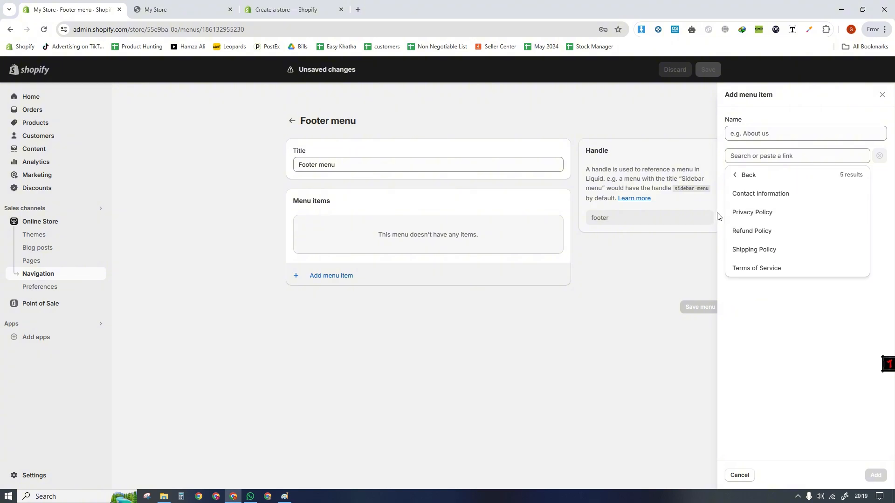
left_click(751, 268)
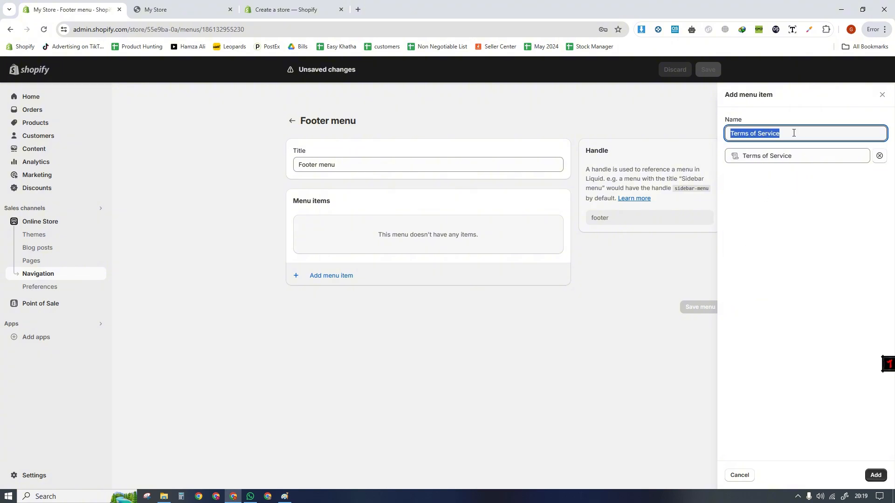
left_click(778, 282)
left_click(876, 475)
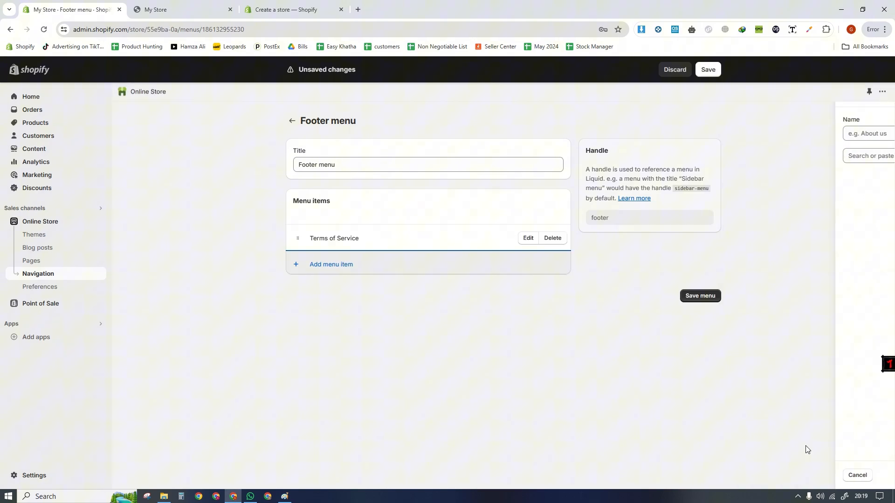
- Add a footer menu item linked to the Privacy Policy
left_click(362, 269)
left_click(767, 157)
left_click(758, 309)
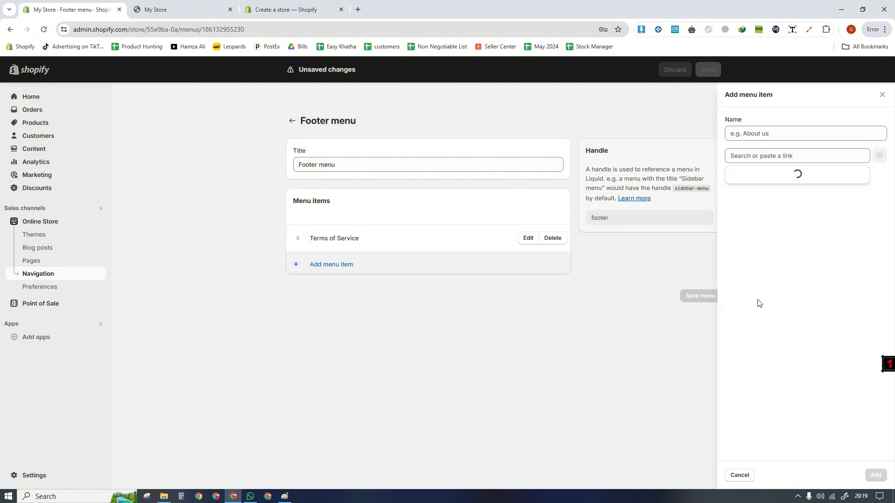
left_click(759, 213)
left_click(876, 475)
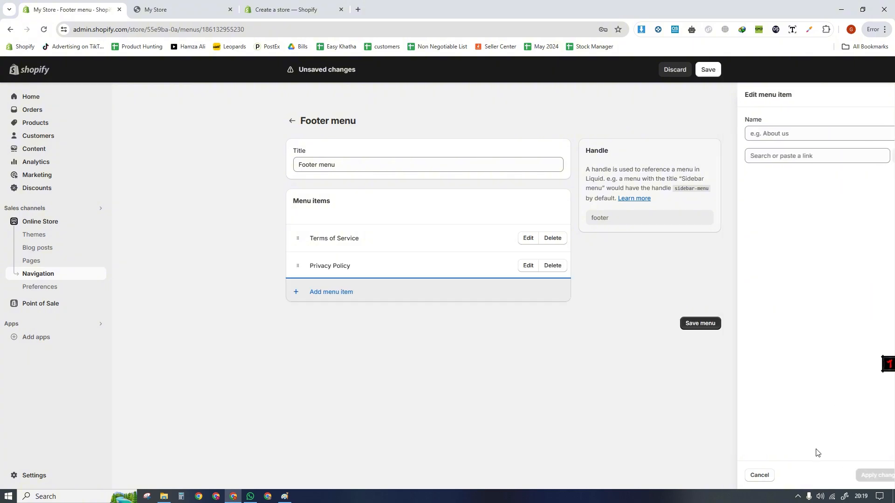
- Add a footer menu item linked to the Shipping Policy
mouse_move(298, 266)
left_mouse_down()
mouse_move(299, 233)
mouse_move(301, 268)
left_mouse_up()
left_click(329, 300)
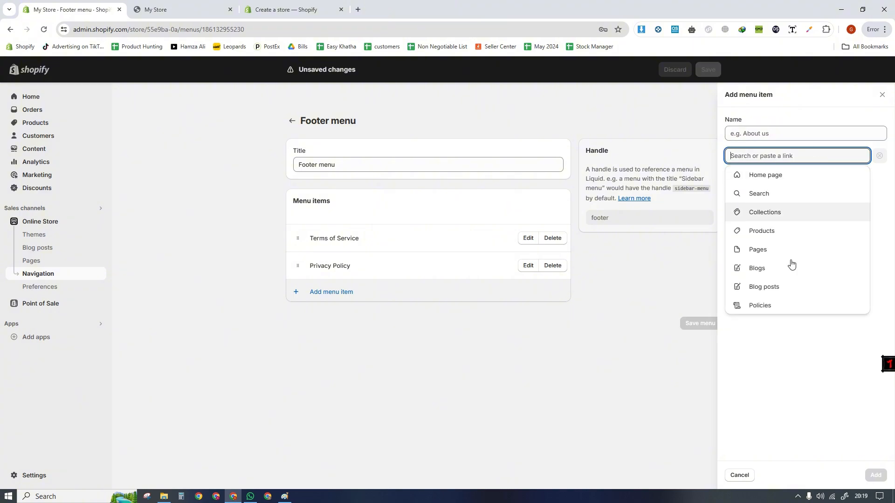
left_click(776, 307)
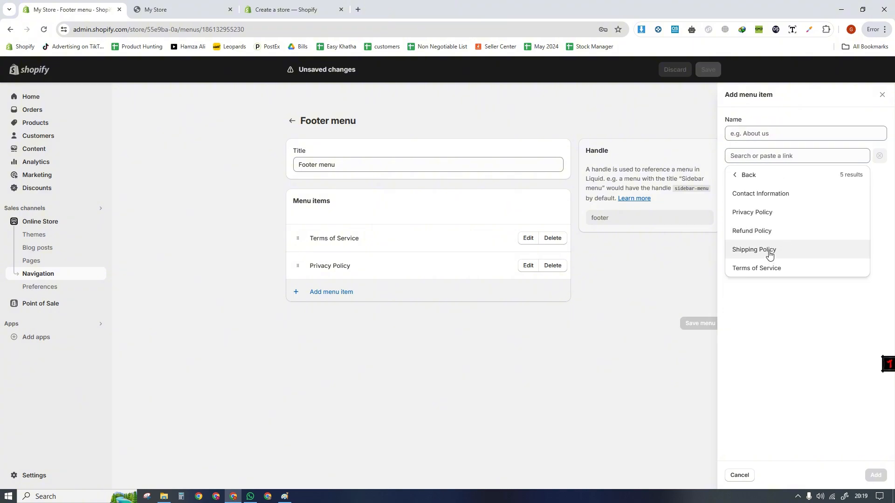
left_click(769, 251)
left_click(876, 476)
- Add a footer menu item linked to the Refund Policy
left_click(364, 319)
left_click(787, 155)
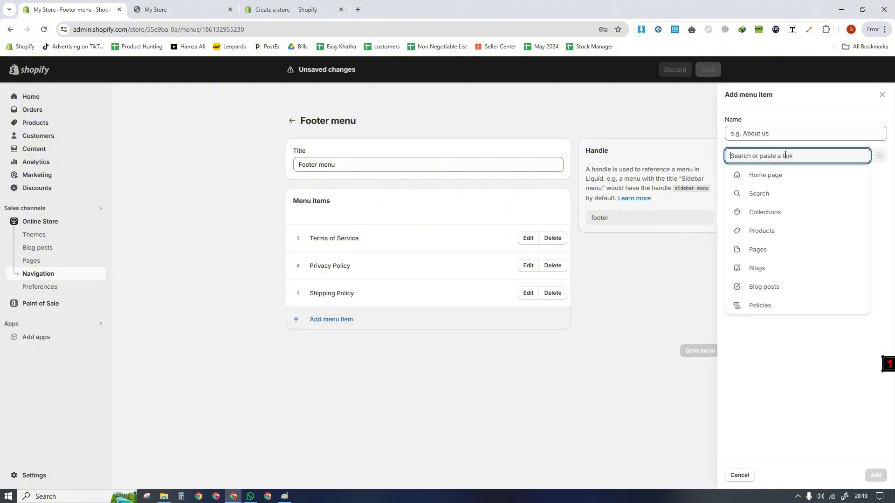
left_click(781, 306)
left_click(761, 231)
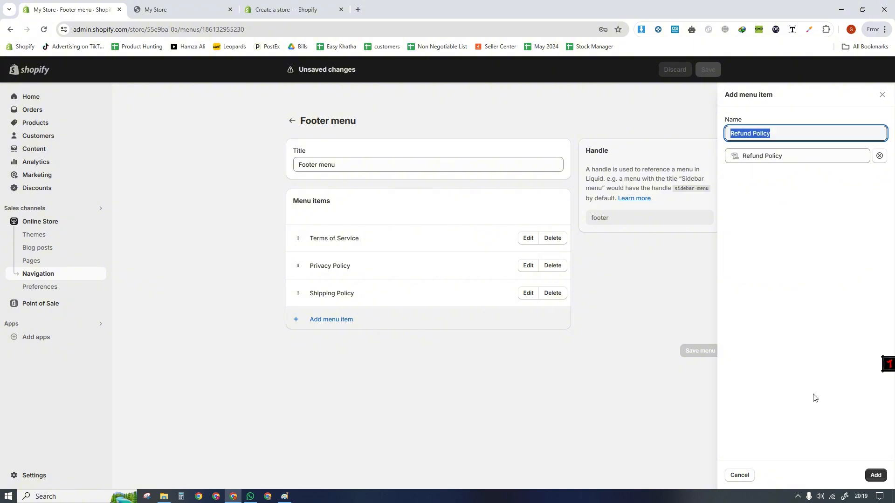
left_click(876, 475)
- Move Privacy Policy above Terms of Service in the footer menu and save the menu
left_click_drag(298, 262, 297, 237)
left_click(708, 71)
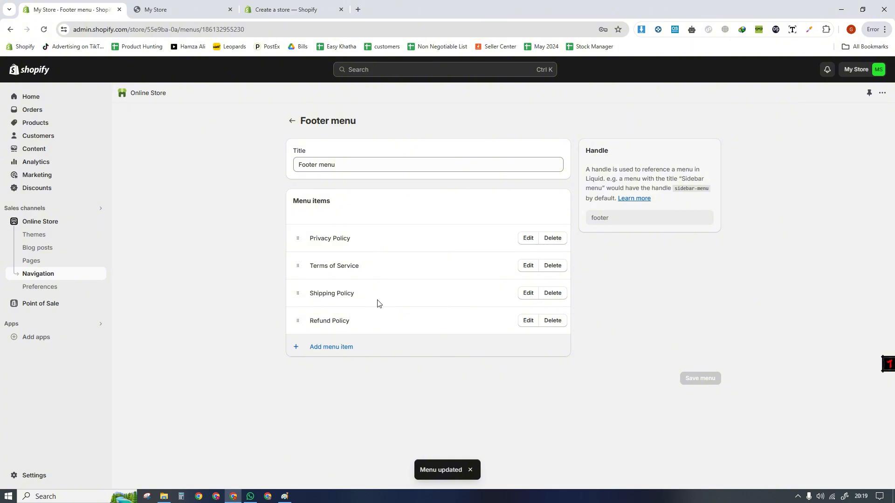
left_click_drag(356, 127, 296, 129)
- Switch to the storefront preview and check its footer area for the policy links
left_click(193, 7)
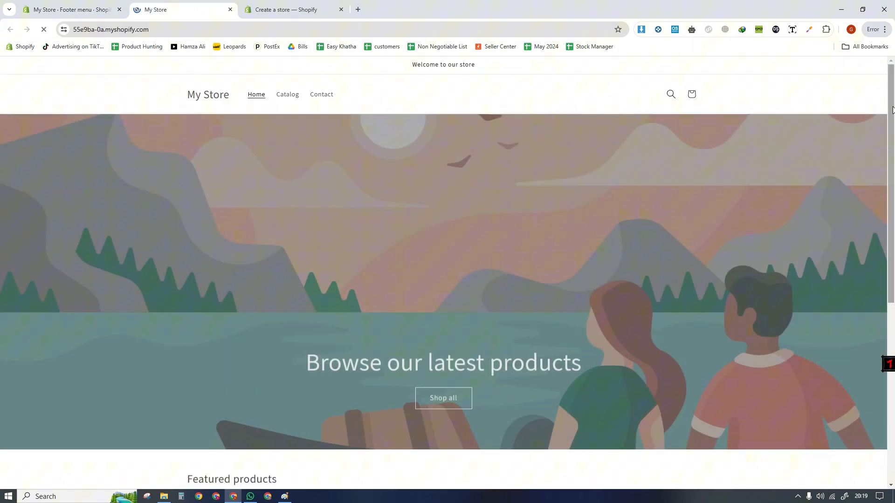
left_click_drag(892, 159, 894, 337)
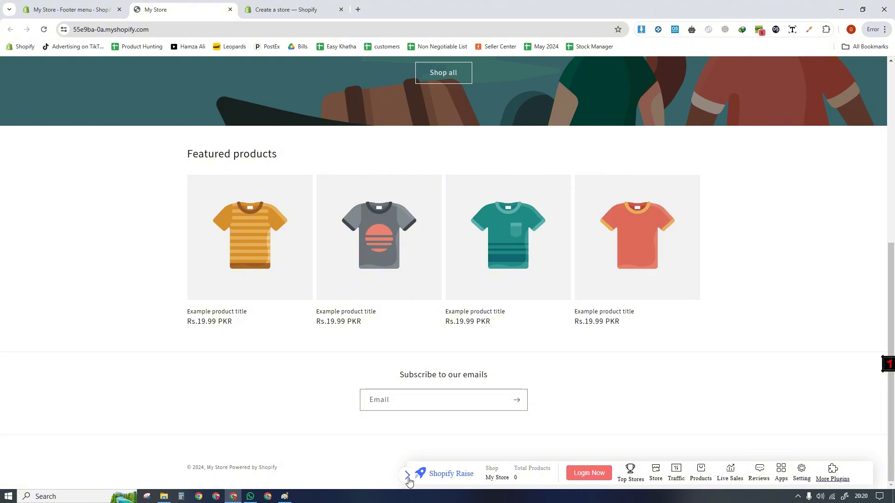
left_click(407, 477)
left_click_drag(296, 480, 159, 461)
left_click(378, 403)
left_click(309, 397)
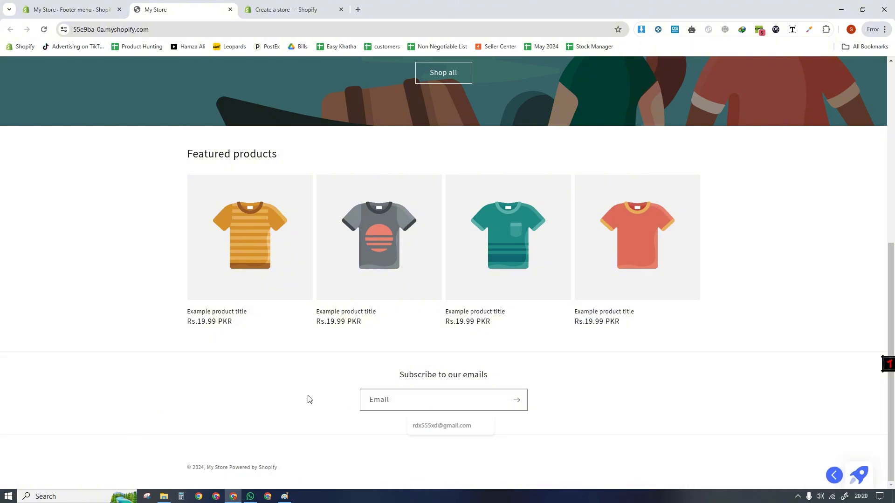
- Return to the admin and review the items of the main menu and footer menu in the navigation settings
left_click(105, 5)
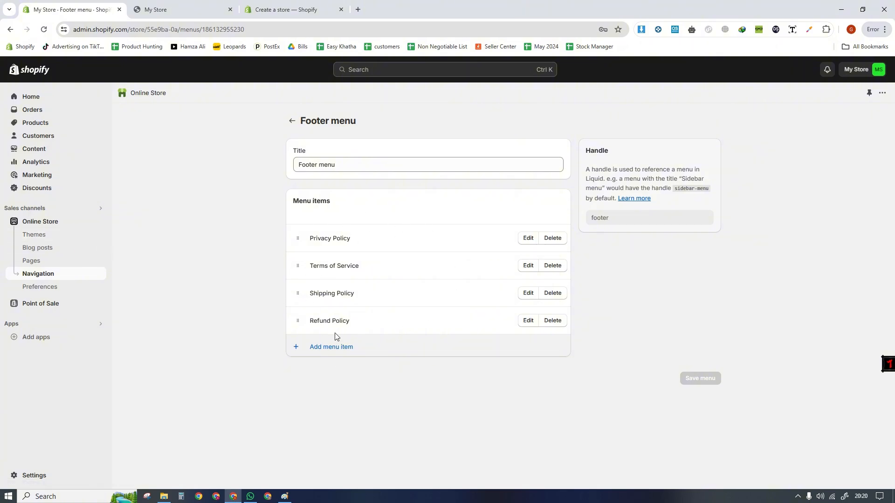
left_click(292, 121)
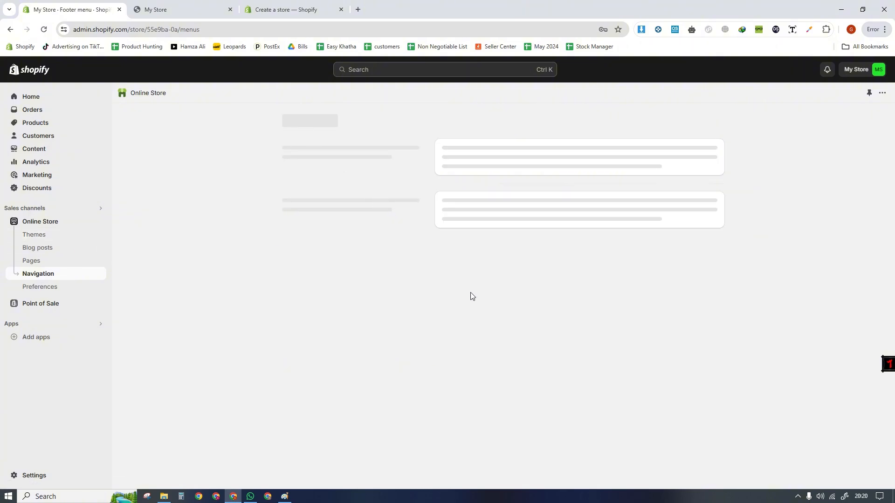
left_click(457, 273)
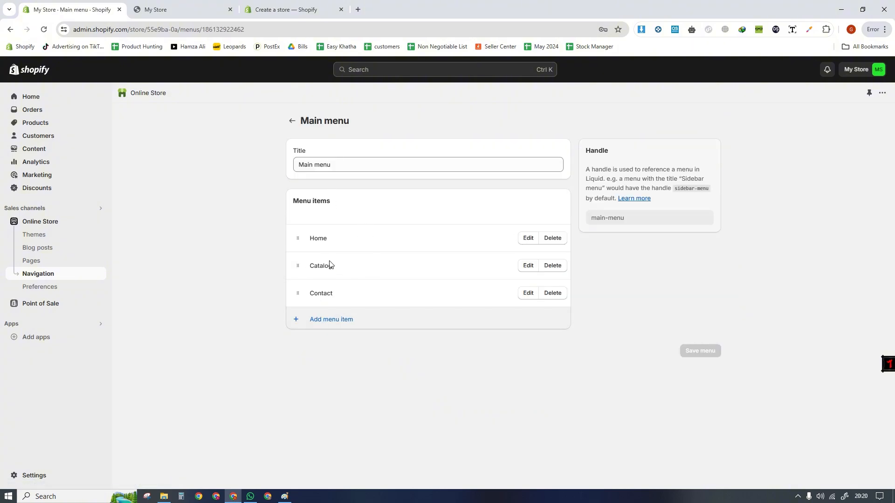
left_click(292, 121)
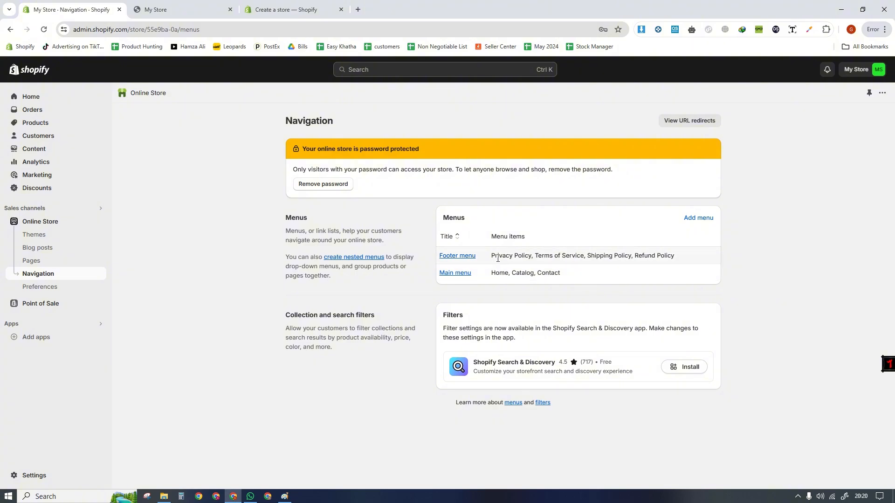
left_click_drag(493, 257, 694, 257)
left_click_drag(492, 273, 576, 280)
left_click(245, 264)
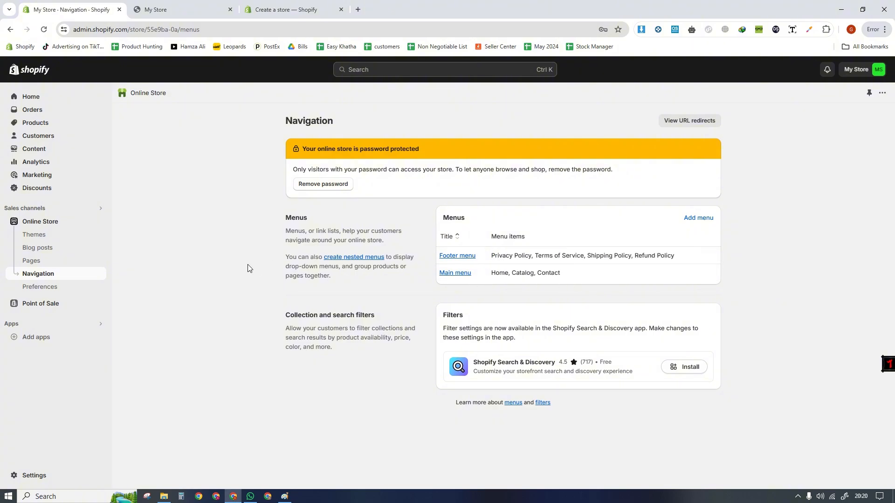
- Open the store's Themes page and examine the current Dawn theme and the popular free themes
left_click(50, 235)
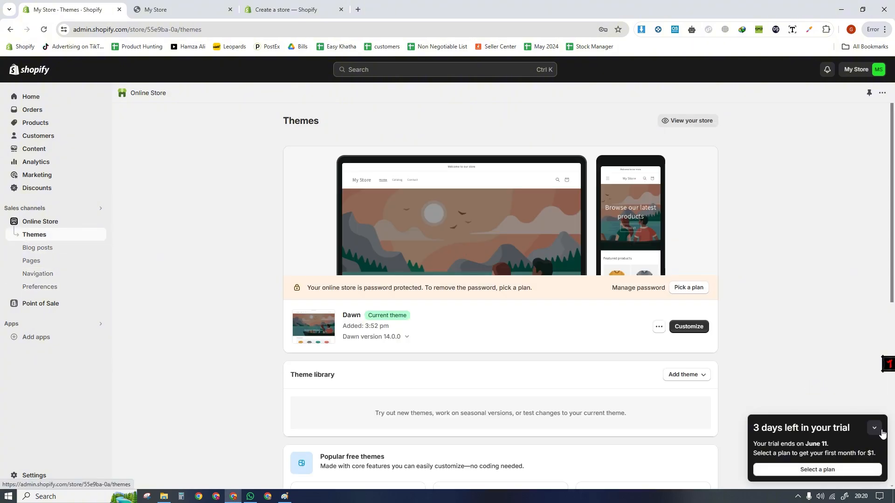
scroll(893, 258, "down", 8)
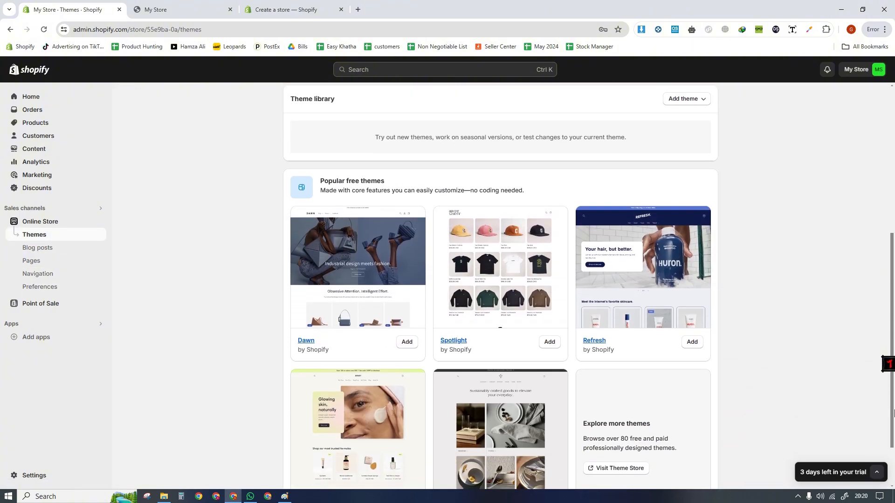
scroll(871, 242, "up", 8)
scroll(872, 242, "down", 5)
scroll(871, 242, "up", 4)
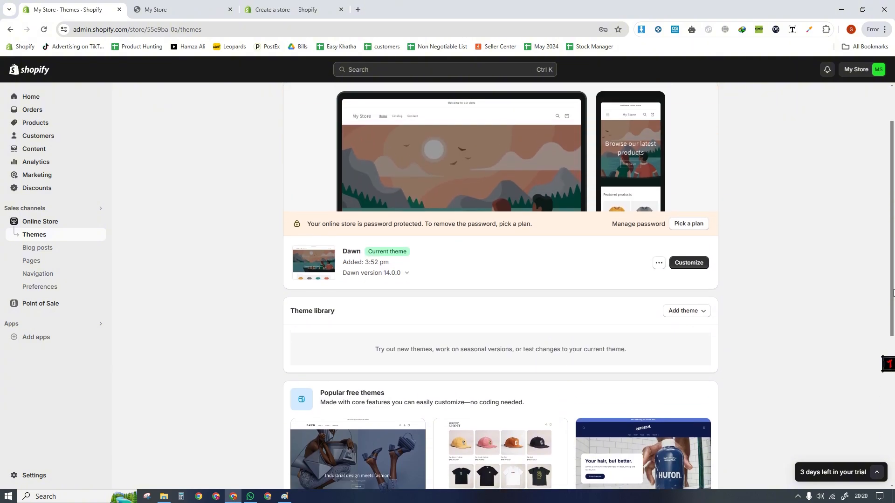
double_click(351, 256)
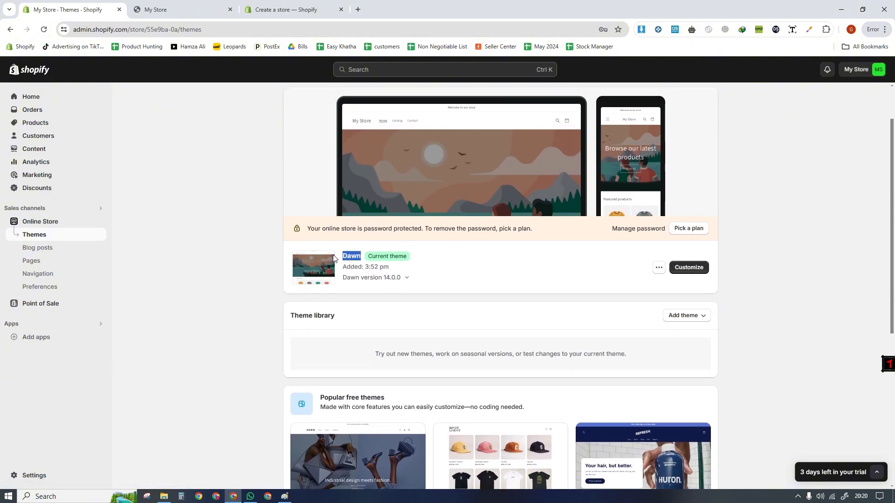
left_click(370, 283)
double_click(355, 254)
left_click(386, 306)
- Open the Dawn theme's customization editor in a new browser tab and switch to it
middle_click(689, 268)
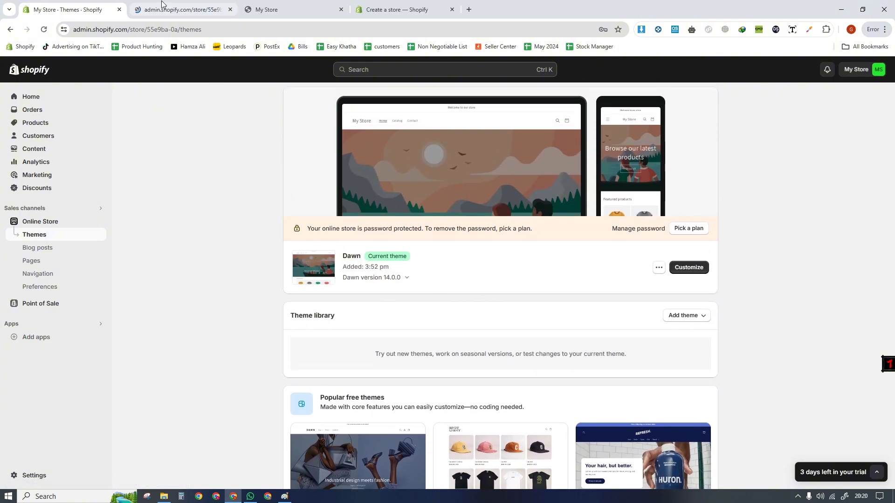
left_click(204, 5)
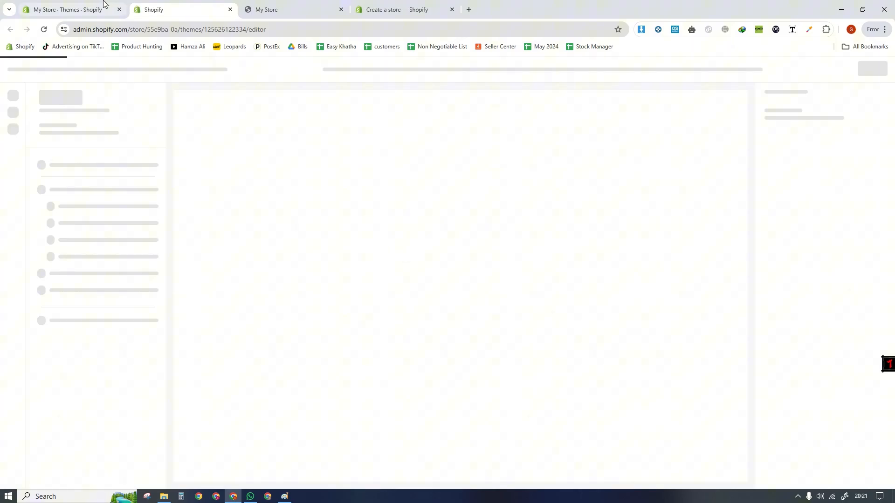
left_click(101, 3)
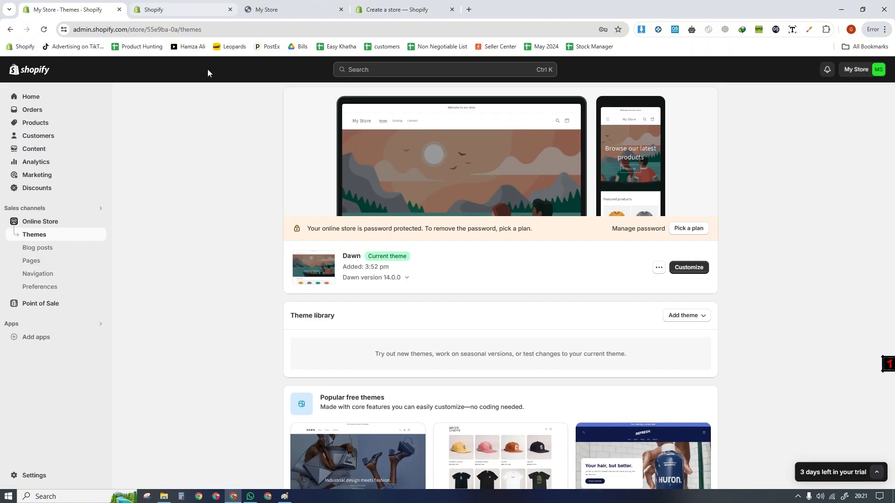
left_click_drag(361, 257, 340, 262)
left_click(355, 324)
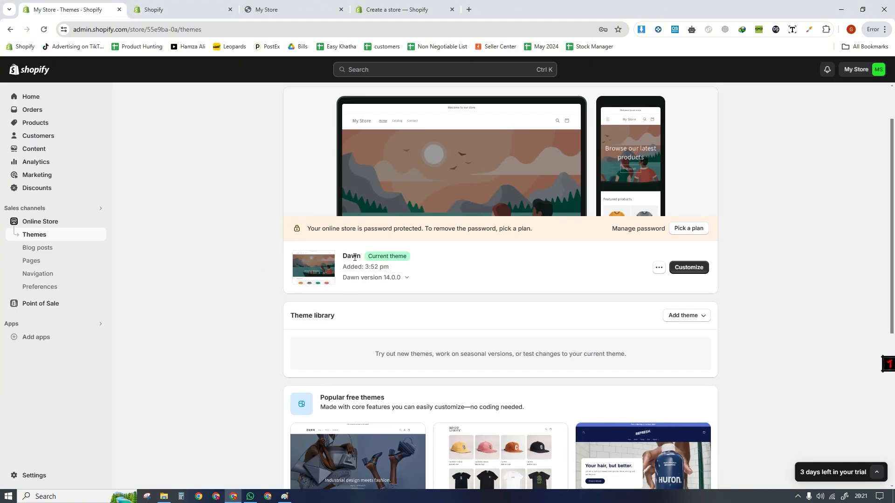
double_click(354, 257)
left_click(345, 303)
left_click(186, 9)
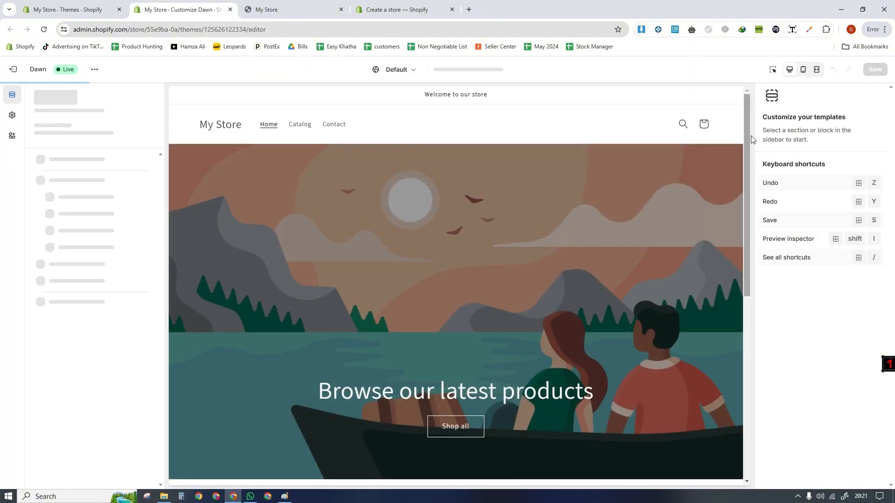
- Look over the home page preview in the theme editor and set the browser zoom to 125%
left_click_drag(749, 144, 775, 143)
scroll(720, 184, "down", 1)
scroll(720, 184, "up", 1)
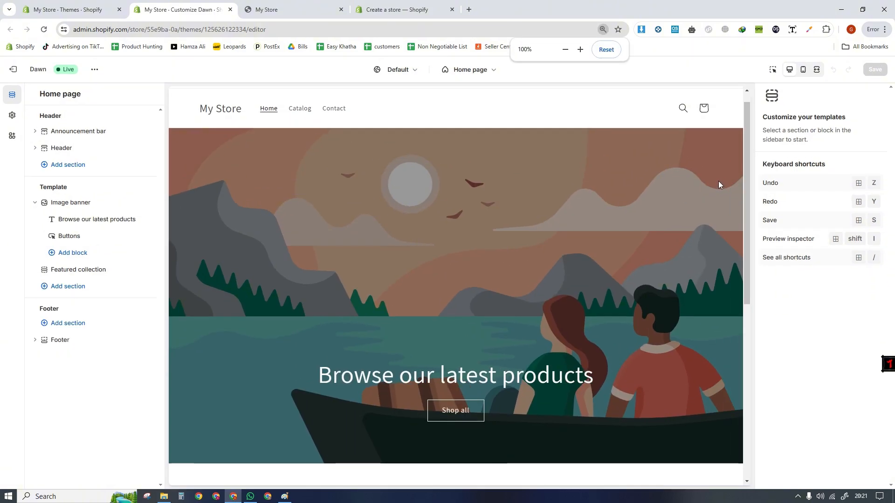
left_click(579, 50)
left_click(579, 50)
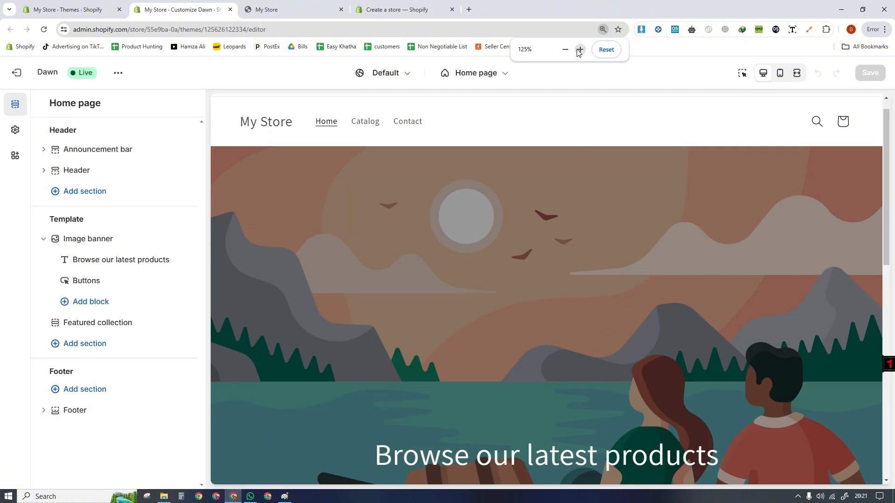
left_click_drag(886, 155, 892, 135)
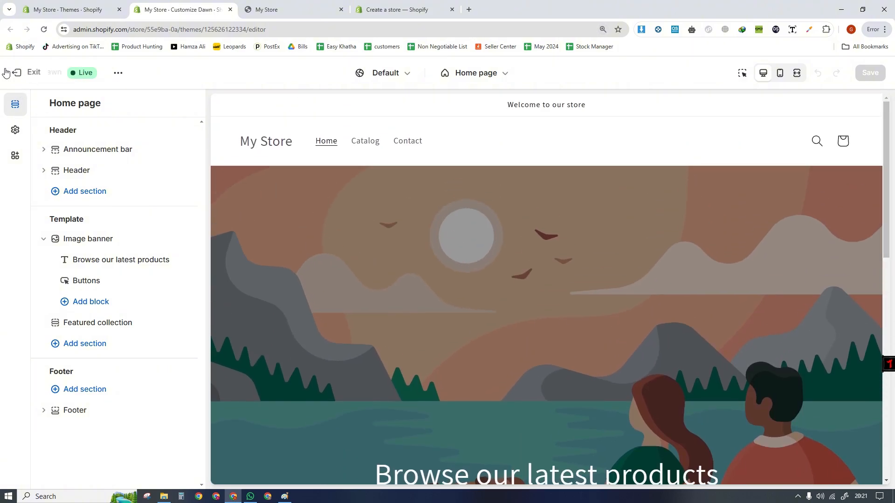
- Look through the Dawn theme's additional actions and the Header section's settings and blocks
left_click(118, 73)
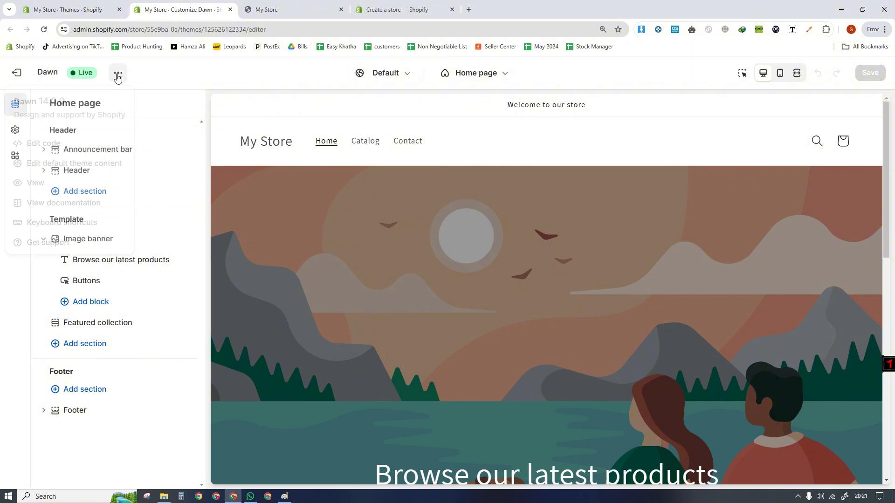
left_click(2, 311)
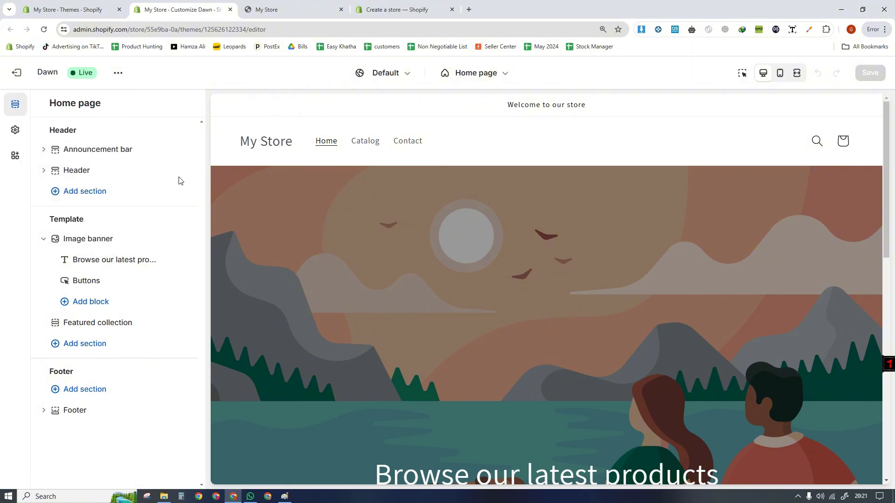
left_click(87, 171)
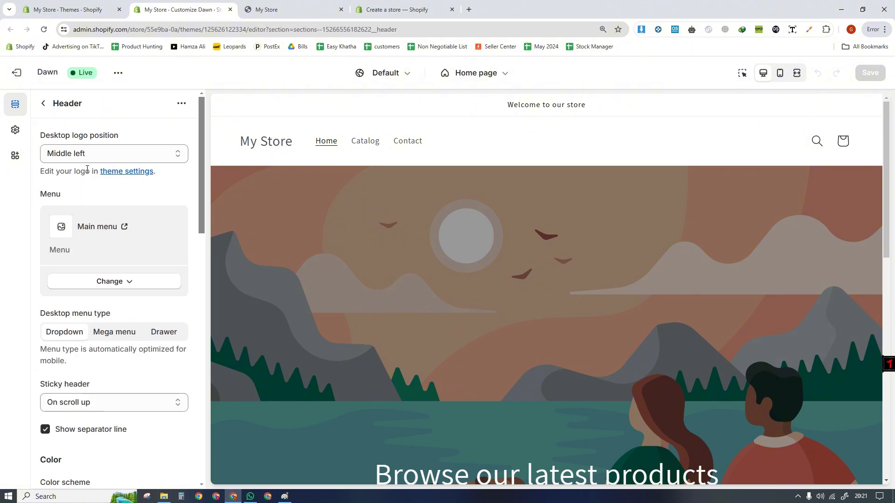
left_click(43, 103)
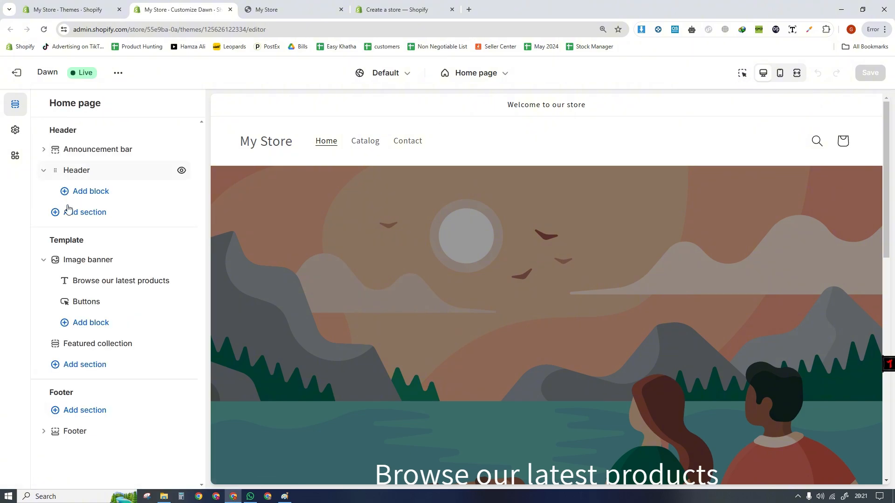
left_click(43, 171)
left_click(43, 171)
- Change the announcement bar's text to "Hello" and check it in the home page preview
left_click(43, 149)
left_click(74, 169)
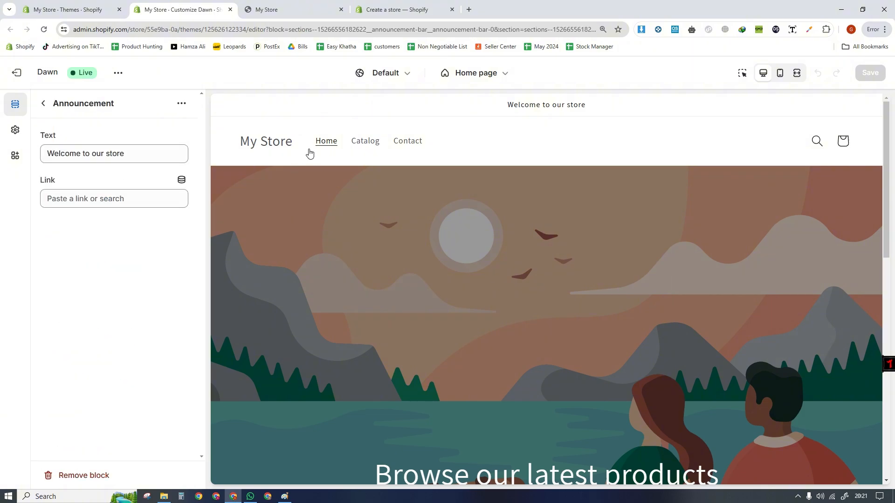
left_click_drag(136, 154, 24, 160)
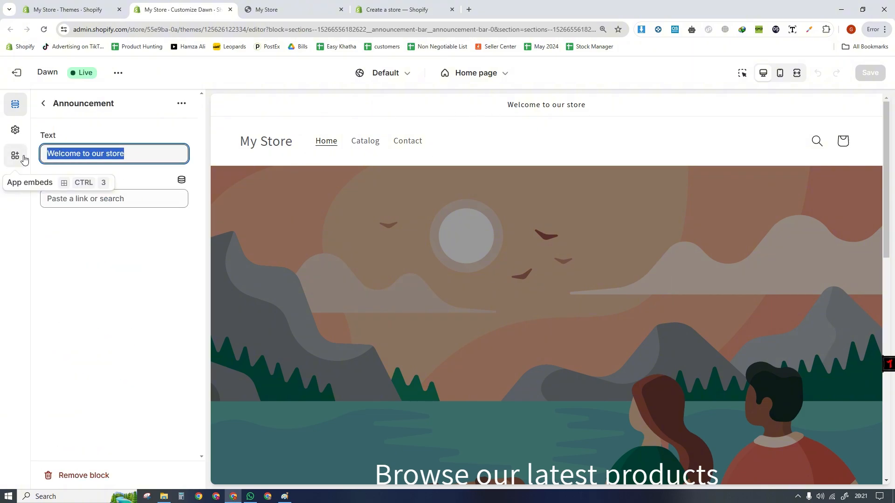
type("Hello")
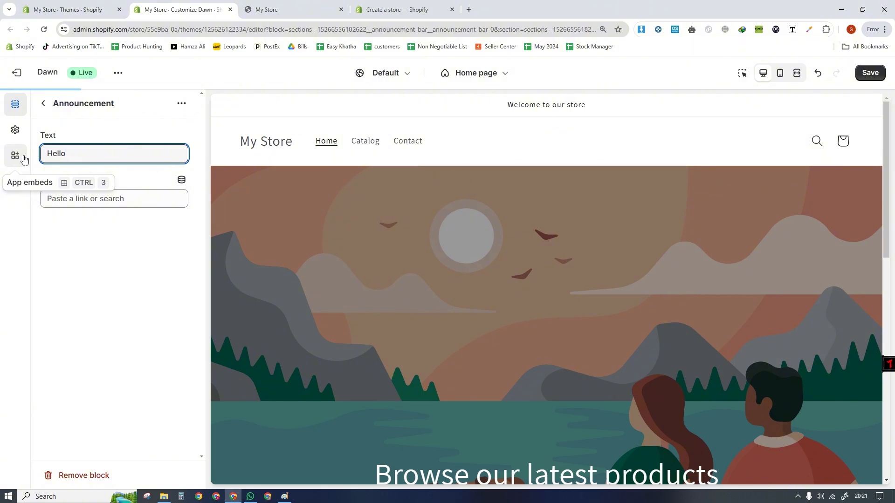
left_click(80, 222)
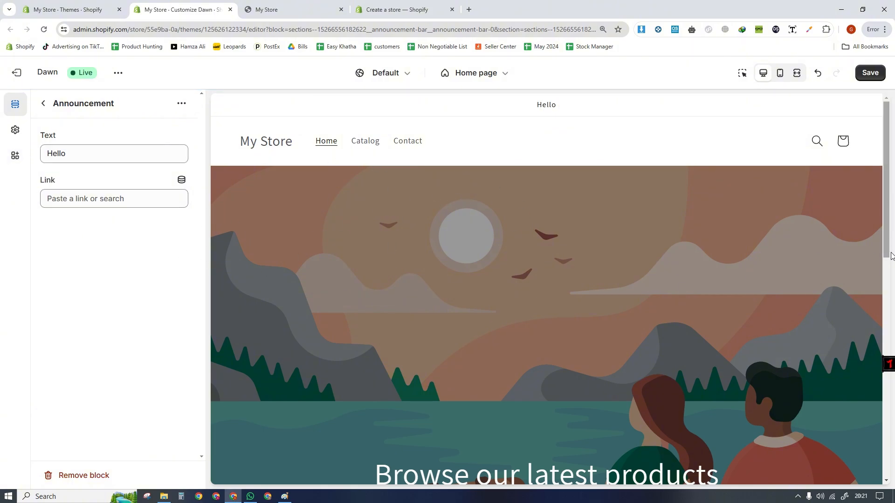
left_click_drag(885, 217, 894, 240)
scroll(480, 171, "up", 3)
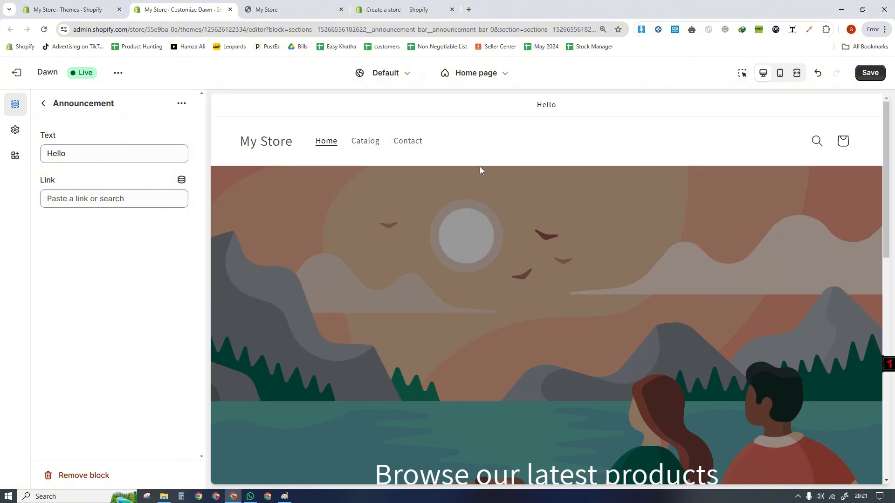
- Reopen the announcement block and replace its text with "50% OFF With Free Delivery"
left_click(45, 104)
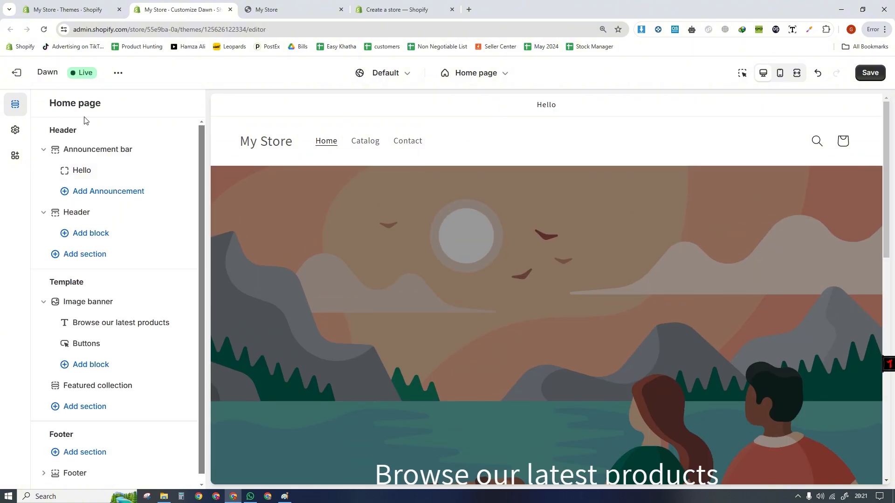
left_click(86, 170)
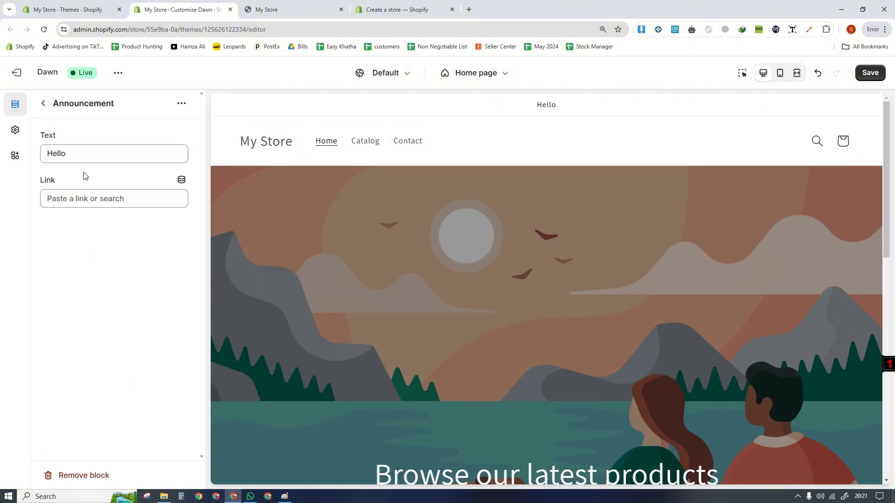
type("F")
key("BackSpace")
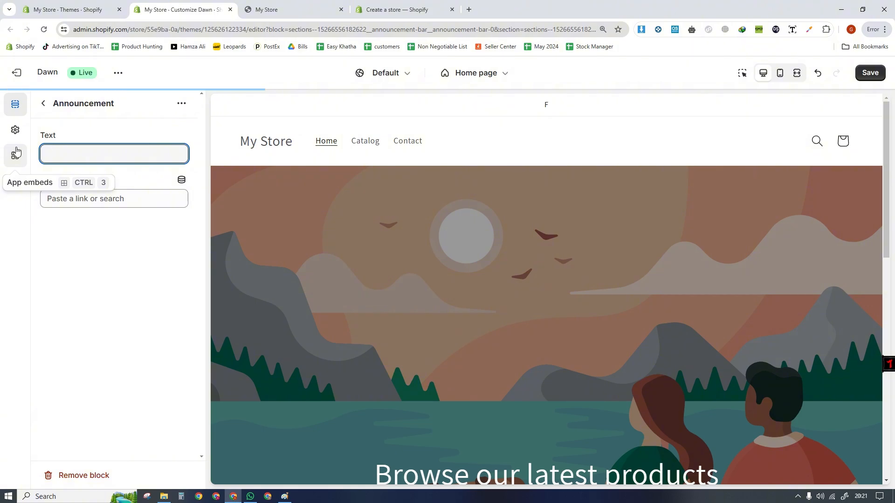
type("50%")
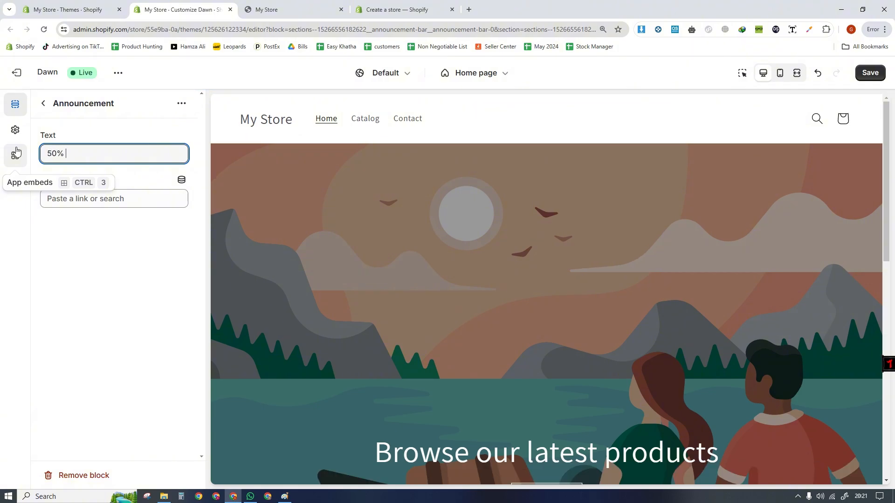
type(" OFF With")
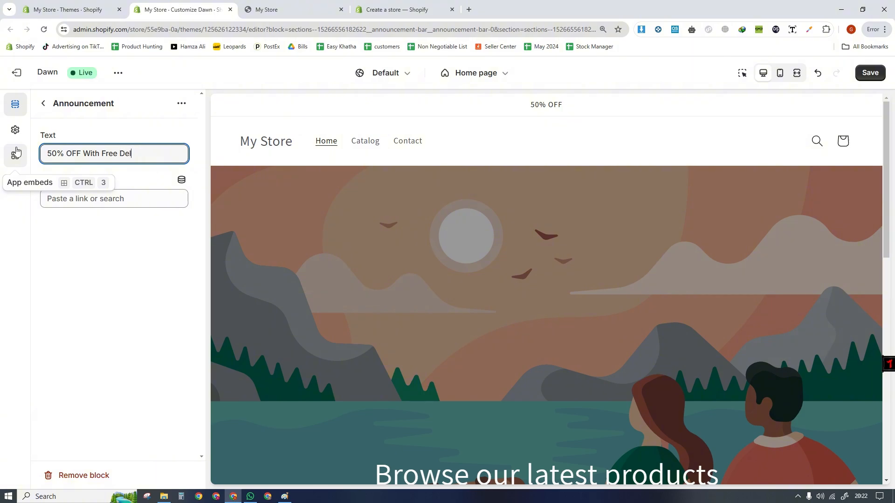
type("Free Delivery")
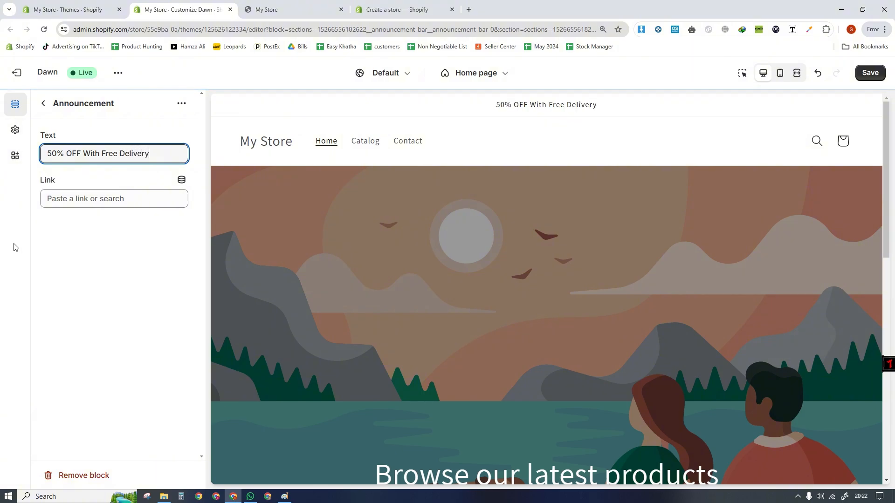
- Leave the announcement block and look over the Announcement bar section's settings
left_click(67, 295)
triple_click(62, 155)
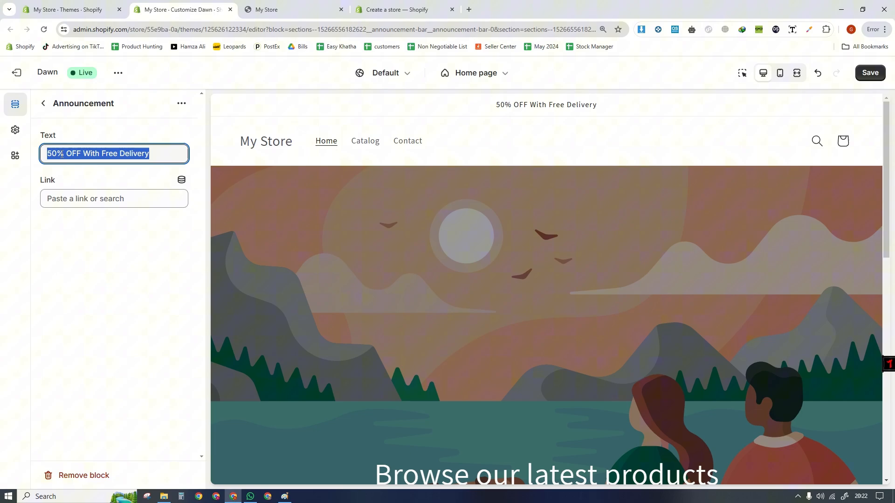
left_click(43, 106)
mouse_move(123, 224)
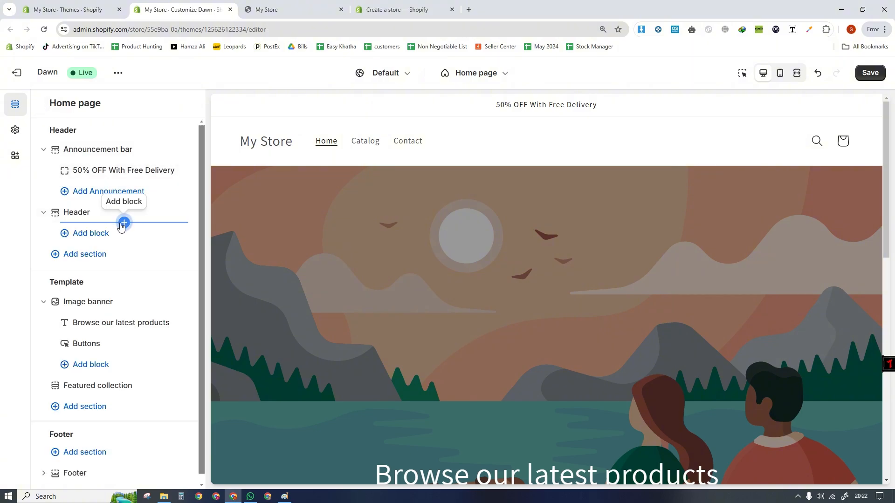
left_click(118, 146)
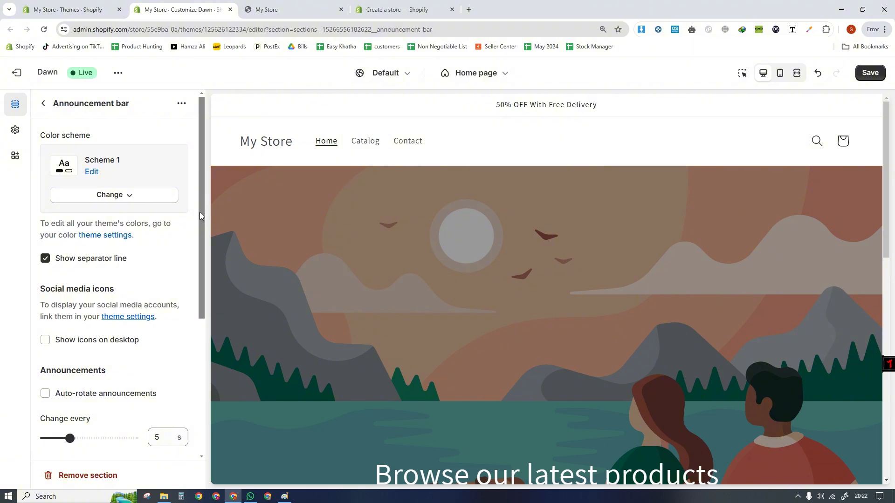
left_click_drag(200, 212, 208, 192)
mouse_move(203, 223)
left_mouse_down()
mouse_move(219, 335)
mouse_move(205, 219)
left_mouse_up()
- Try color schemes 2, 3, 4 and 5 on the announcement bar and set it back to Scheme 1
left_click(121, 198)
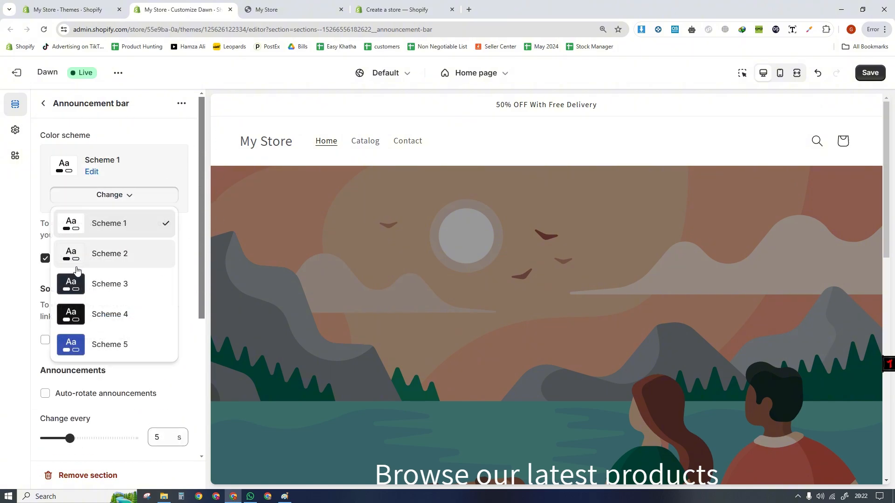
left_click(94, 263)
left_click(99, 199)
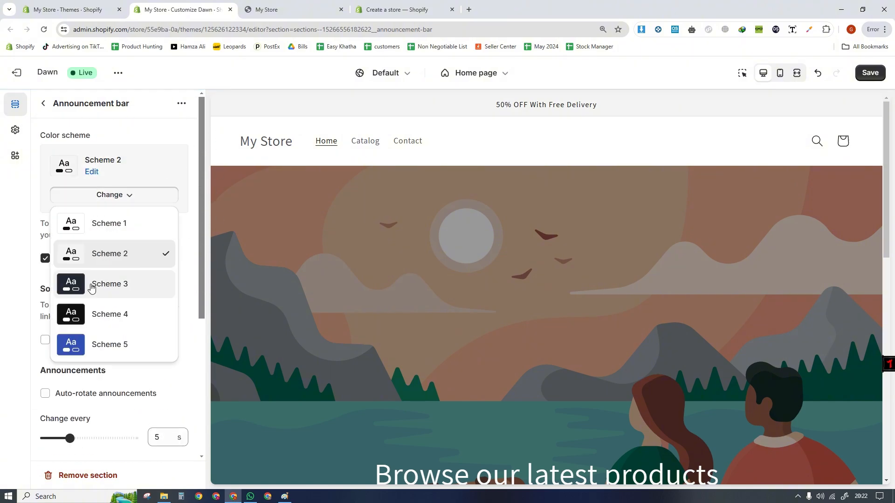
left_click(92, 285)
left_click(104, 194)
left_click(96, 313)
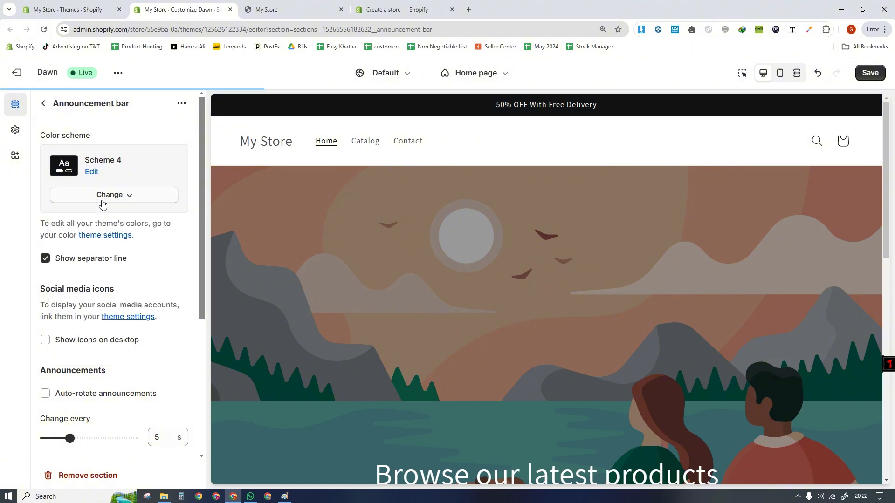
left_click(103, 198)
left_click(98, 344)
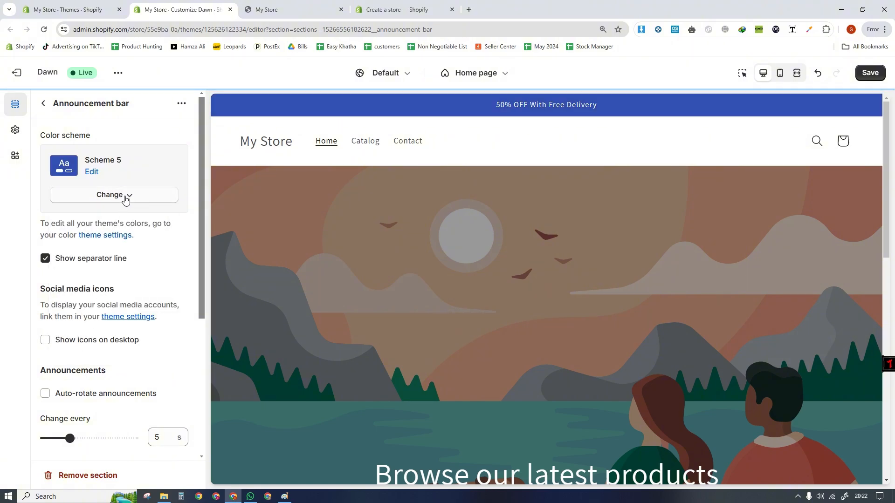
left_click(123, 196)
left_click(89, 226)
left_click(43, 104)
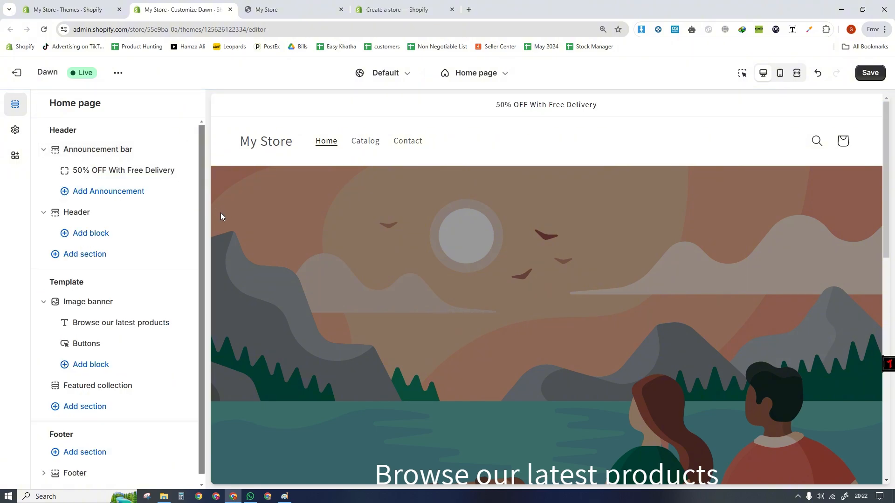
- Set the Header section's top padding and bottom padding to 4 px each
left_click(87, 215)
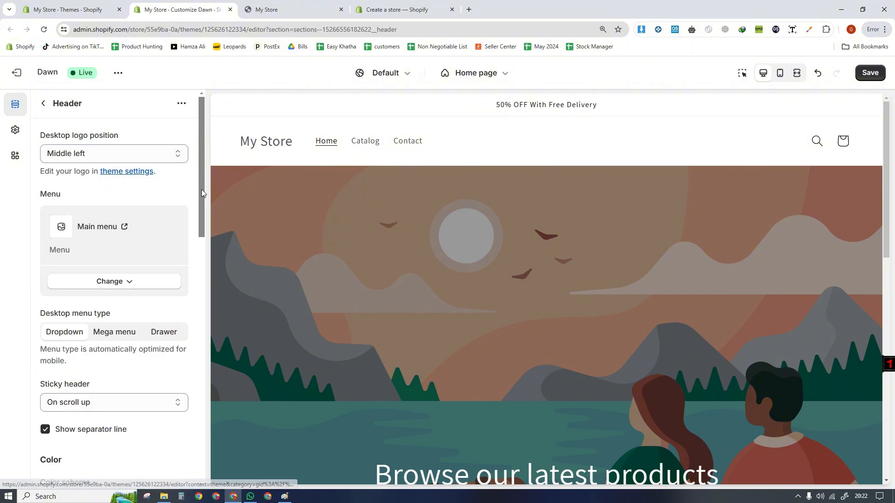
scroll(201, 190, "down", 4)
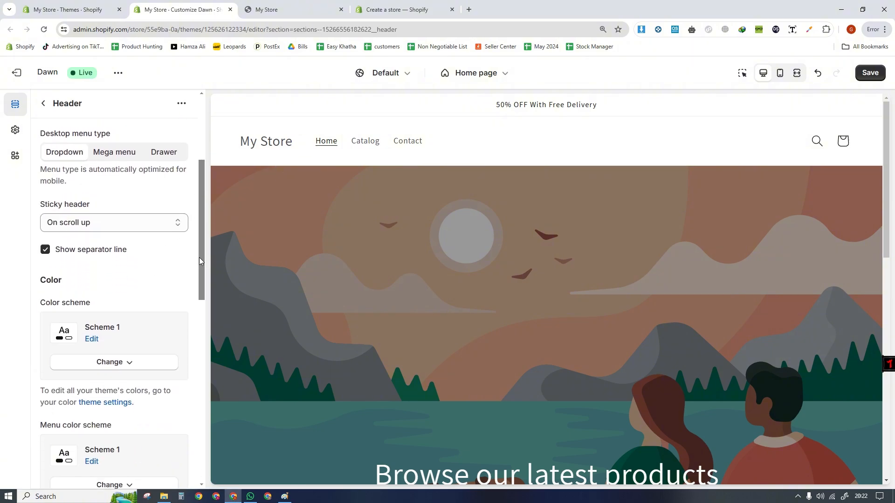
left_click_drag(202, 253, 200, 460)
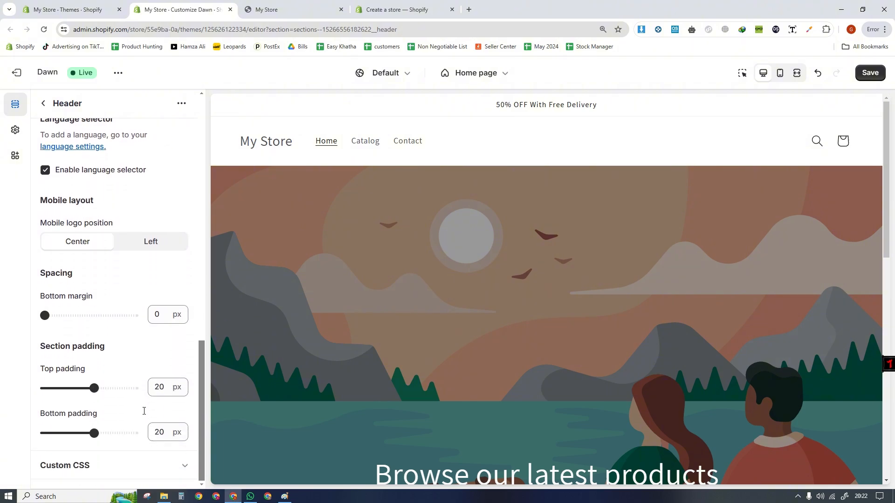
left_click_drag(87, 385, 54, 388)
left_click_drag(94, 434, 55, 434)
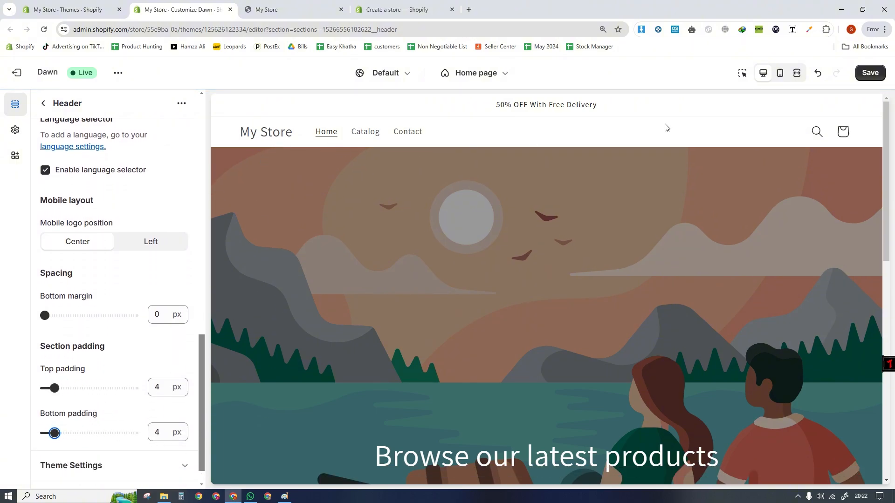
- Switch the home page preview to mobile and set the header's sticky behavior to Always
left_click(782, 72)
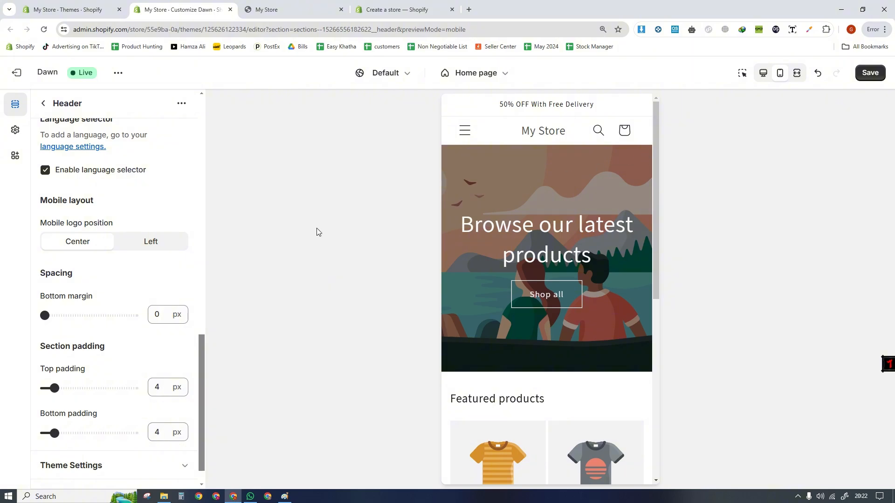
left_click_drag(203, 353, 207, 217)
left_click_drag(654, 160, 665, 236)
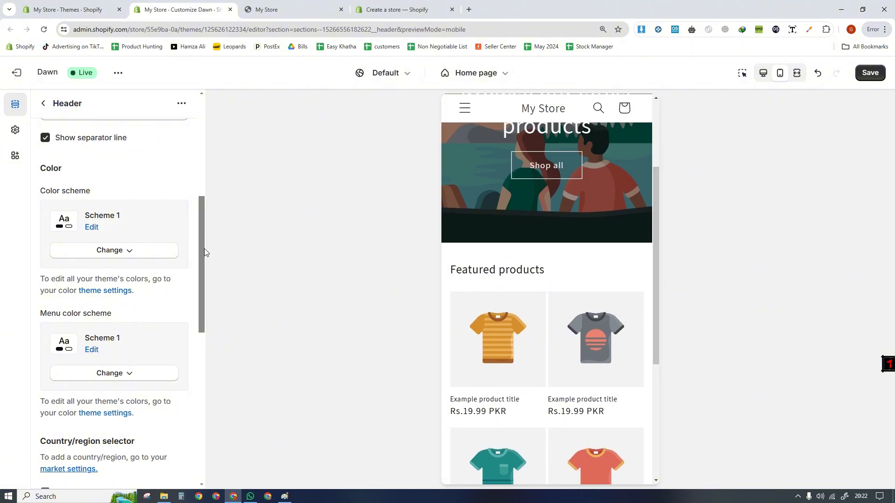
scroll(203, 249, "up", 3)
left_click(113, 259)
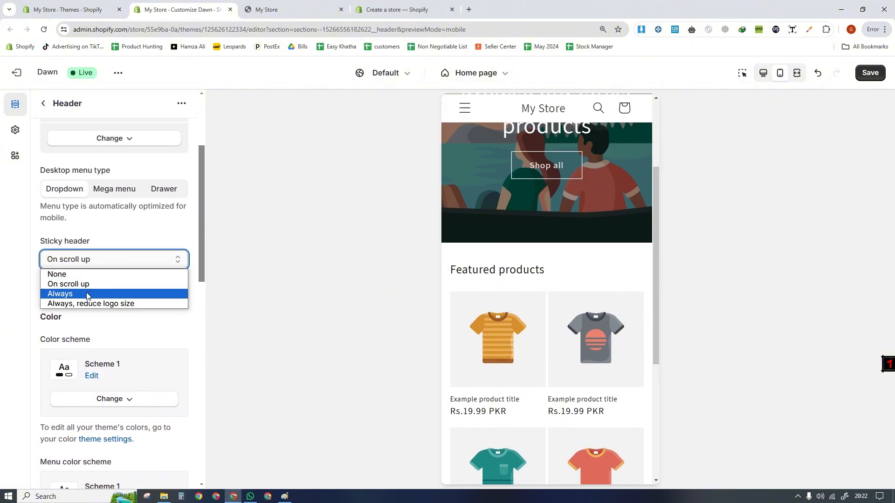
left_click(70, 294)
left_click_drag(659, 229, 651, 166)
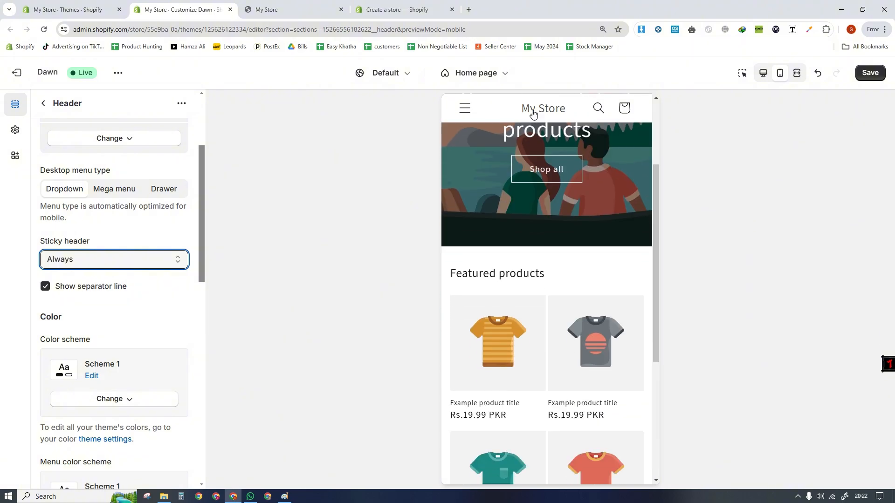
left_click(83, 261)
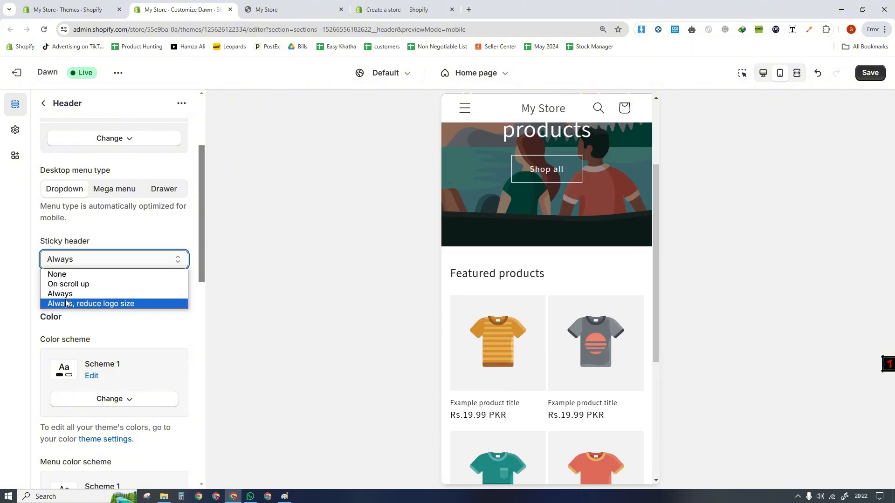
left_click(27, 281)
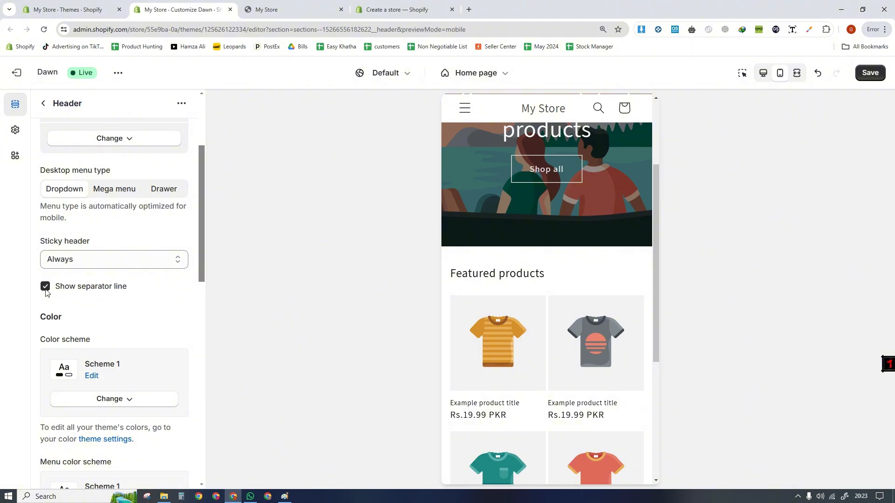
- Toggle the header's separator line off and back on, comparing it in the mobile preview
left_click_drag(657, 318, 668, 251)
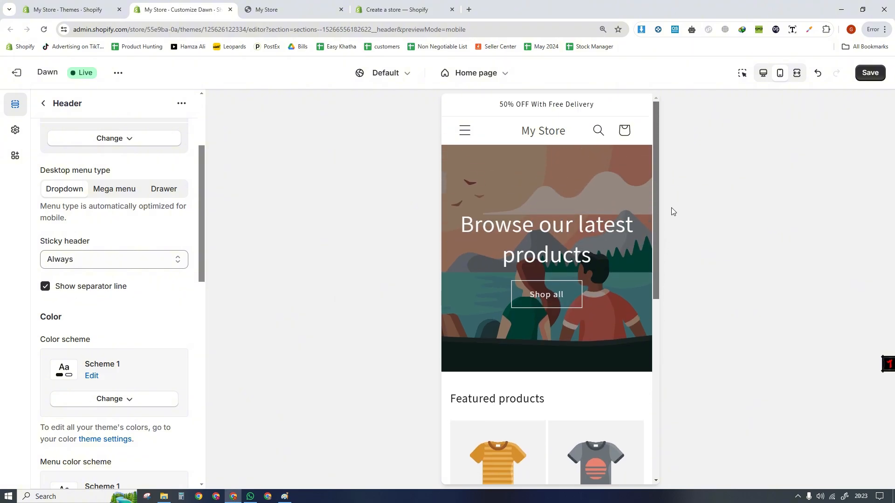
left_click_drag(657, 209, 655, 402)
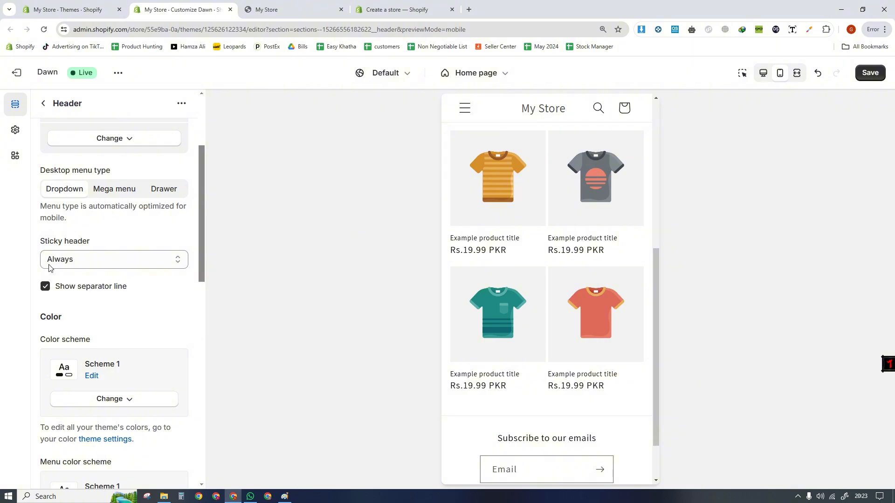
left_click(43, 291)
- Examine the header's desktop menu type setting and the navigation menu in the mobile preview
left_click_drag(200, 229, 202, 171)
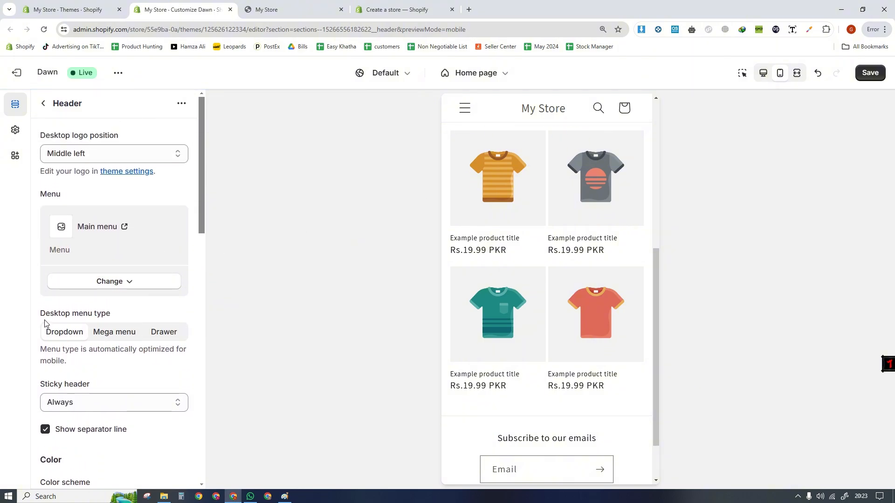
left_click_drag(46, 322, 127, 329)
left_click(123, 346)
left_click(465, 108)
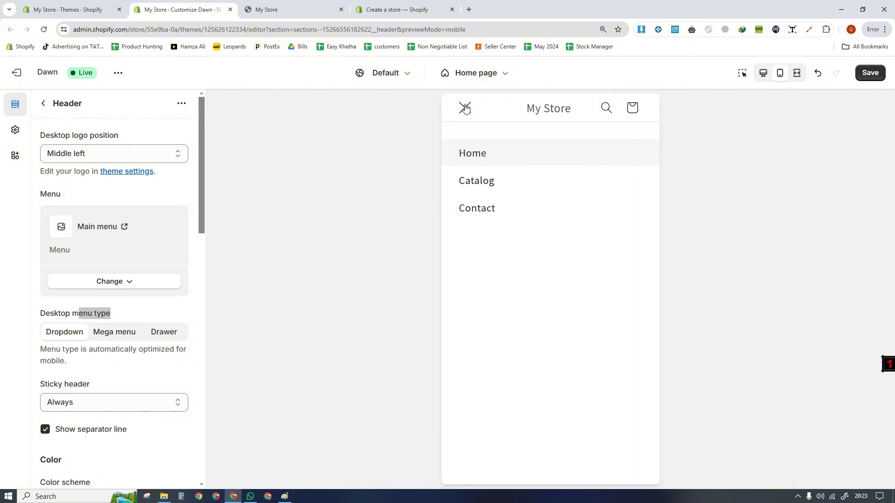
left_click(465, 108)
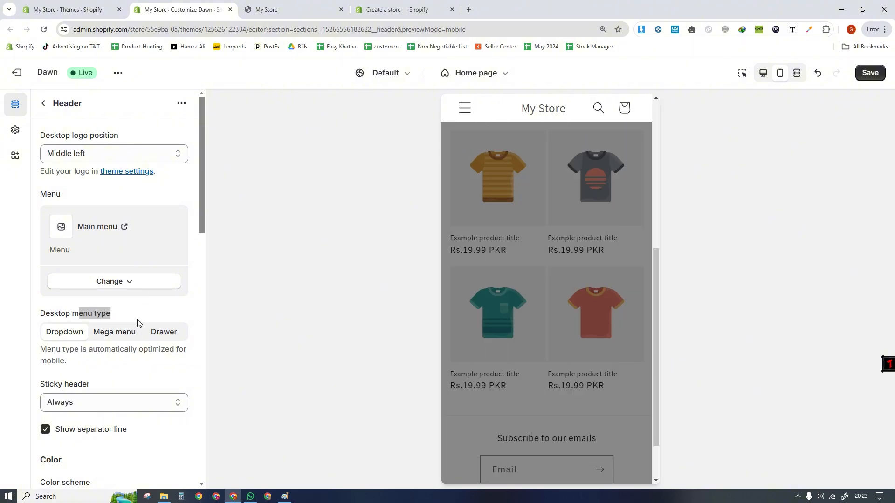
left_click(100, 355)
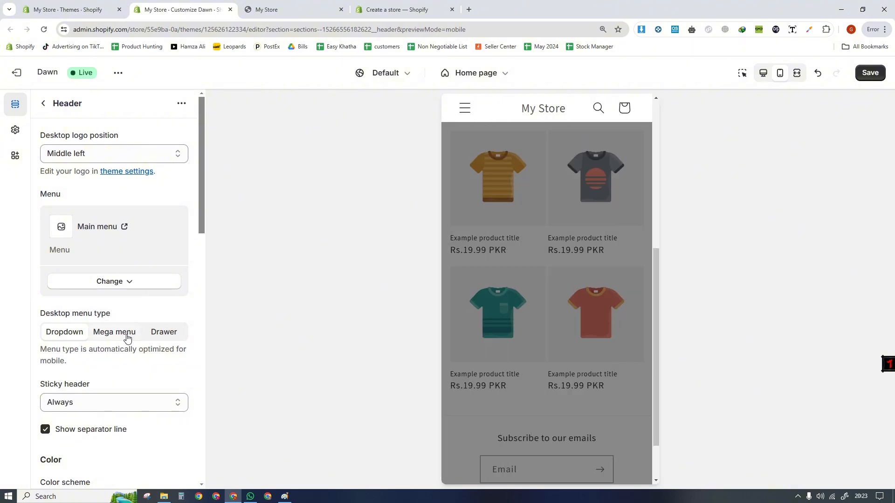
- View the storefront page in its own browser tab and read the theme editor's note under the desktop menu type
left_click(278, 10)
left_click_drag(890, 298, 884, 51)
left_click(205, 9)
left_click_drag(58, 358, 39, 350)
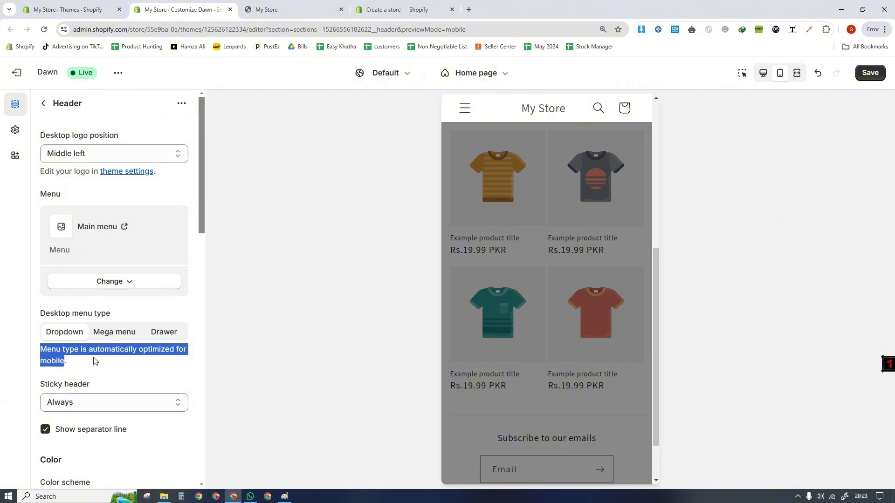
left_click(94, 360)
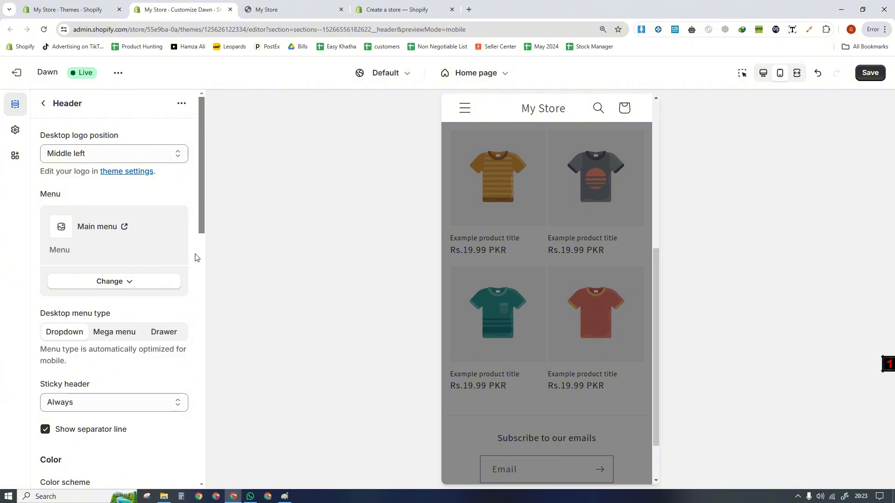
- Replace the header's menu with Footer menu and open the navigation in the mobile preview to check it
left_click(86, 281)
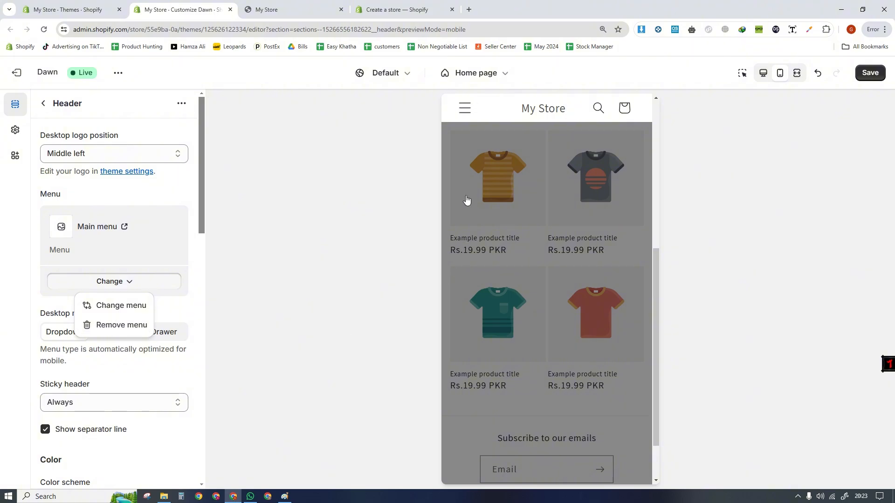
left_click(465, 108)
left_click(125, 284)
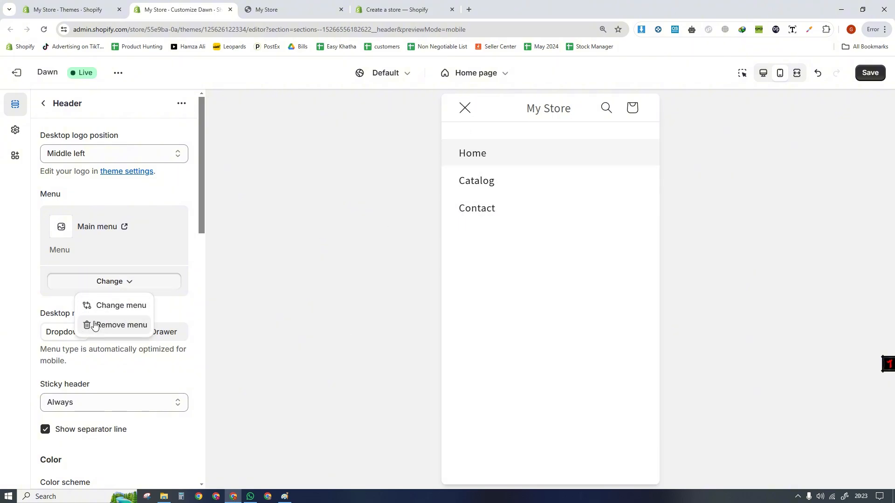
left_click(94, 326)
left_click(107, 215)
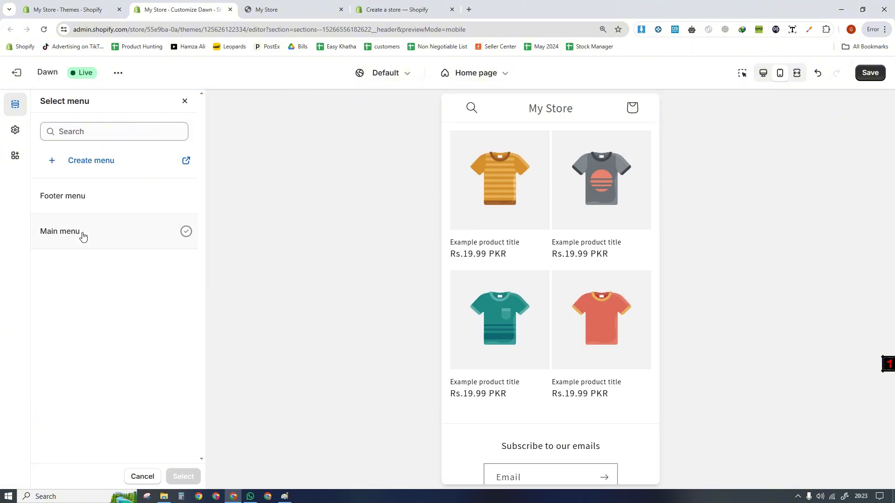
left_click(75, 196)
left_click(183, 476)
left_click(466, 110)
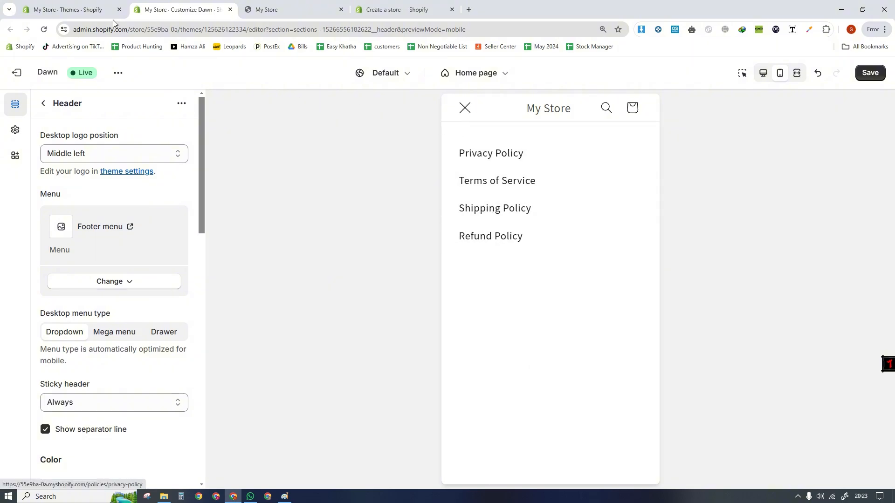
- Remove Footer menu from the header, select Main menu instead and check it in the mobile preview
left_click(93, 9)
left_click(182, 9)
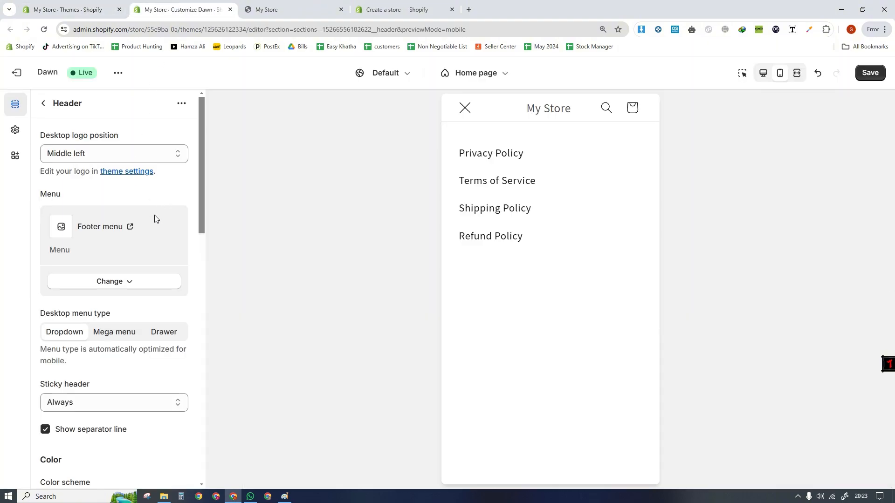
left_click(107, 284)
left_click(112, 323)
left_click(101, 214)
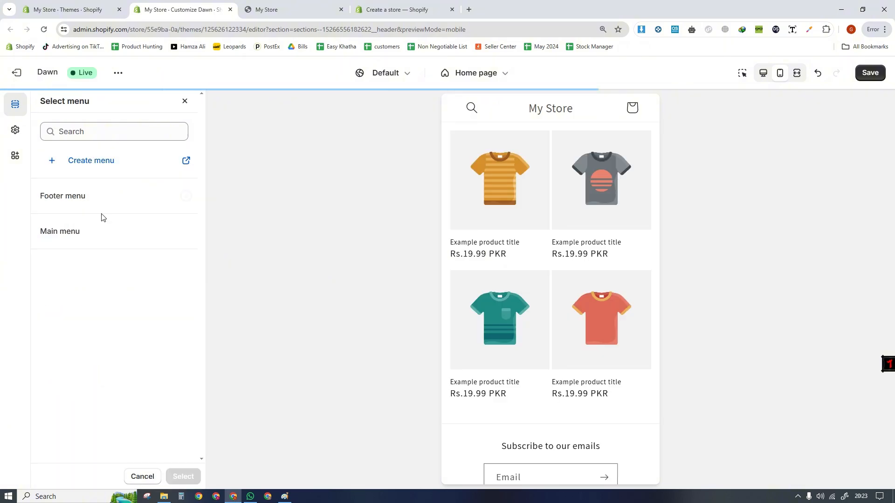
left_click(87, 236)
left_click(183, 477)
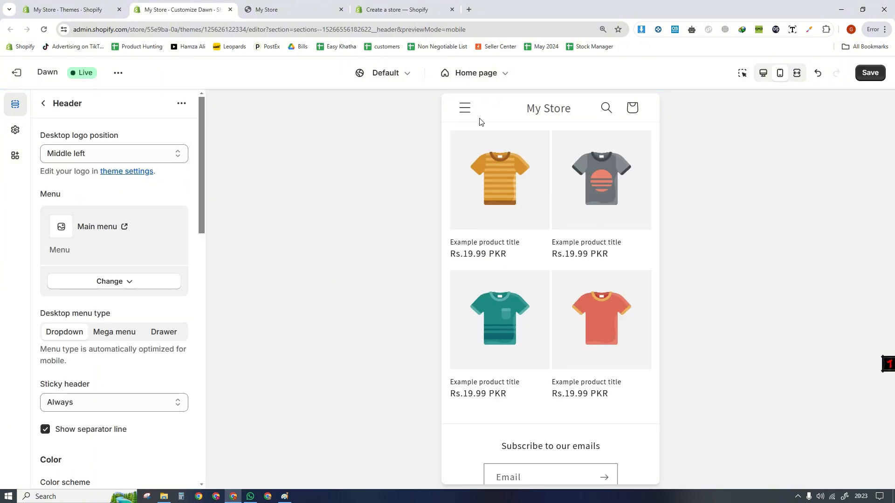
left_click(466, 111)
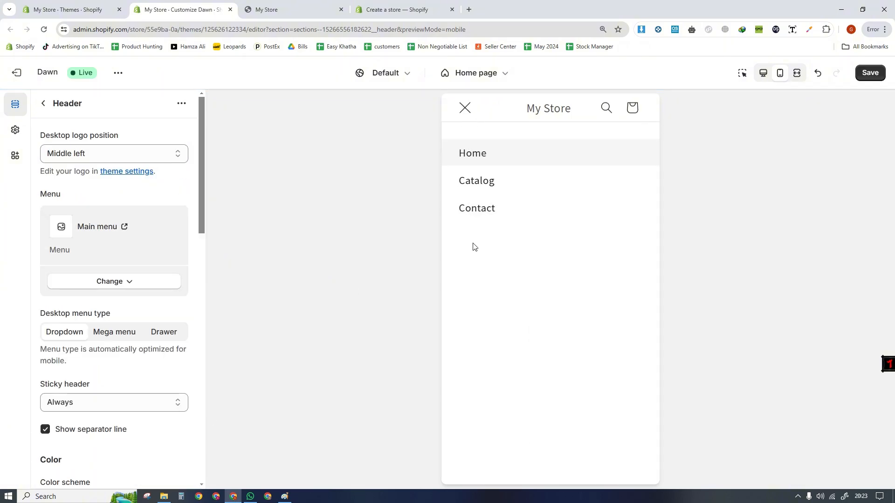
- Close the mobile navigation, return to the home page section list and switch the preview to desktop
left_click(461, 103)
left_click_drag(201, 185, 201, 214)
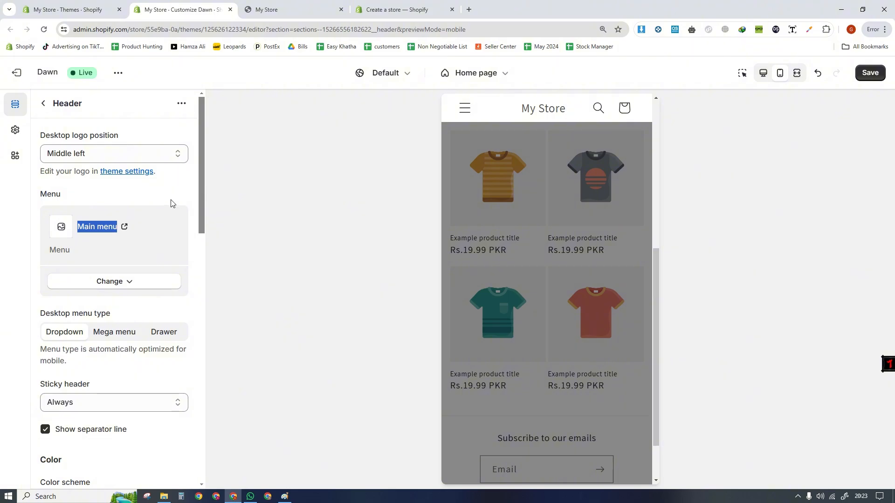
left_click_drag(52, 171, 158, 176)
left_click(71, 171)
left_click(44, 104)
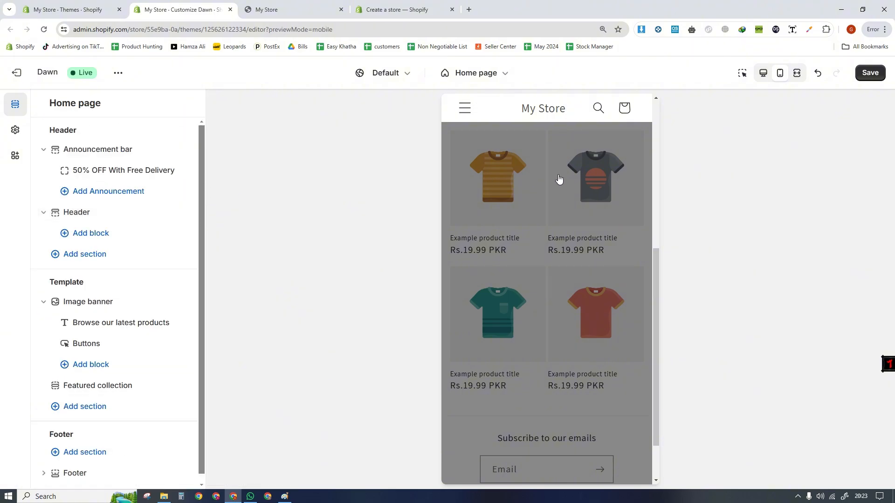
left_click(763, 73)
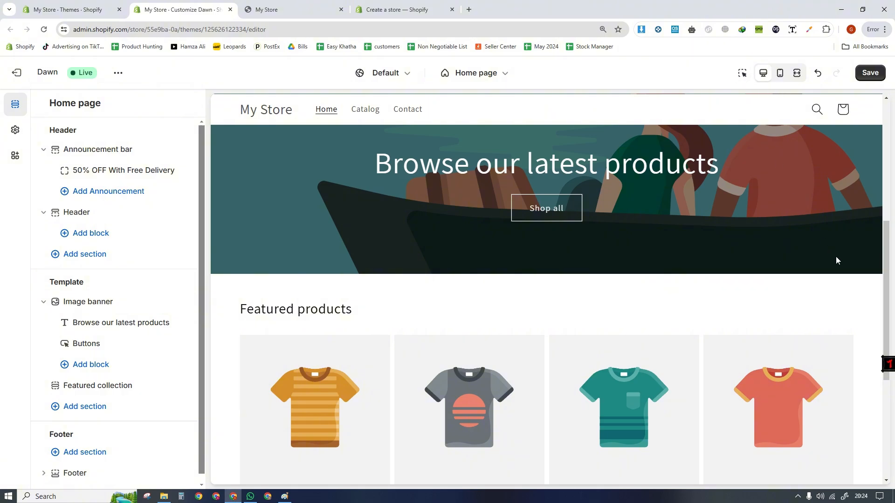
scroll(883, 309, "up", 6)
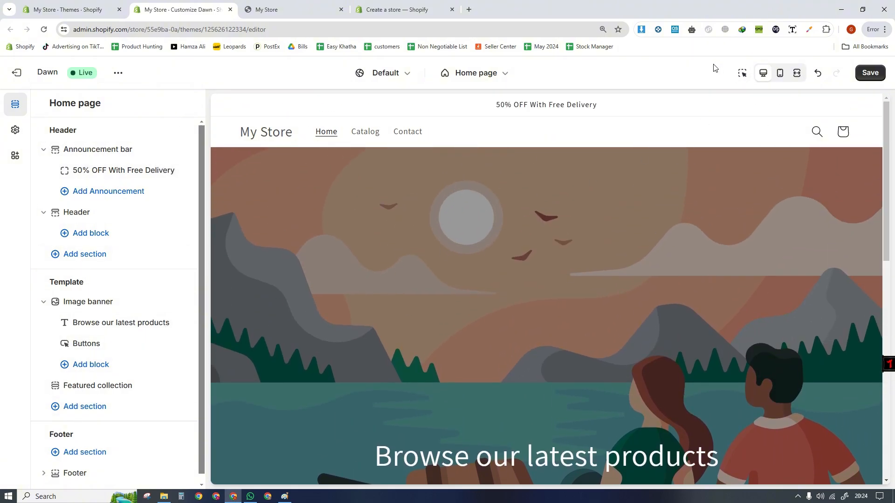
- Activate the preview inspector and use it to open the announcement bar's settings, returning to the section list
left_click(743, 74)
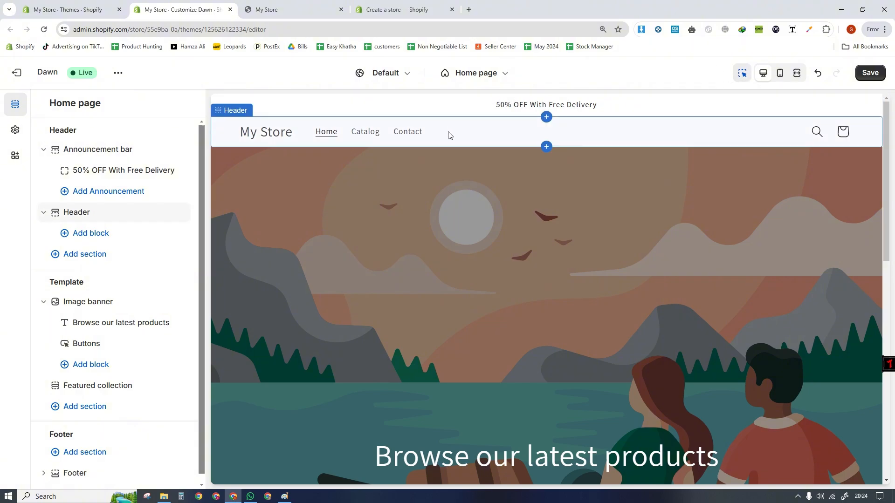
left_click(743, 72)
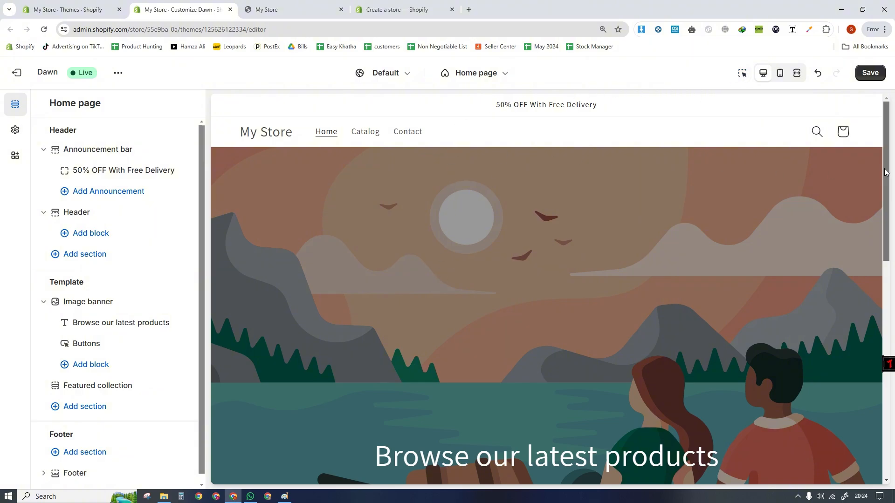
mouse_move(886, 171)
left_mouse_down()
mouse_move(888, 358)
mouse_move(886, 161)
left_mouse_up()
left_click(742, 72)
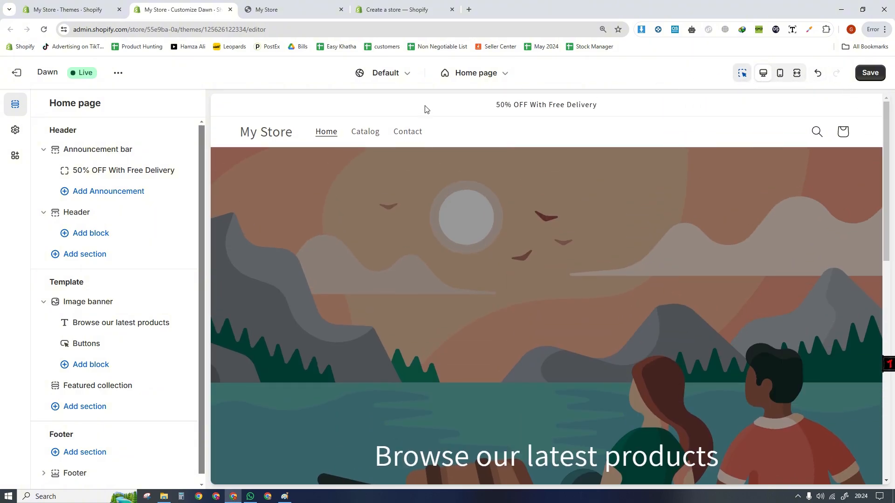
left_click(425, 110)
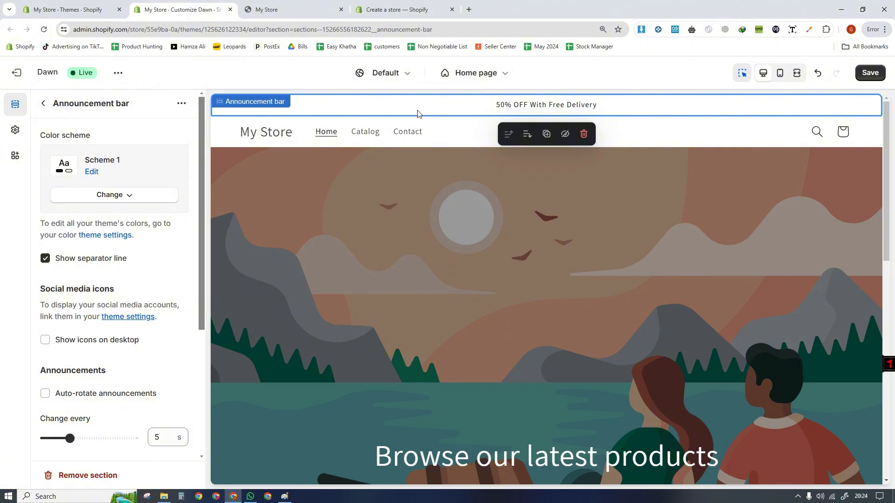
left_click(46, 105)
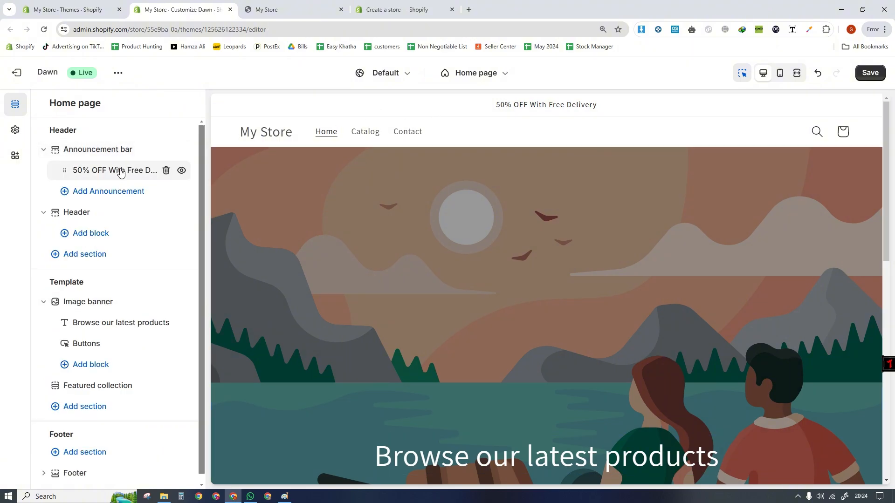
- View the settings of the 50% OFF With Free Delivery announcement and return to the section list
left_click(120, 171)
left_click(154, 152)
left_click_drag(154, 152, 47, 152)
left_click(42, 102)
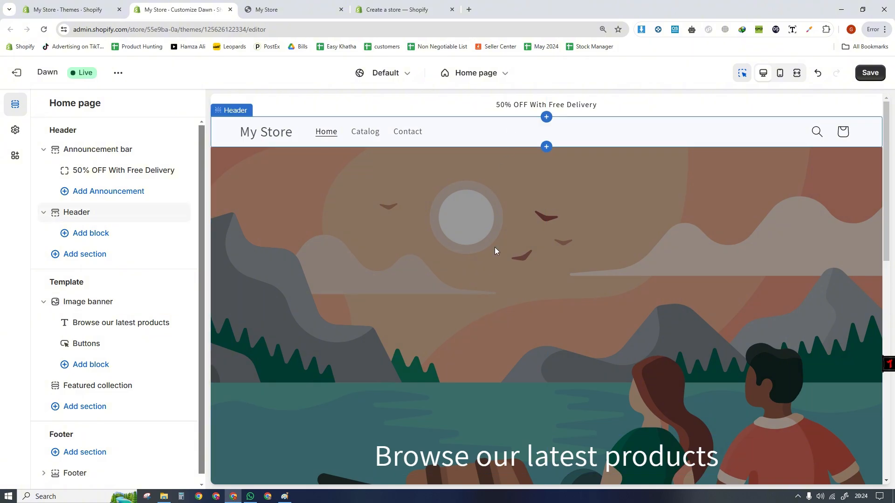
- Open the header's and the footer's settings from the preview to view them, returning to the section list
left_click(500, 135)
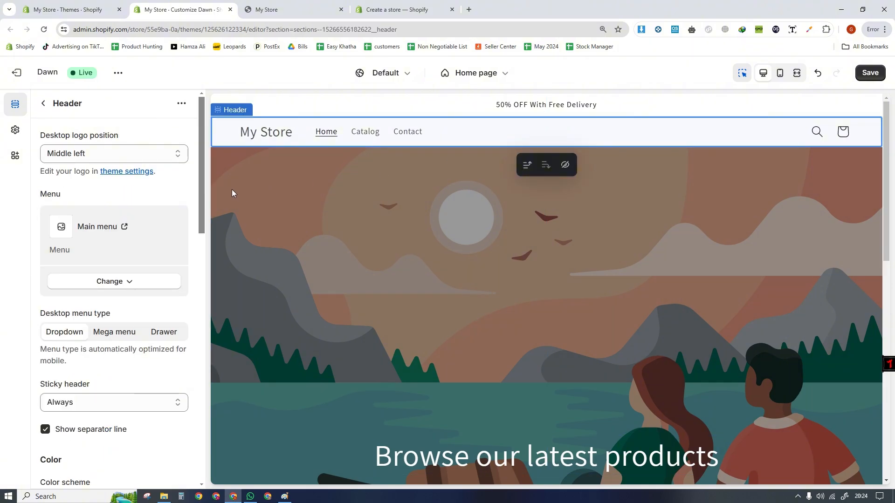
left_click_drag(202, 172, 211, 154)
left_click(44, 105)
scroll(356, 398, "down", 10)
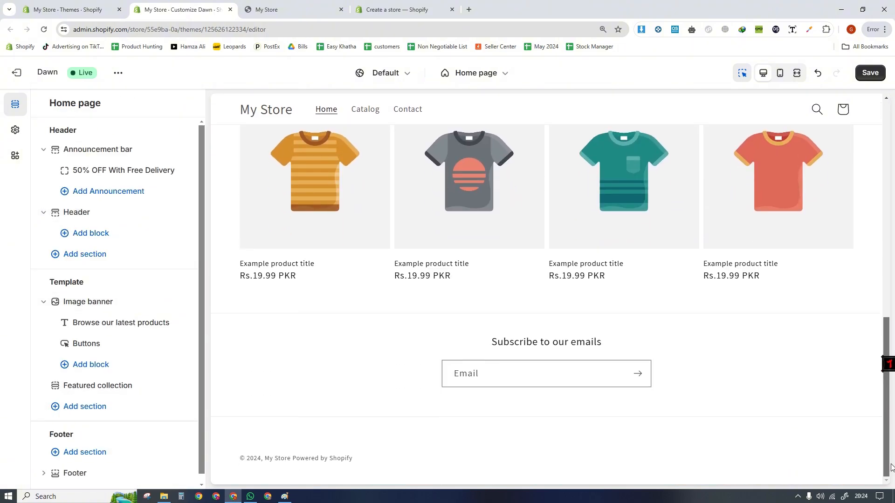
left_click(354, 398)
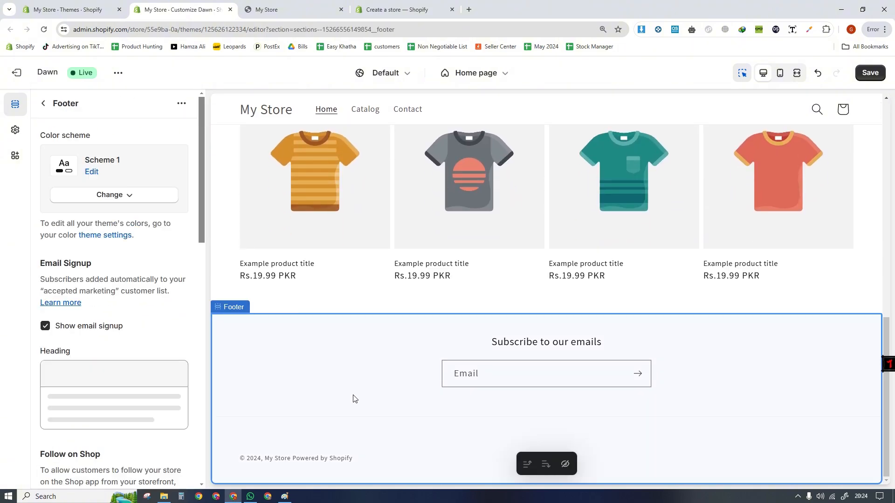
left_click(44, 104)
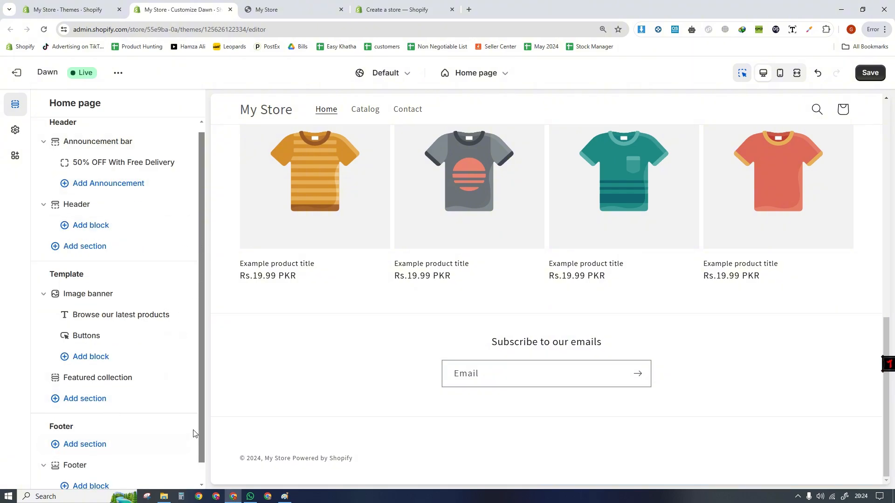
- Add a Menu block to the footer and view the block's options for changing its assigned menu
left_click_drag(201, 419, 200, 461)
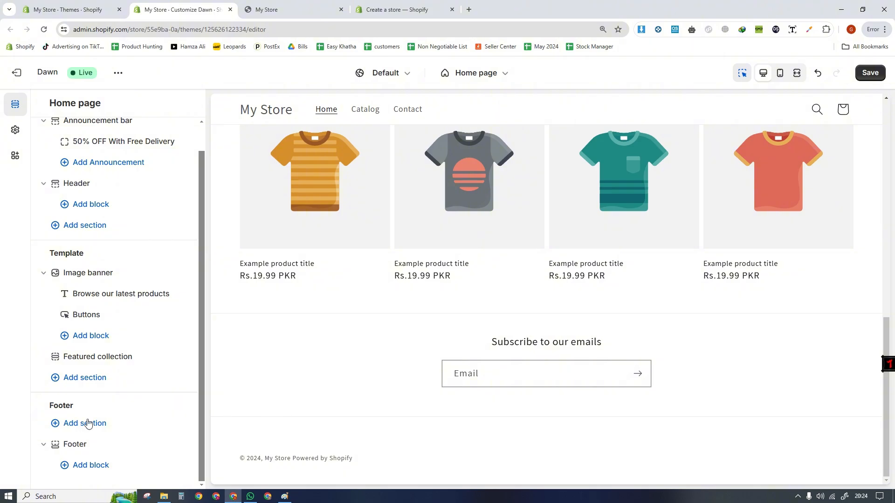
left_click(89, 472)
left_click(240, 409)
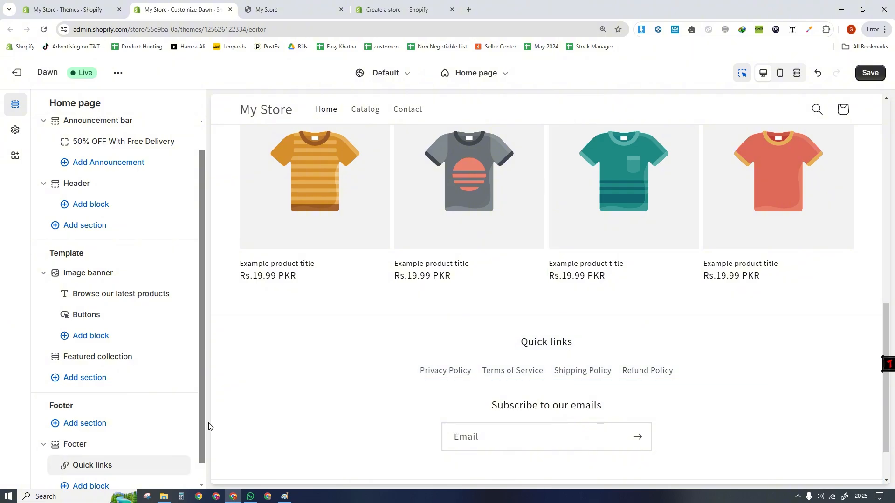
scroll(201, 455, "down", 1)
scroll(202, 454, "down", 1)
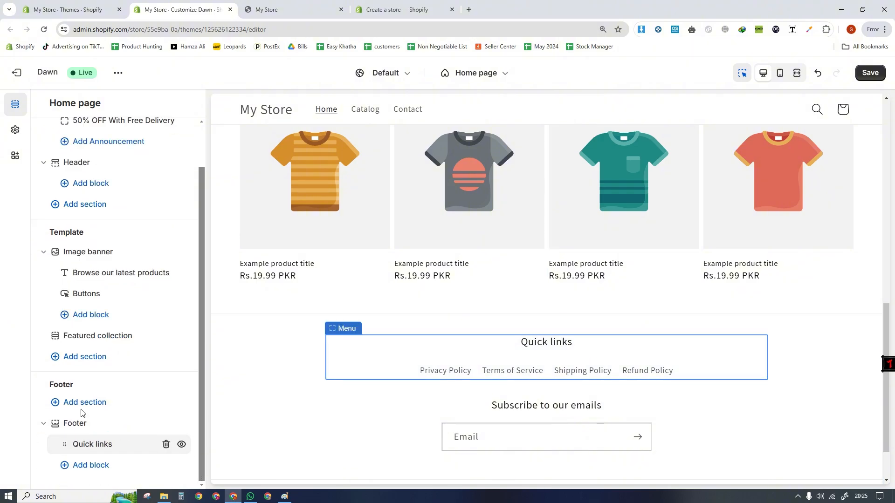
left_click(93, 440)
left_click(89, 303)
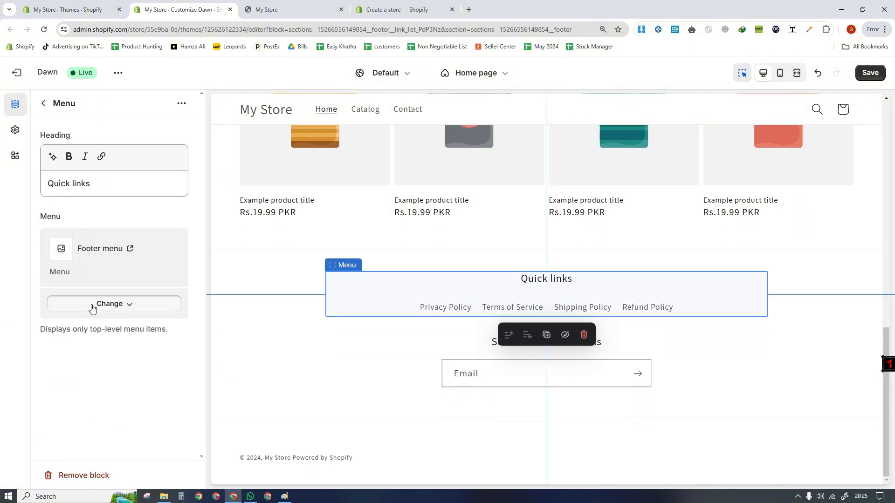
left_click(36, 335)
left_click(42, 108)
- Try a second Menu block in the footer with Main menu assigned, and remove that block
left_click(104, 463)
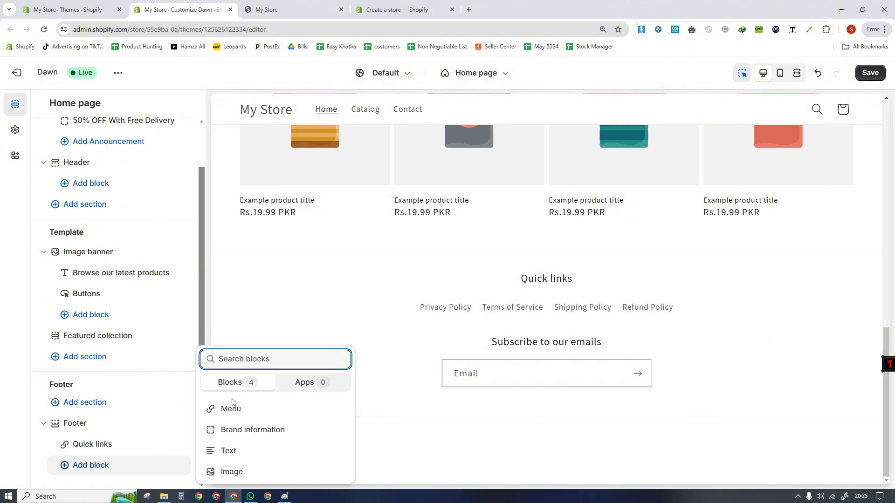
left_click(229, 405)
left_click(89, 466)
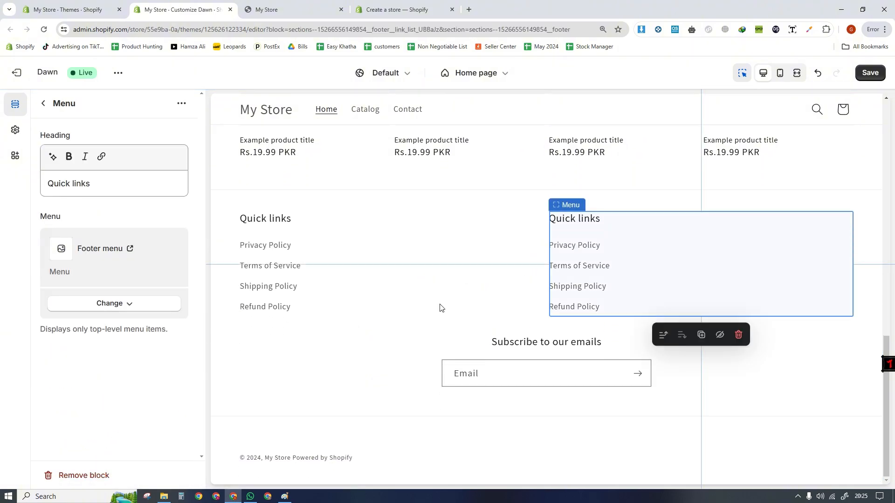
left_click(95, 304)
left_click(112, 348)
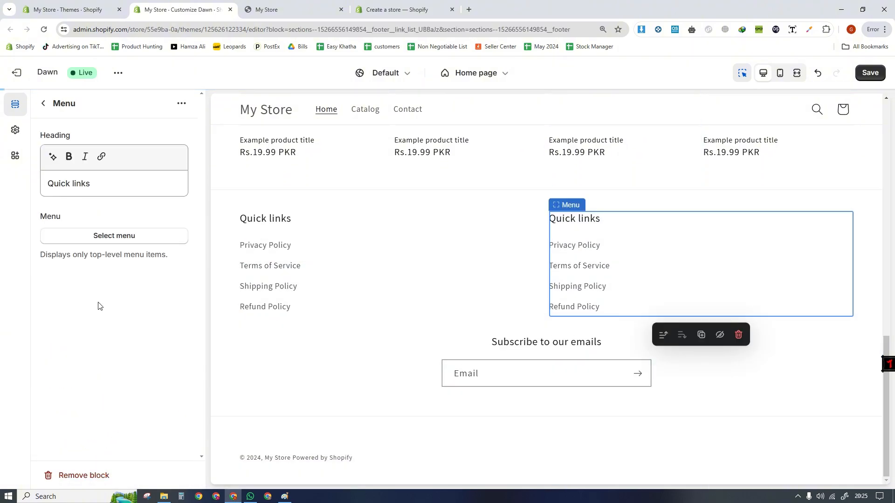
left_click(101, 239)
left_click(86, 234)
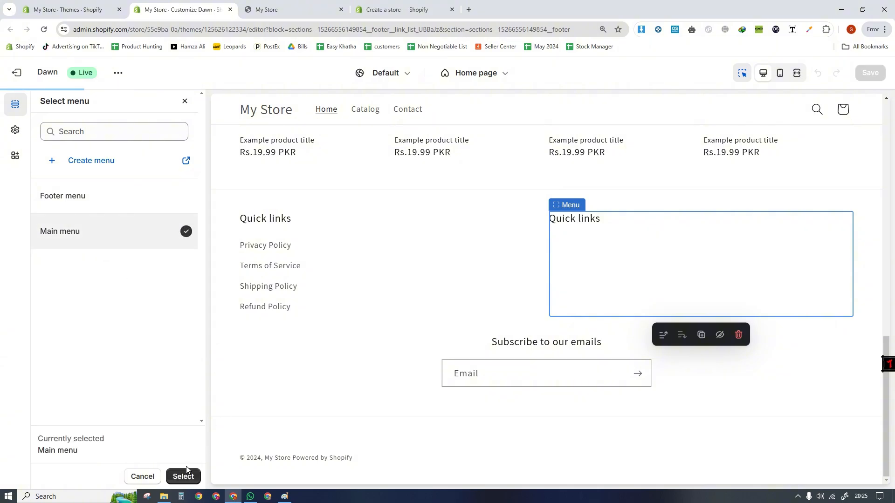
left_click(183, 477)
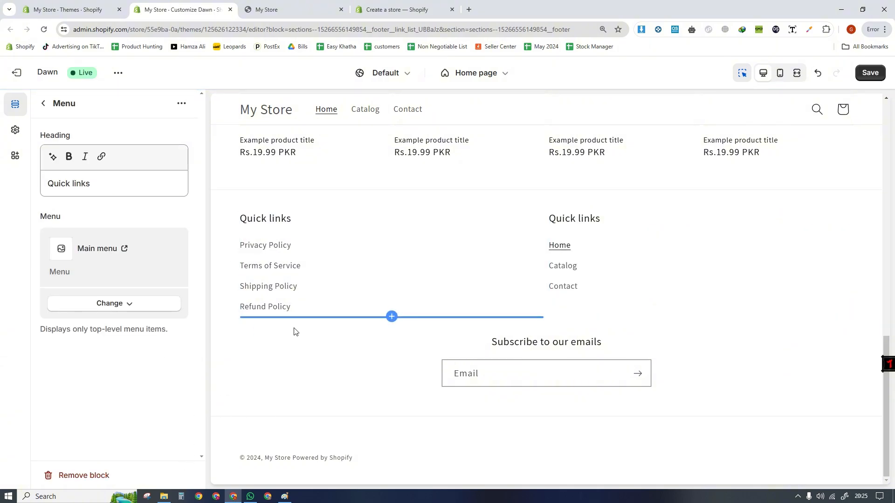
left_click(77, 476)
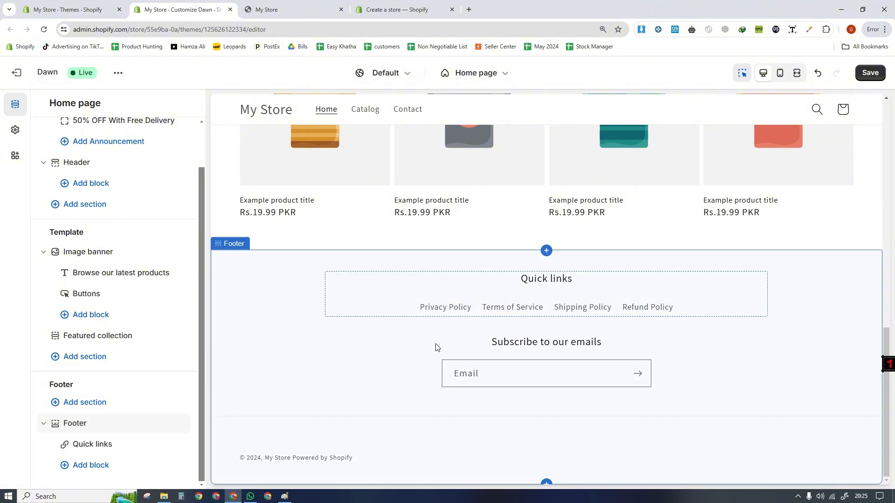
- Turn on Show policy links in the footer's settings
left_click(288, 365)
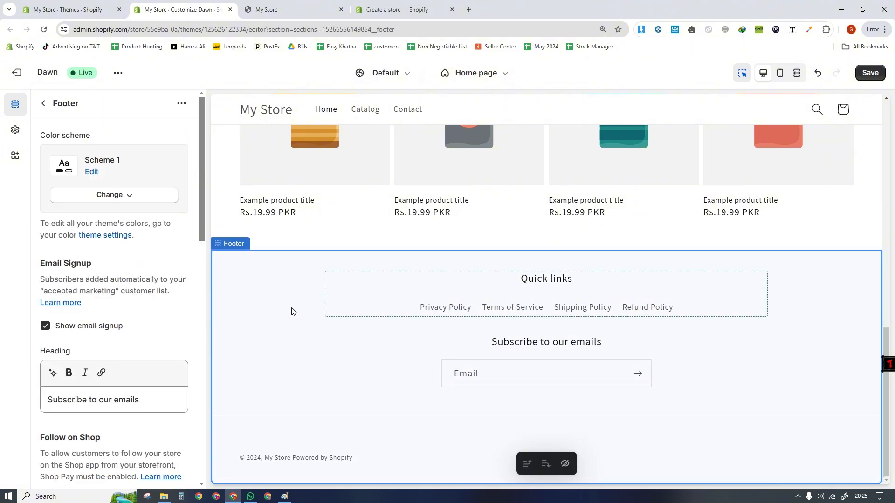
left_click_drag(200, 220, 194, 388)
scroll(165, 402, "down", 2)
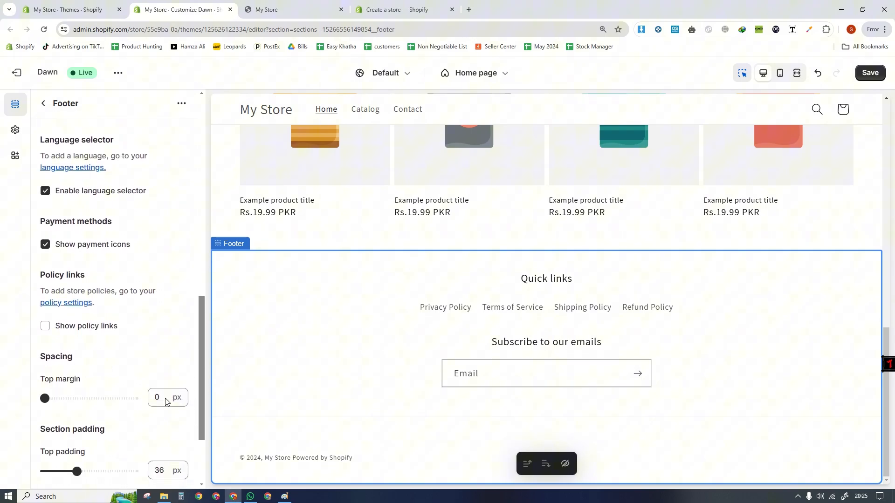
left_click(46, 327)
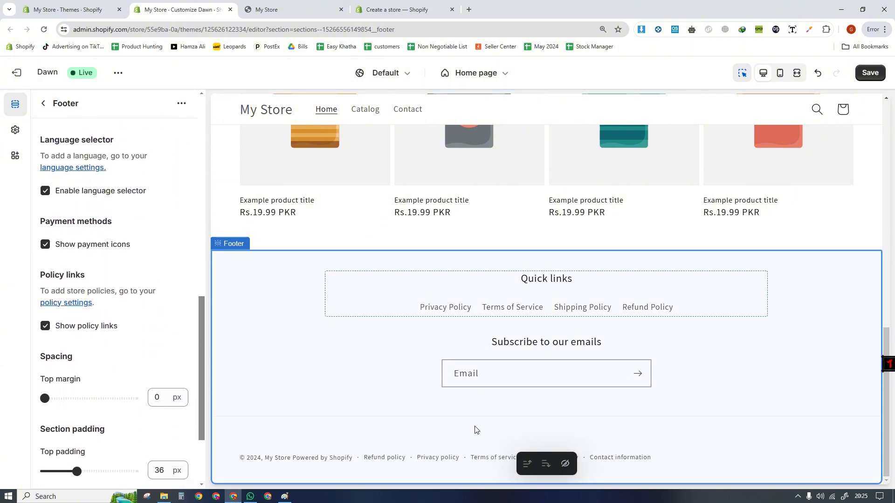
- Remove the Quick links menu block from the footer
left_click(353, 292)
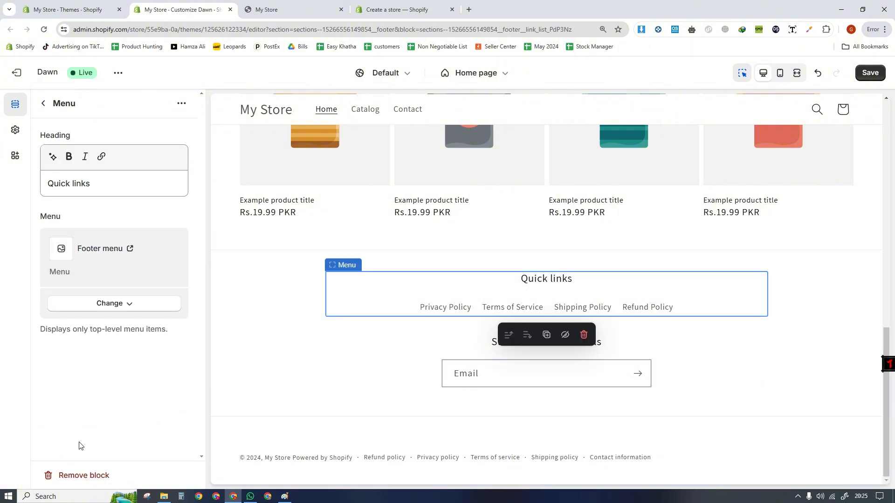
left_click(77, 474)
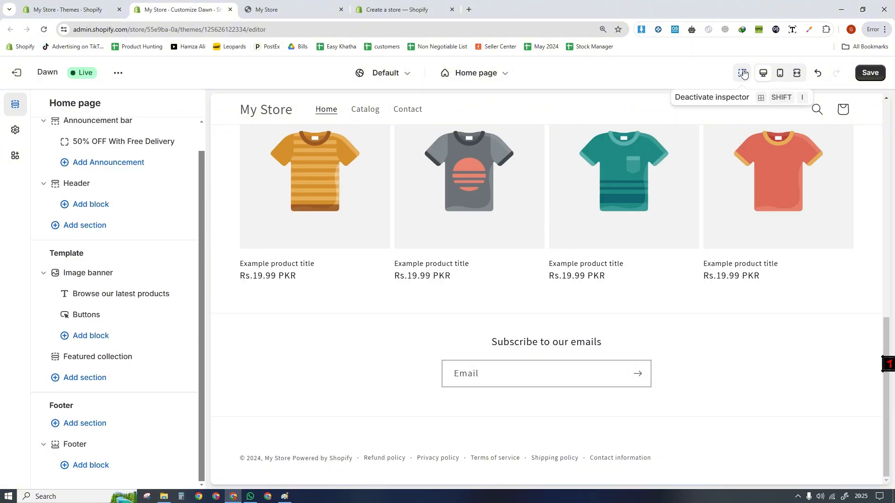
- Open the footer's settings and toggle the email signup off and back on
left_click(442, 346)
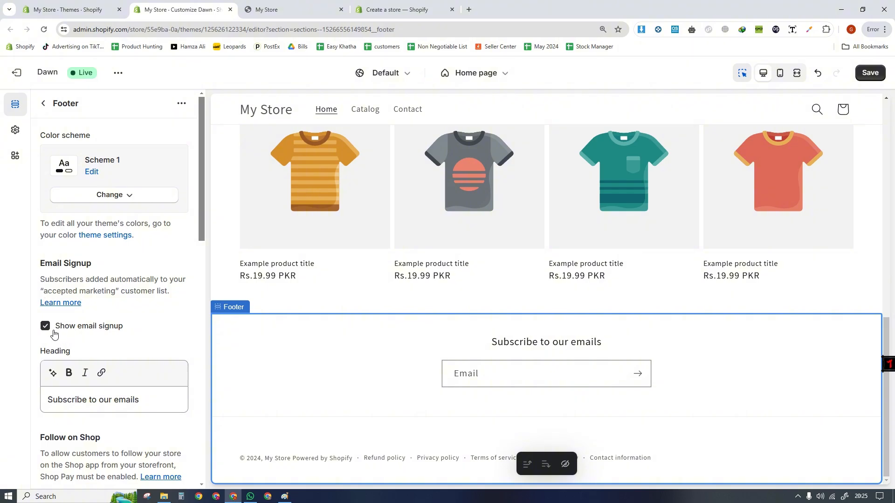
left_click(50, 331)
left_click(46, 329)
- Set the footer's bottom and top padding to 12 px each and save the theme
left_click_drag(203, 213, 219, 457)
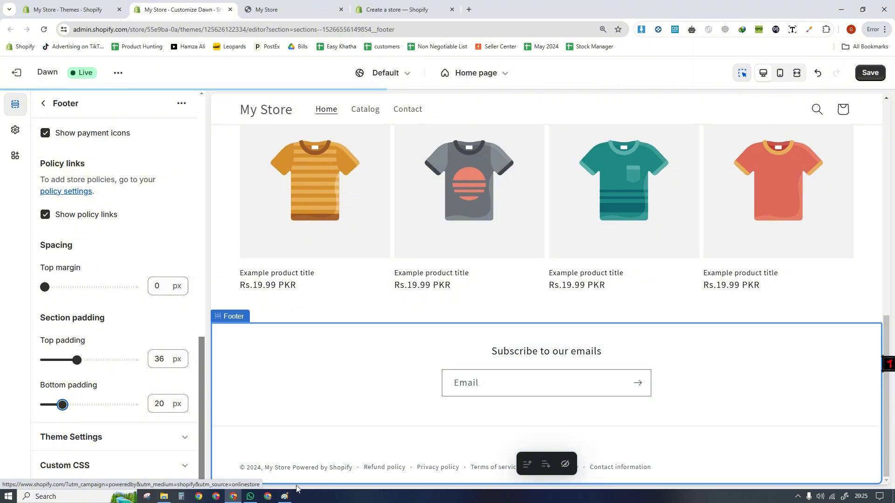
left_click_drag(62, 405, 55, 405)
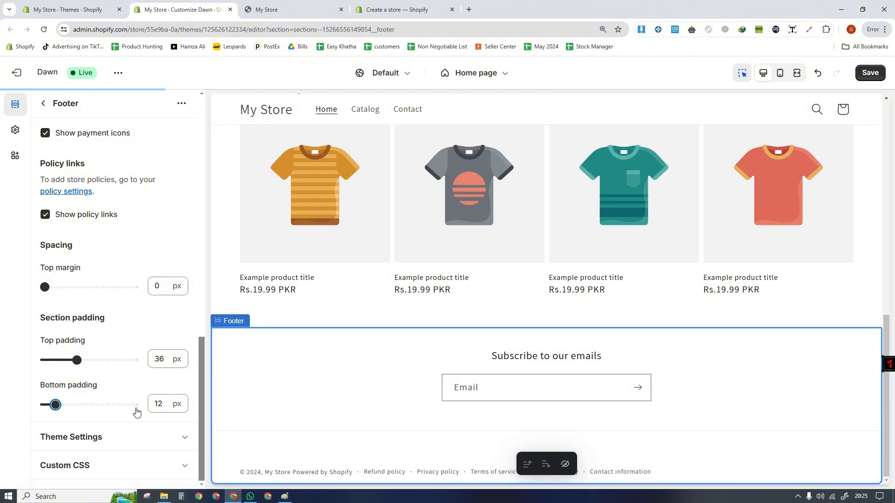
left_click_drag(76, 360, 51, 360)
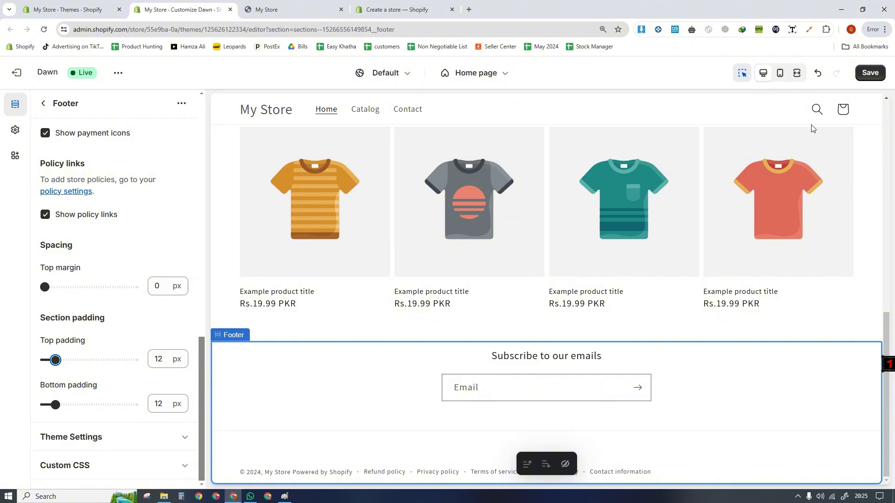
left_click(870, 73)
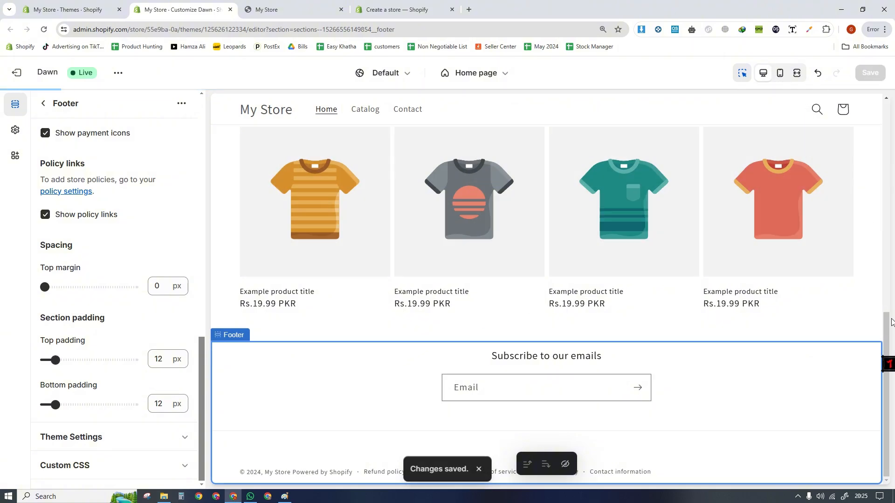
left_click_drag(891, 323, 890, 376)
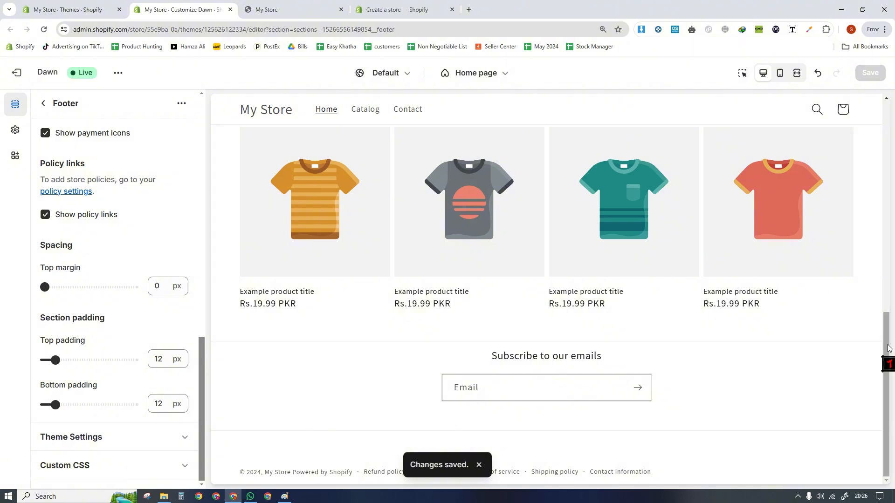
- Open bleame.com in a new tab and go to its Try Us Risk Free section near the page's end
left_click(479, 465)
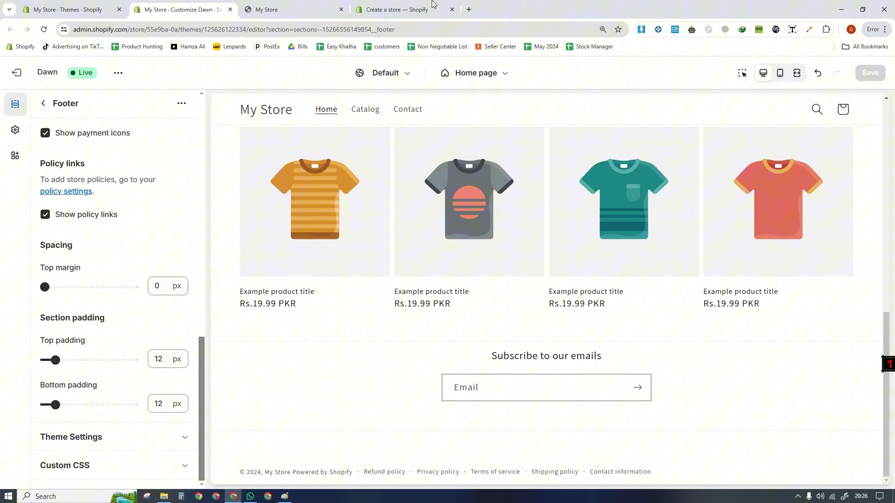
left_click(469, 9)
type("ble")
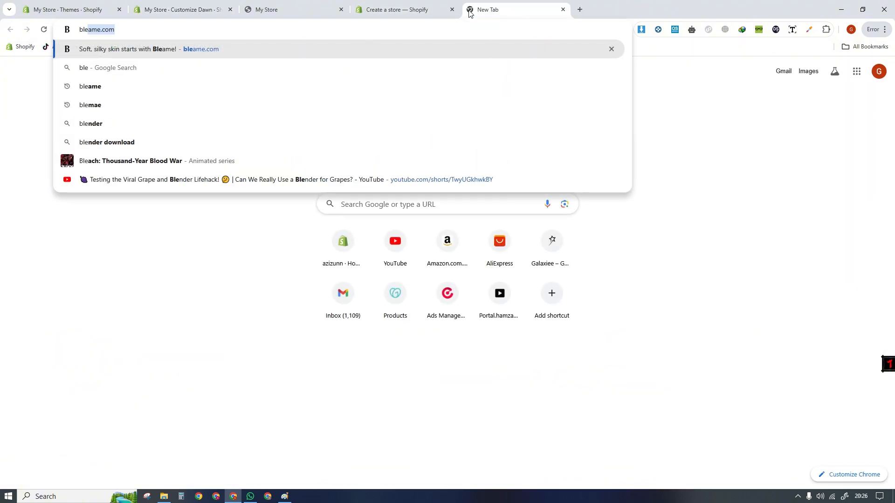
key("Return")
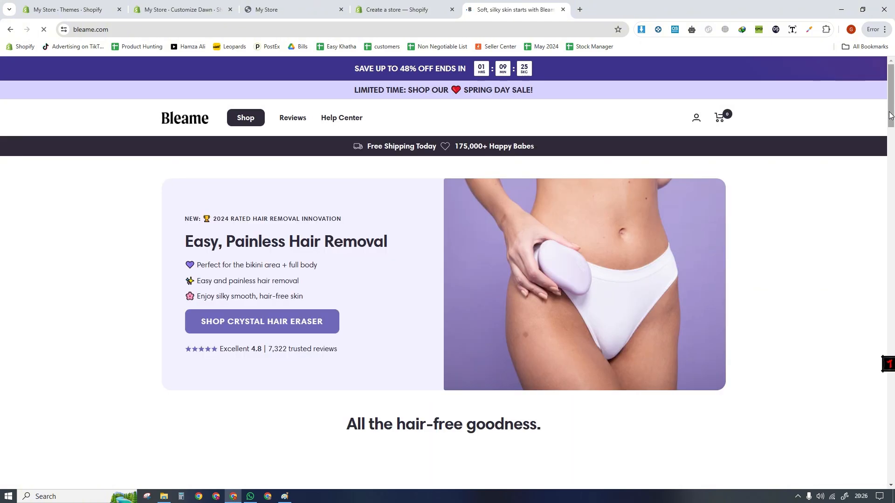
left_click_drag(892, 113, 894, 400)
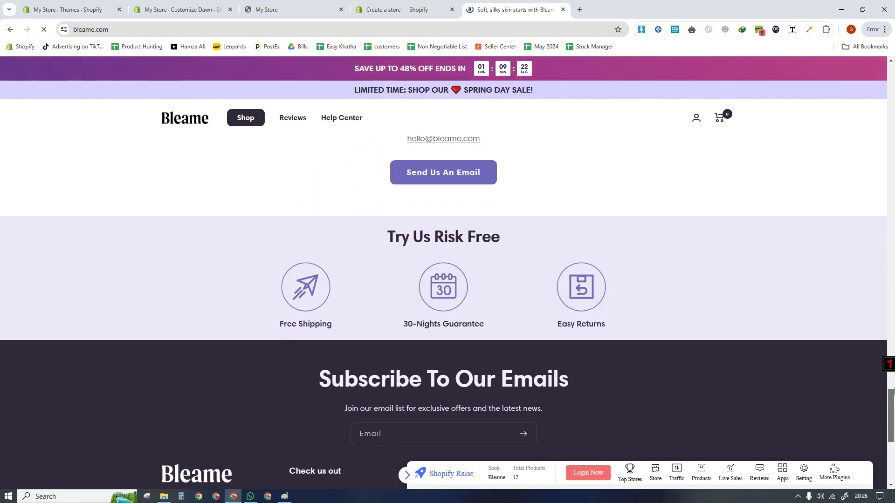
- Examine the Try Us Risk Free icons with their captions and the email subscription area on the Bleame home page
left_click_drag(386, 237, 538, 248)
left_click(315, 324)
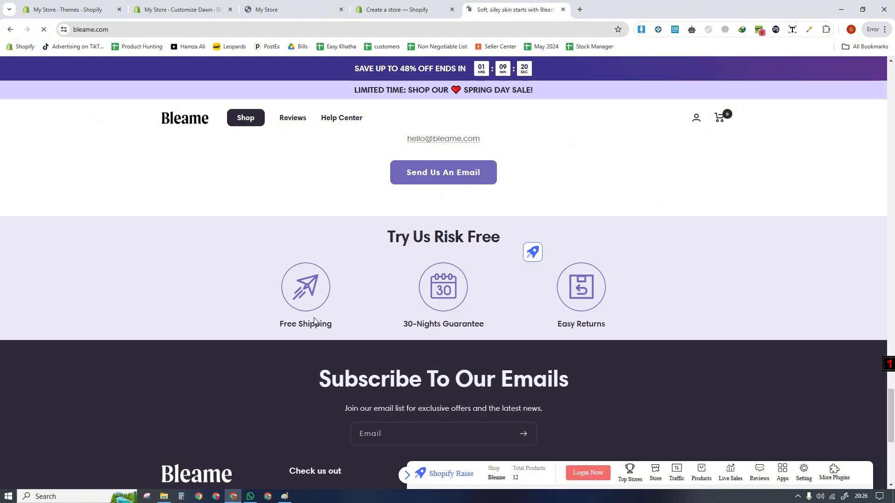
left_click_drag(280, 325, 607, 327)
left_click(496, 346)
left_click(542, 346)
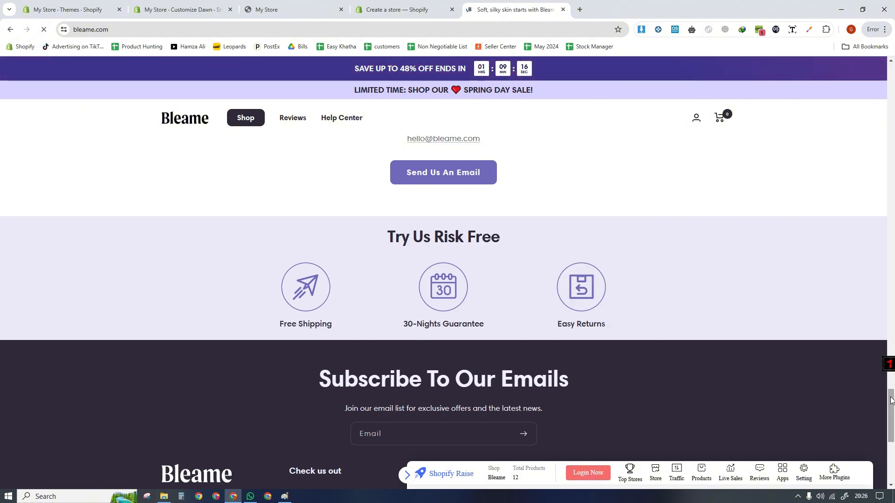
scroll(765, 379, "down", 2)
left_click_drag(340, 293, 543, 312)
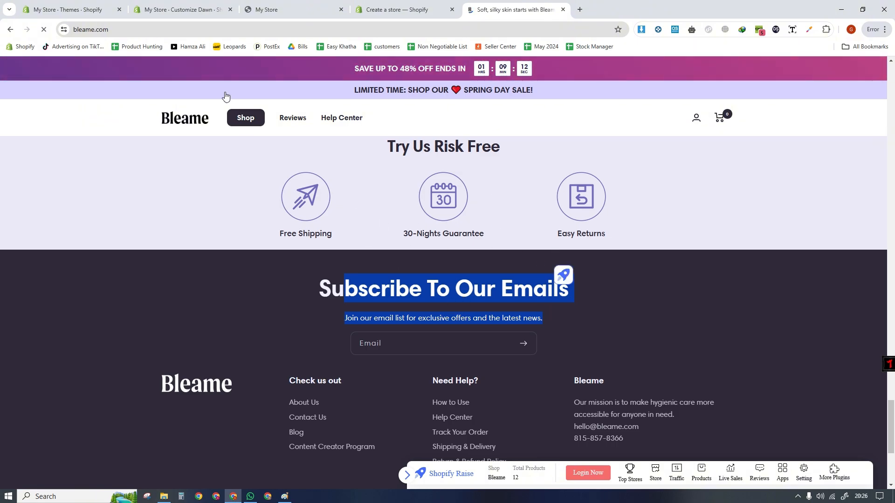
- Open icons8.com in another new tab
left_click(184, 10)
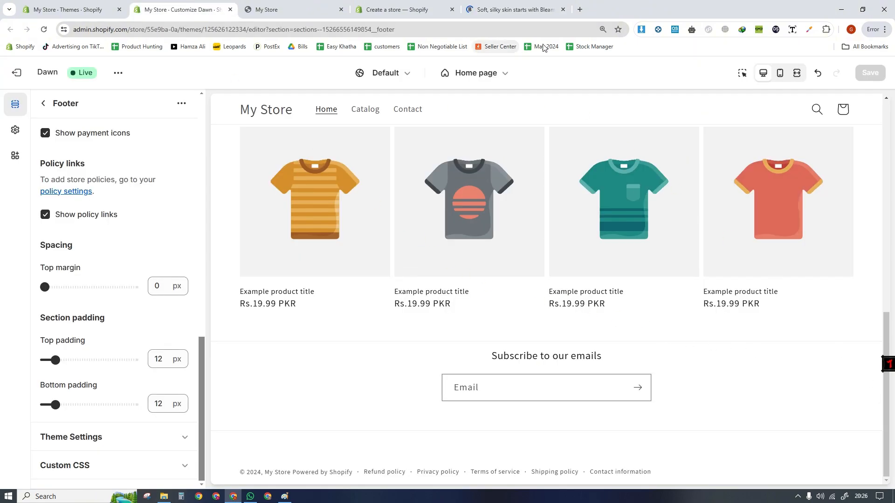
left_click(581, 10)
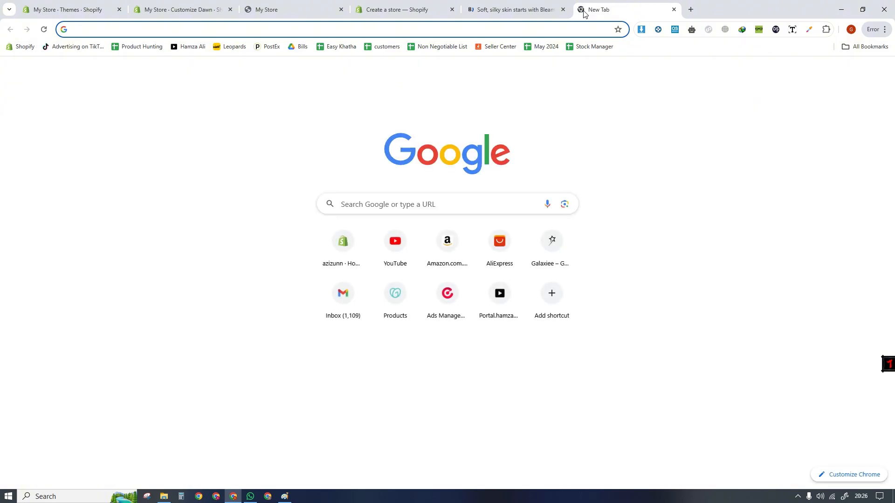
type("icon")
key("Return")
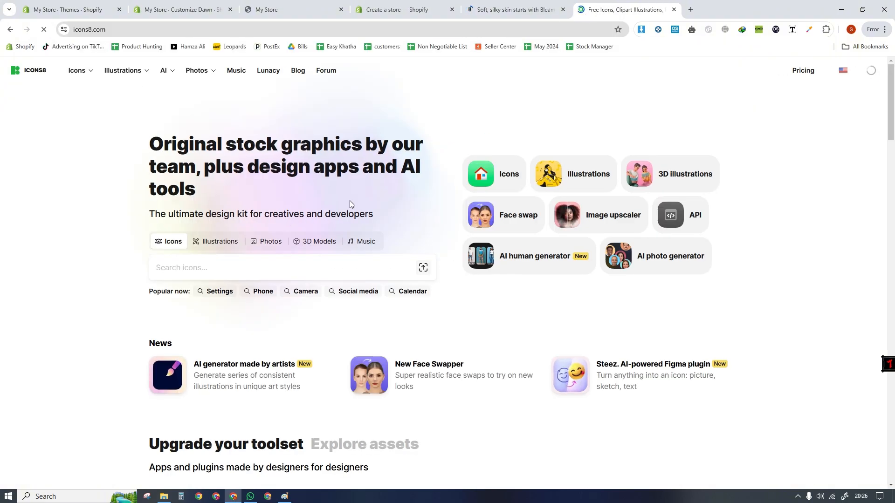
scroll(890, 157, "down", 5)
left_click_drag(890, 158, 893, 90)
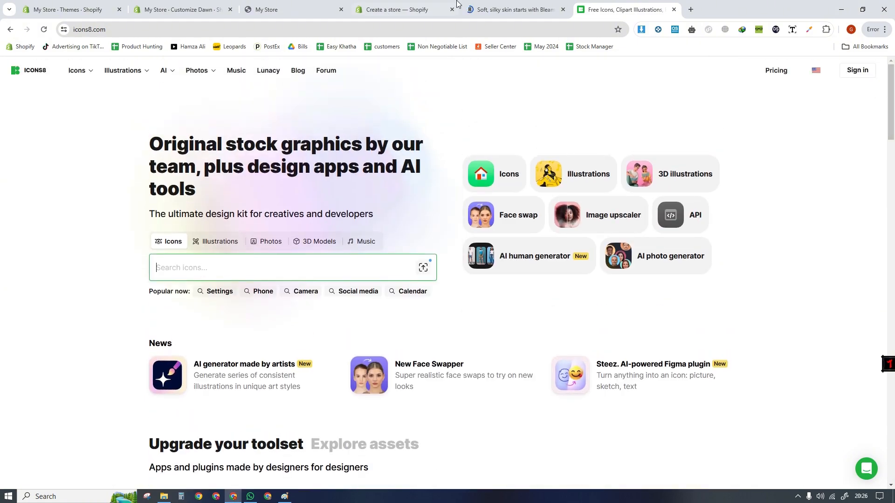
left_click(490, 7)
left_click(583, 9)
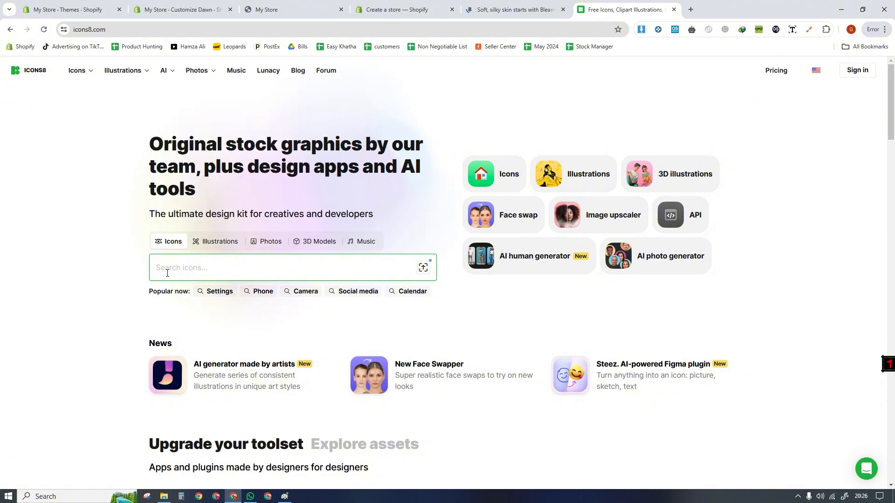
- Search Icons8 for shipping icons and copy the iOS 17 Outlined delivery truck with a check mark
type("shipping")
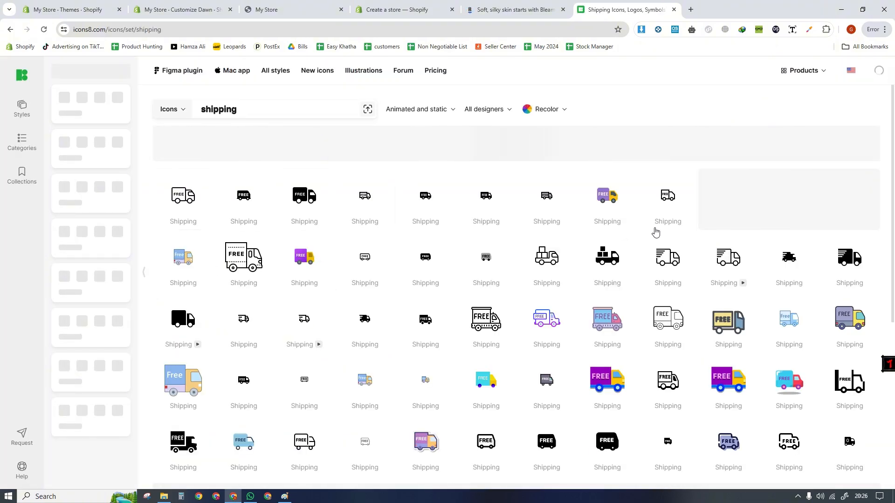
scroll(894, 232, "down", 1)
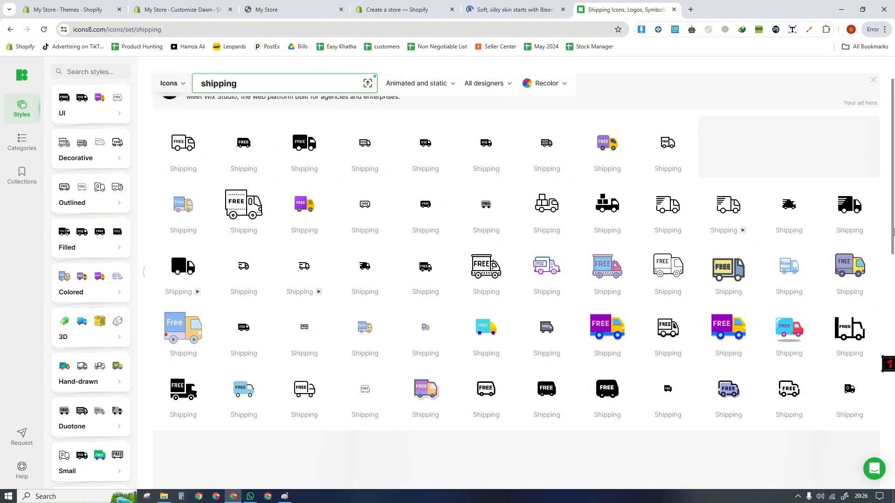
scroll(893, 232, "down", 4)
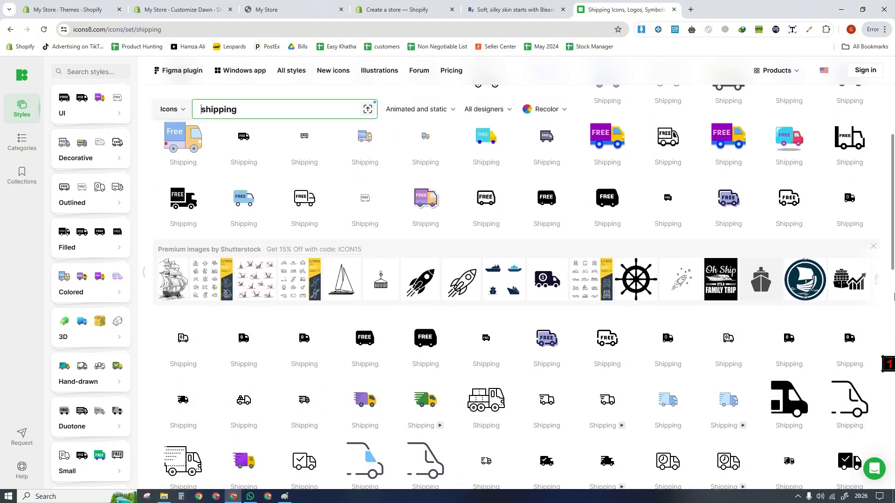
scroll(894, 297, "down", 5)
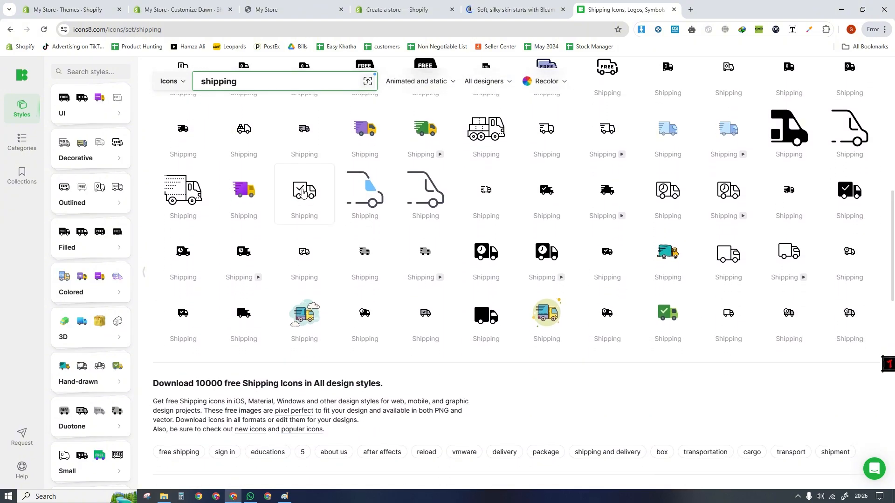
left_click(303, 191)
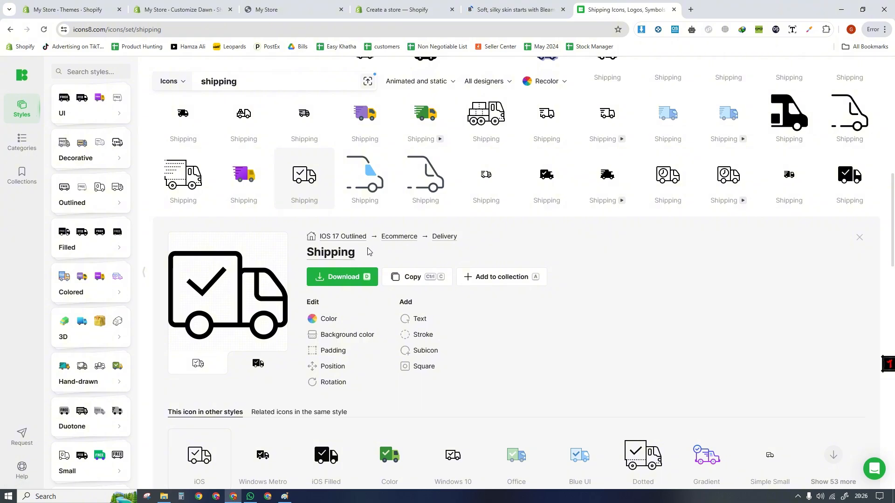
left_click(407, 278)
left_click(406, 299)
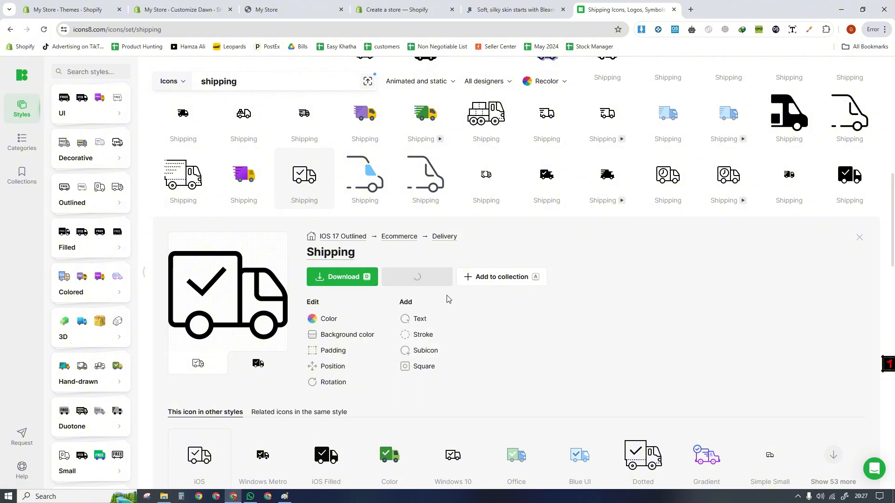
- Open remove.bg in a new tab, paste the copied truck icon and download its background-free version
left_click(688, 12)
type("re")
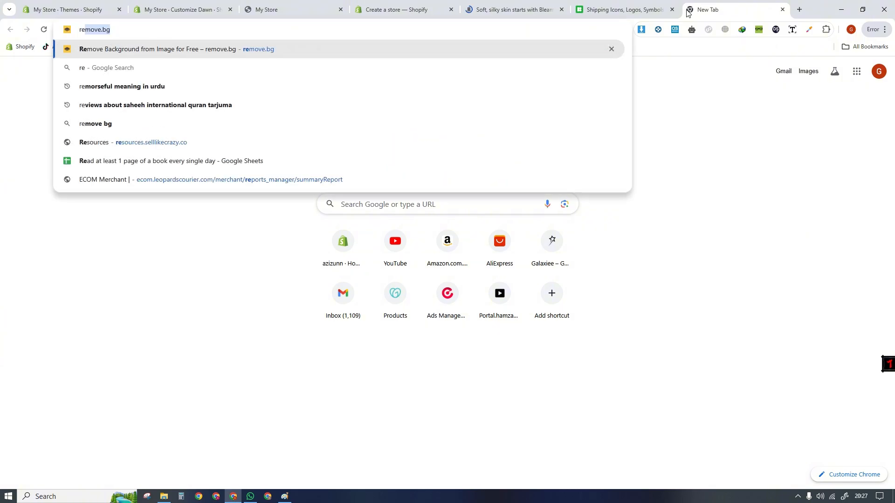
key("Return")
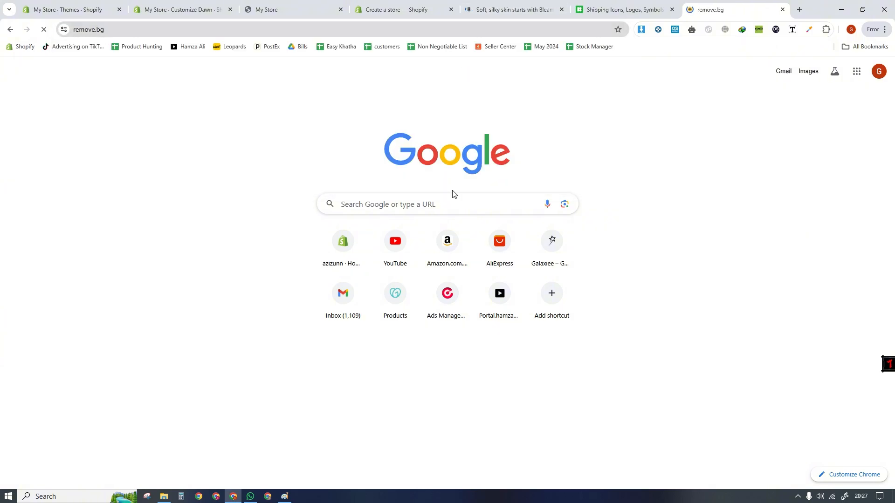
left_click(620, 7)
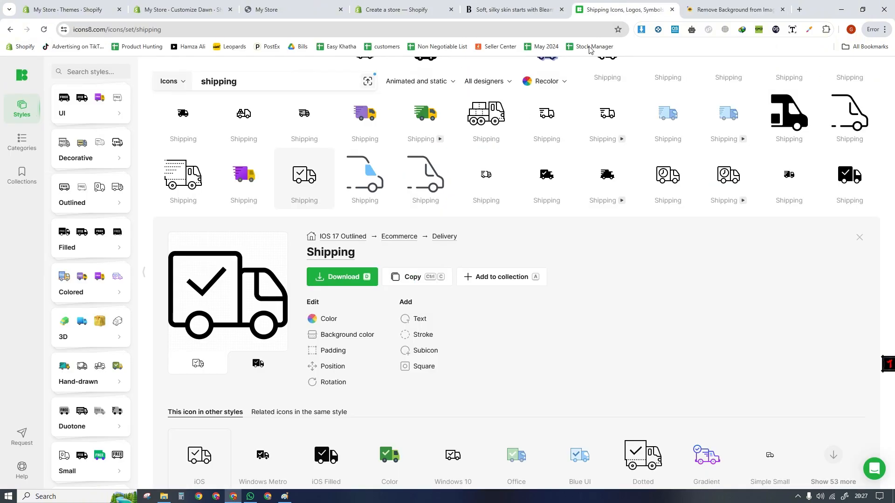
left_click(397, 278)
left_click(404, 303)
key("ctrl+Tab")
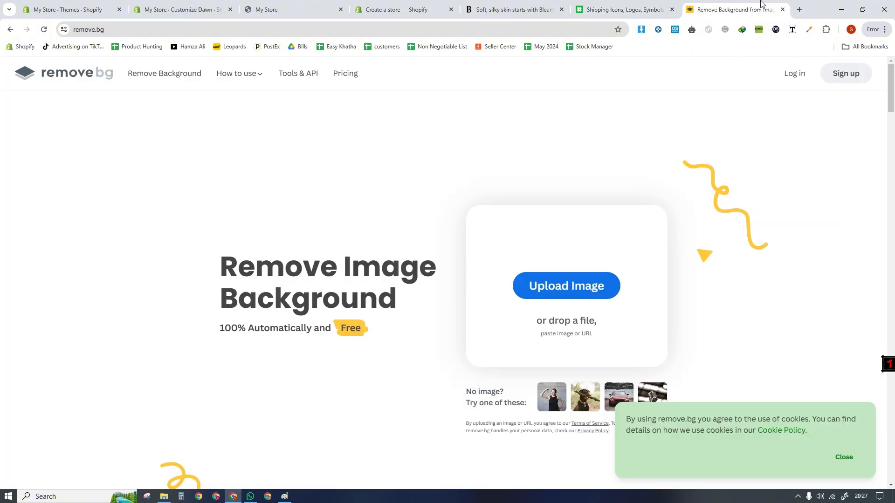
key("ctrl+v")
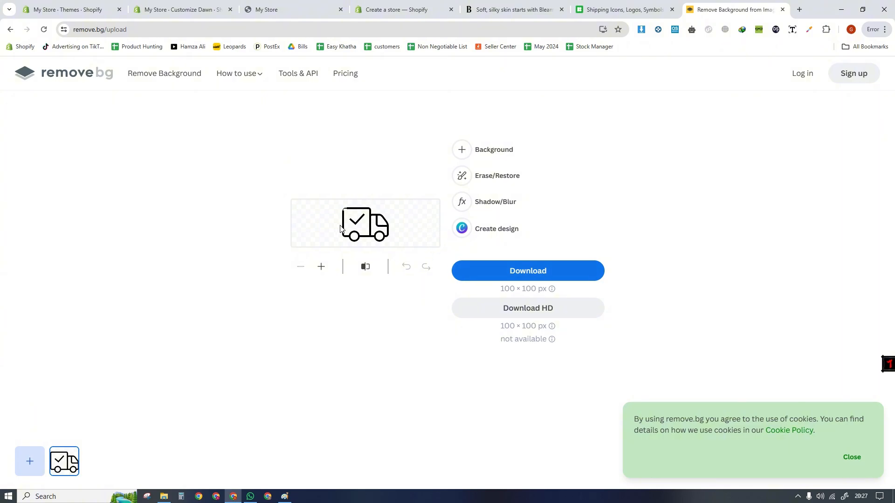
left_click(528, 271)
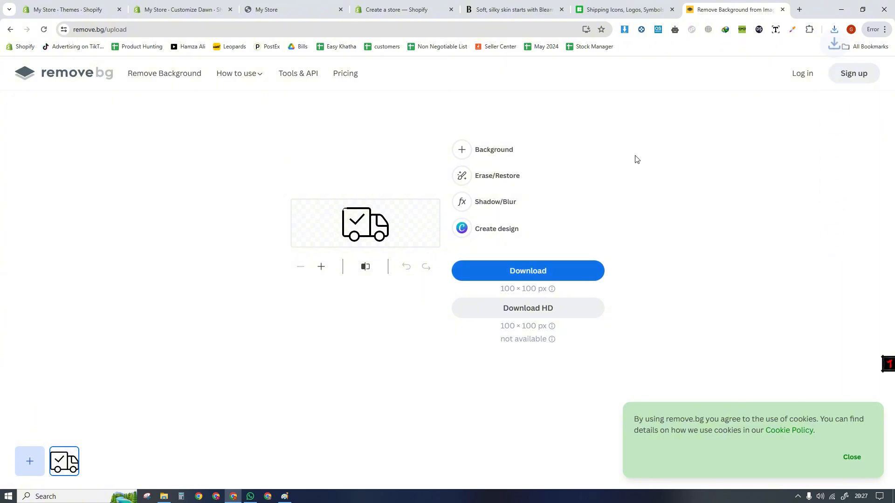
- Return to the Dawn theme editor and add a Multicolumn section below Featured collection on the home page
left_click(300, 6)
left_click(177, 5)
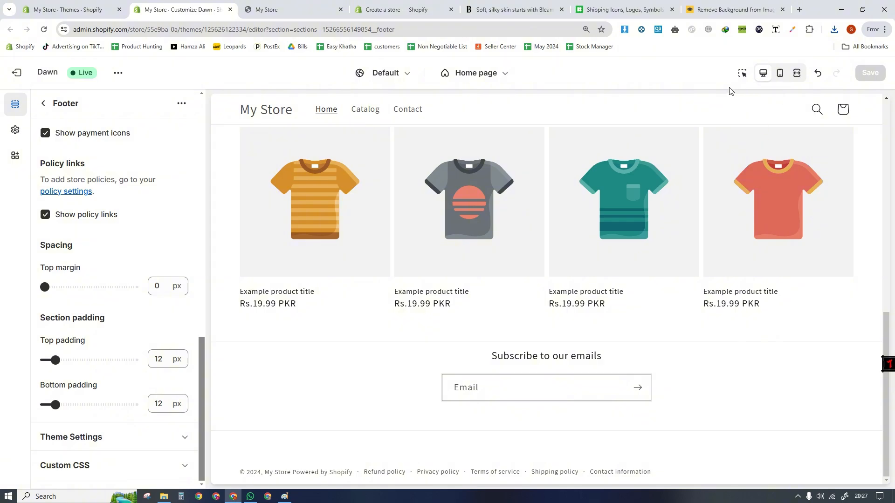
left_click(40, 105)
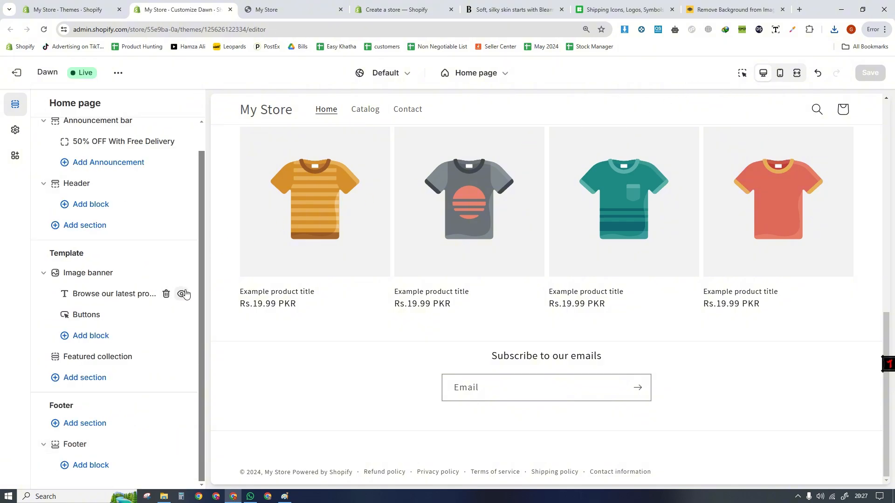
left_click(97, 379)
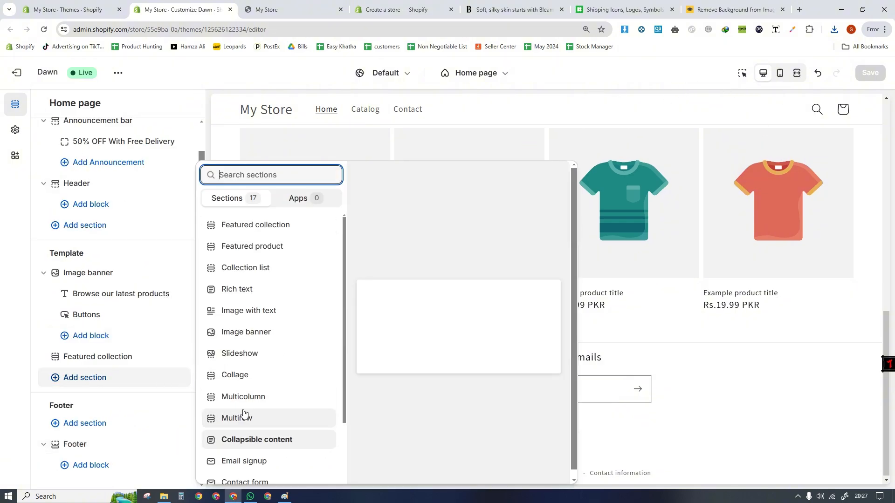
left_click(241, 403)
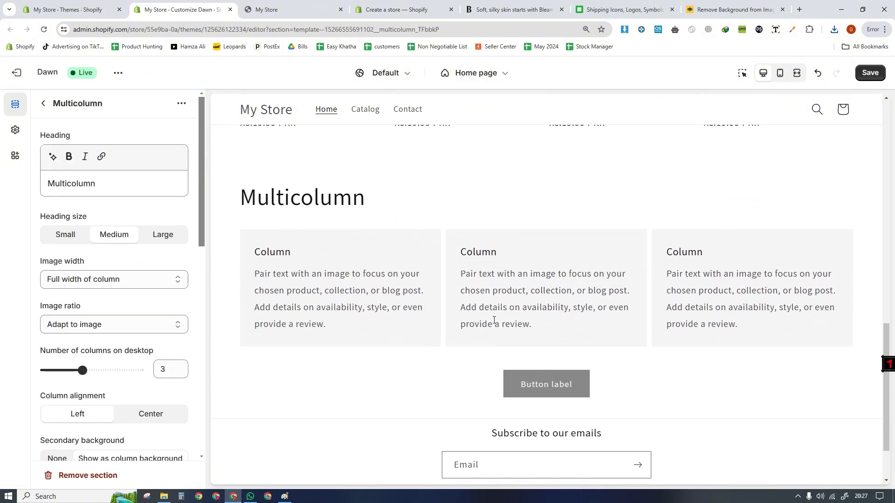
- Clear the Multicolumn section's heading and go back to the home page's section list
left_click_drag(201, 203, 199, 180)
left_click_drag(126, 185, 52, 183)
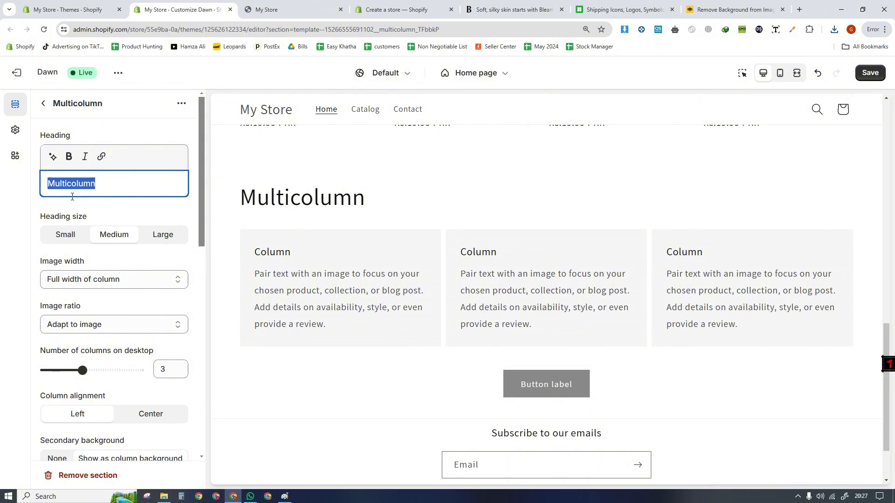
key("BackSpace")
left_click(41, 104)
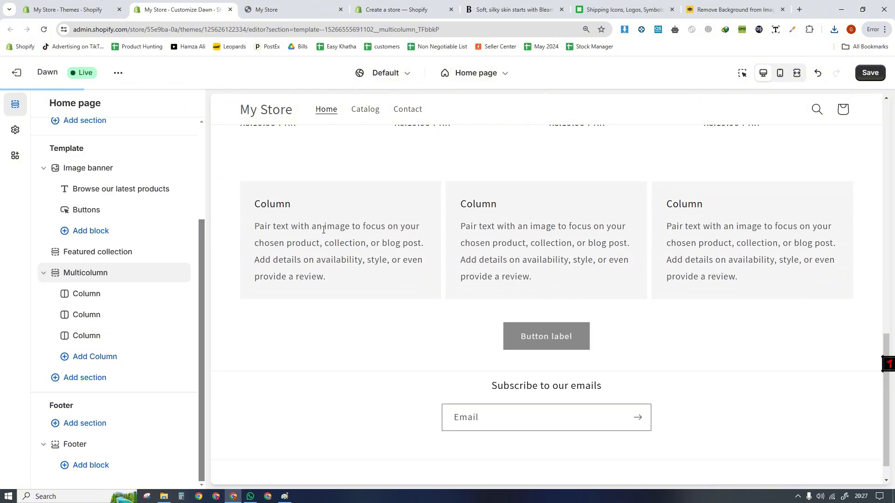
- Delete the first column's description and set its heading to Free Delivery
left_click(82, 296)
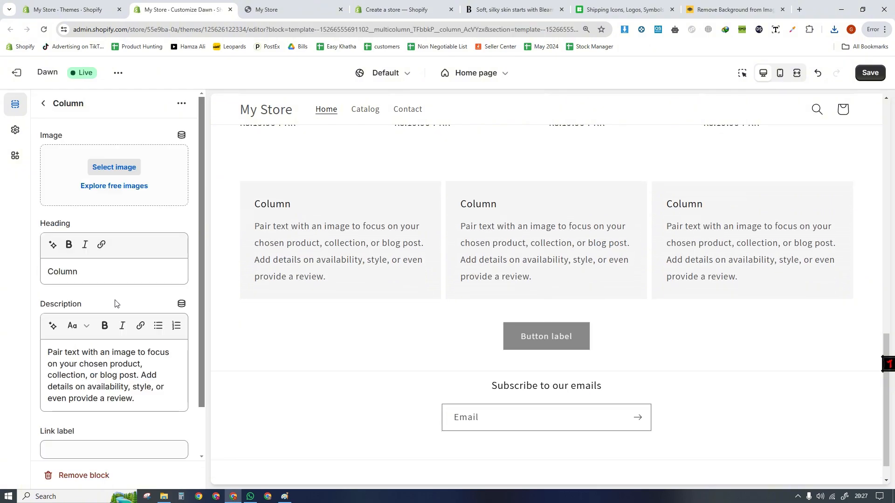
left_click_drag(143, 402, 29, 356)
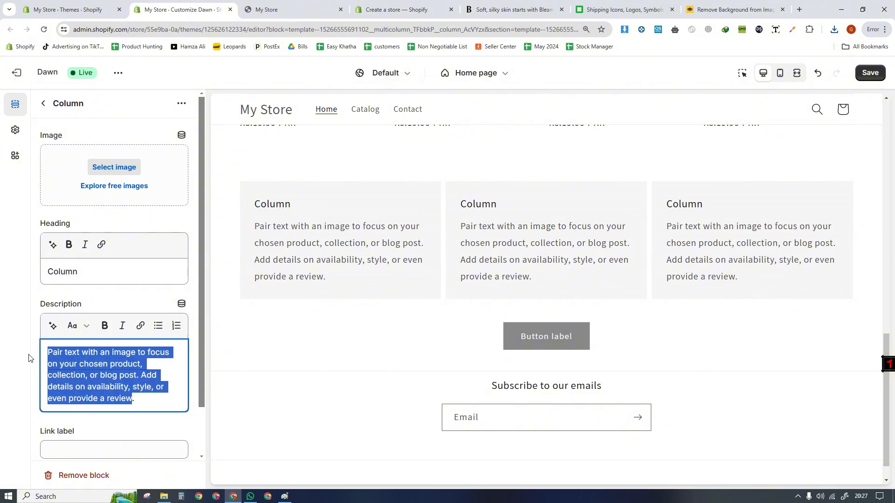
key("BackSpace")
left_click_drag(77, 277, 27, 280)
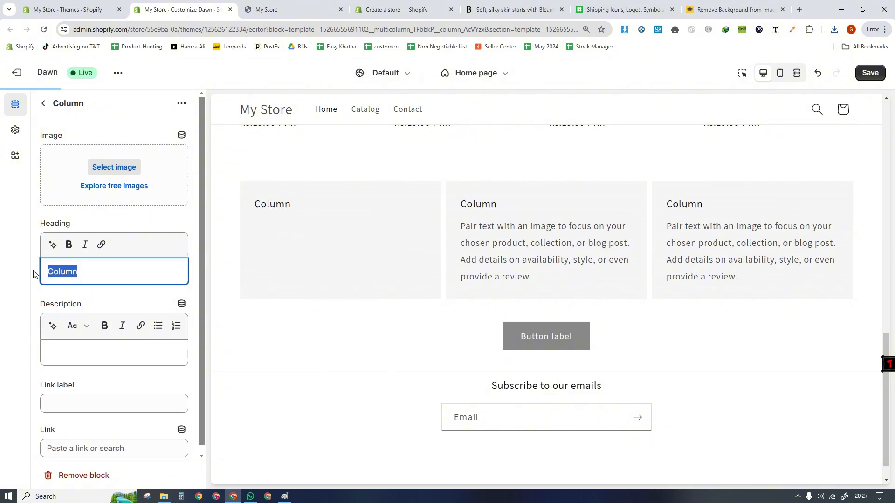
type("Free Delivery")
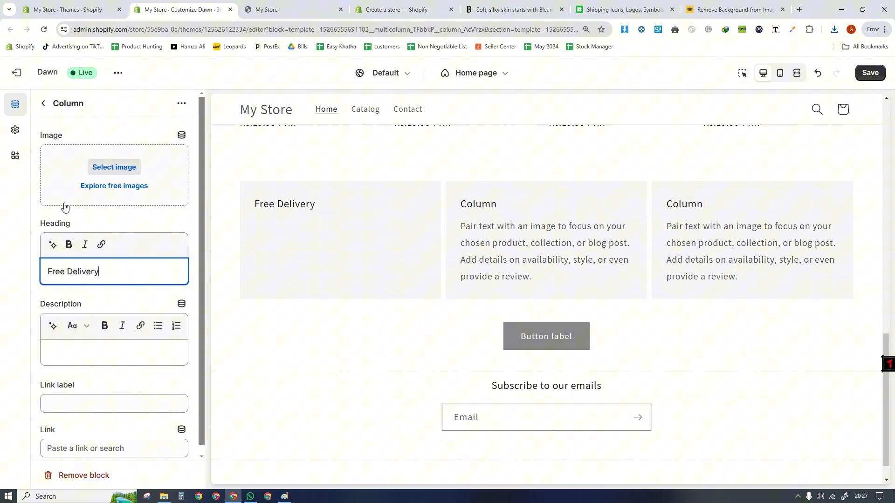
left_click(64, 207)
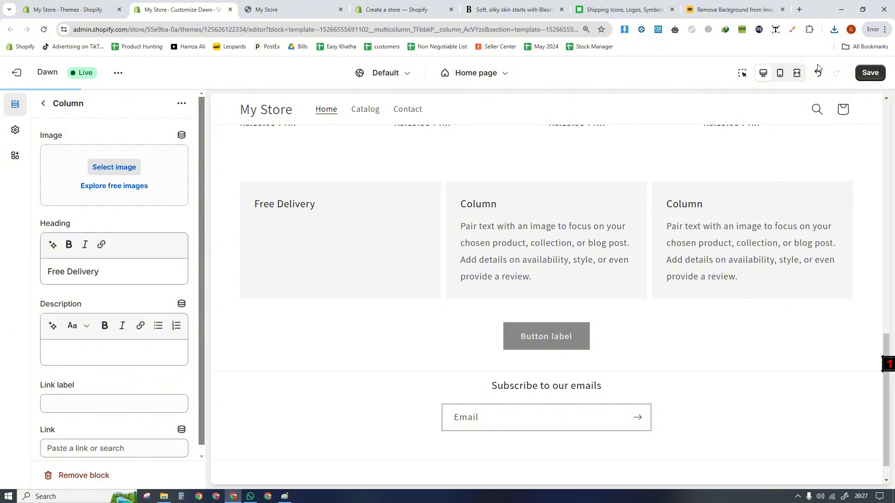
- Upload the downloaded background-free truck icon as the Free Delivery column's image and go back to the home page's section list
left_click(834, 29)
left_click_drag(763, 71, 157, 172)
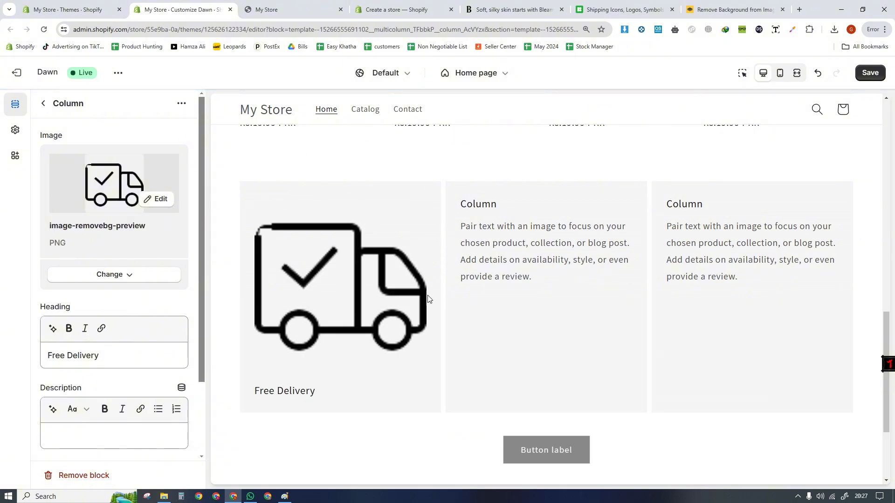
left_click(43, 103)
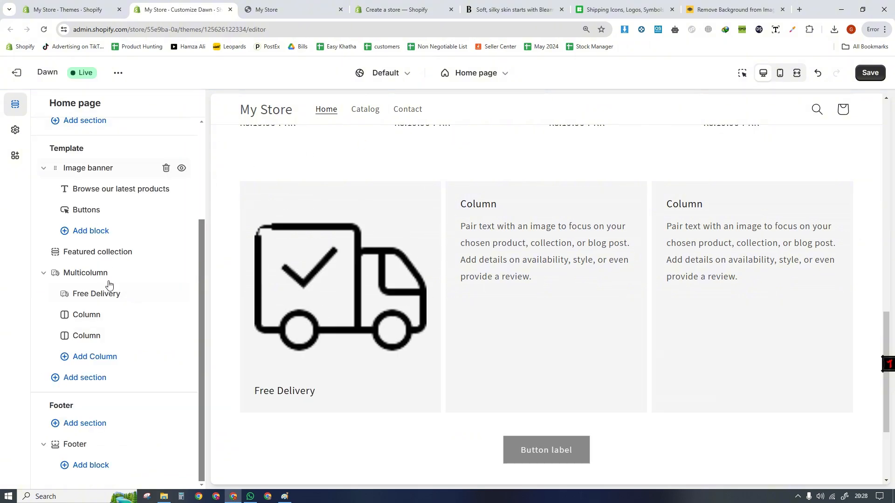
- Set the Multicolumn section's image width to One-third width of column and check the layout in the mobile preview
left_click(83, 278)
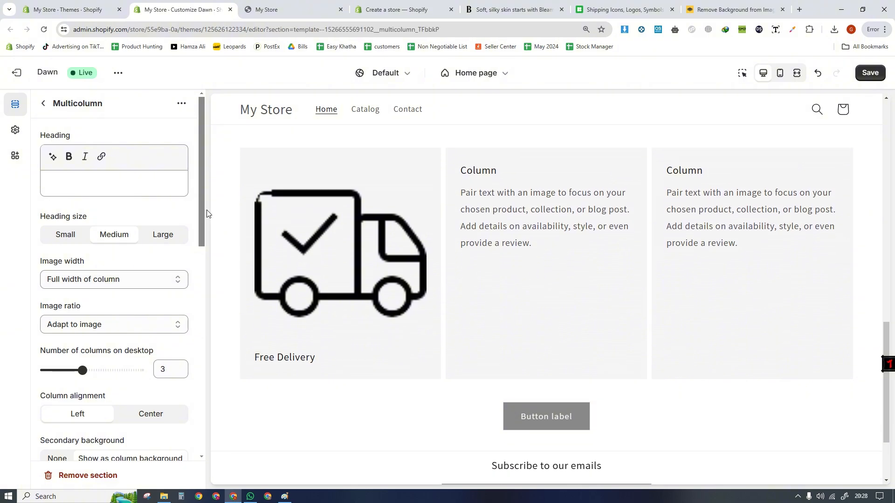
scroll(201, 219, "down", 2)
left_click(46, 221)
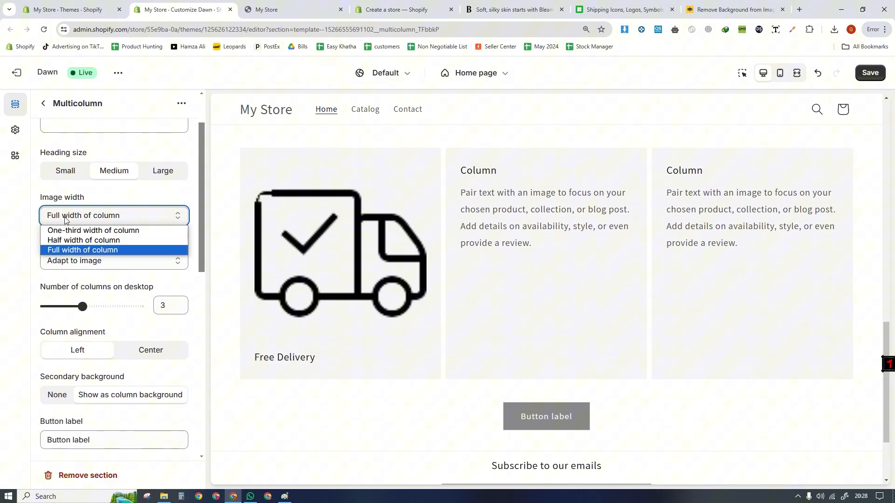
left_click(99, 227)
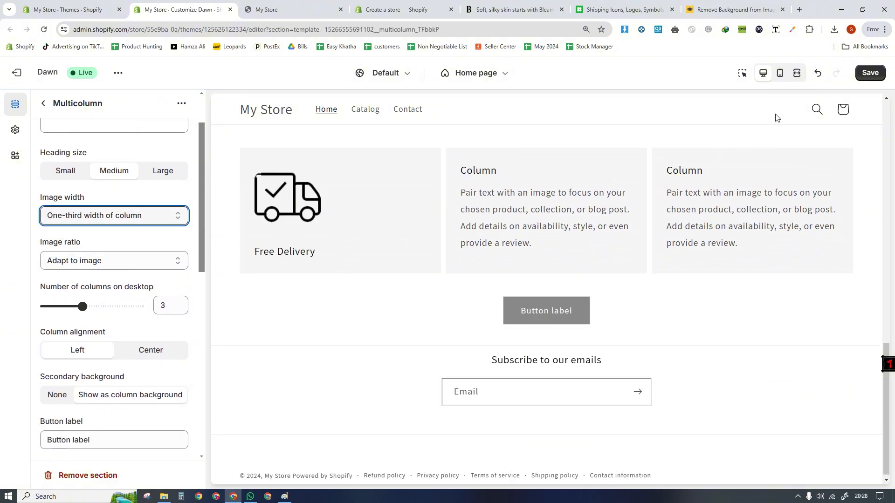
left_click(780, 79)
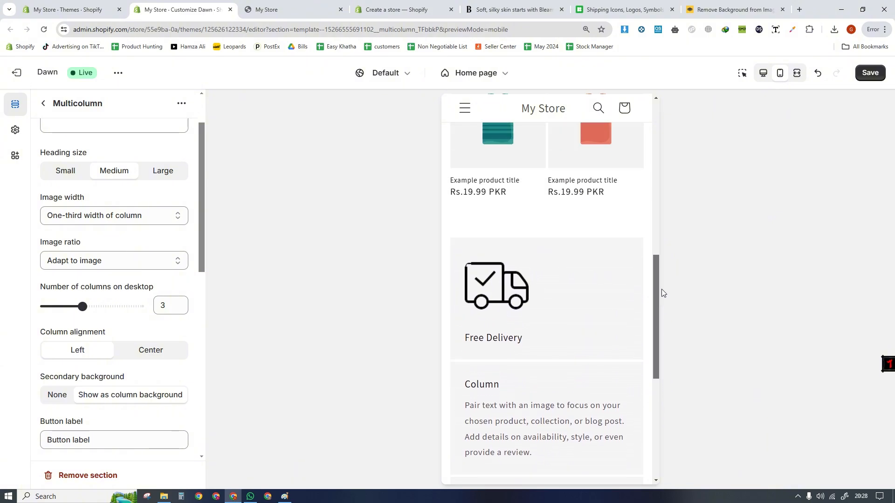
left_click(763, 73)
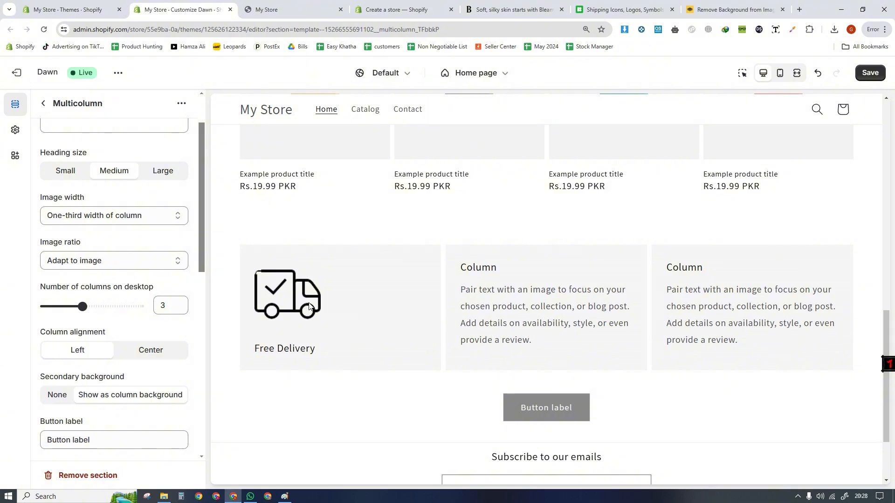
- Check the trust icons on the Bleame reference store and search Icons8 for warranty icons
left_click(621, 10)
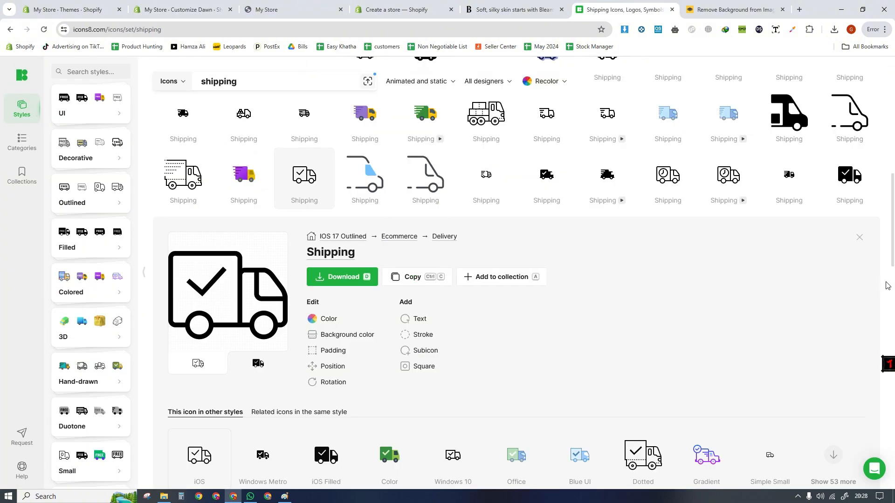
left_click(490, 5)
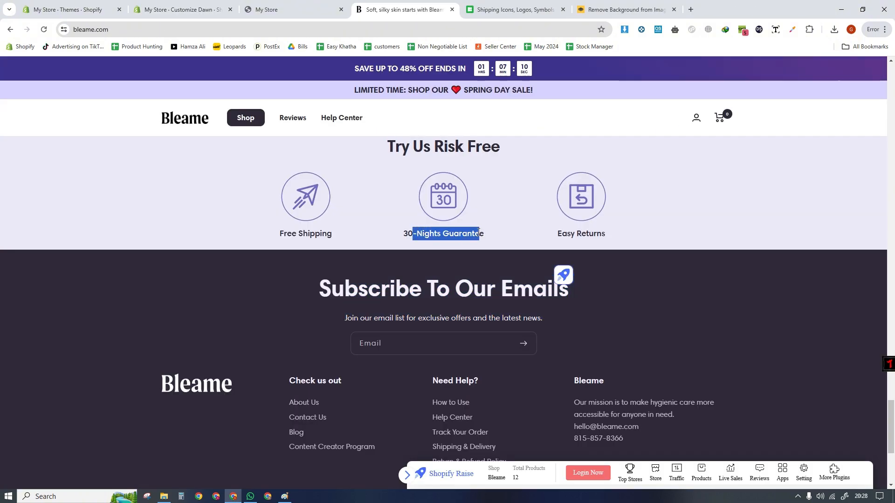
left_click(491, 6)
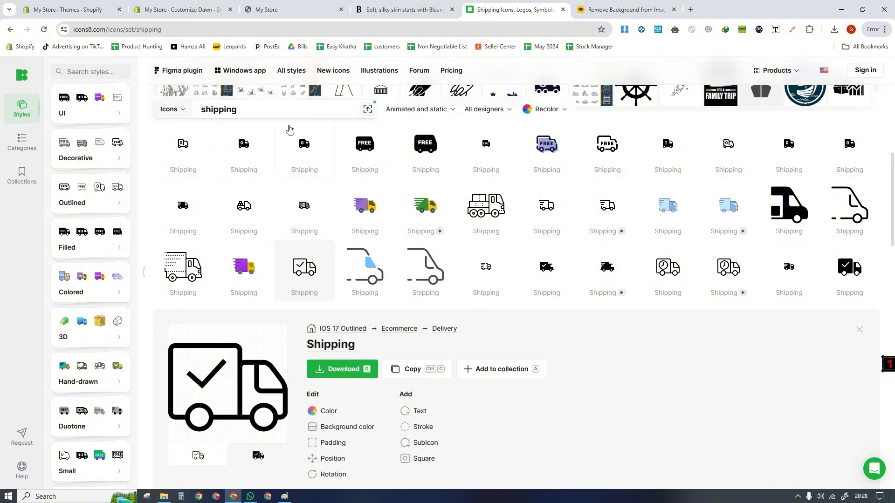
left_click_drag(264, 110, 174, 107)
type("warrant")
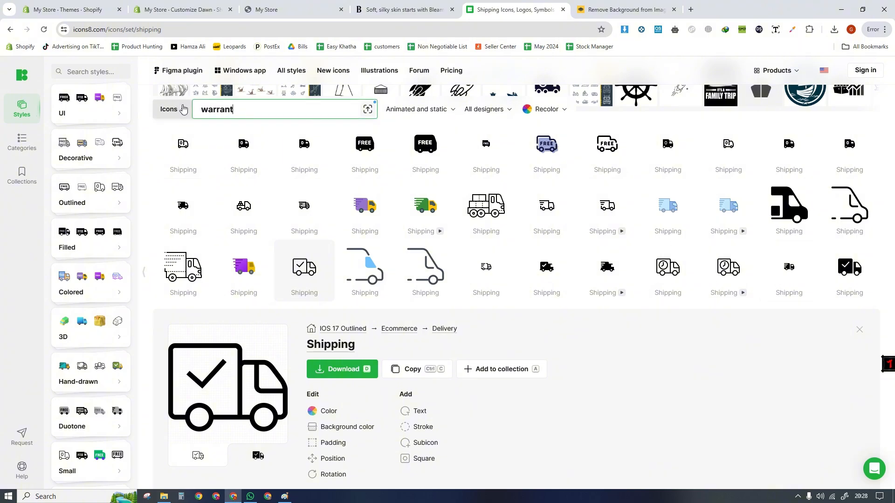
type("y")
key("Return")
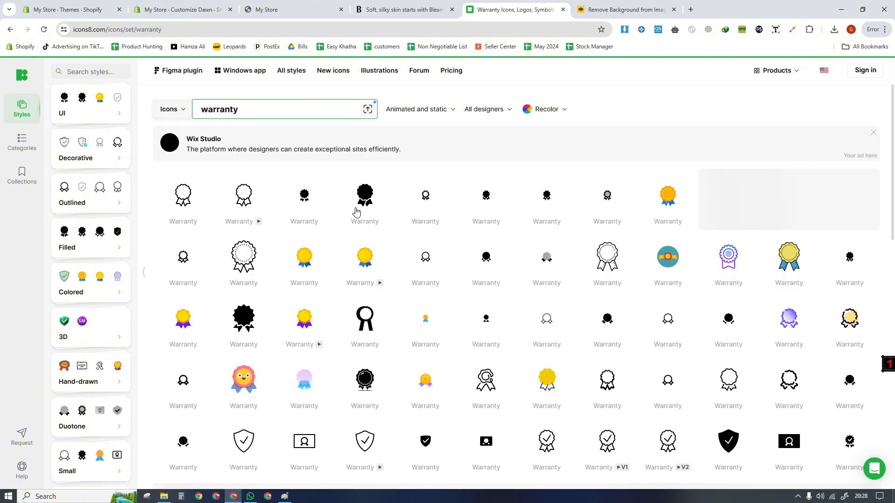
- Copy the outlined ribbon badge with a check mark from Icons8 and remove its background in remove.bg
scroll(420, 209, "down", 5)
left_click(550, 182)
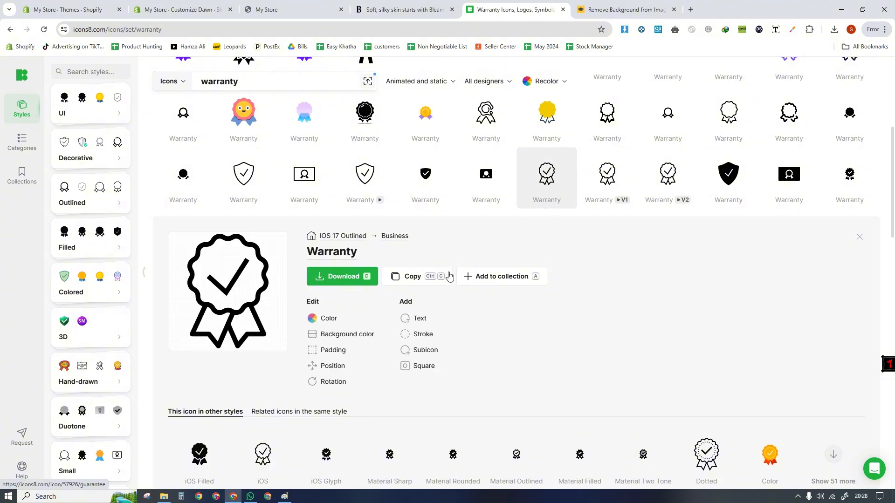
left_click(432, 277)
left_click(410, 300)
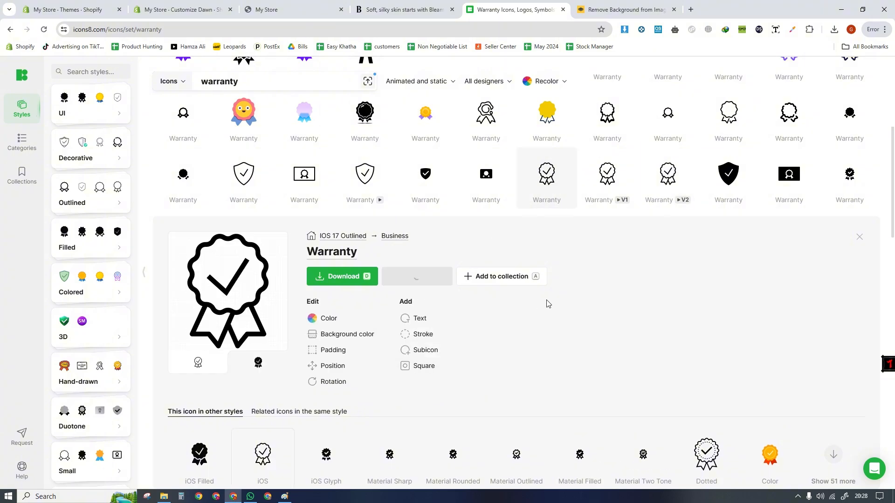
left_click(625, 9)
key("ctrl+v")
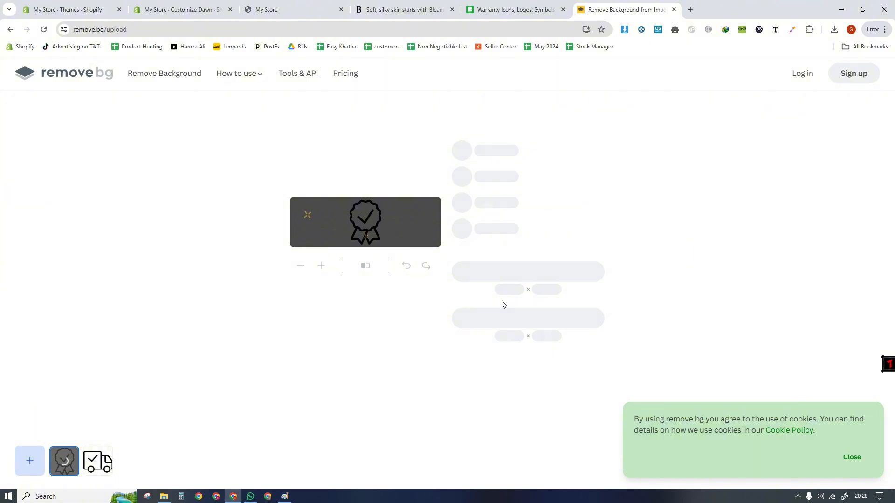
- Return to the Dawn theme editor and upload the background-free warranty badge as the second column's image
left_click(181, 9)
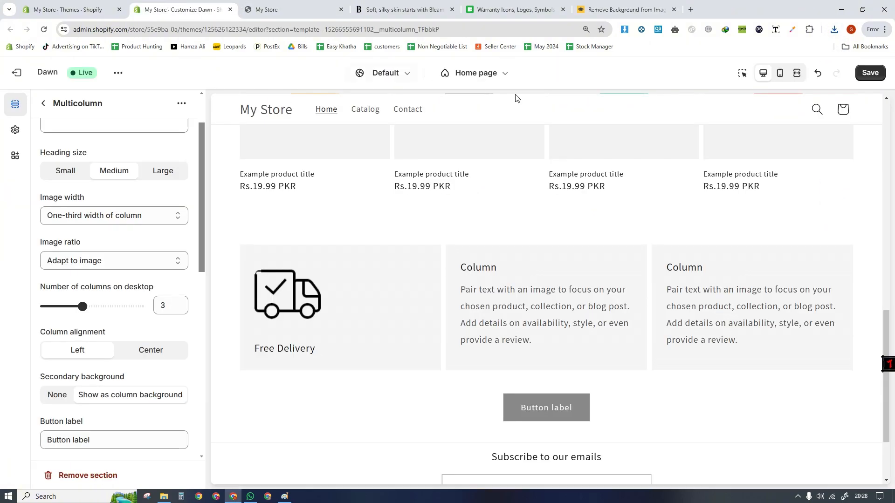
left_click(743, 72)
left_click(567, 285)
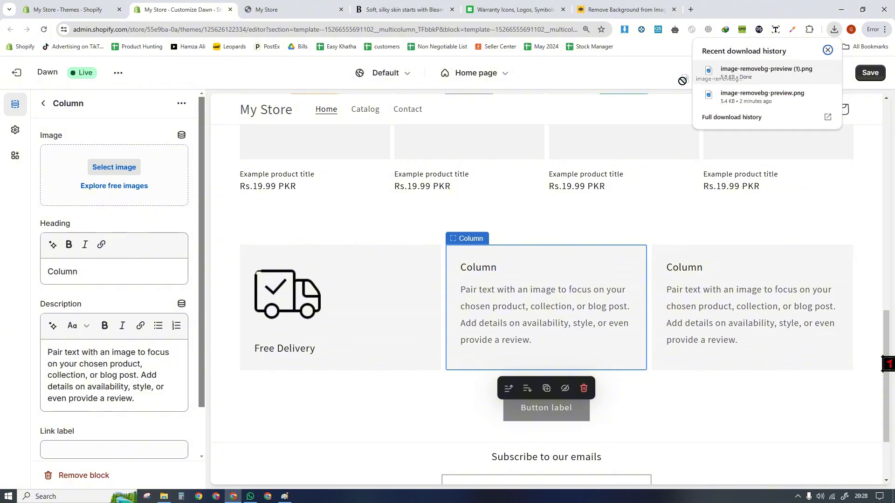
left_click_drag(726, 69, 130, 172)
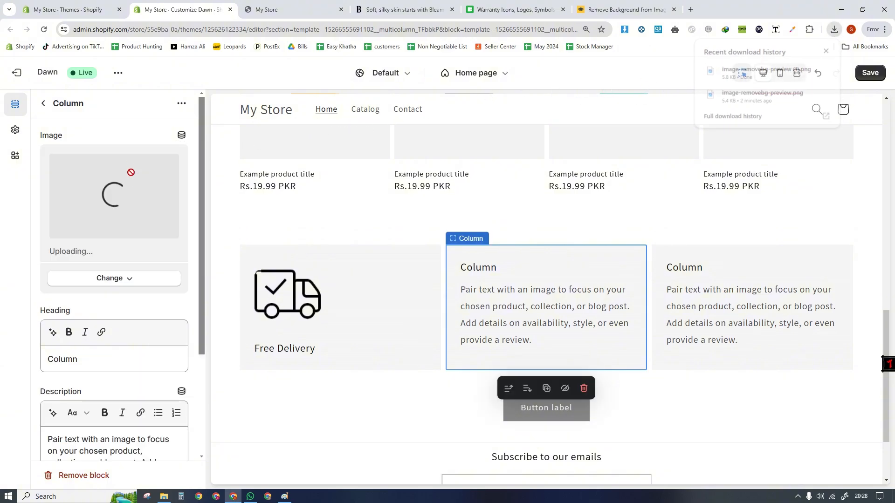
- Set the second column's heading to 15 Days Check Warranty
left_click_drag(95, 364, 14, 358)
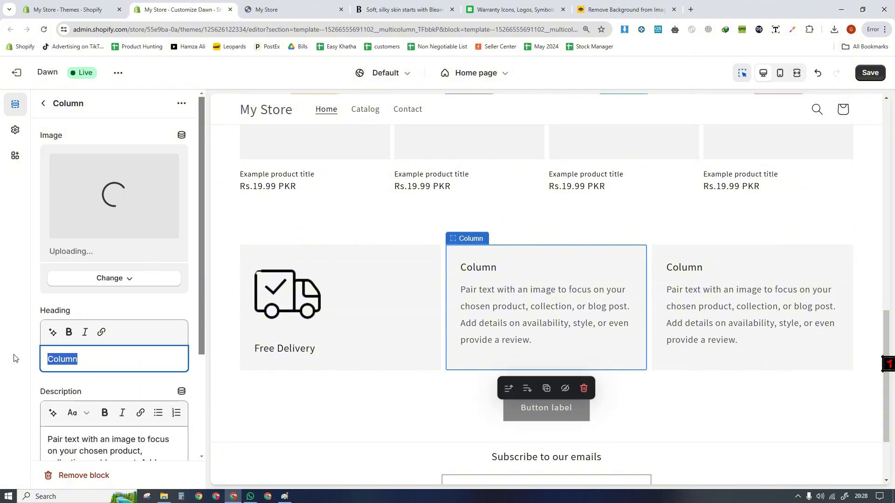
type("15 day")
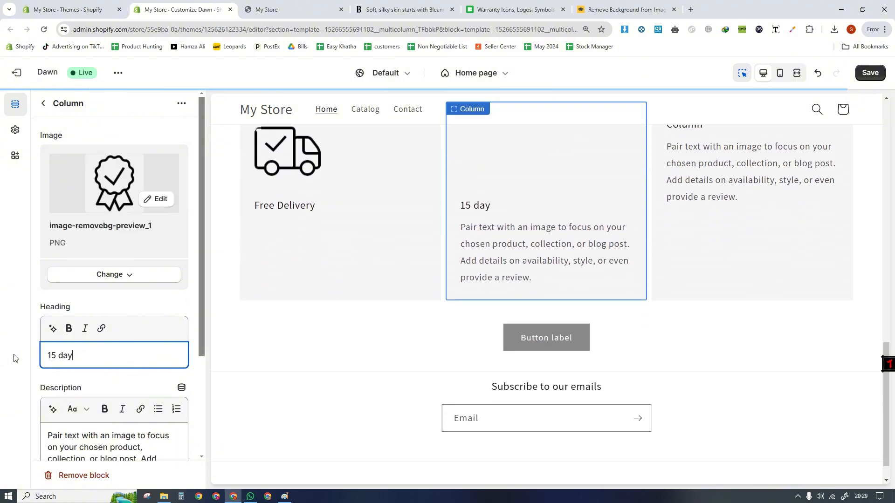
key("BackSpace")
key("BackSpace")
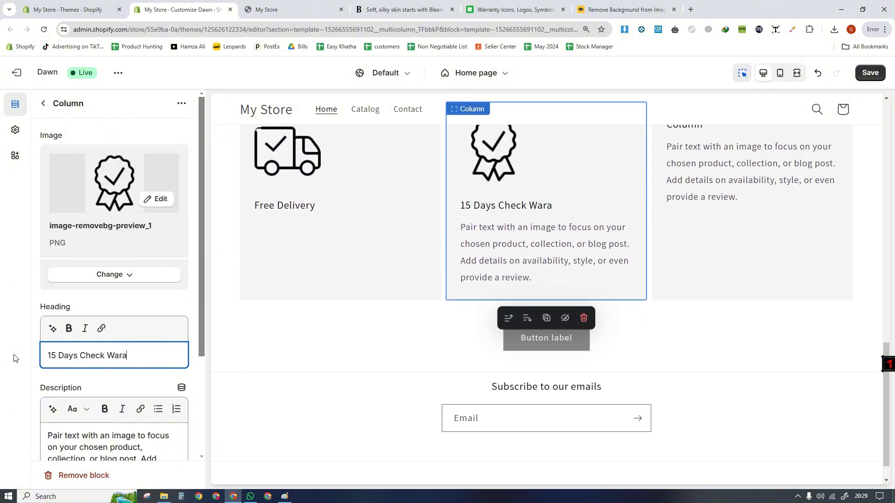
- Open the third column's settings in the theme editor and search Icons8 for returns icons
left_click(718, 235)
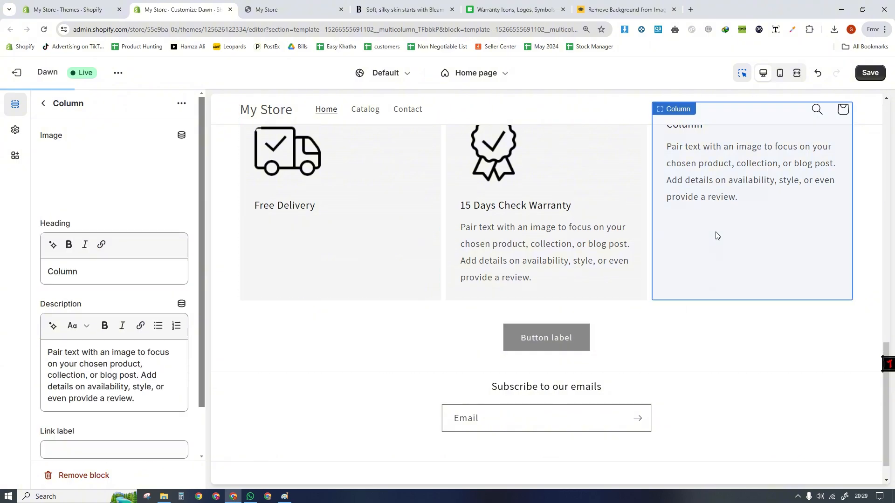
left_click(627, 8)
left_click(515, 9)
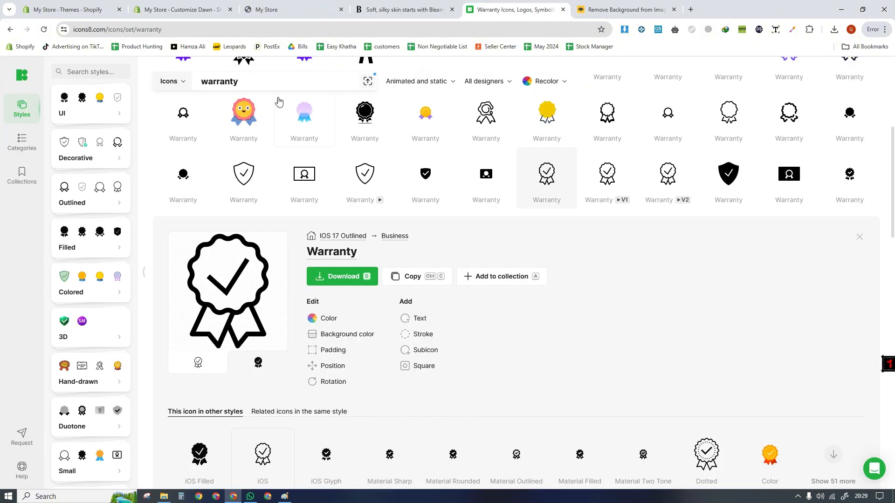
left_click_drag(258, 83, 186, 82)
type("ret")
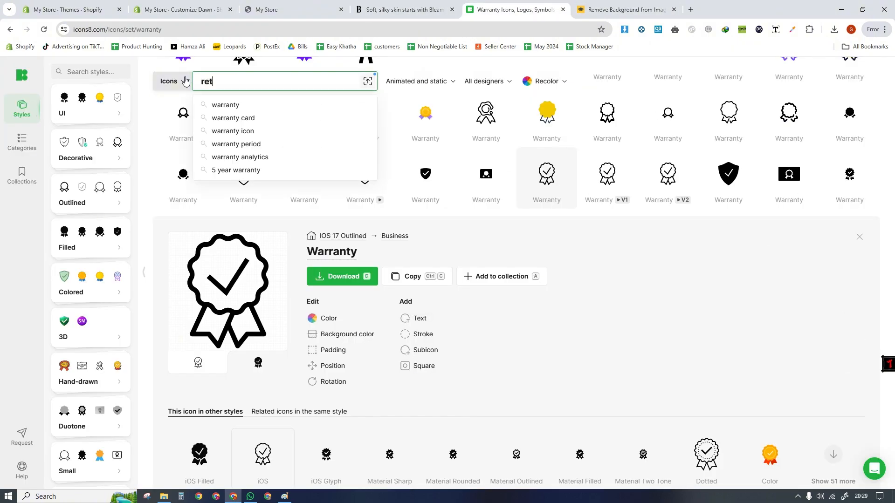
type("urns")
key("Return")
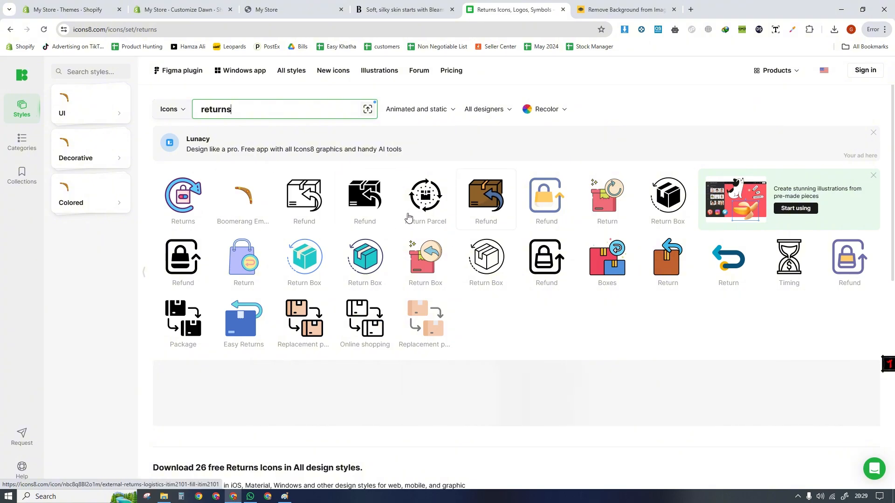
- Make the outlined box-with-arrow Refund icon background-free in remove.bg and upload it as the third column's image
left_click_drag(305, 202, 597, 171)
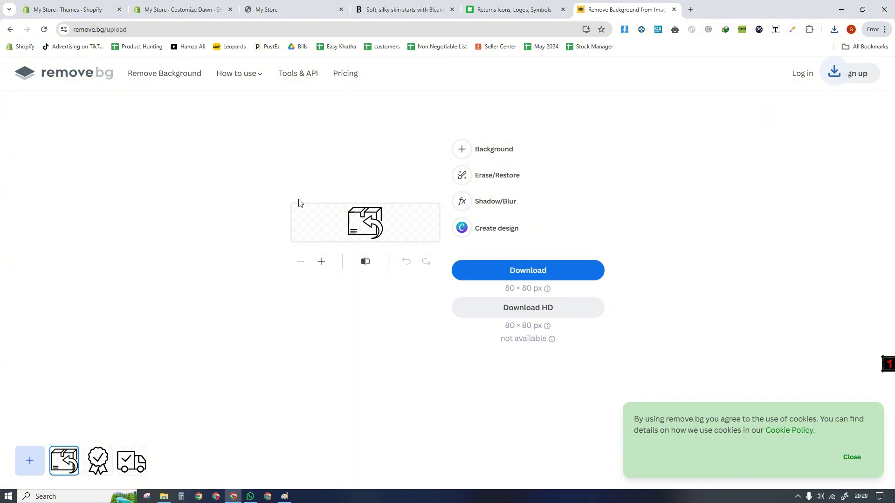
key("ctrl+2")
left_click(835, 29)
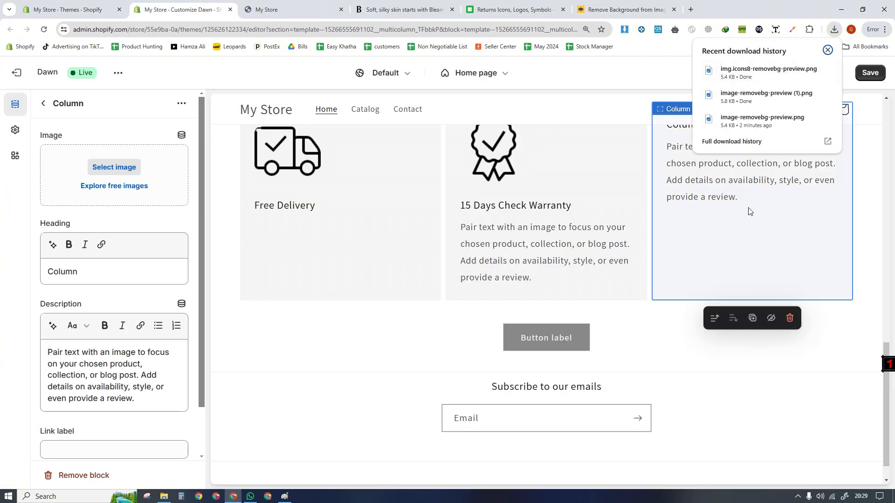
left_click_drag(769, 70, 150, 183)
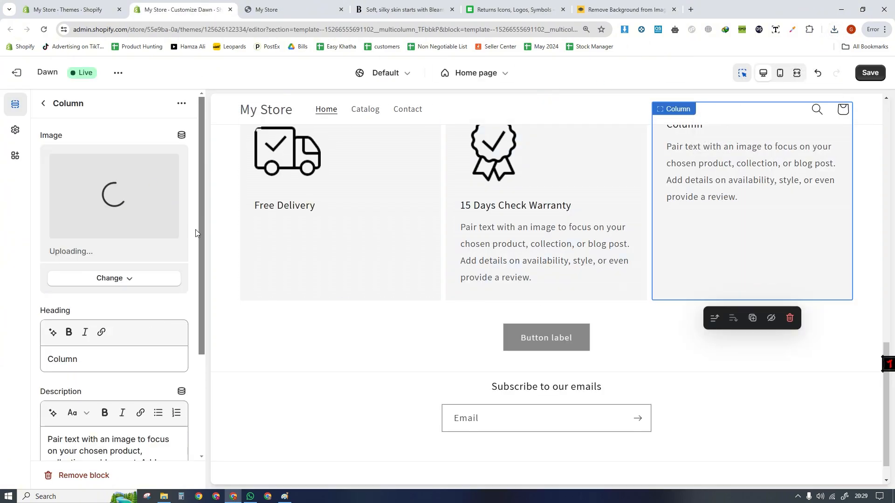
- Set the third column's heading to Easy Returns
left_click_drag(96, 360, 13, 357)
type("Easy Returns")
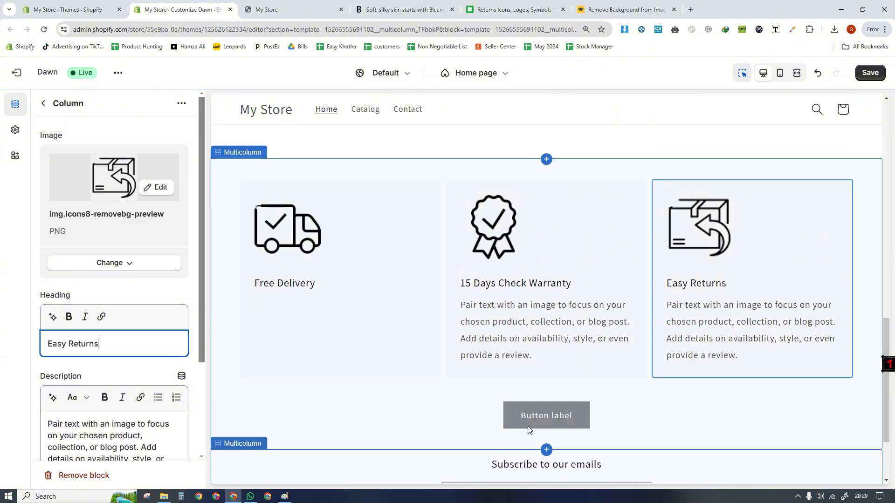
- Take the outlined Return Box icon from Icons8 to remove.bg and download its background-free version
left_click(625, 9)
left_click(513, 9)
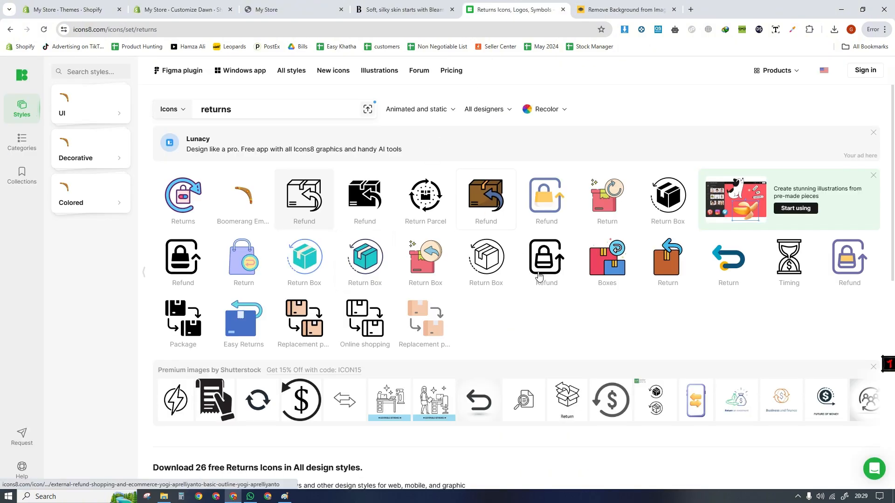
left_click_drag(486, 256, 464, 226)
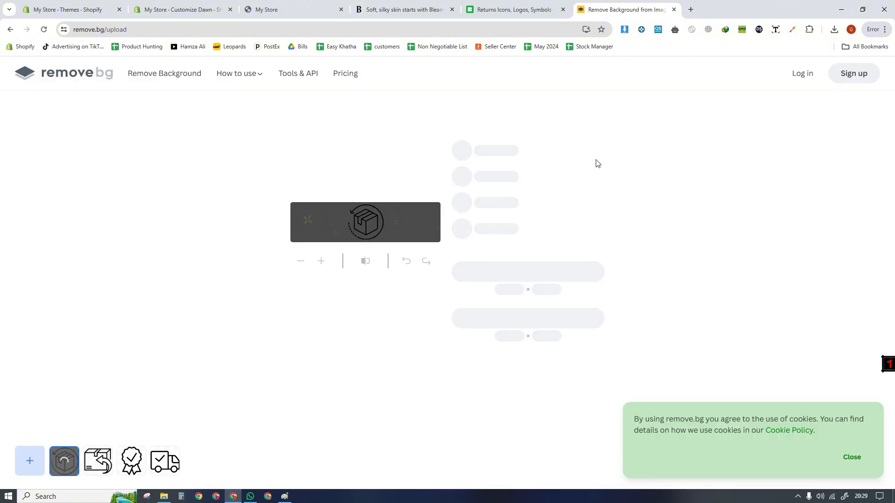
left_click(502, 273)
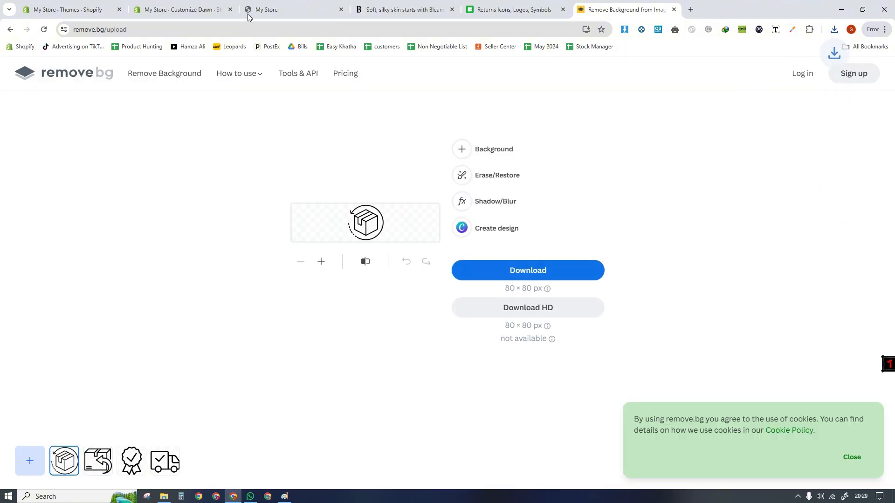
- Replace the Easy Returns column's image with the background-free Return Box icon and check the section in the mobile preview
left_click(219, 9)
left_click_drag(767, 92, 135, 186)
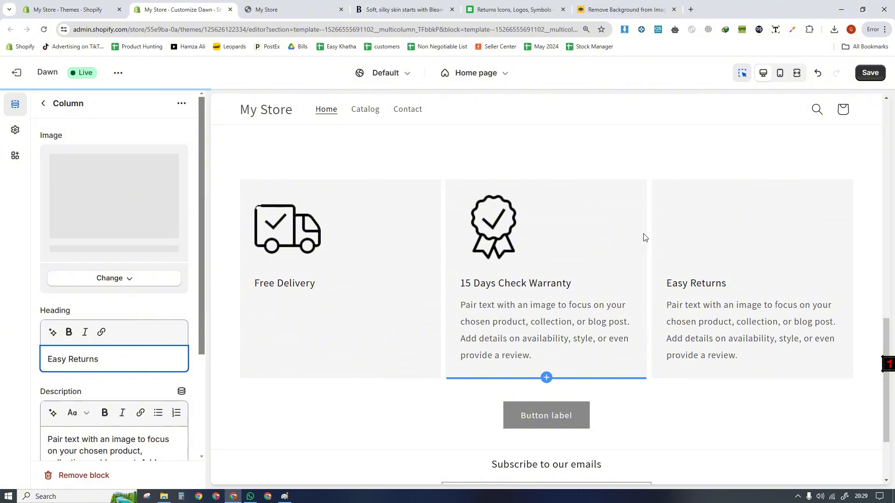
left_click(764, 79)
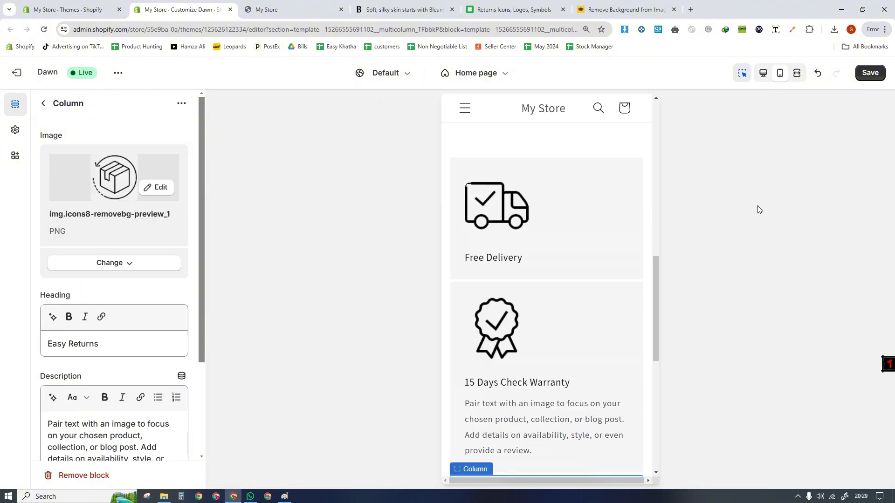
left_click(764, 76)
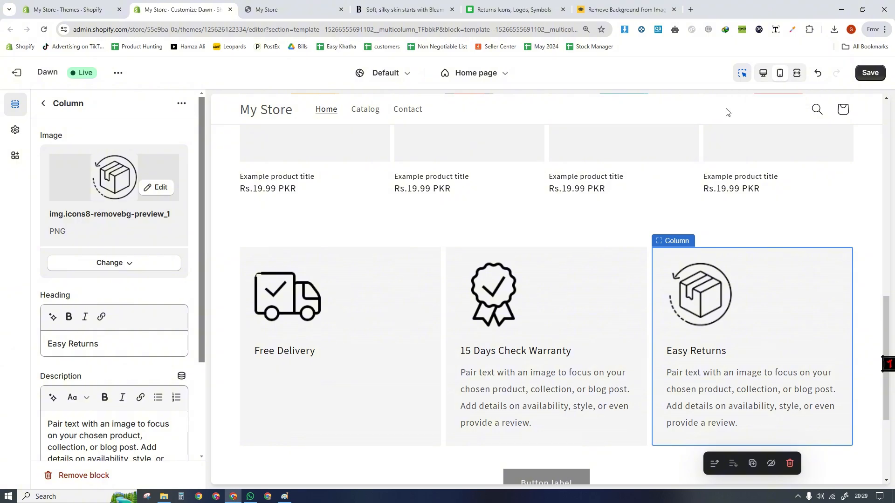
- In the mobile preview, set the Multicolumn section to 2 columns on mobile with swiping enabled
left_click(780, 72)
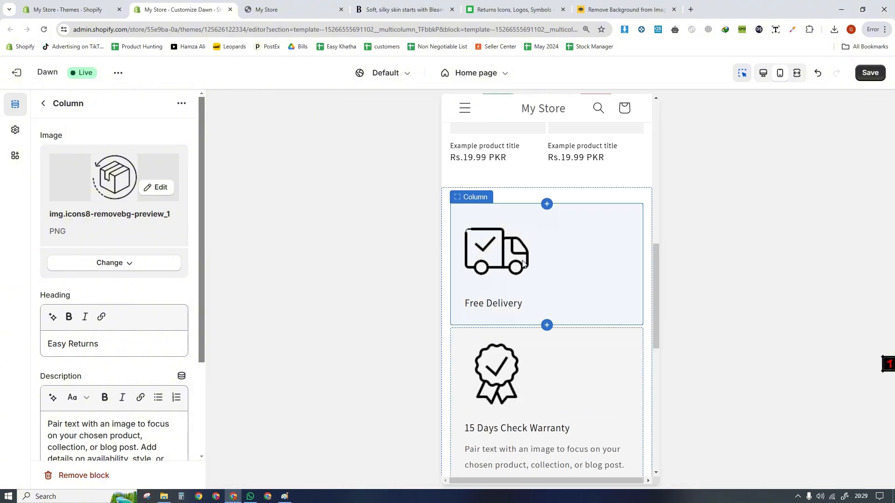
left_click(503, 198)
left_click_drag(196, 242, 187, 422)
left_click(156, 250)
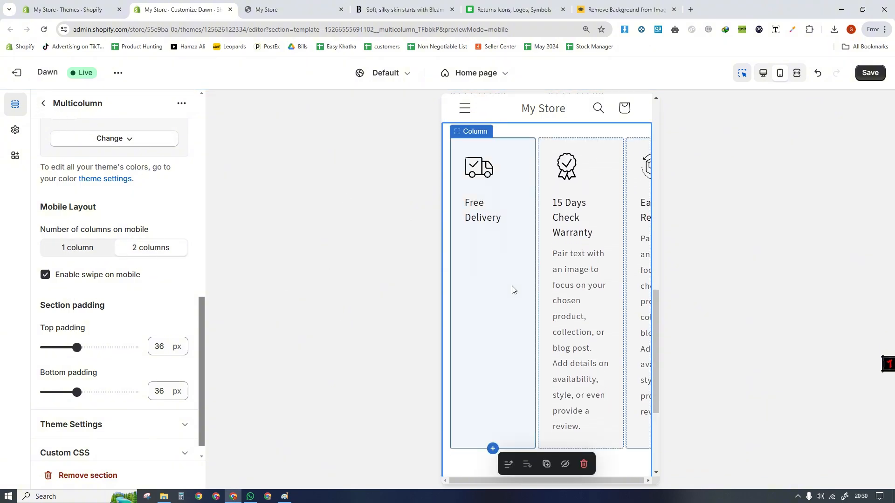
- Clear the placeholder descriptions of the 15 Days Check Warranty and Easy Returns columns
left_click(545, 277)
double_click(132, 454)
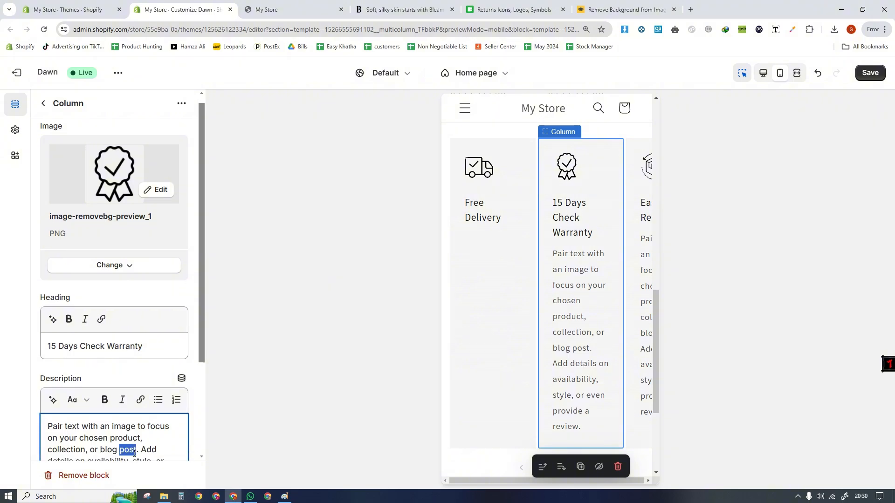
key("ctrl+a")
key("BackSpace")
left_click(641, 298)
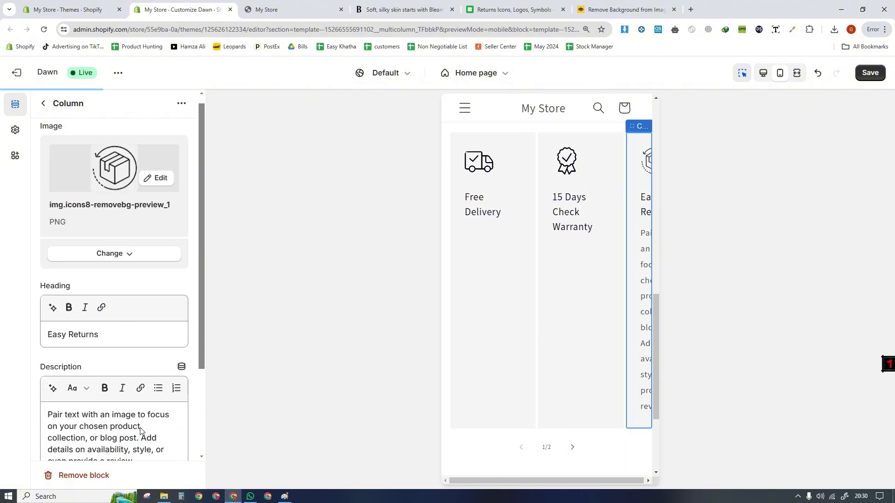
double_click(124, 426)
key("ctrl+a")
key("BackSpace")
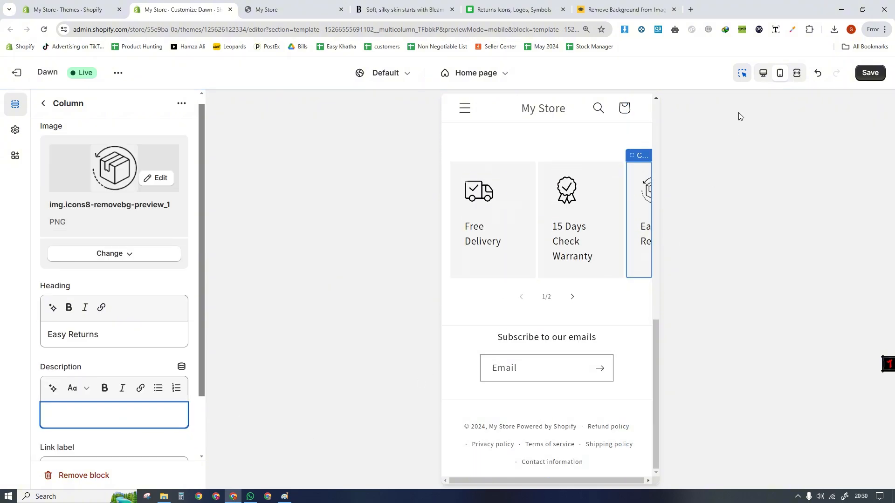
- Turn off the preview inspector and test sliding the trust-icon columns forward and back in the mobile preview
left_click(742, 74)
left_click(572, 304)
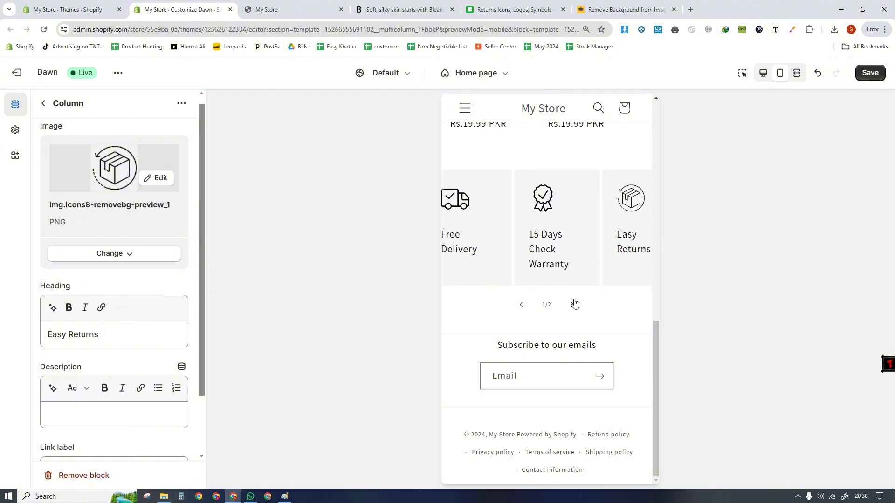
left_click(522, 305)
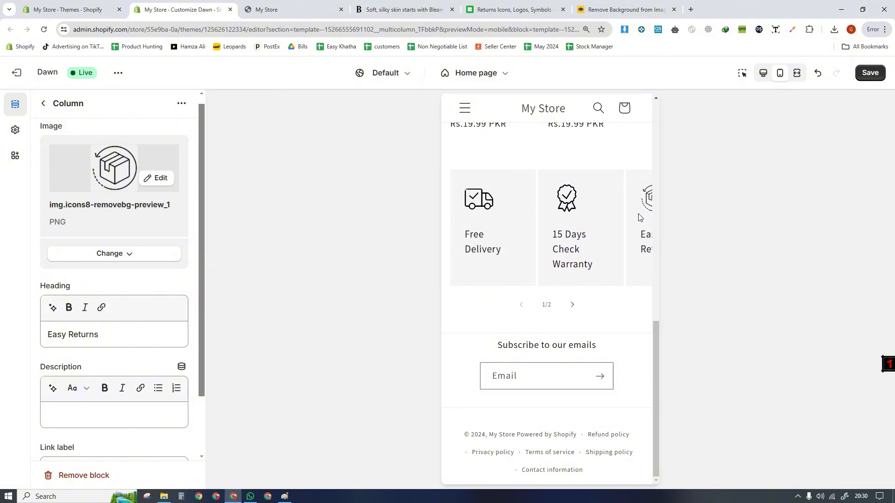
- Add a fourth column to the Multicolumn section and clear its default heading
left_click(43, 104)
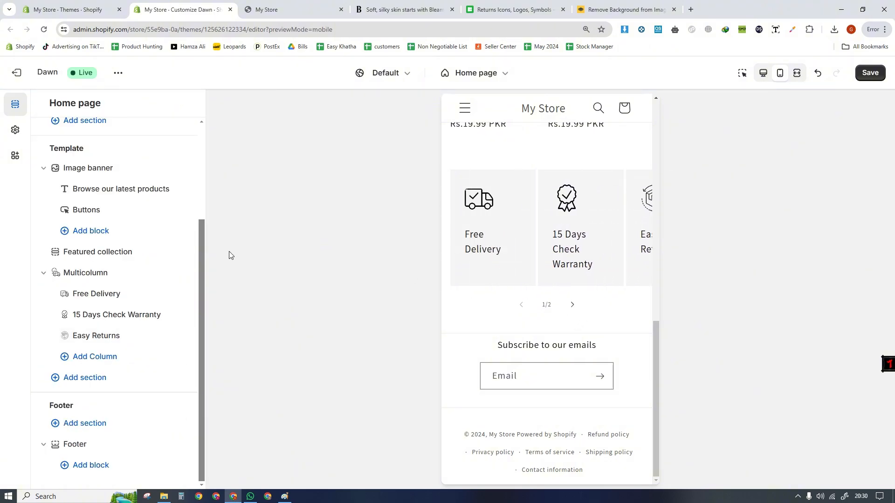
left_click(86, 365)
left_click(93, 360)
left_click(93, 358)
left_click(110, 356)
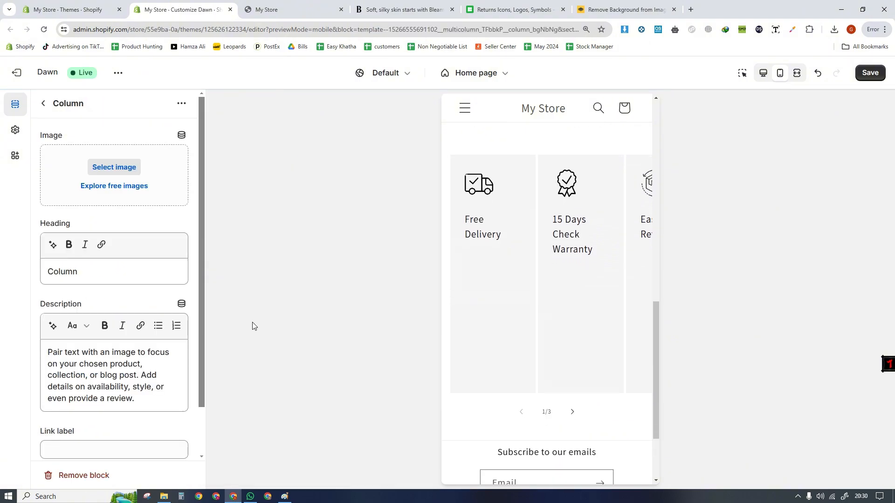
triple_click(115, 270)
key("BackSpace")
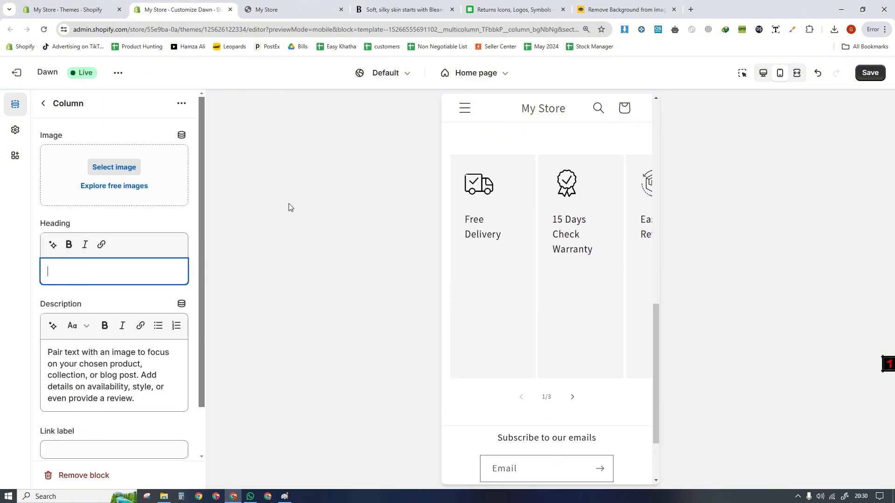
- Switch to Icons8 and search for payment icons
left_click(495, 11)
left_click_drag(239, 110, 176, 115)
type("POaym")
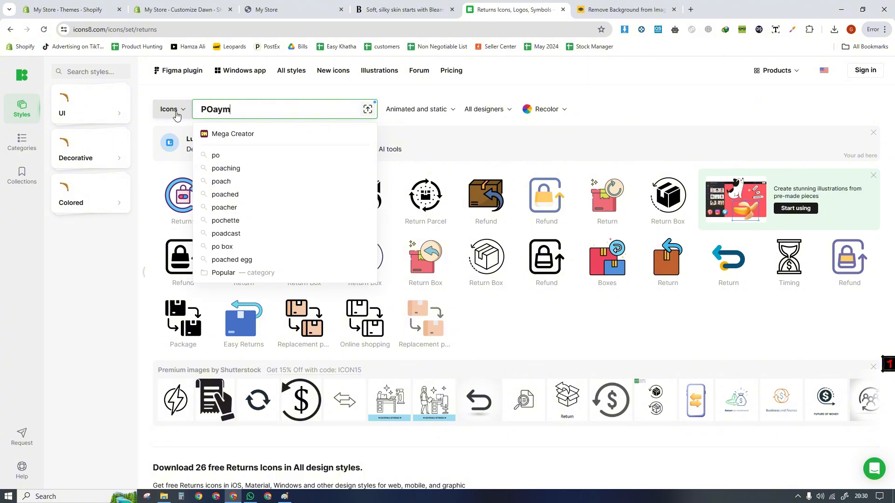
key("BackSpace")
key("BackSpace")
type("ayment")
key("Return")
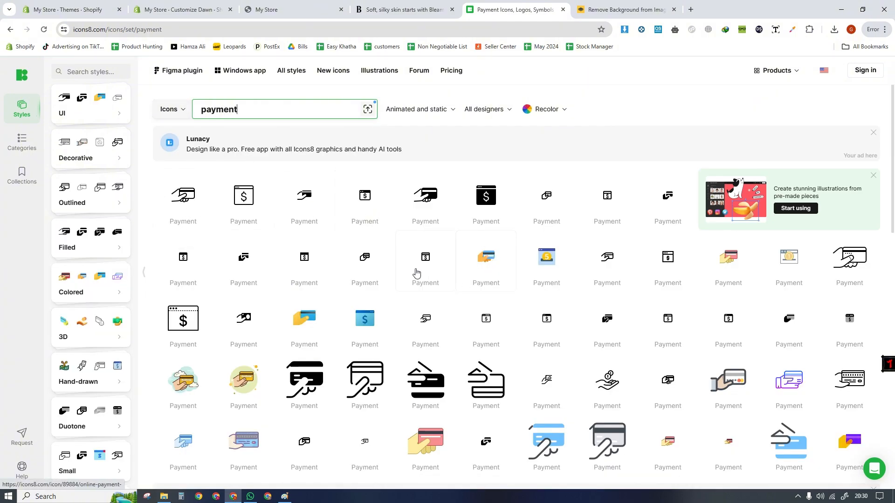
- Search Icons8 for cash on delivery and copy the outlined icon of hands exchanging a banknote and gift as PNG
left_click_drag(259, 112, 172, 111)
type("cash on delivery")
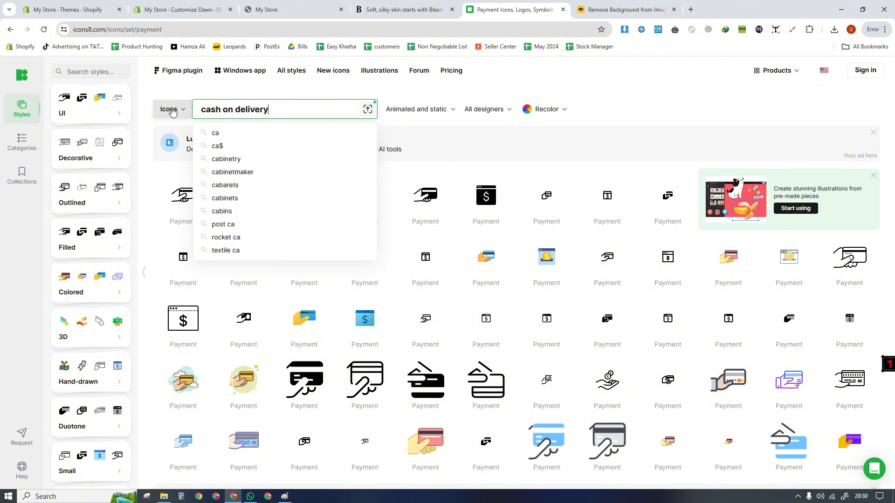
key("Return")
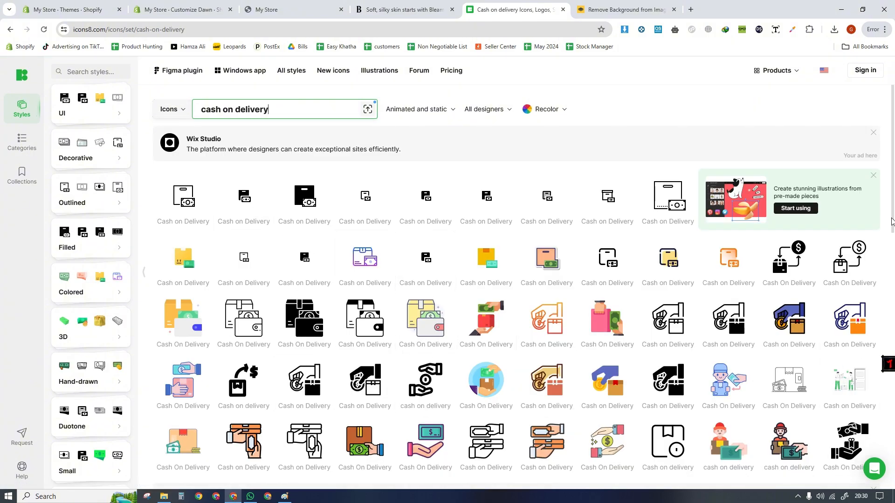
scroll(894, 232, "down", 1)
scroll(894, 232, "down", 2)
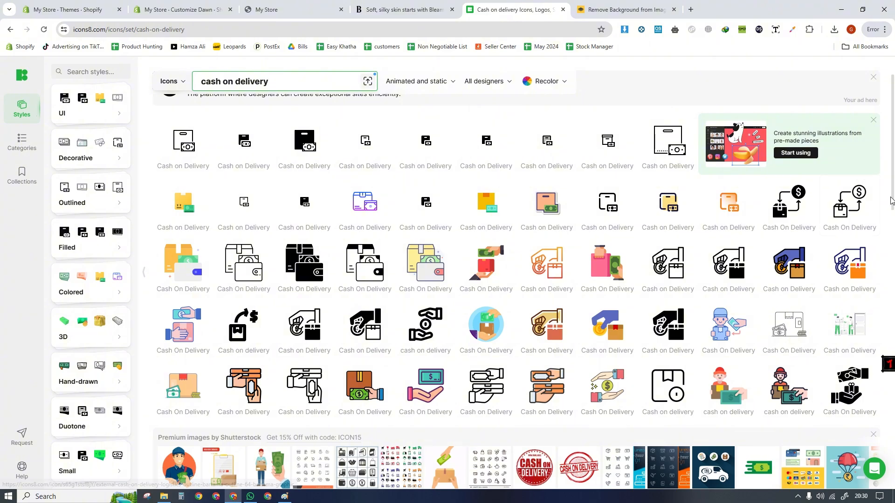
scroll(894, 219, "down", 3)
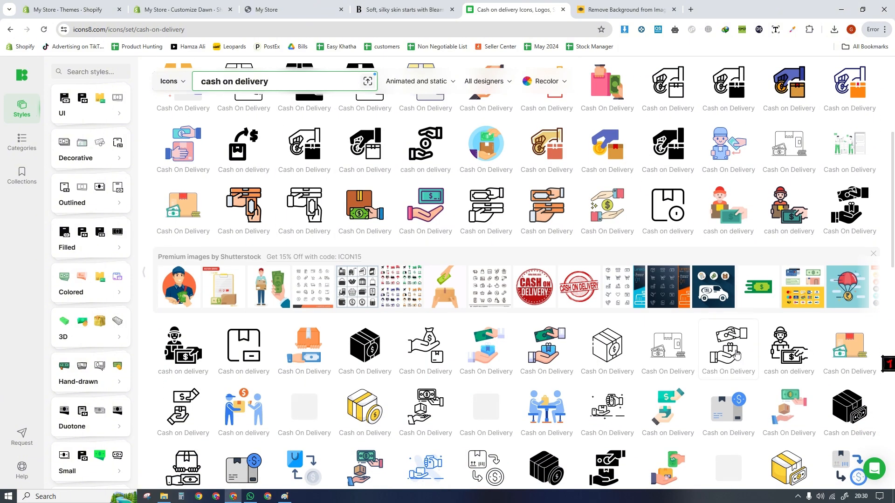
left_click(738, 345)
left_click(426, 262)
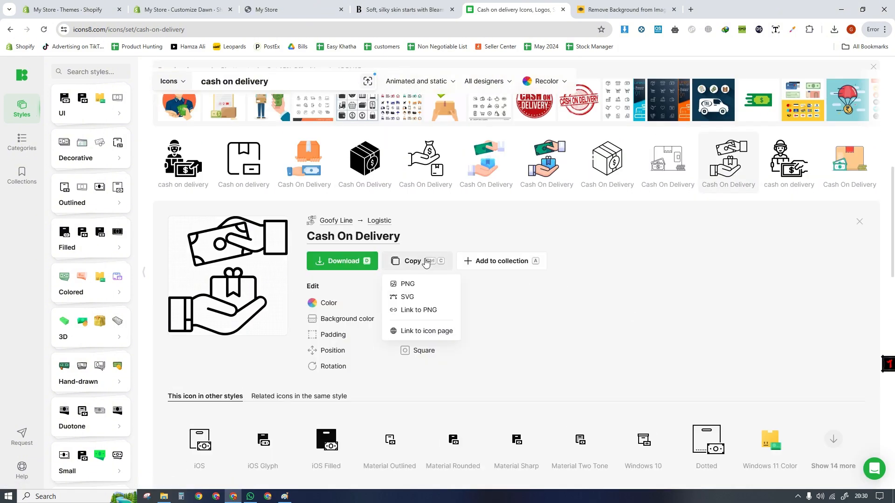
left_click(427, 284)
- Make the copied icon background-free in remove.bg, download it, and upload it as the new column's image in the theme editor
key("ctrl+Tab")
key("ctrl+v")
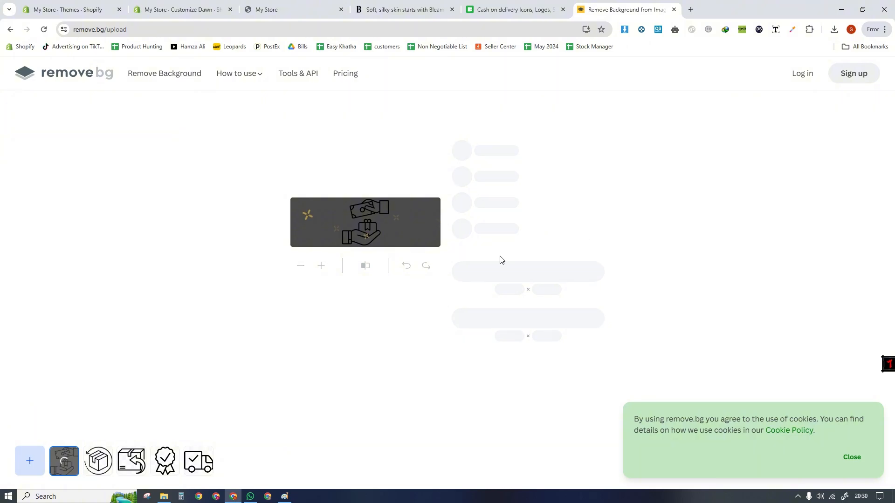
key("ctrl+2")
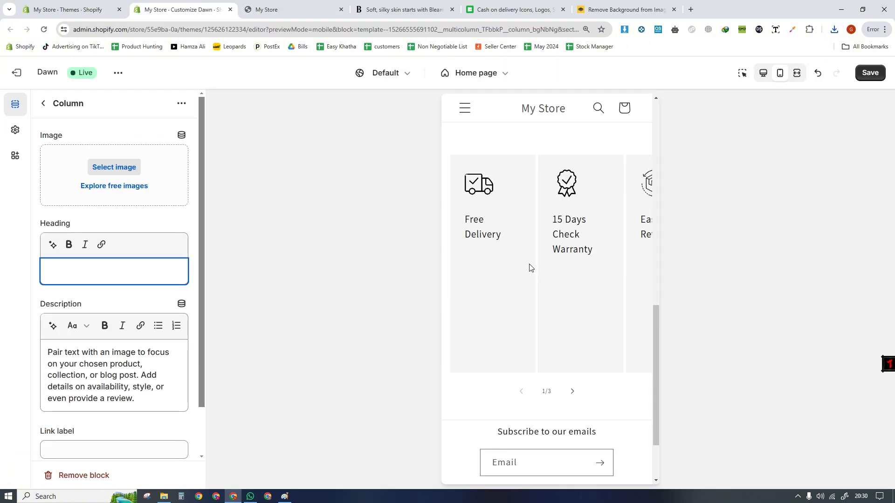
left_click(835, 29)
left_click_drag(750, 70, 114, 176)
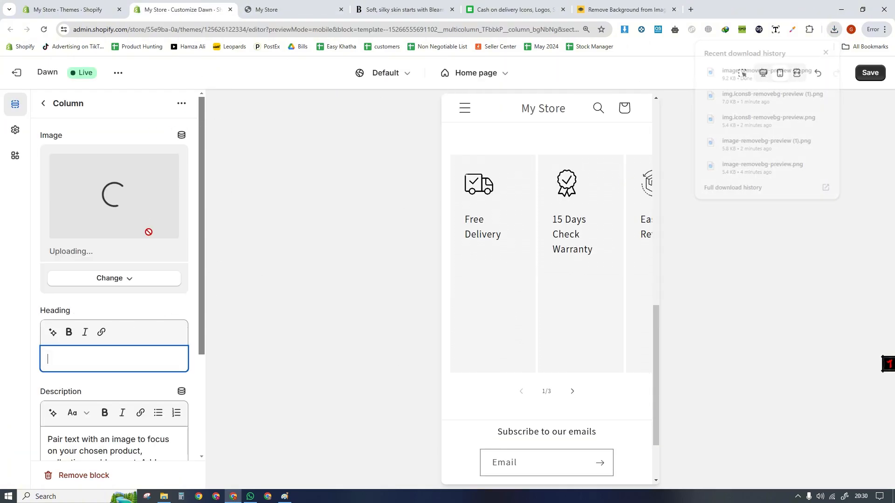
- Clear the new column's description and set its heading to Cash on Delivery
scroll(141, 422, "down", 3)
left_click_drag(135, 344, 47, 297)
key("BackSpace")
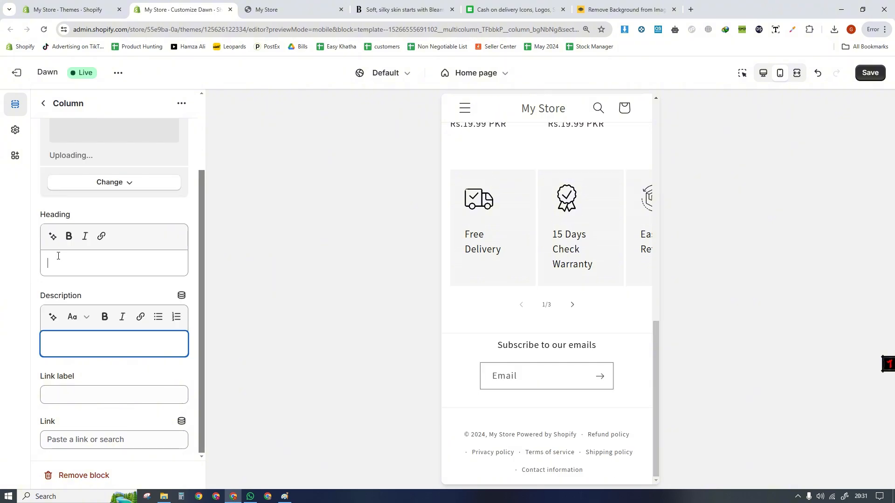
left_click(58, 256)
type("Cash on Delivery")
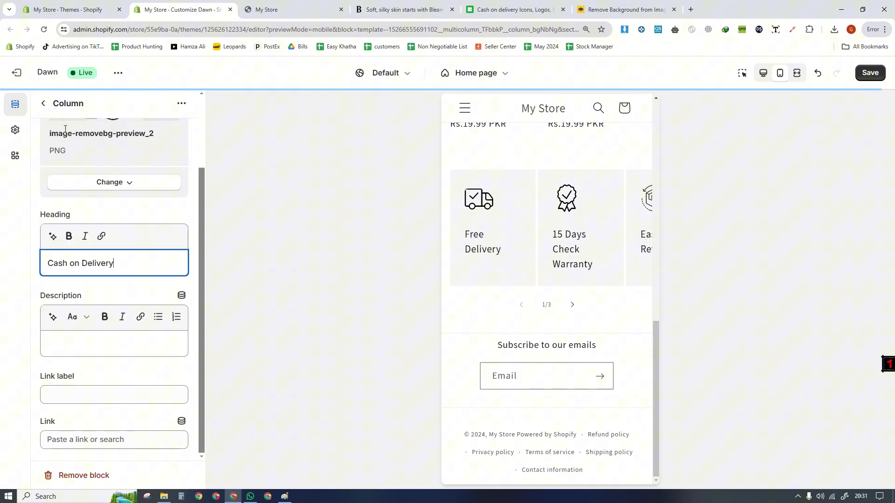
- Move the Cash on Delivery column to the first place in the Multicolumn section and switch to the desktop preview
left_click(43, 103)
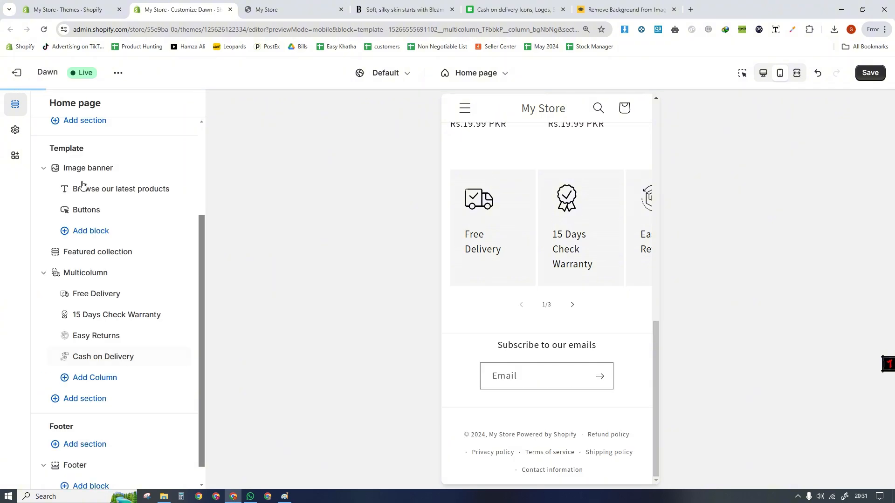
left_click_drag(86, 321, 61, 298)
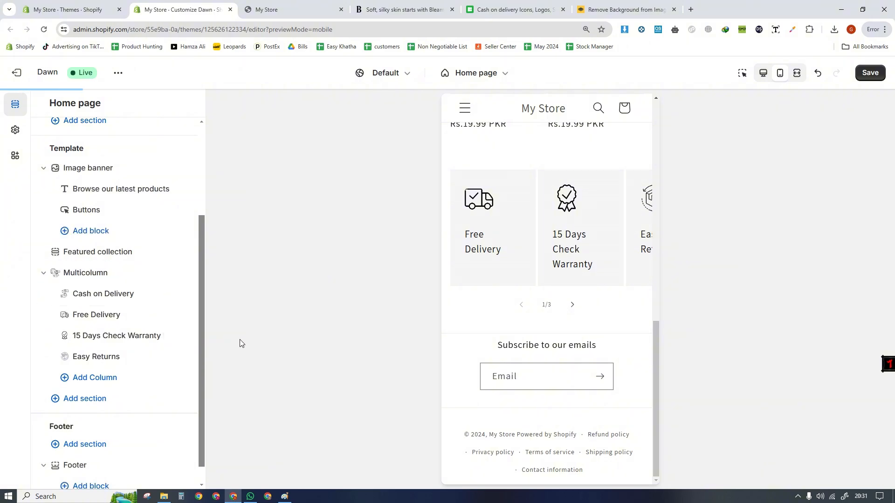
left_click(763, 73)
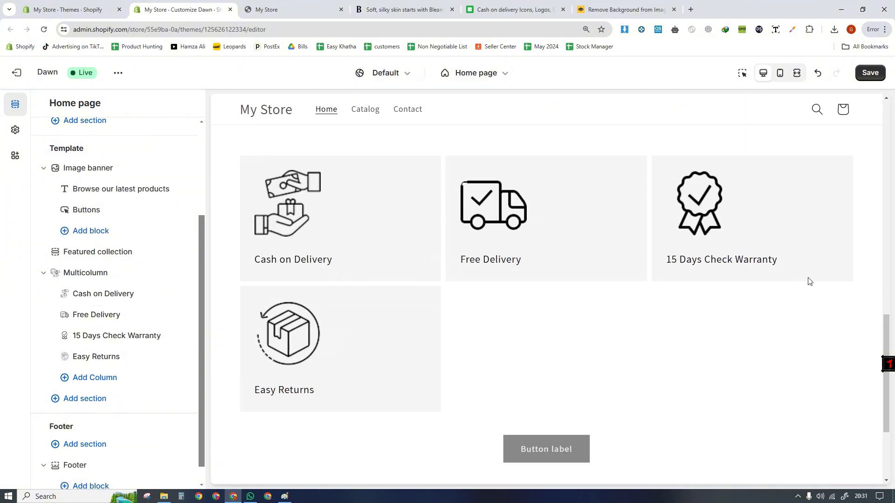
- Set the Multicolumn section's number of columns on desktop to 4 and save the theme
left_click(742, 73)
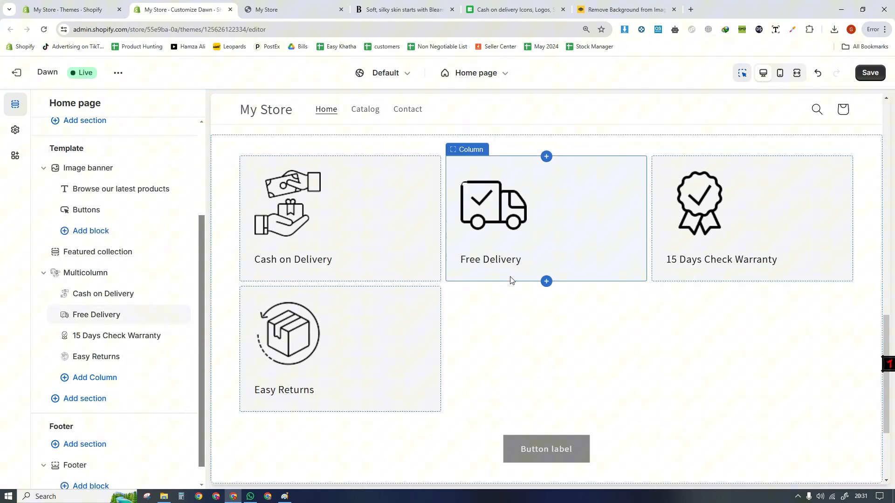
left_click(533, 356)
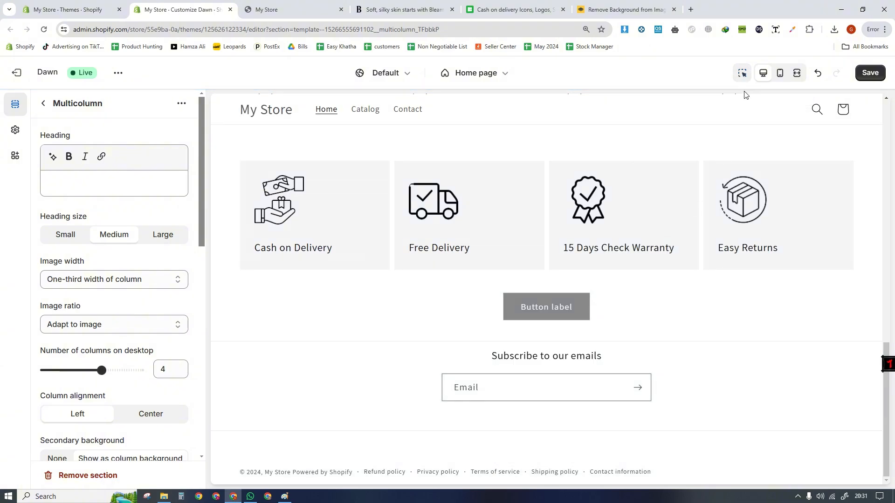
left_click(737, 76)
key("ctrl+s")
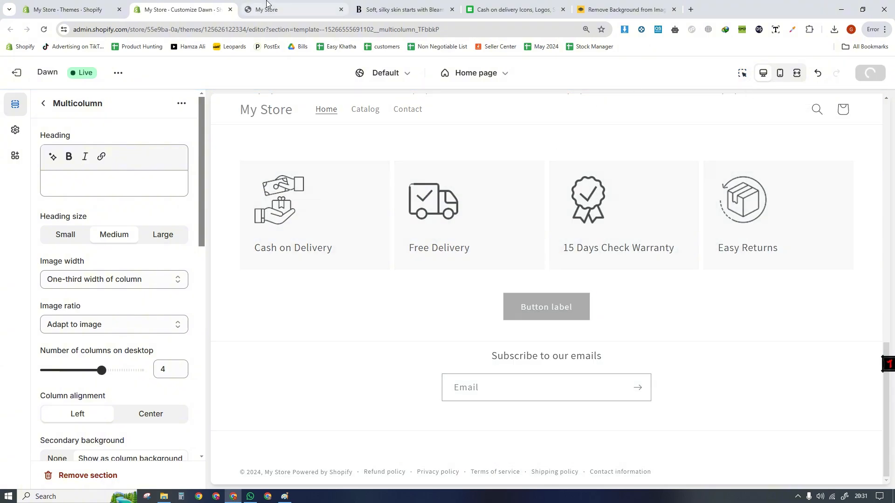
- Check the trust-icon section on the live storefront and compare it with the Bleame site's Try Us Risk Free section
left_click(293, 5)
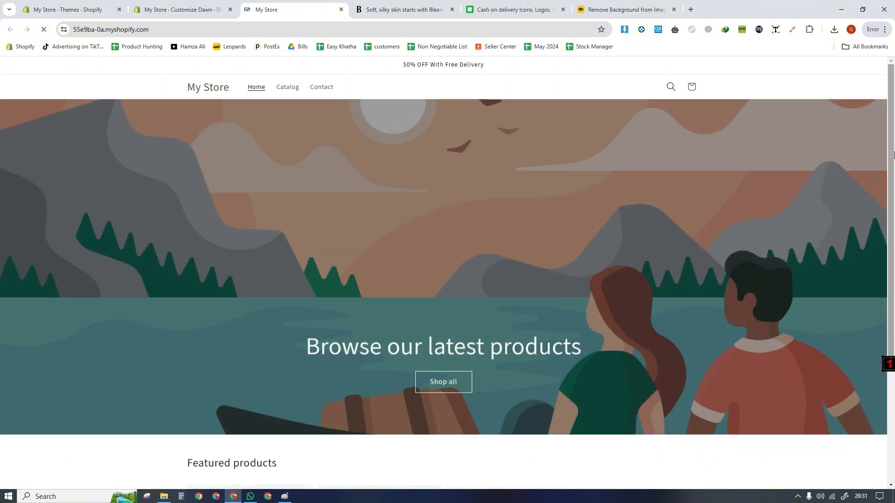
left_click_drag(893, 216, 894, 429)
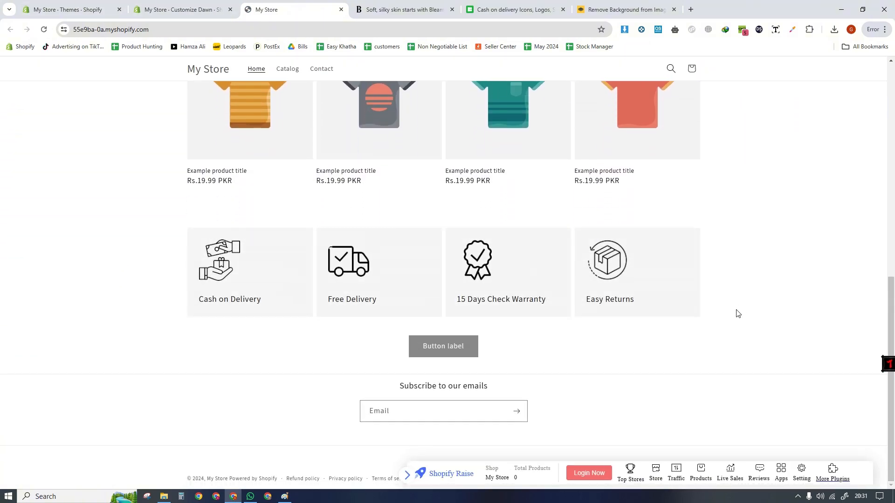
left_click(407, 16)
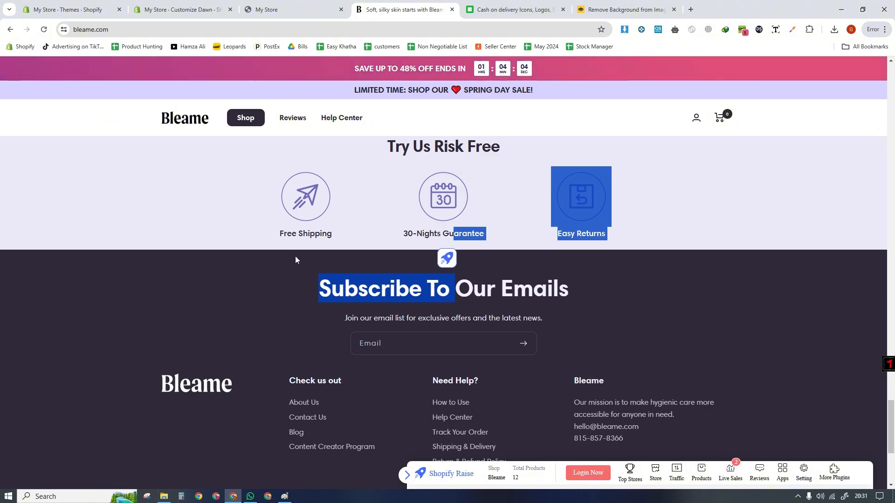
key("ctrl+shift+Tab")
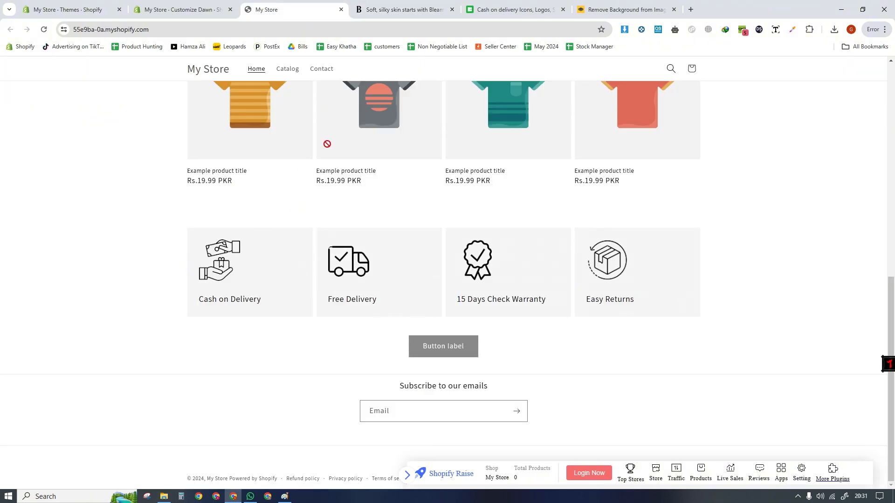
key("ctrl+Tab")
key("ctrl+shift+Tab")
- Return to the theme editor, turn on the preview inspector and set the Multicolumn section's column alignment to Center
left_click(167, 7)
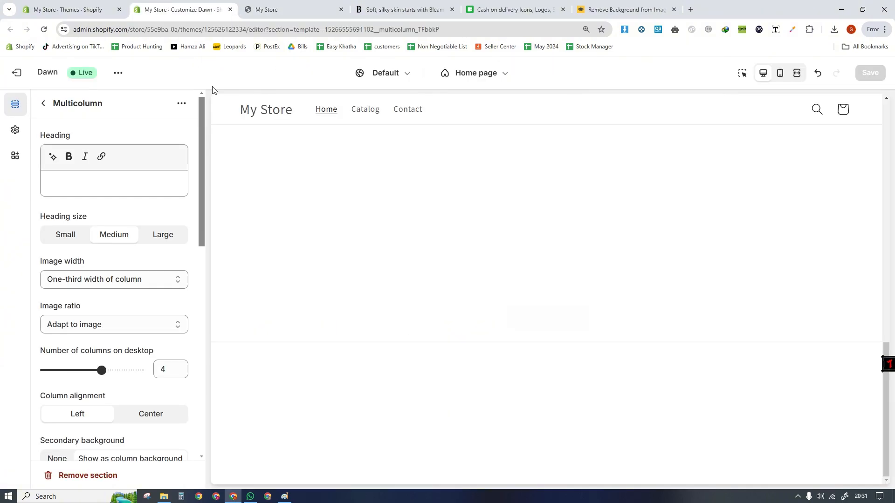
left_click(741, 73)
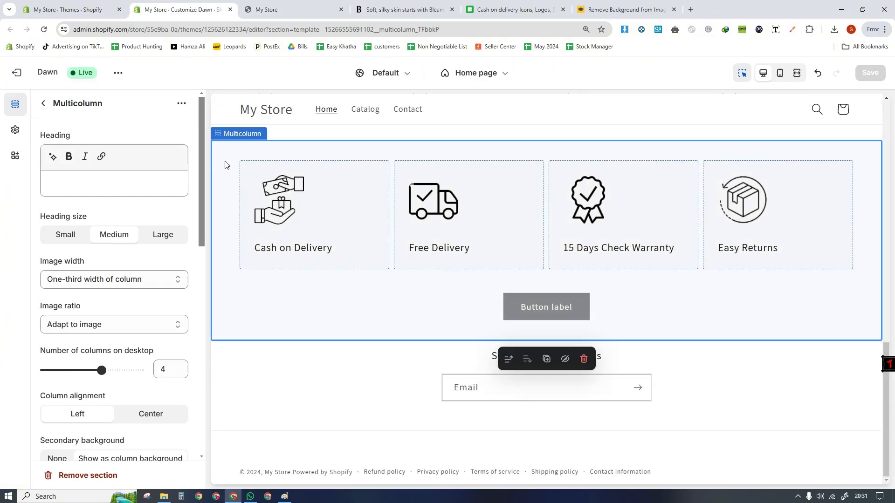
left_click_drag(200, 234, 199, 283)
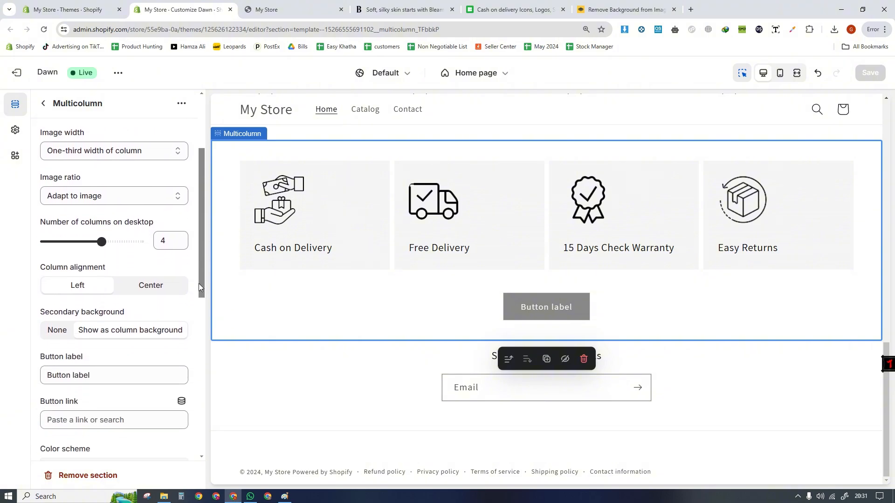
left_click(154, 284)
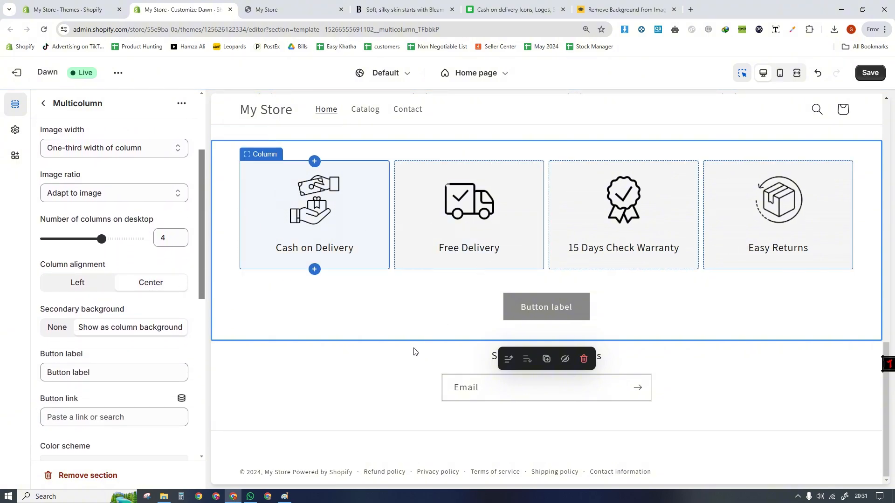
- Set the Multicolumn section's secondary background to None
left_click_drag(203, 248, 206, 188)
left_click_drag(200, 219, 200, 323)
left_click(67, 208)
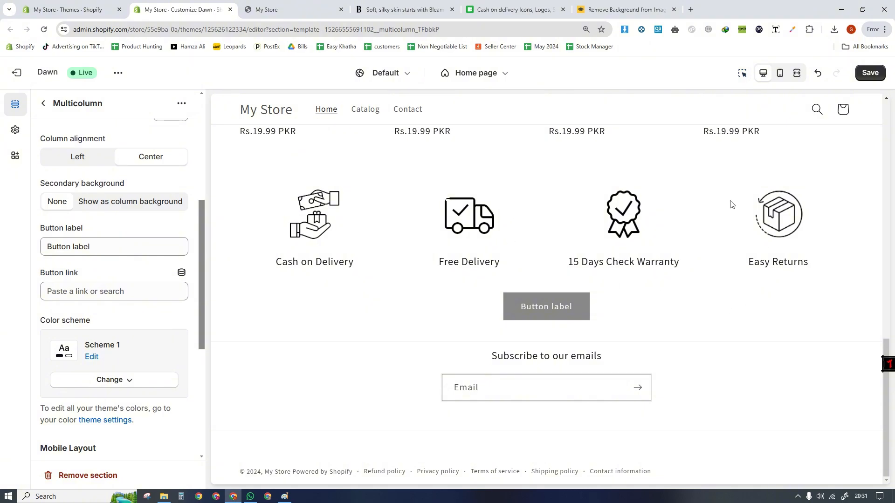
- Clear the Multicolumn section's button label to remove its button, and save the theme
left_click(741, 77)
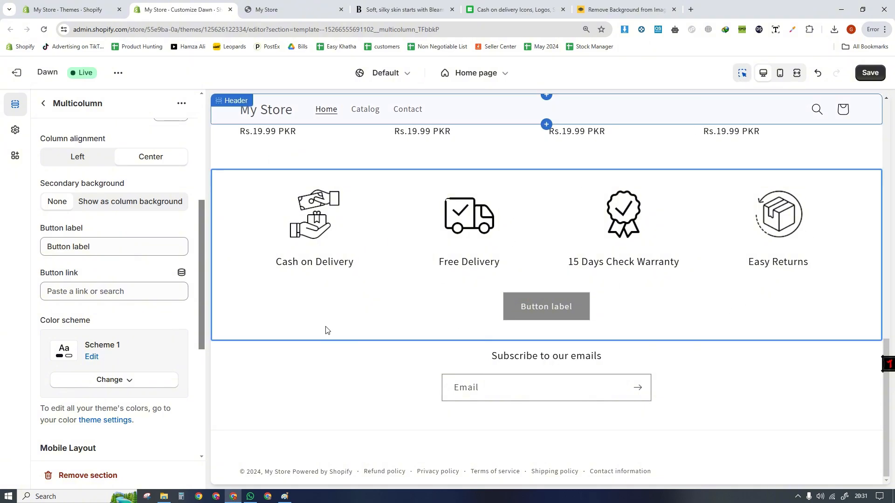
left_click_drag(201, 320, 200, 300)
left_click_drag(110, 298, 28, 296)
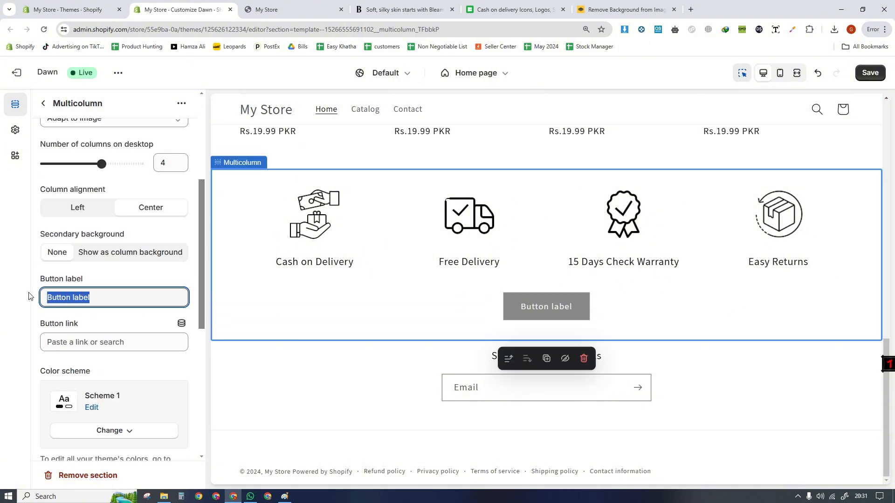
key("BackSpace")
left_click(743, 74)
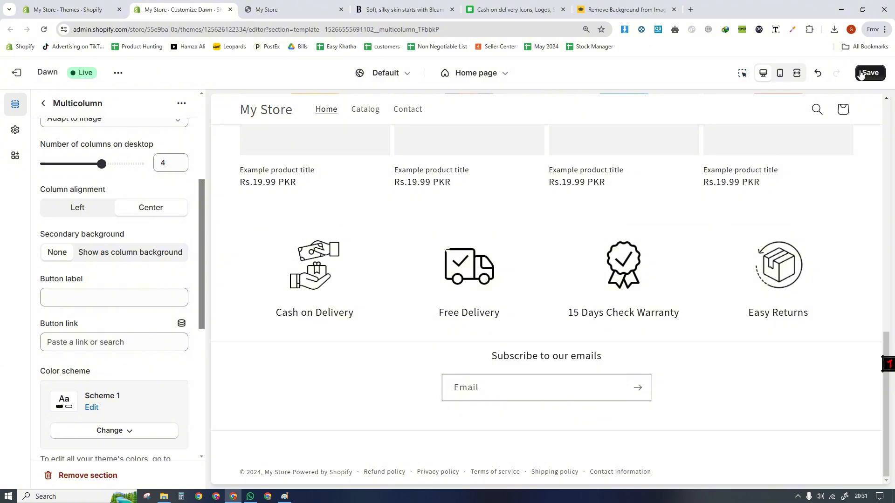
- Reload the live storefront and check the centered trust-icon section above the email signup
left_click(275, 9)
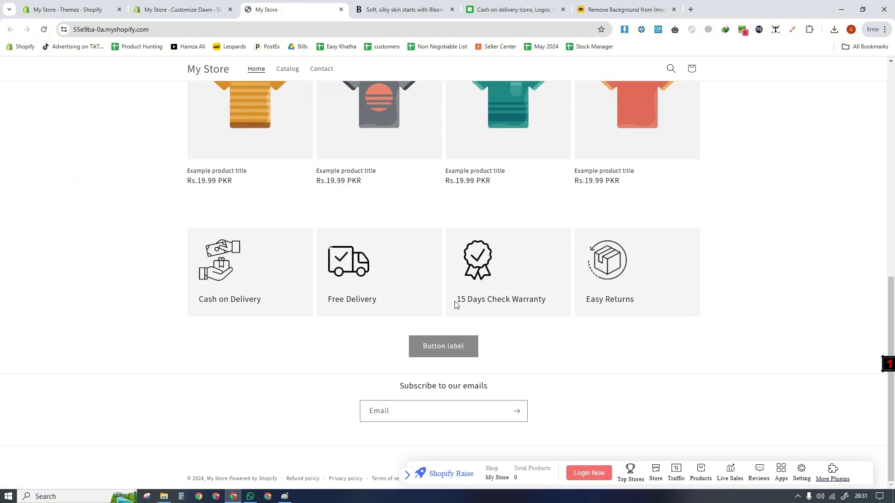
left_click(43, 29)
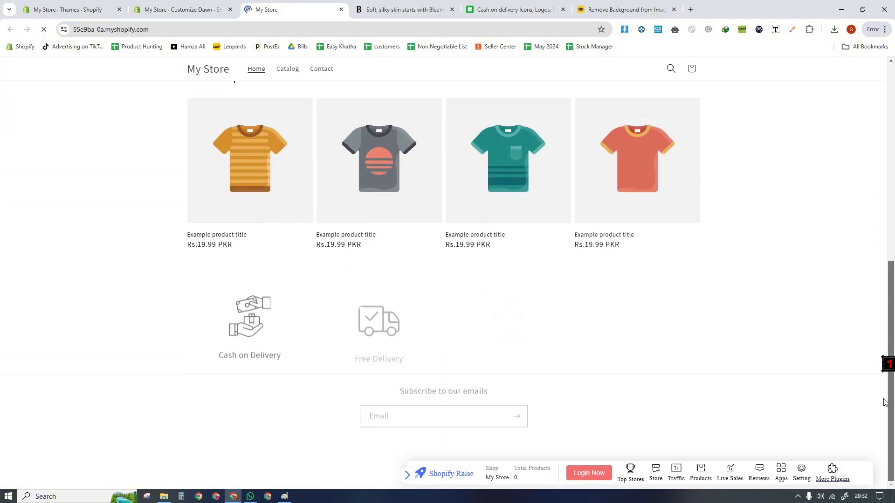
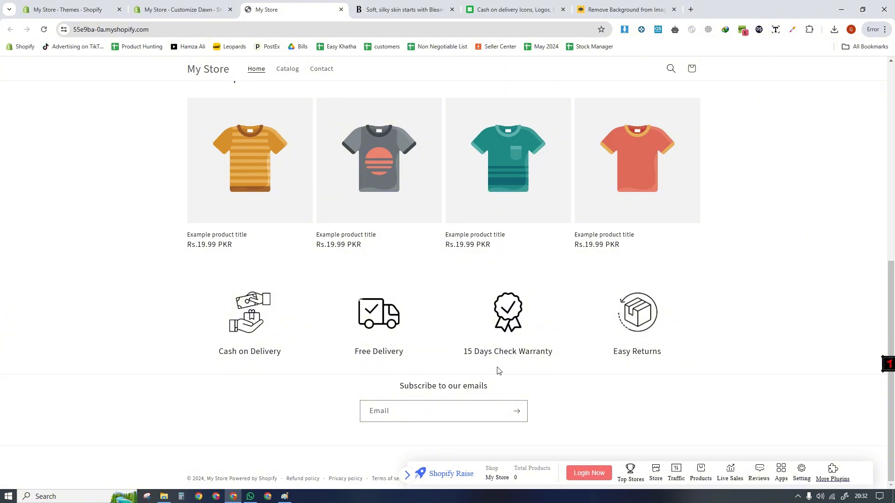
- Review the featured products and trust-icon sections on the live storefront, and return to the theme editor to view the store header
left_click_drag(891, 369, 893, 429)
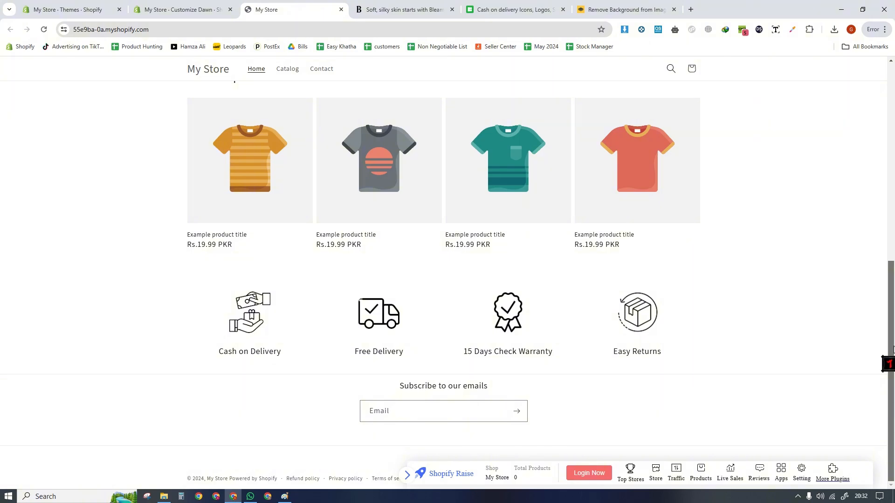
left_click_drag(893, 349, 892, 319)
left_click_drag(202, 117, 324, 122)
left_click(186, 197)
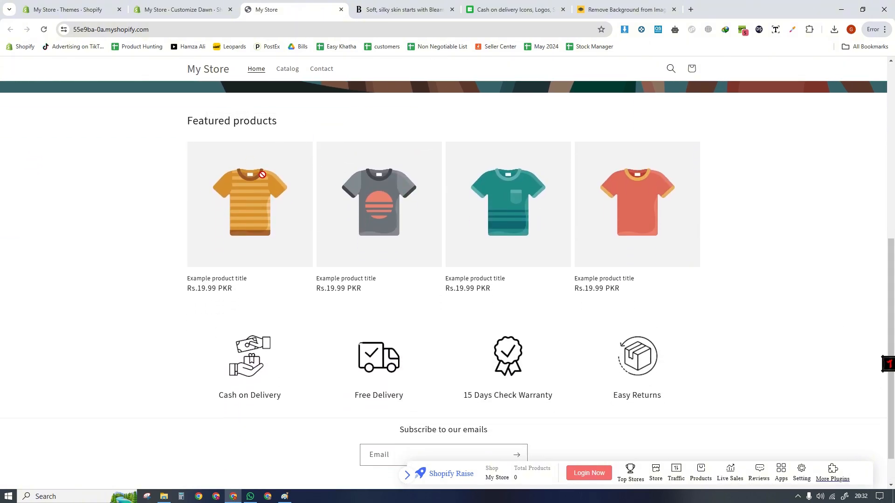
left_click_drag(894, 296, 894, 373)
left_click(217, 6)
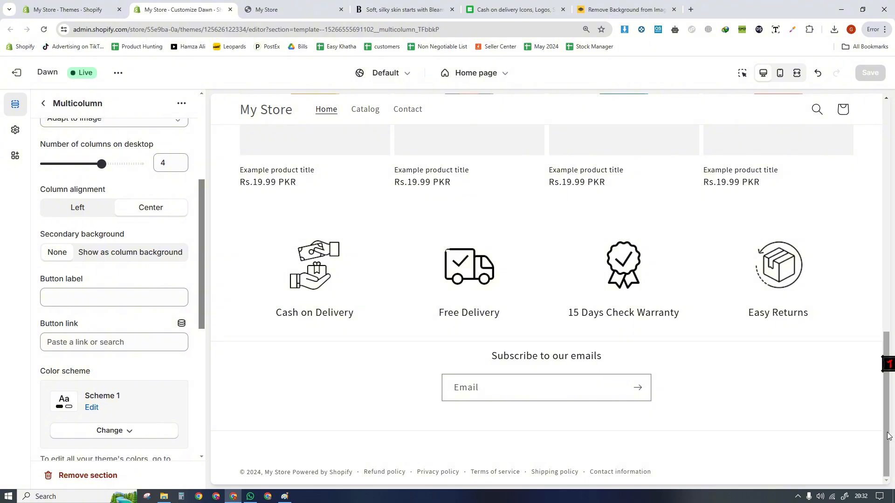
left_click_drag(888, 436, 884, 170)
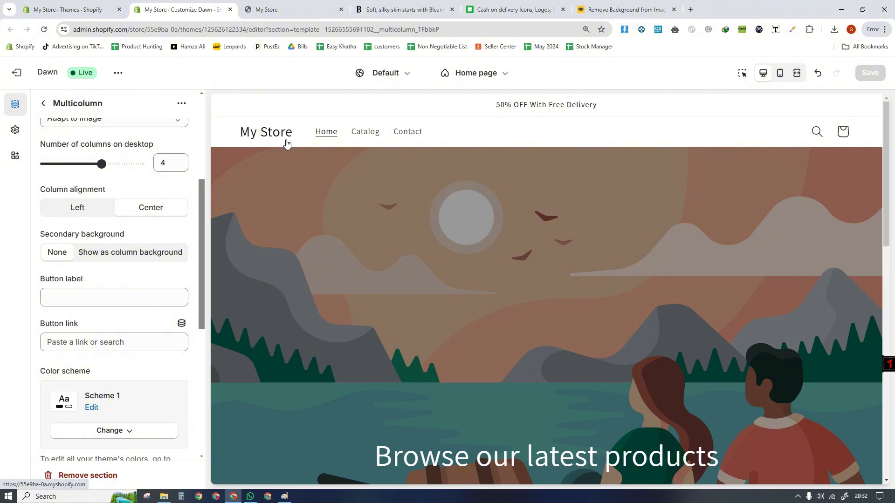
- Switch to Canva in another Chrome profile and dismiss the notice about the disabled extension
left_click(198, 497)
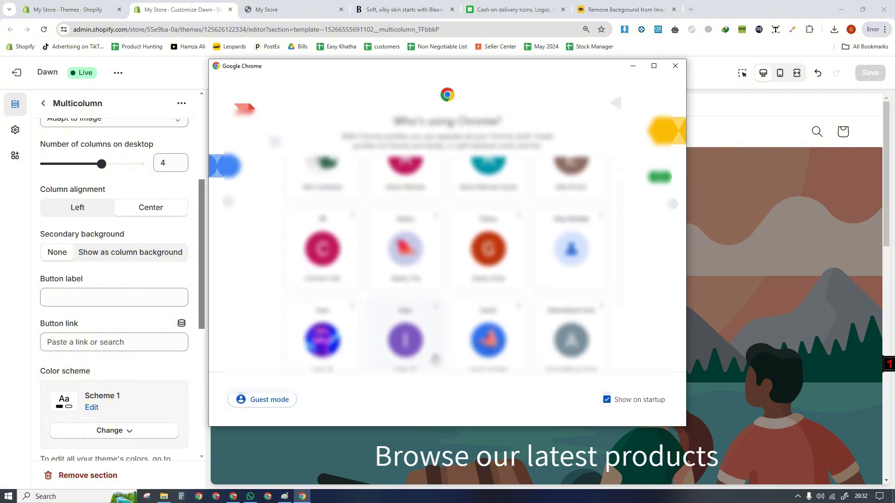
scroll(435, 359, "down", 5)
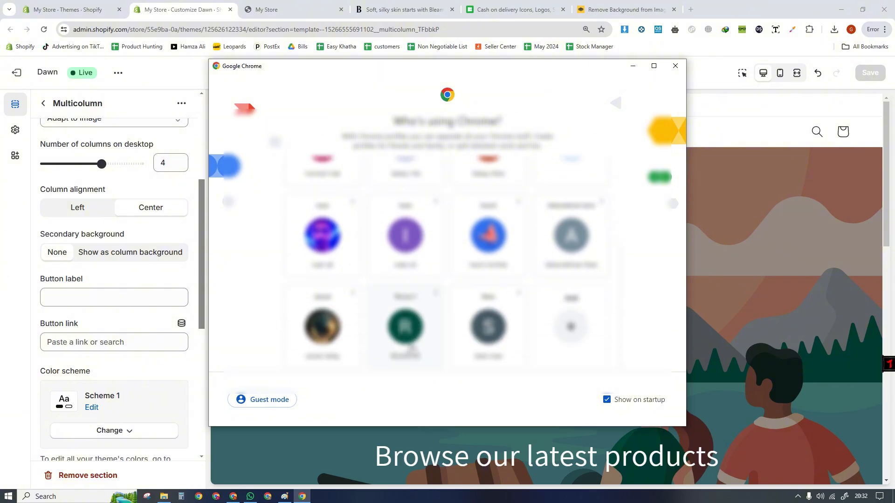
left_click(410, 348)
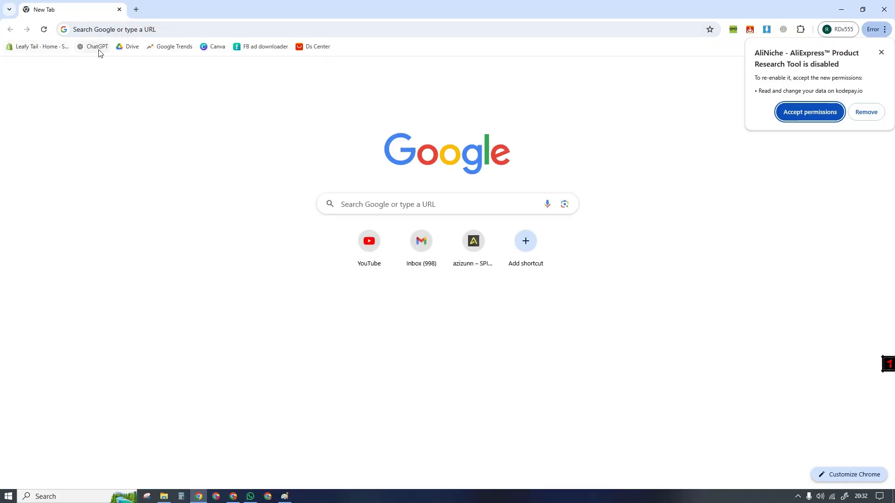
left_click(207, 47)
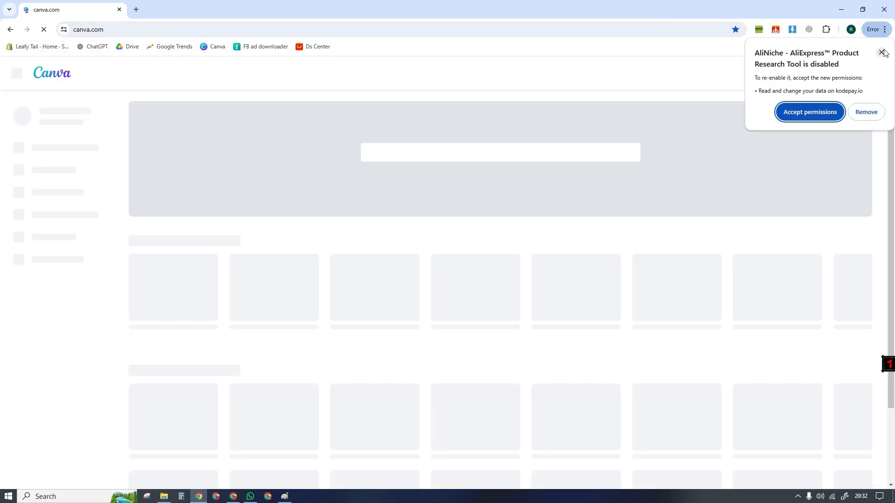
left_click(882, 52)
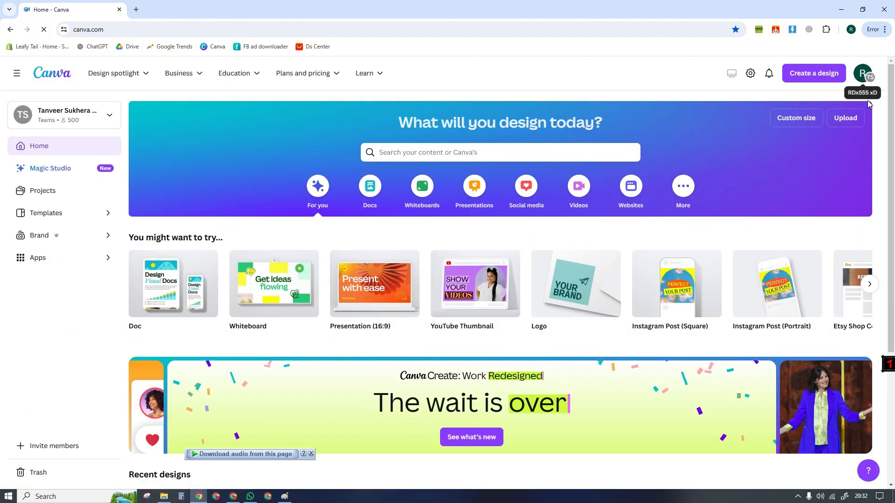
- Create a new custom-size Canva design 1800 px wide and 400 px high
left_click_drag(894, 153, 894, 131)
left_click(814, 74)
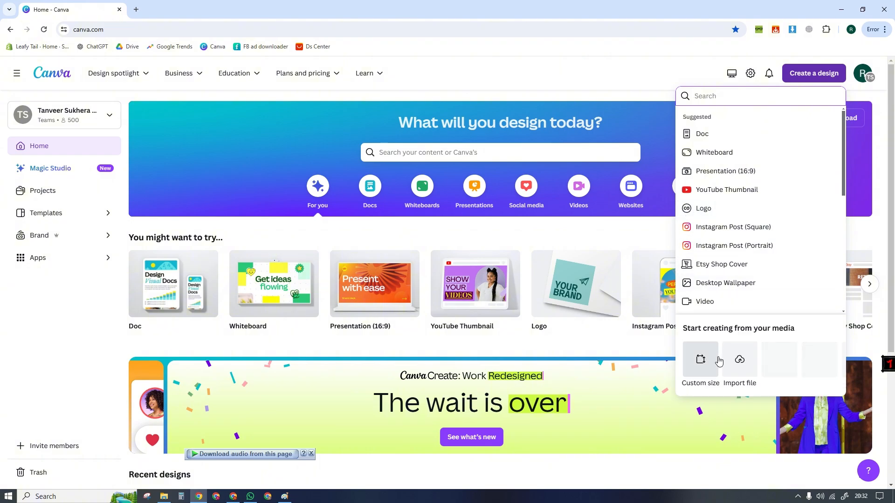
left_click(700, 360)
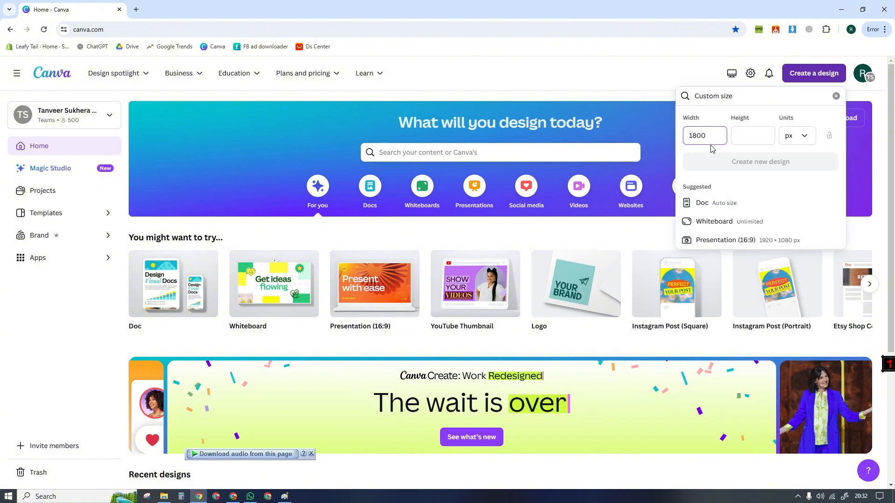
left_click(752, 141)
type("400")
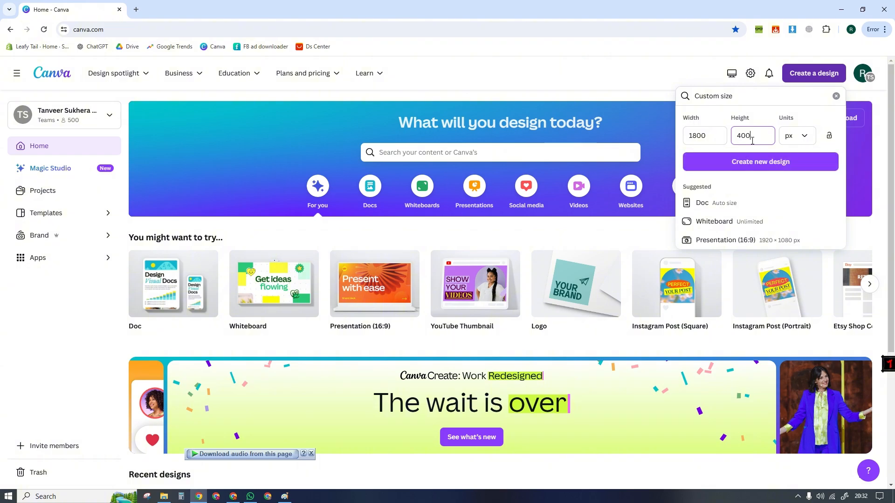
left_click(768, 166)
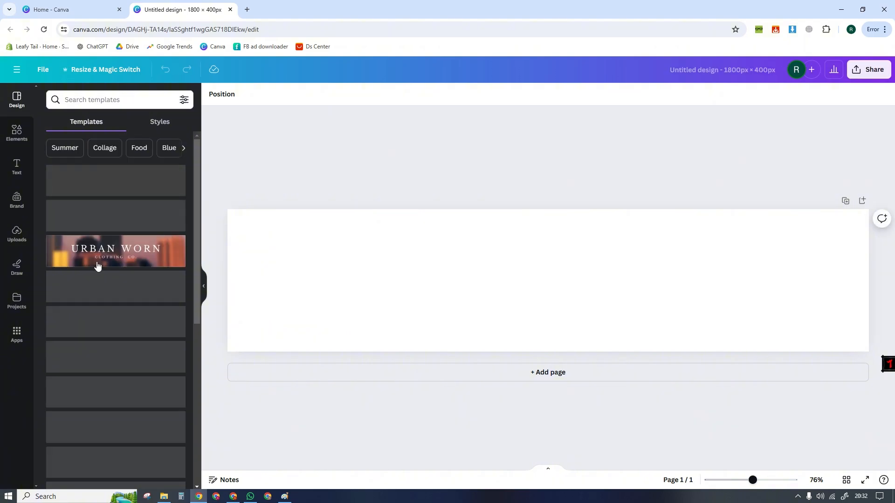
- Add a heading to the blank page and enlarge it to about the full page width
left_click(16, 166)
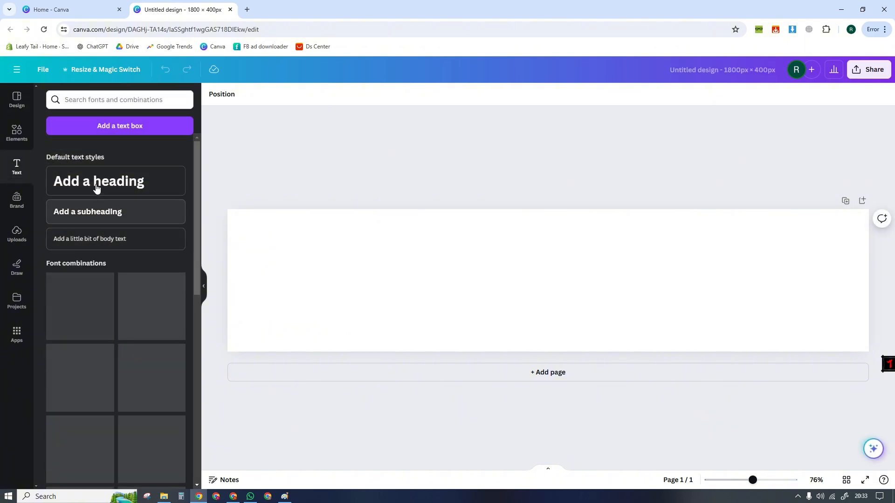
left_click(97, 182)
left_click(385, 317)
left_click(556, 281)
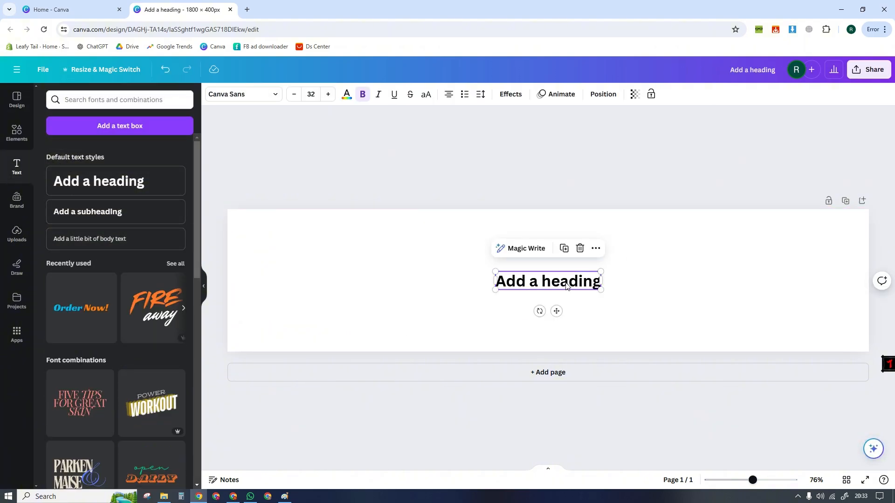
left_click_drag(556, 280, 865, 371)
left_click_drag(689, 280, 688, 293)
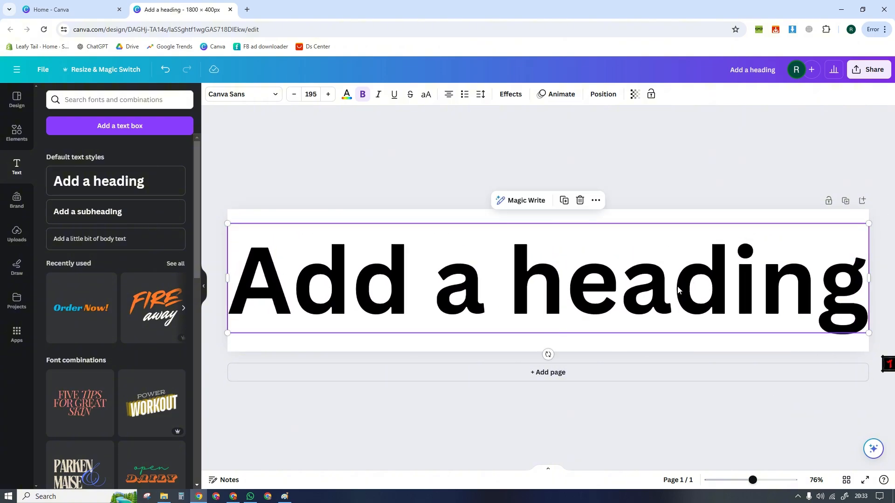
- Replace the heading's placeholder text with ENTERPRENURES
double_click(541, 279)
type("C")
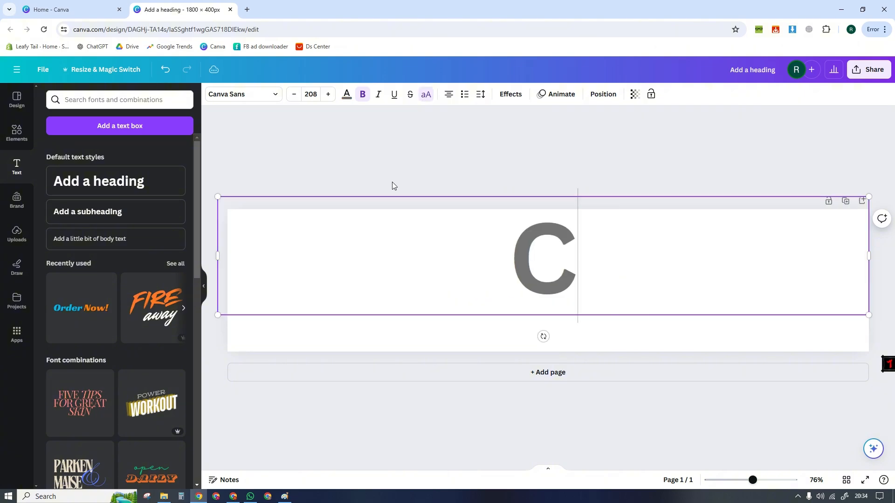
key("BackSpace")
type("EN")
key("BackSpace")
key("BackSpace")
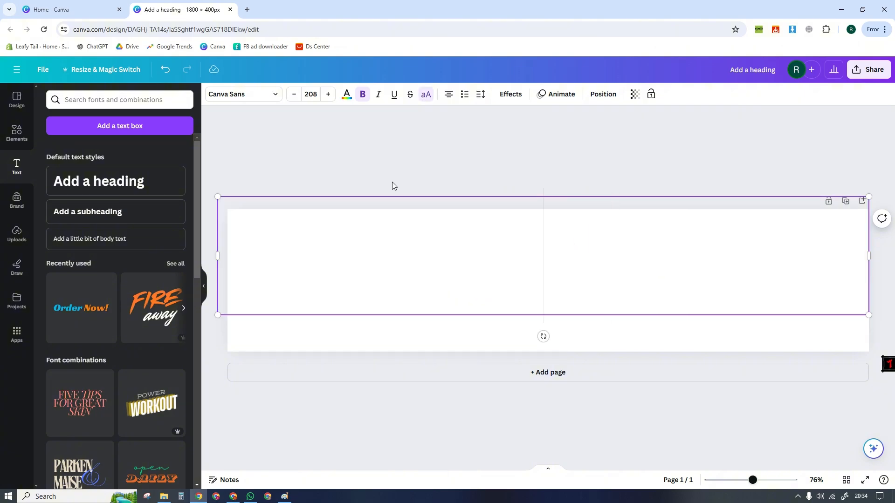
type("ENTERP")
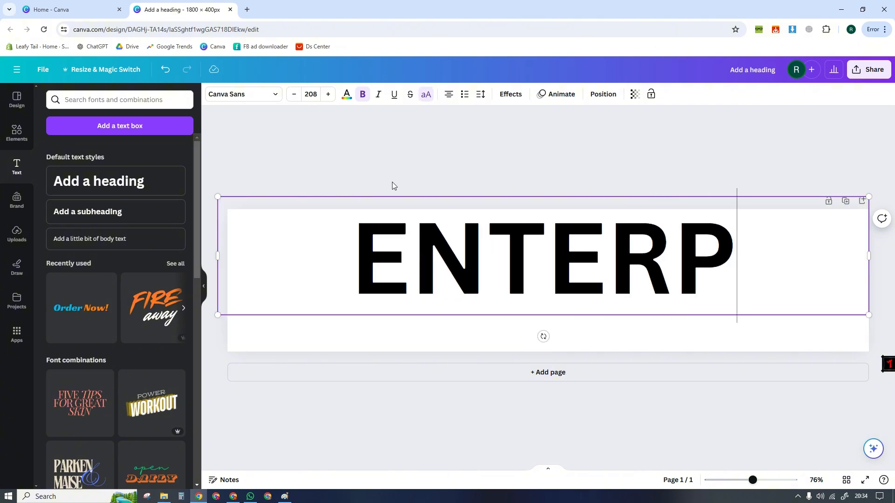
type("RENURES")
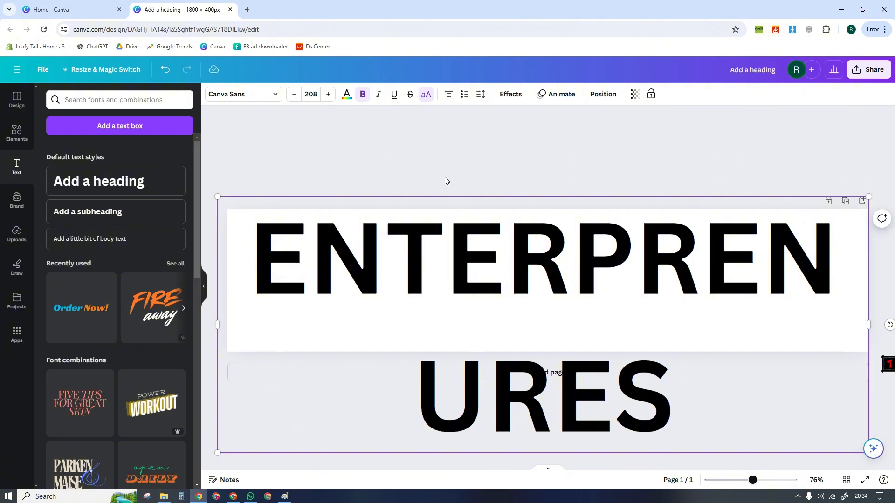
- Shrink the heading to about font size 144, widen its box so the word fits on one line, and center it on the page
left_click_drag(870, 197, 668, 276)
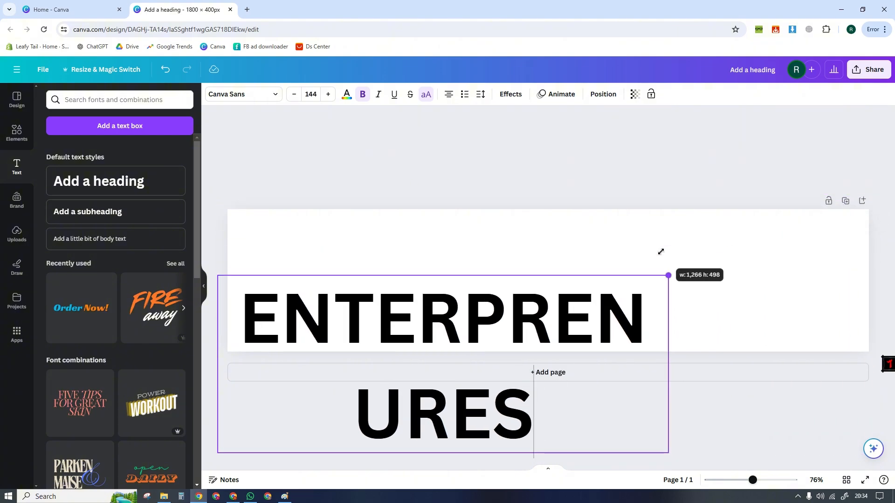
left_click_drag(669, 363, 827, 345)
left_click(718, 405)
left_click_drag(578, 333, 599, 297)
left_click(437, 231)
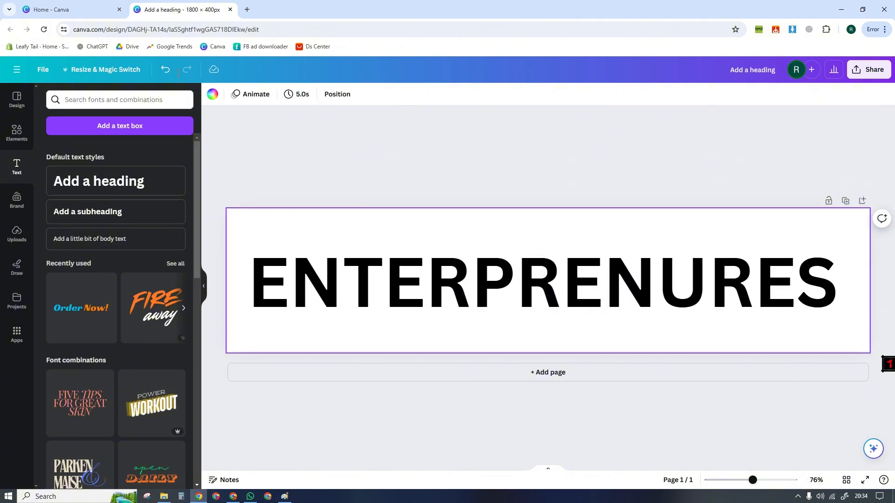
- Create a second custom-size design, 1800 px by 200 px, and copy the ENTERPRENURES heading into it
left_click(70, 9)
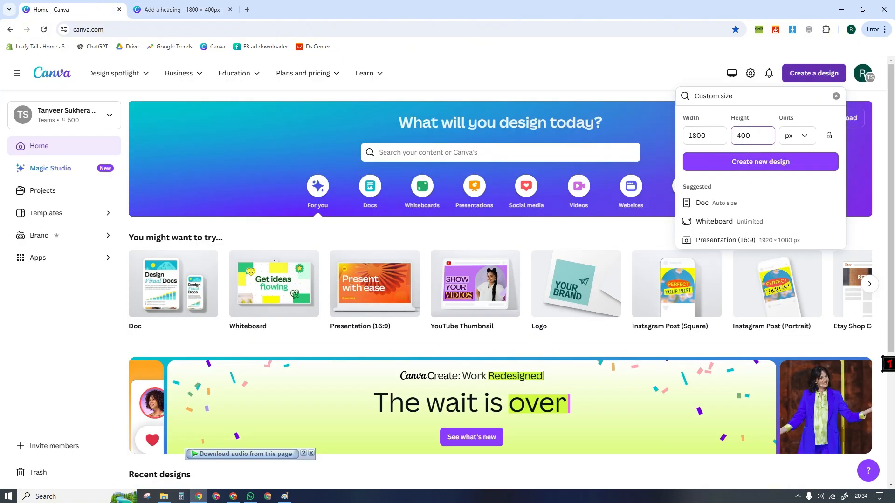
left_click(746, 161)
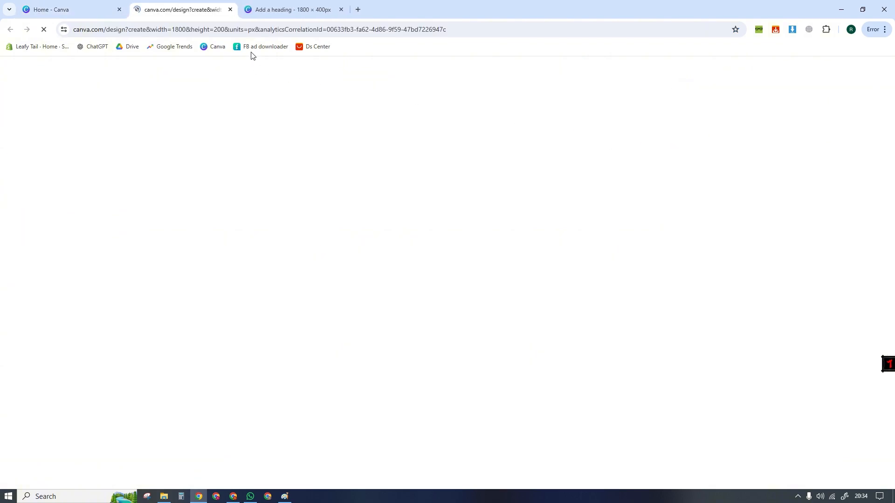
left_click(293, 4)
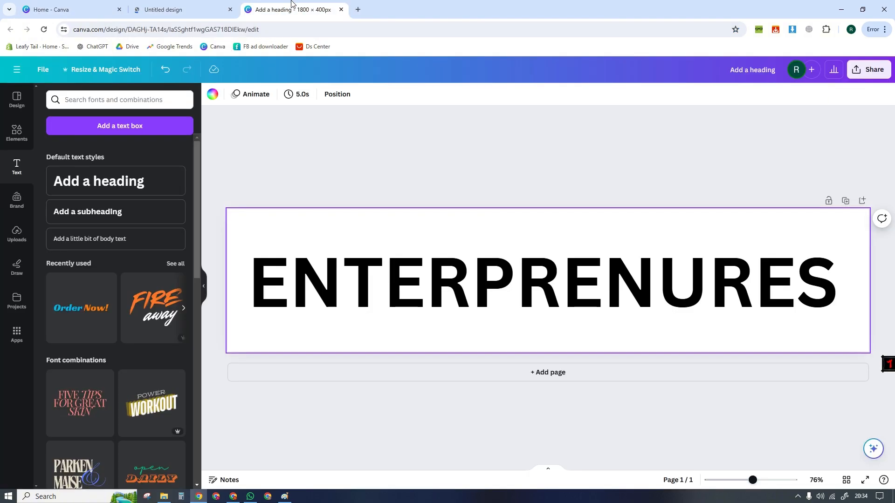
left_click(395, 260)
left_click(169, 9)
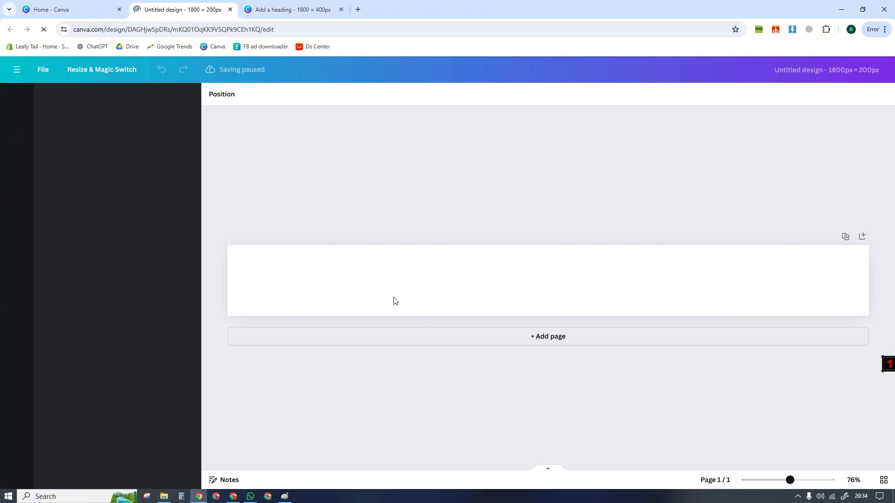
key("ctrl+v")
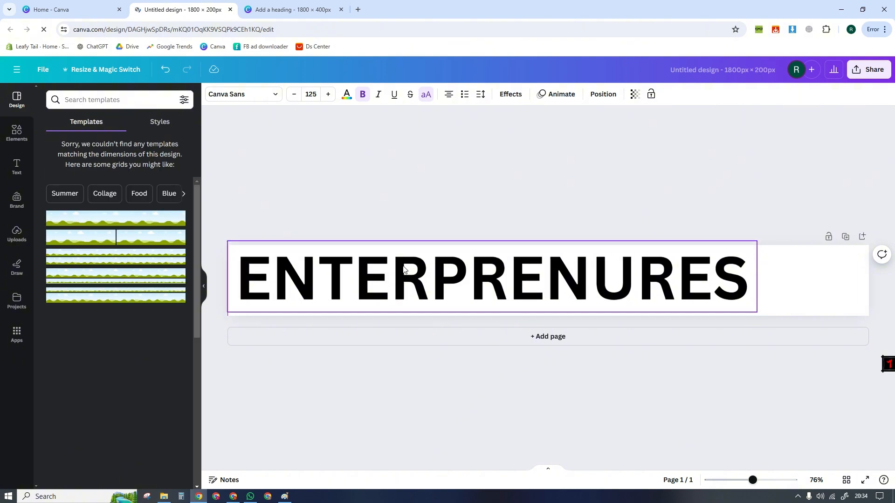
- Enlarge the copied heading to about font size 155 across the 200 px high page, and compare it with the 400 px design
left_click_drag(403, 283, 397, 271)
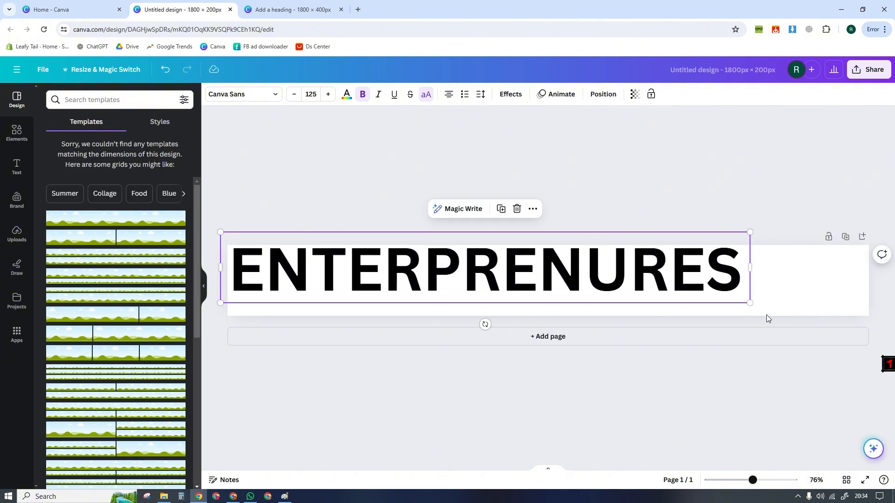
left_click_drag(750, 302, 876, 335)
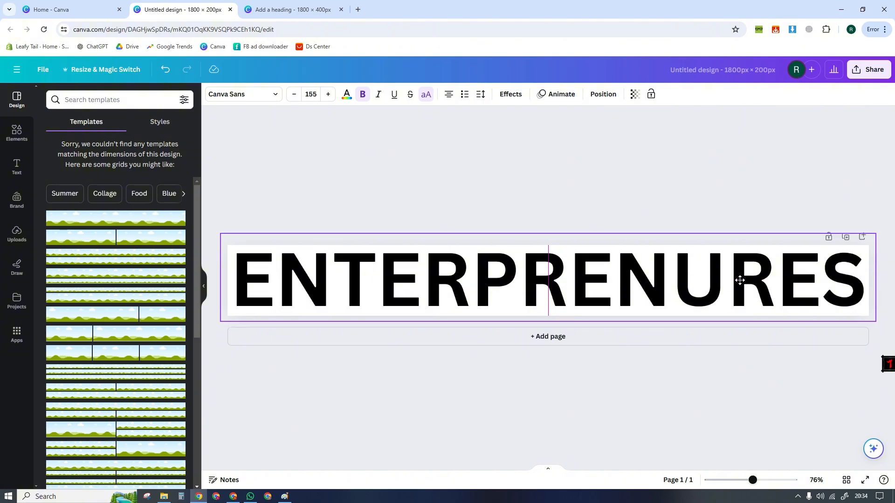
left_click(291, 10)
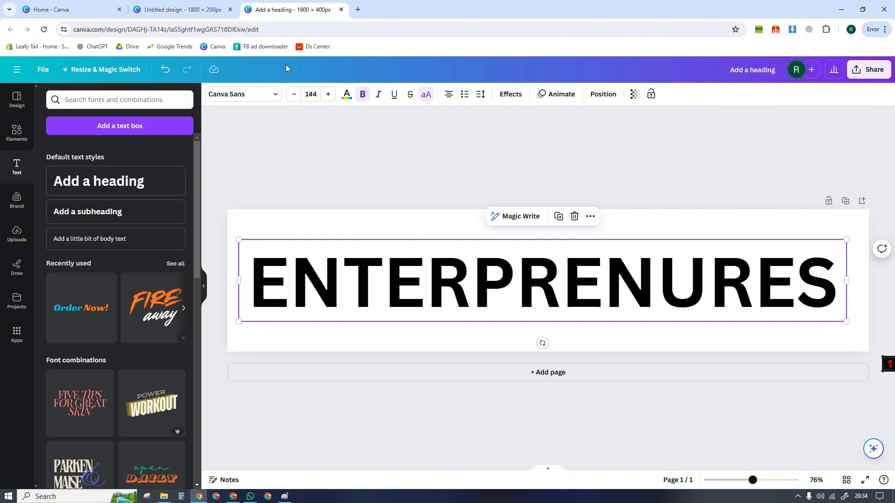
left_click(196, 10)
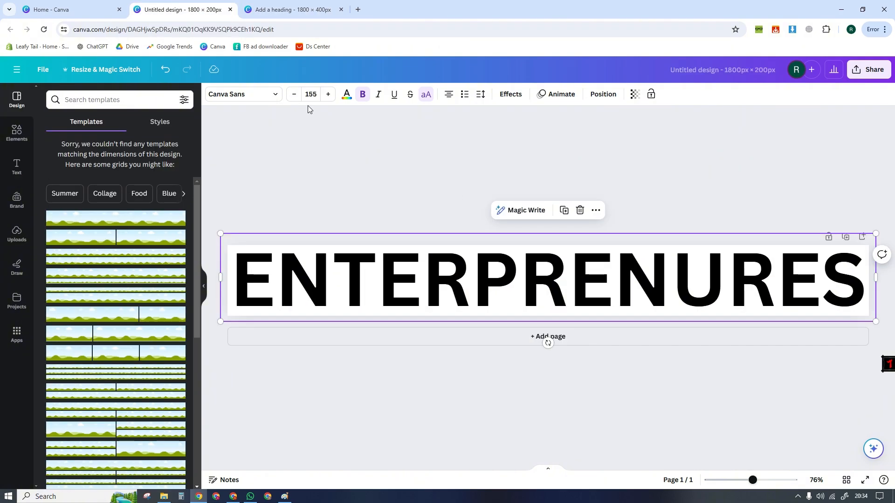
- Change the heading's font to Lovelo, enlarge it to about size 175, and center it on the page
left_click(255, 95)
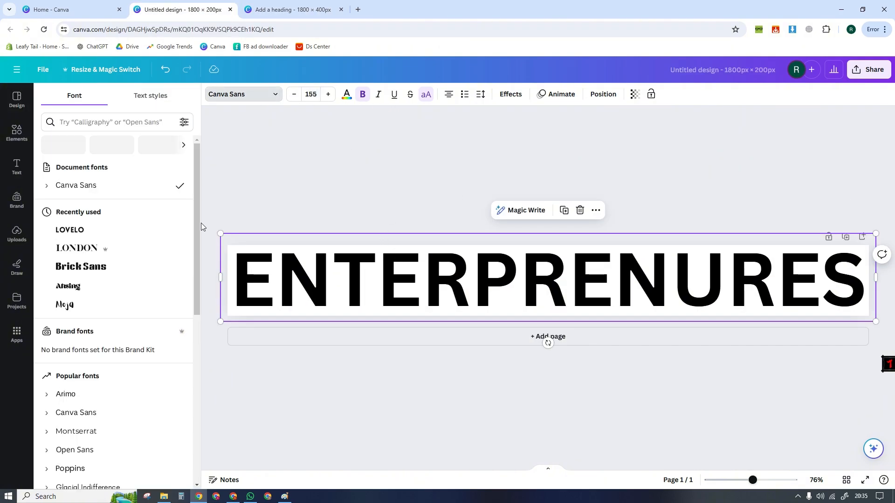
left_click(84, 231)
left_click_drag(664, 293, 661, 301)
left_click_drag(874, 290, 796, 274)
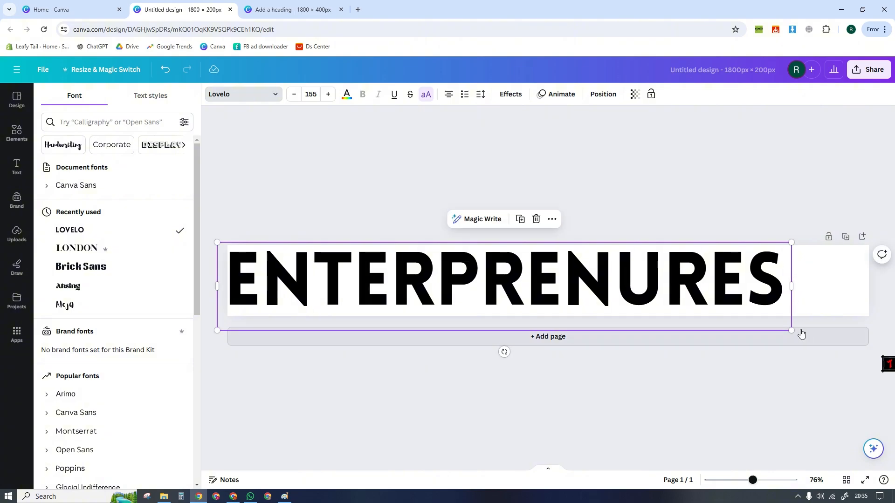
left_click_drag(795, 330, 867, 343)
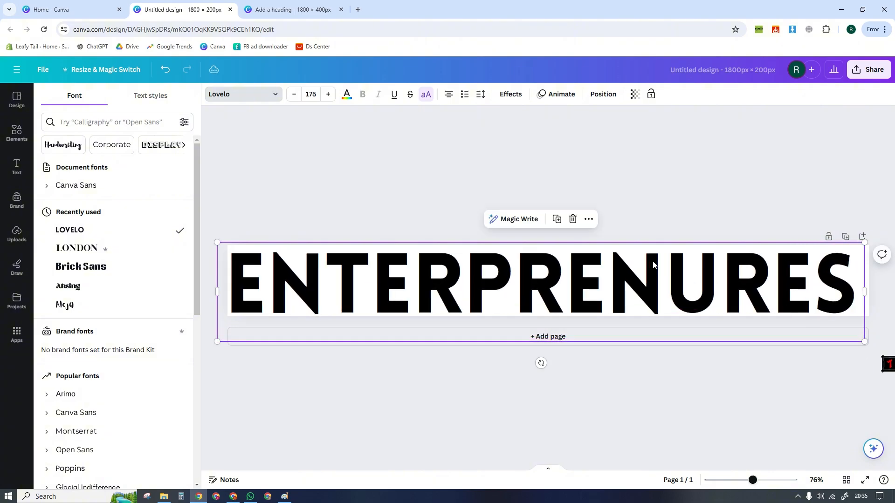
left_click_drag(651, 259, 656, 258)
left_click(426, 185)
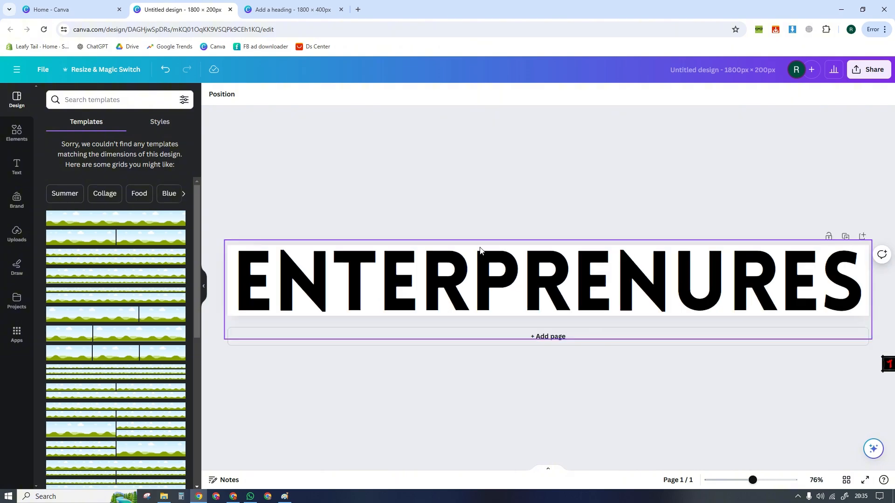
- Download the 1800 × 200 px logo design as a PNG with a transparent background
scroll(480, 248, "down", 2)
scroll(524, 251, "up", 2)
scroll(550, 241, "down", 2)
scroll(550, 241, "up", 1)
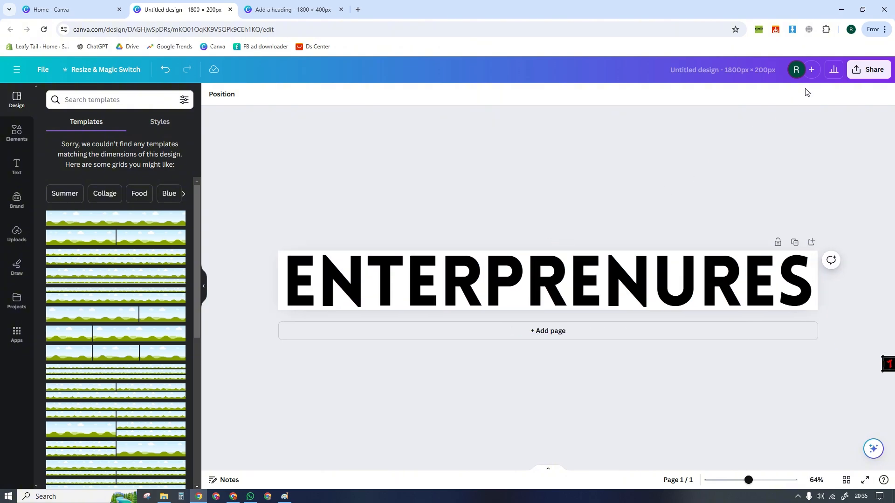
left_click(868, 71)
left_click(766, 307)
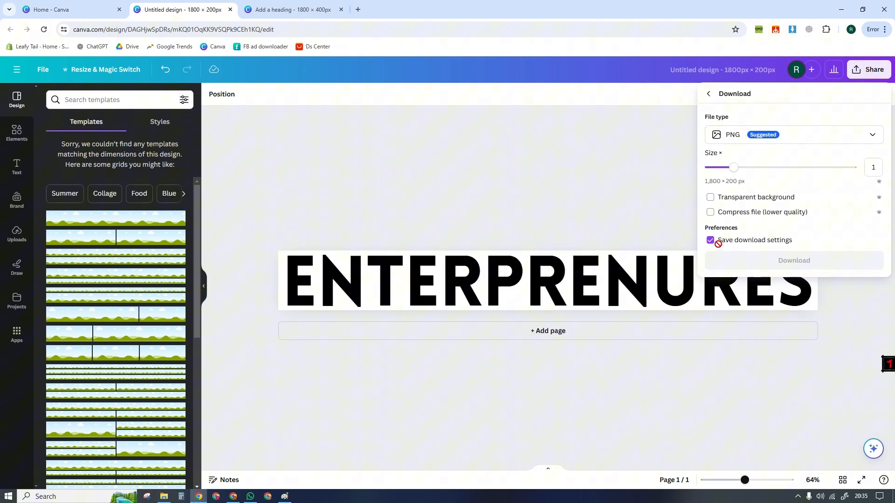
left_click(711, 197)
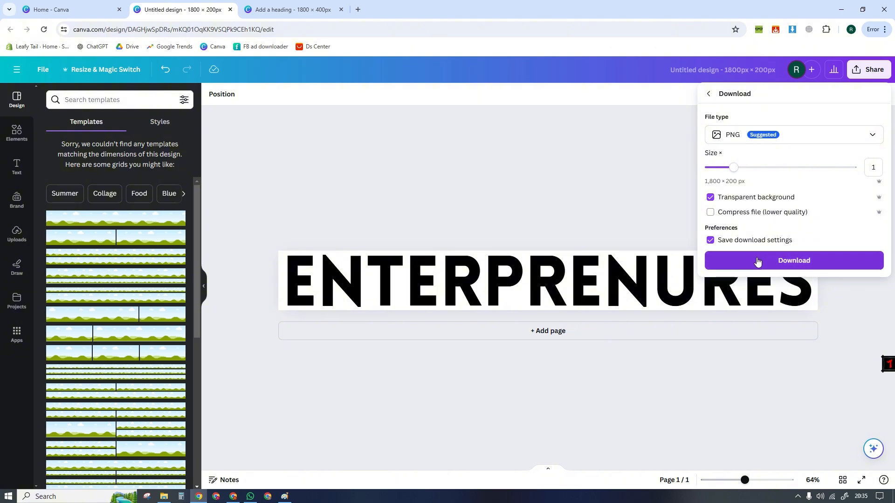
left_click(710, 197)
left_click(746, 261)
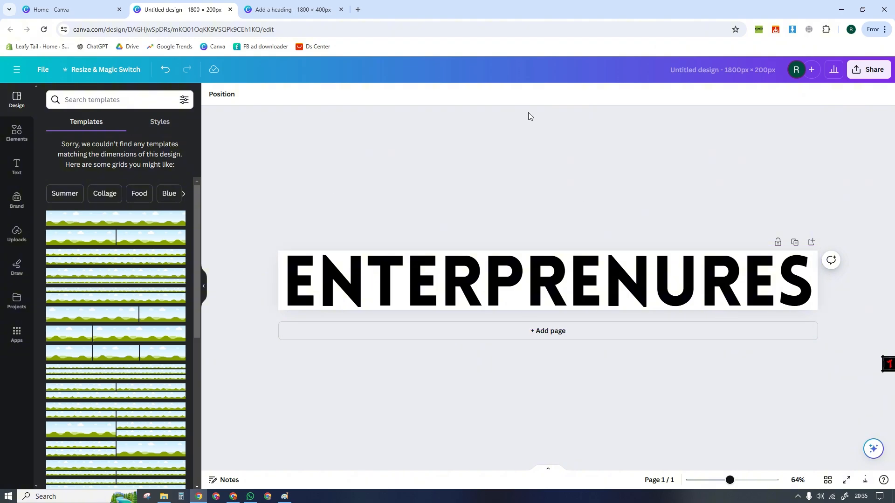
left_click(840, 9)
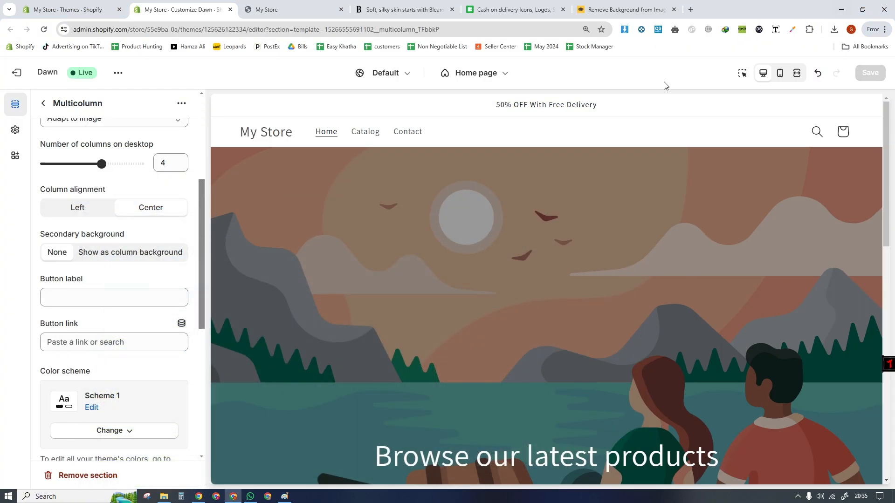
left_click(625, 9)
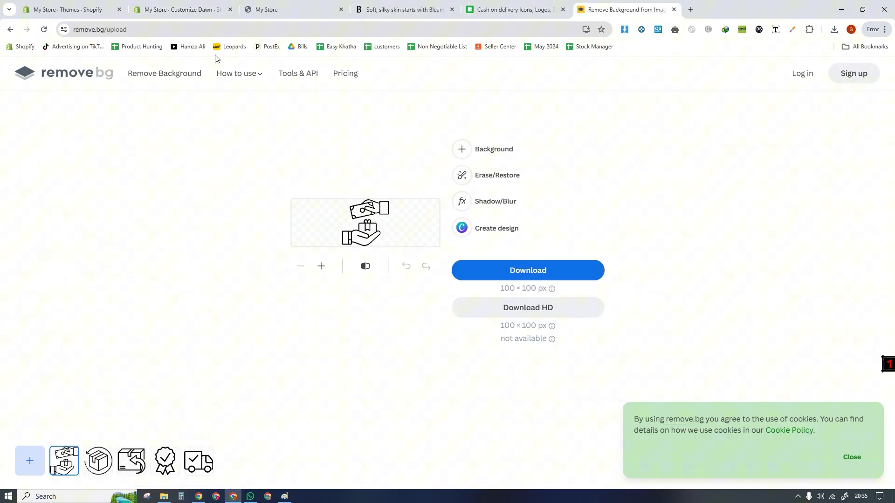
left_click(169, 7)
left_click(489, 5)
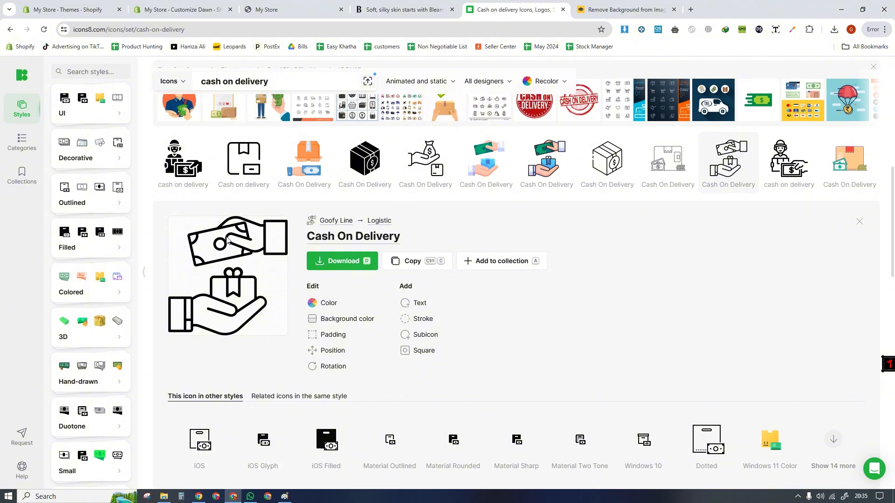
left_click(174, 5)
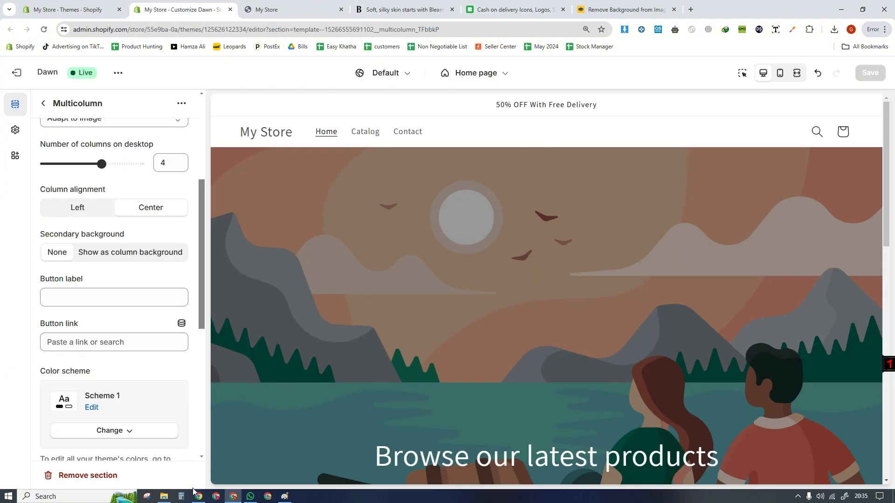
- Switch back to Canva and show the downloaded Untitled design.png in its folder
left_click(198, 496)
left_click(834, 30)
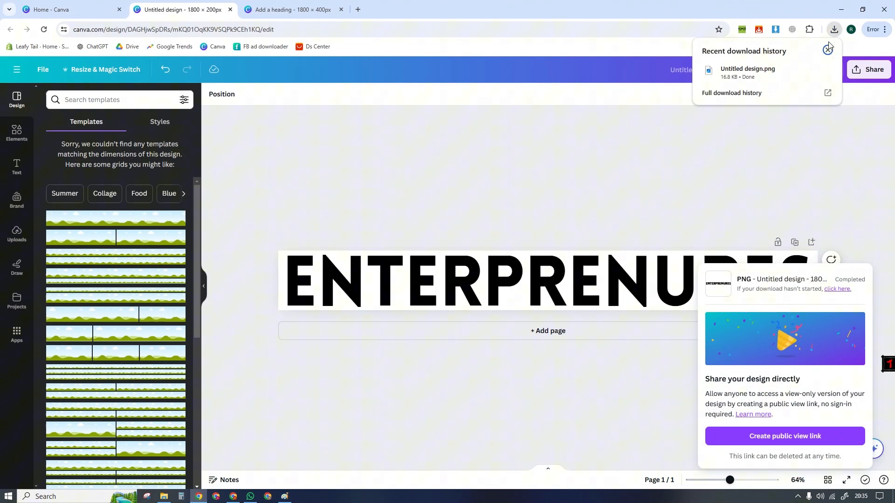
left_click(809, 70)
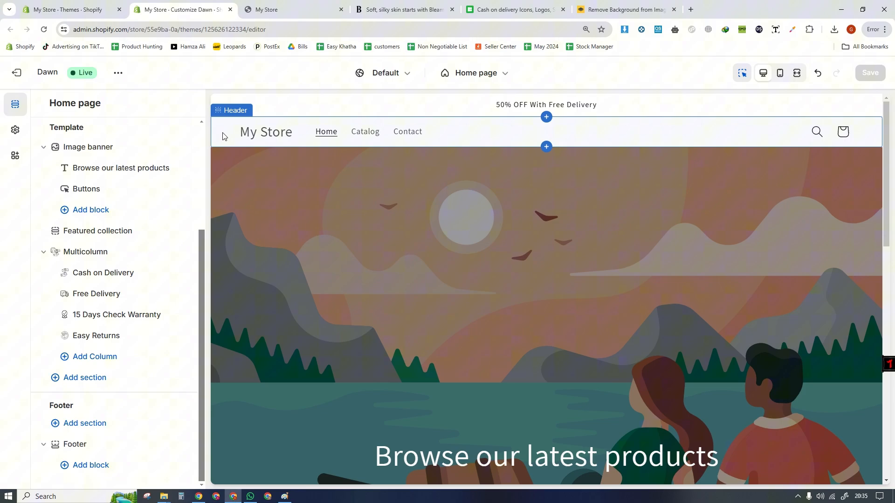
- In Dawn's logo theme settings, reached from the header section, add Untitled design from the My Product Images folder as the store logo
left_click(223, 136)
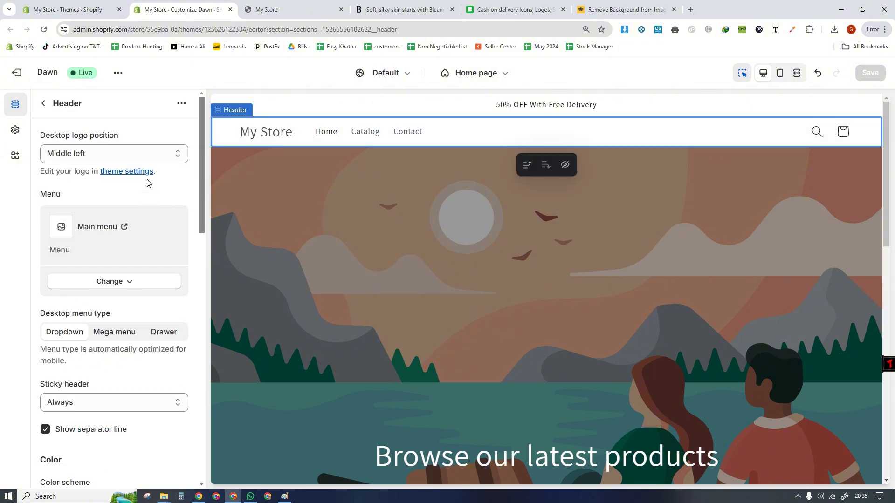
left_click(141, 172)
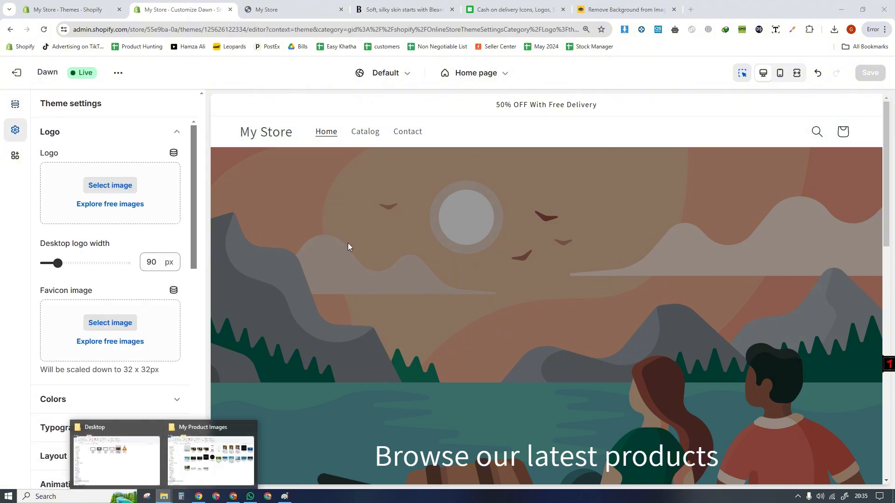
left_click(211, 459)
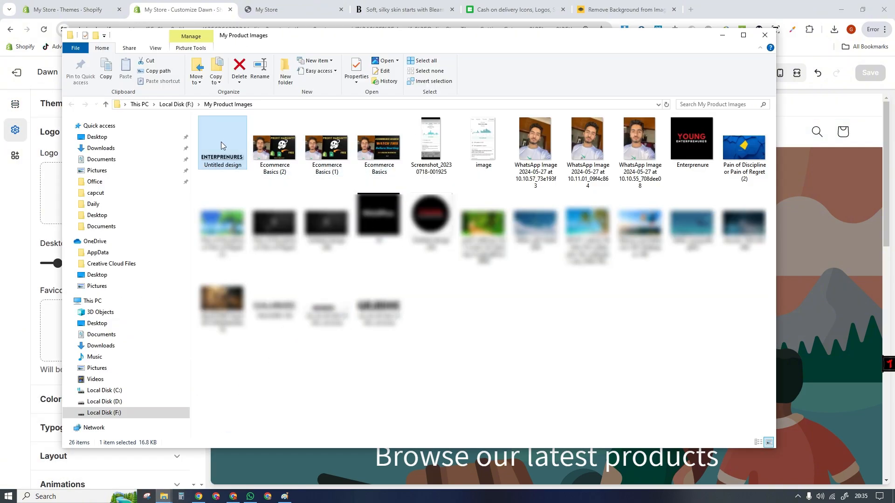
left_click_drag(221, 145, 60, 195)
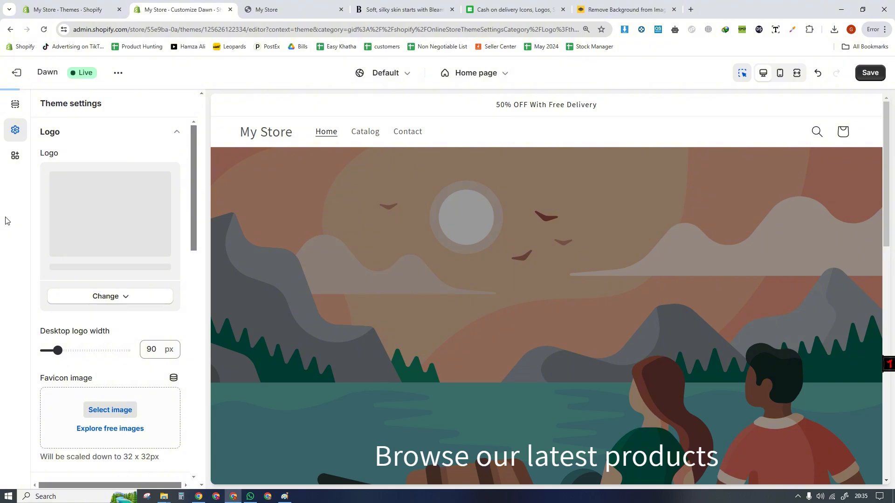
- Set the desktop logo width to 160 px, check the logo in the mobile and desktop previews, and save the theme
left_click(779, 73)
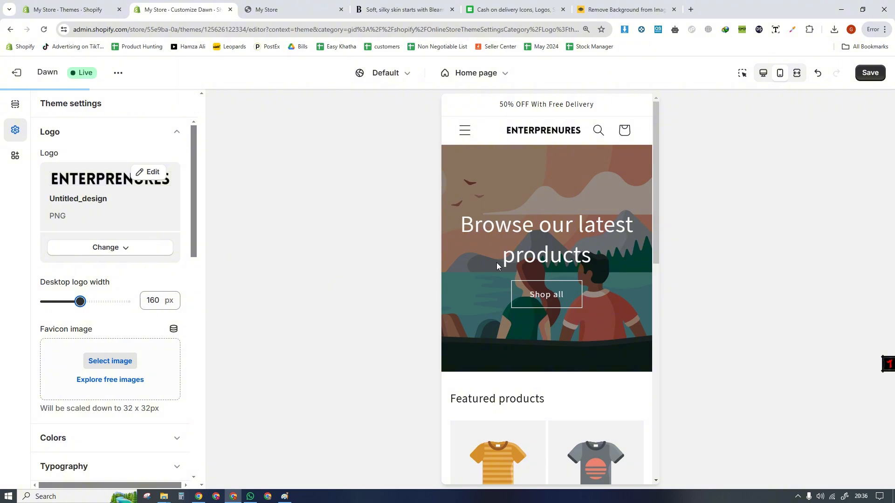
left_click(763, 75)
left_click_drag(887, 165, 889, 397)
left_click(868, 74)
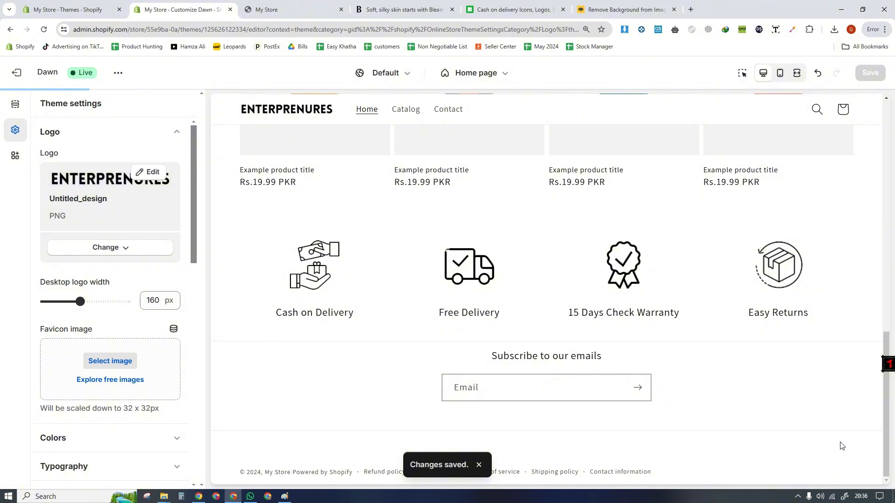
- Review the home page preview from the header and banner through the featured products and service icons to the email signup
left_click_drag(889, 396, 736, 140)
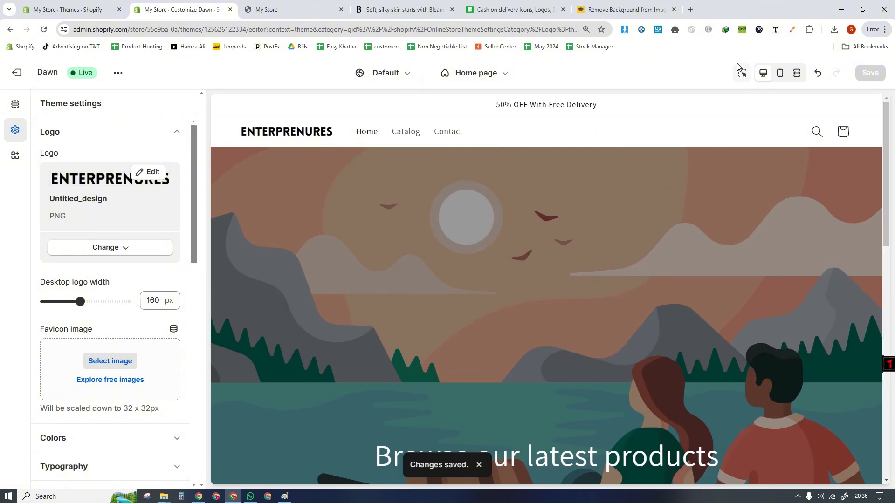
scroll(570, 133, "down", 3)
left_click_drag(885, 220, 867, 302)
left_click_drag(241, 249, 388, 252)
left_click(469, 254)
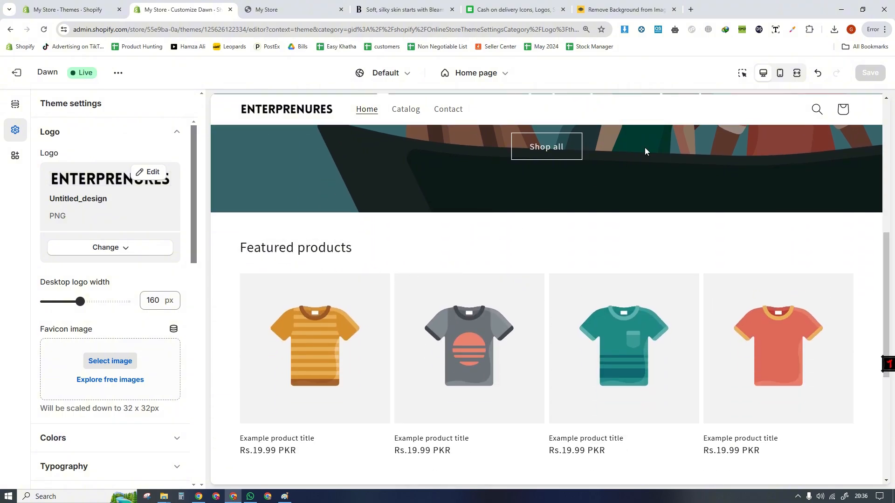
left_click_drag(886, 264, 888, 348)
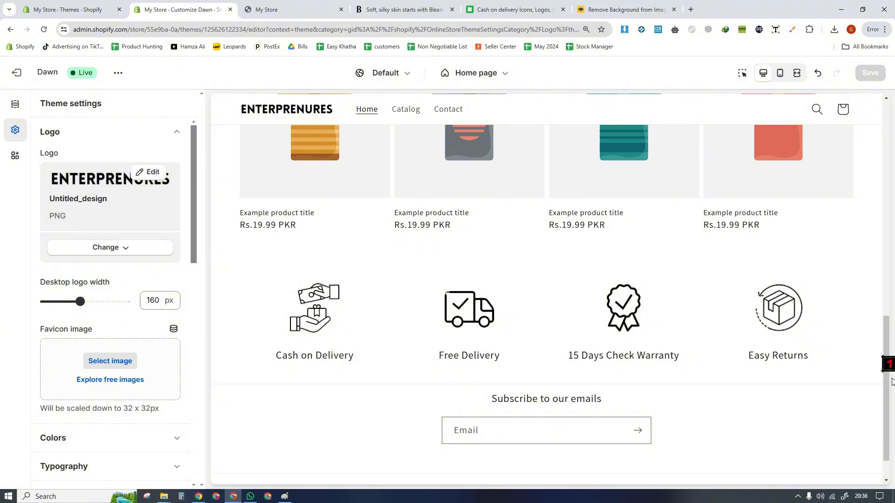
left_click_drag(890, 412, 879, 284)
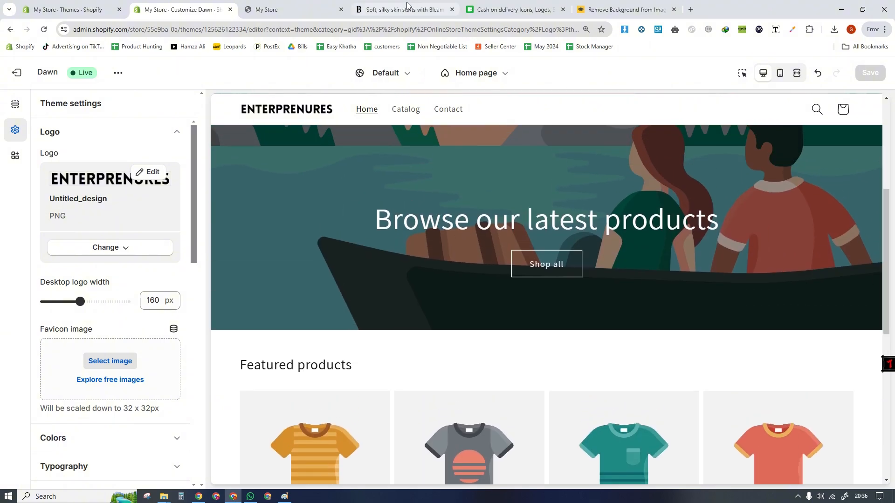
- Examine the Frequently Asked Questions section on the Bleame store, including how its questions expand and collapse
left_click(407, 5)
scroll(868, 359, "up", 9)
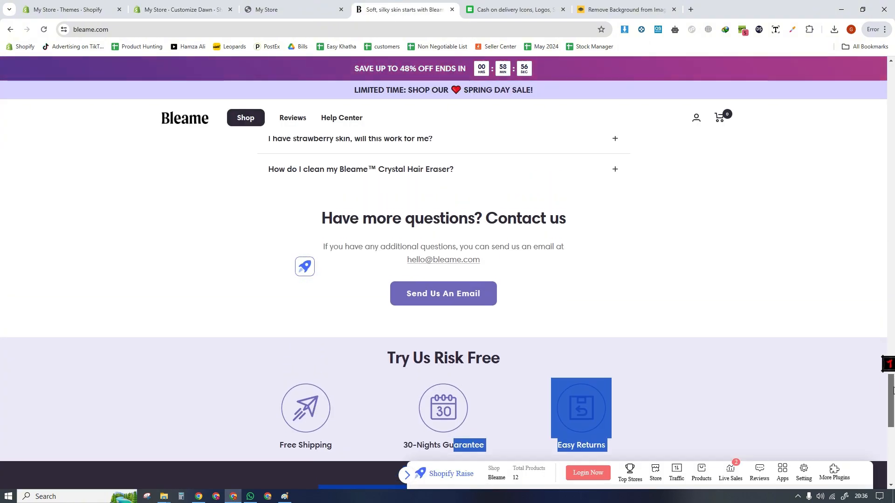
left_click(617, 251)
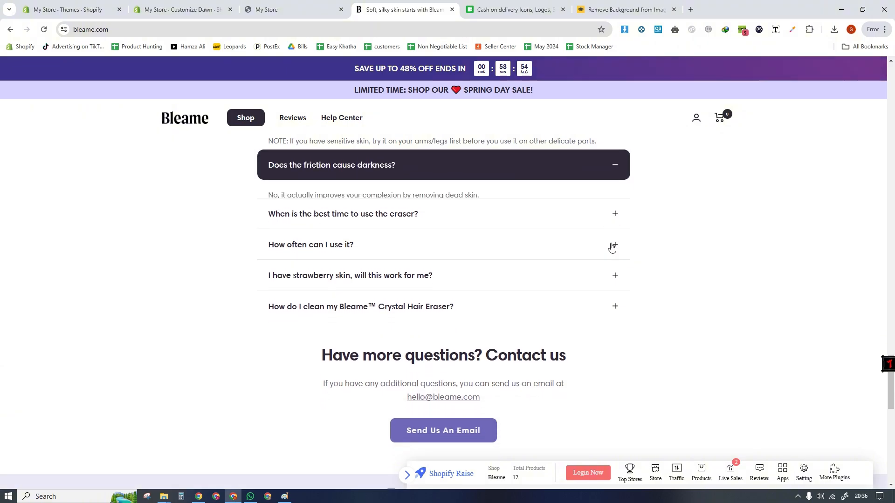
scroll(892, 378, "up", 3)
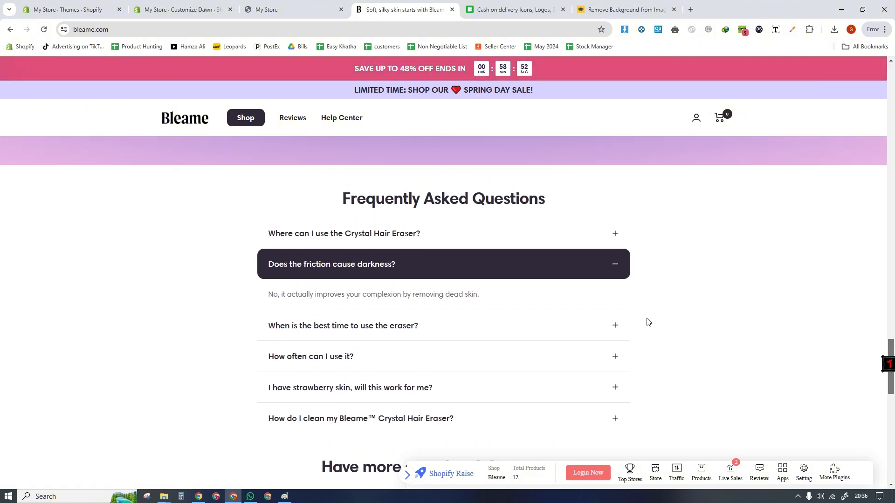
left_click(599, 261)
left_click_drag(336, 192, 553, 204)
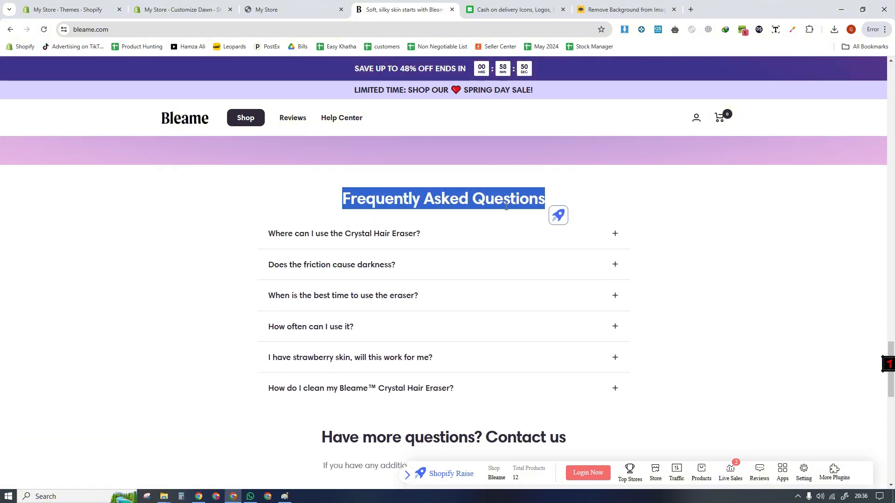
triple_click(435, 199)
left_click(282, 197)
- Return to the theme editor and add a Collapsible content section below the Multicolumn section on the home page
left_click(183, 10)
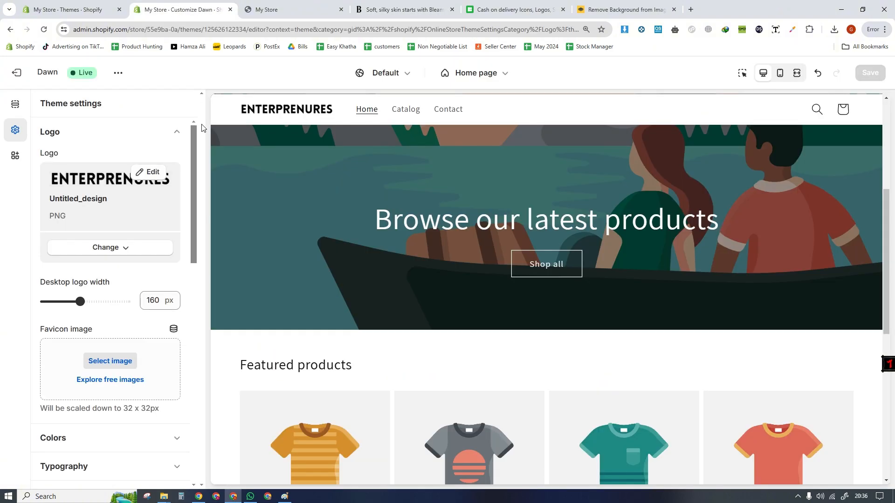
left_click(15, 104)
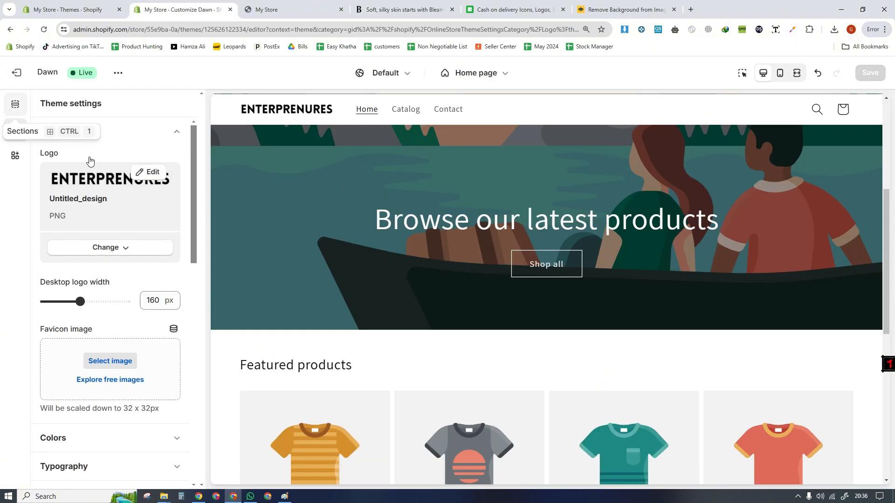
left_click_drag(202, 217, 214, 406)
scroll(513, 396, "down", 5)
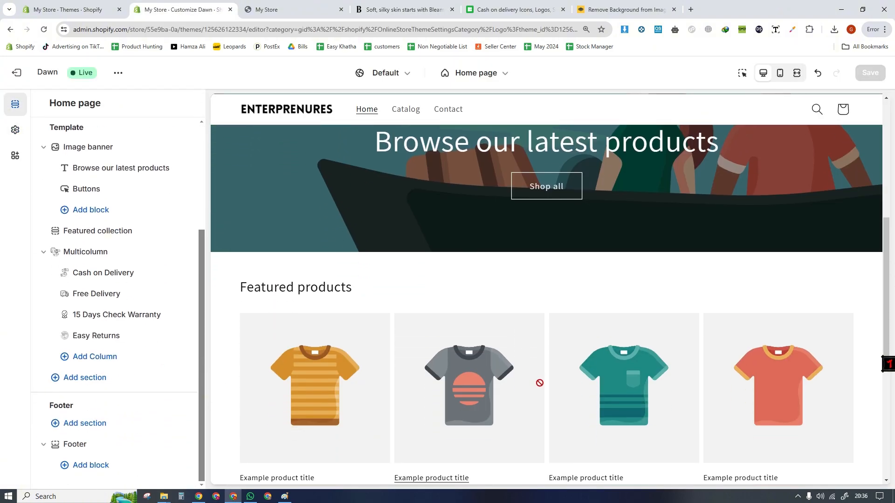
scroll(248, 393, "down", 2)
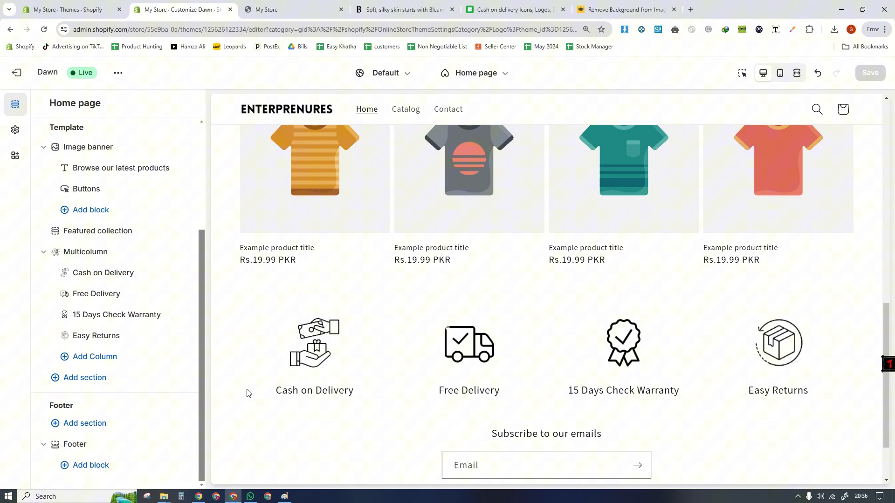
left_click(70, 379)
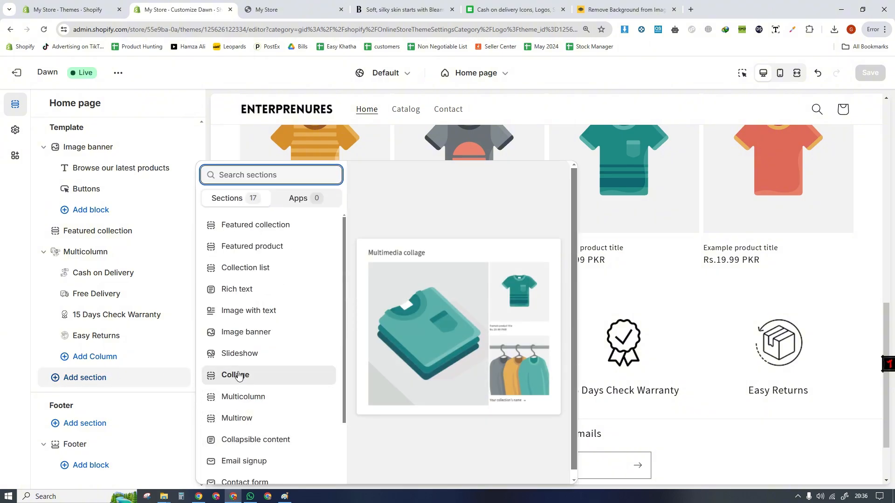
left_click(180, 405)
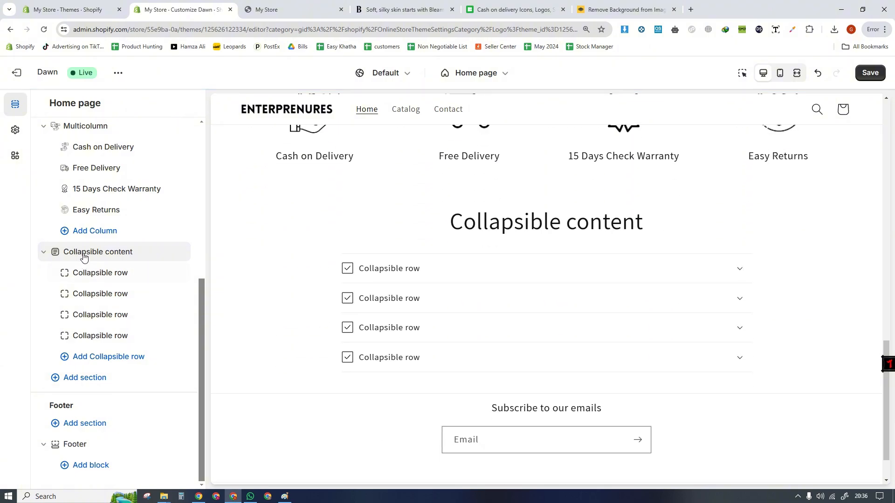
- Move the Collapsible content section above Multicolumn, directly below the Featured collection
left_click_drag(84, 254, 74, 200)
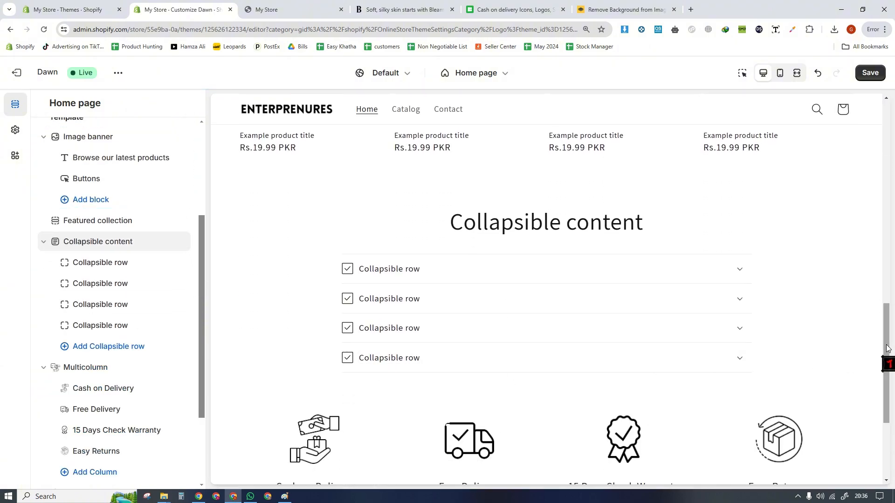
mouse_move(72, 240)
left_mouse_down()
mouse_move(75, 290)
mouse_move(83, 251)
left_mouse_up()
left_click_drag(87, 250, 87, 249)
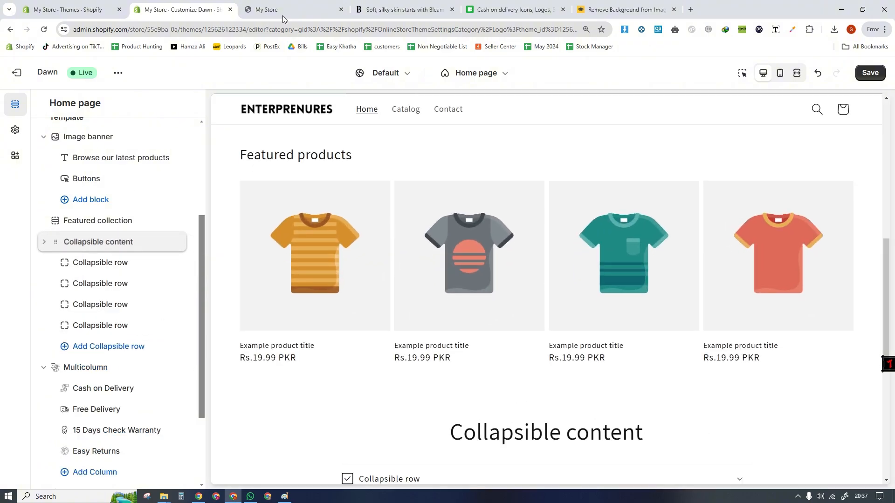
- Copy the heading "Frequently Asked Questions" from the Bleame store and use it as the Collapsible content section's heading
left_click(389, 10)
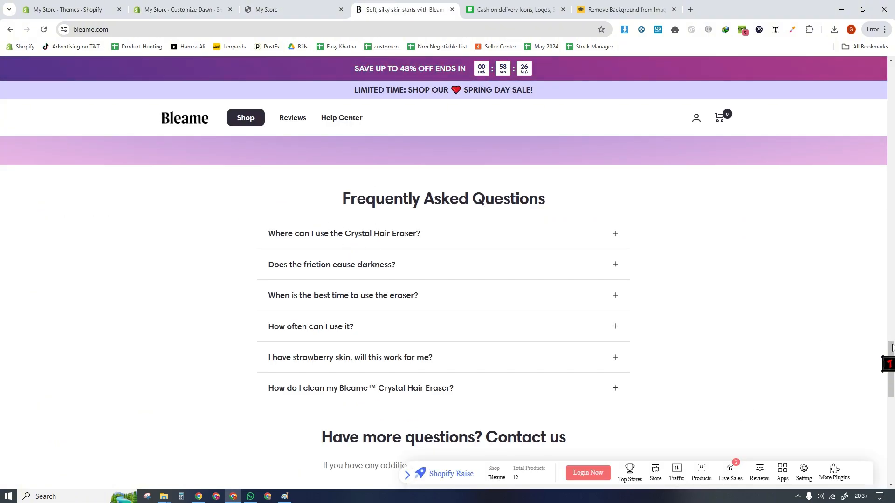
mouse_move(891, 348)
left_mouse_down()
mouse_move(892, 387)
mouse_move(893, 354)
left_mouse_up()
left_click_drag(344, 190, 565, 196)
key("ctrl+c")
key("ctrl+2")
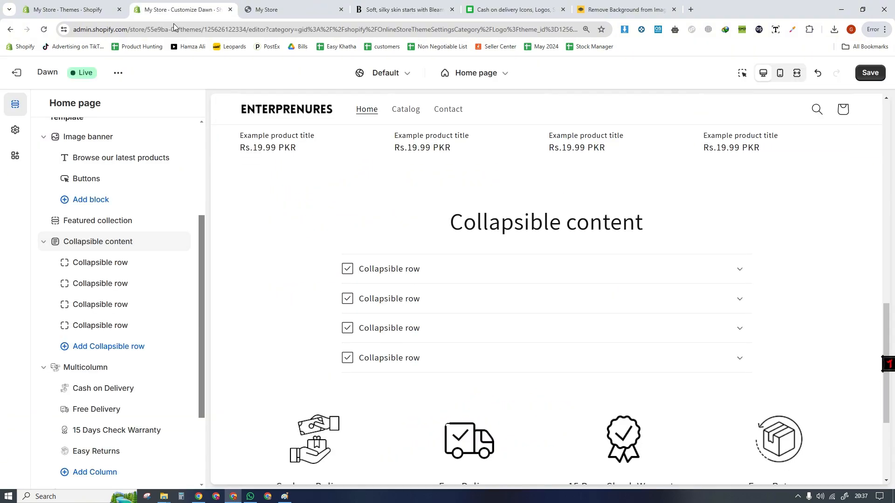
left_click(742, 75)
left_click(325, 236)
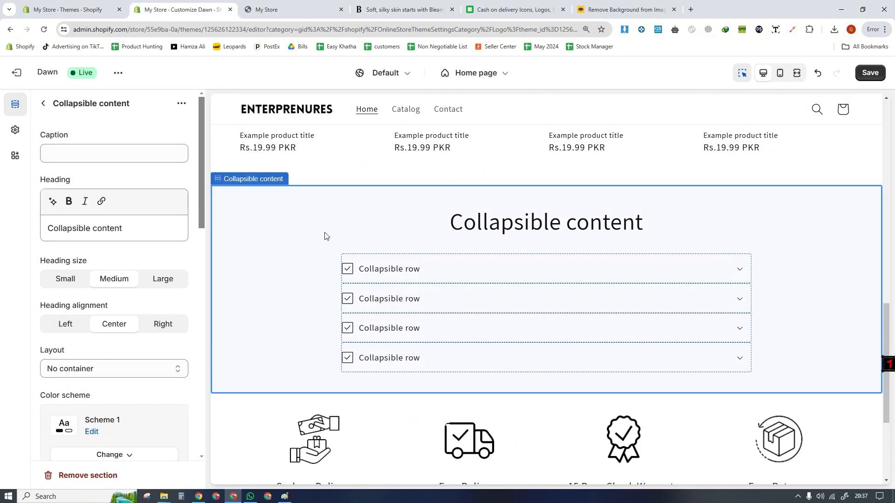
left_click_drag(123, 228, 52, 229)
key("ctrl+v")
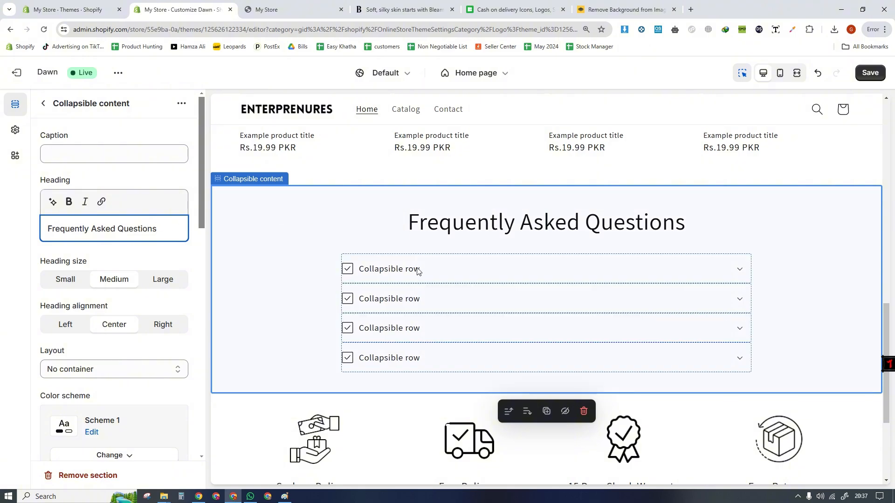
- Copy the question "Where can I use the Crystal Hair Eraser?" from the Bleame store and use it as the first collapsible row's heading
left_click(387, 272)
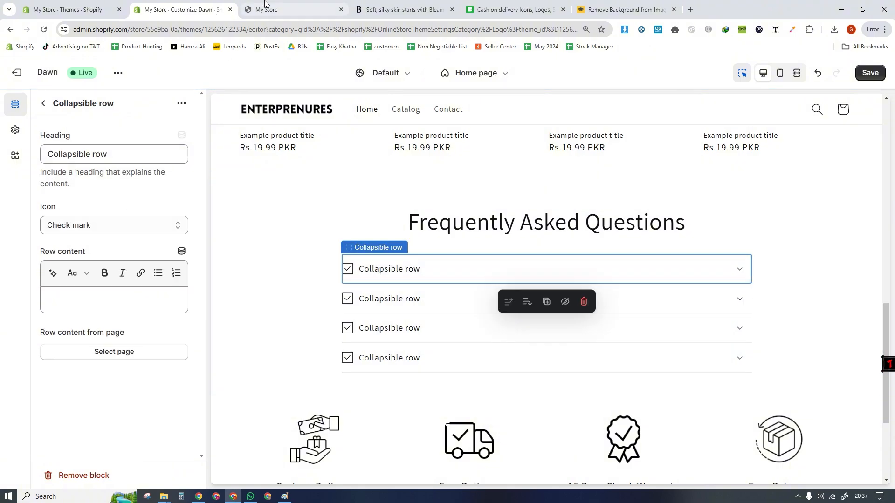
left_click(378, 6)
left_click_drag(284, 235, 420, 229)
key("ctrl+c")
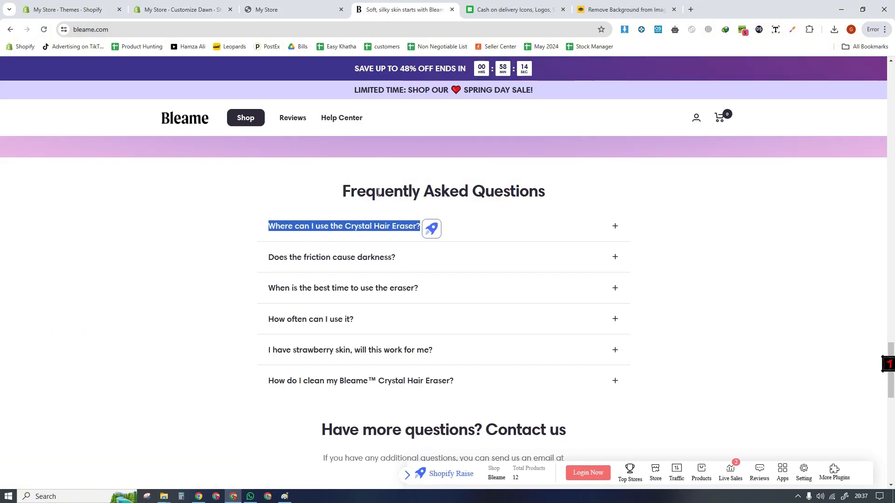
left_click(204, 6)
left_click(129, 161)
key("ctrl+a")
key("ctrl+v")
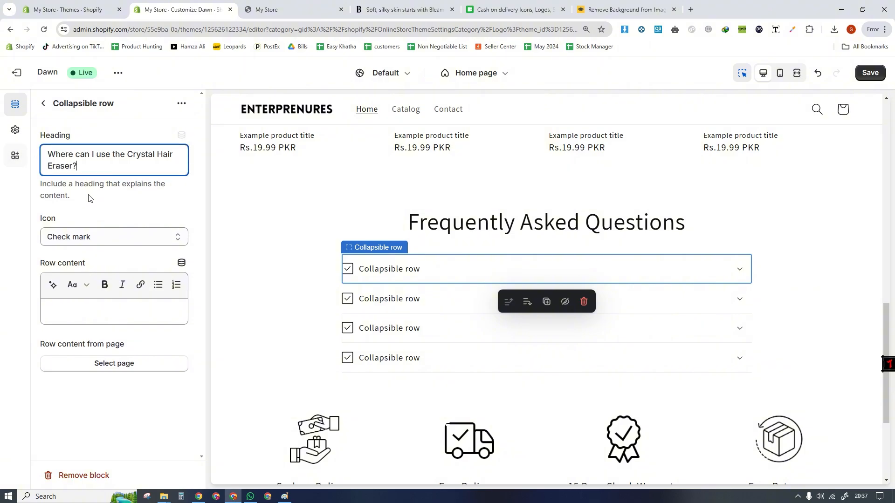
- Examine on the Bleame store how the FAQ questions expand to show their answers
left_click(393, 7)
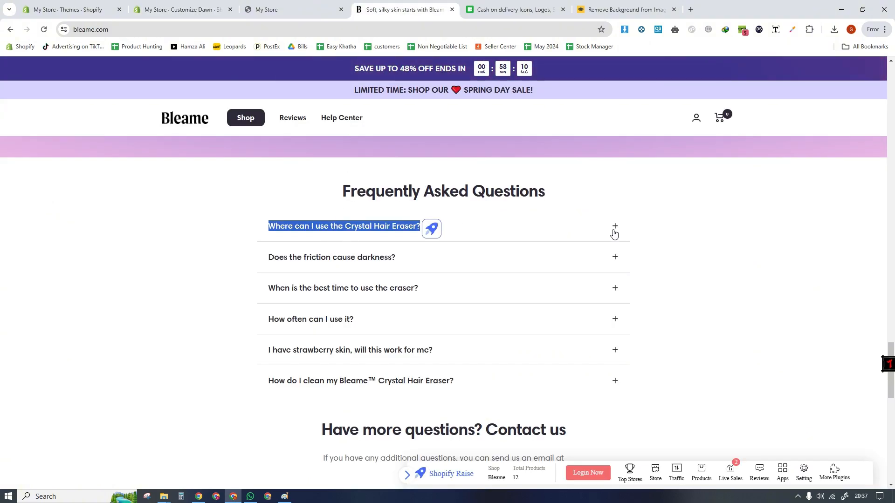
left_click(614, 231)
left_click(616, 228)
left_click(473, 291)
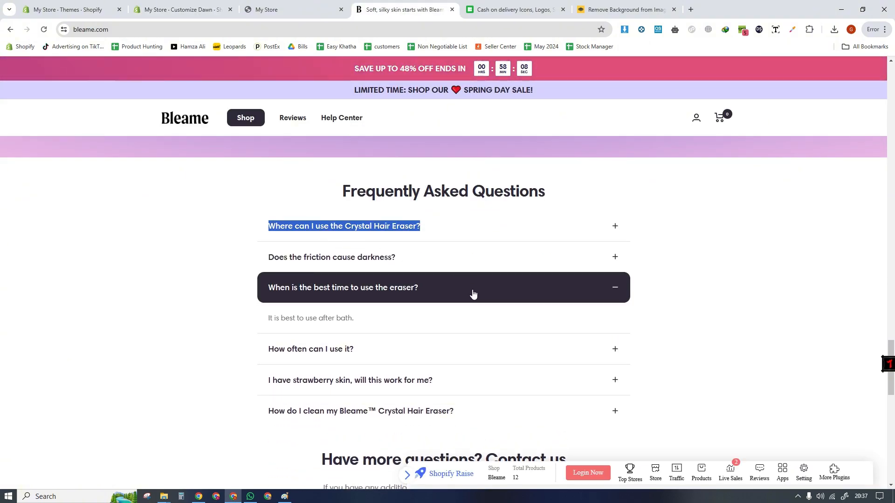
left_click(472, 293)
left_click(148, 198)
- Return to the theme editor and set the first collapsible row's icon to None
left_click(183, 7)
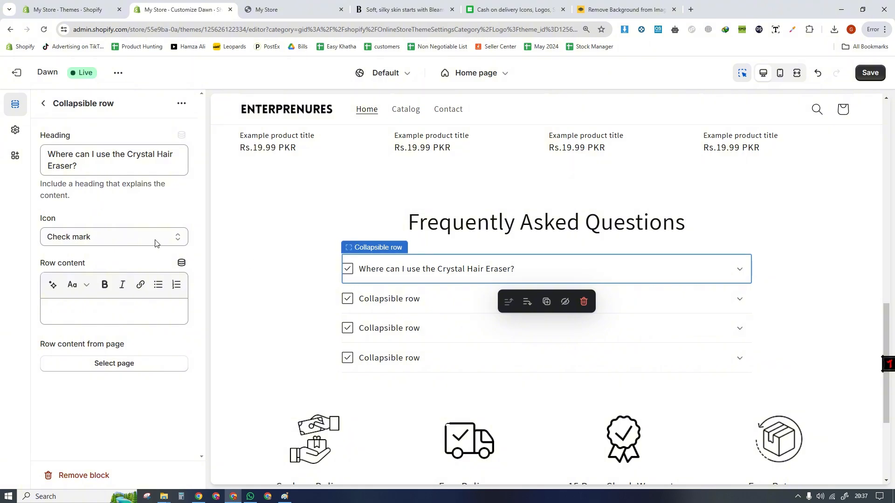
left_click(106, 233)
left_click(105, 251)
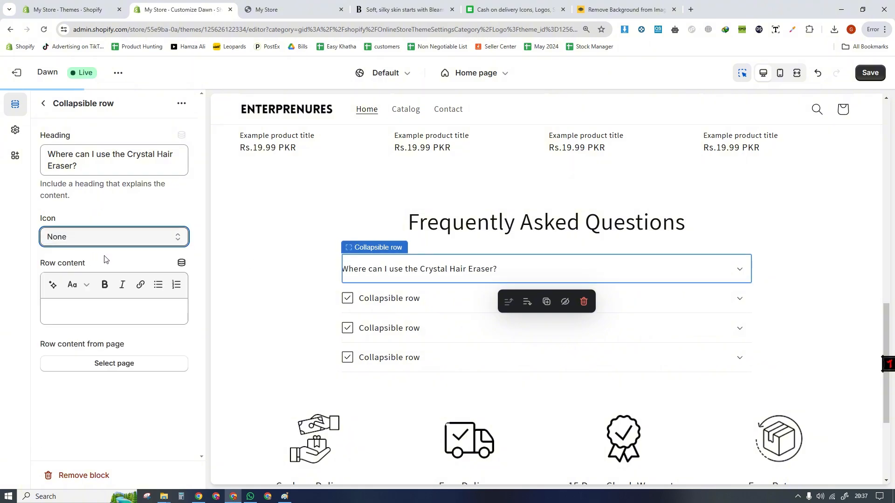
- Copy "Does the friction cause darkness?" from the Bleame store and use it as the second collapsible row's heading
left_click(379, 282)
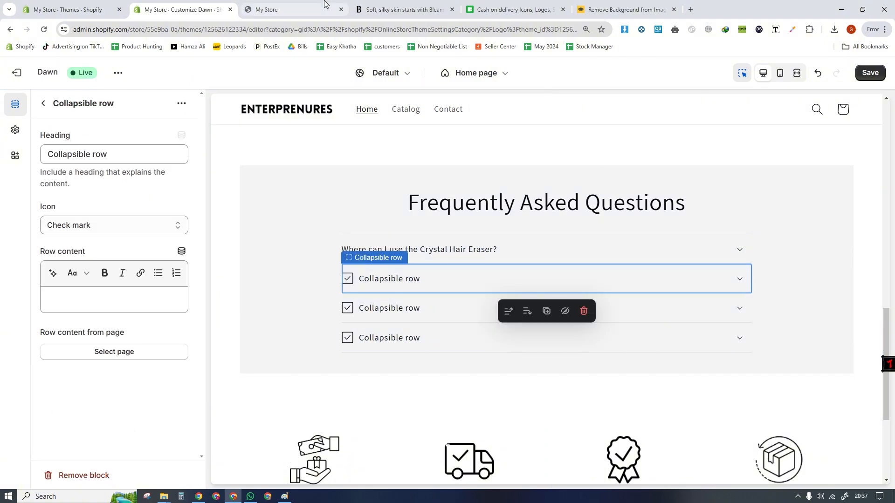
left_click(403, 9)
triple_click(308, 262)
key("ctrl+c")
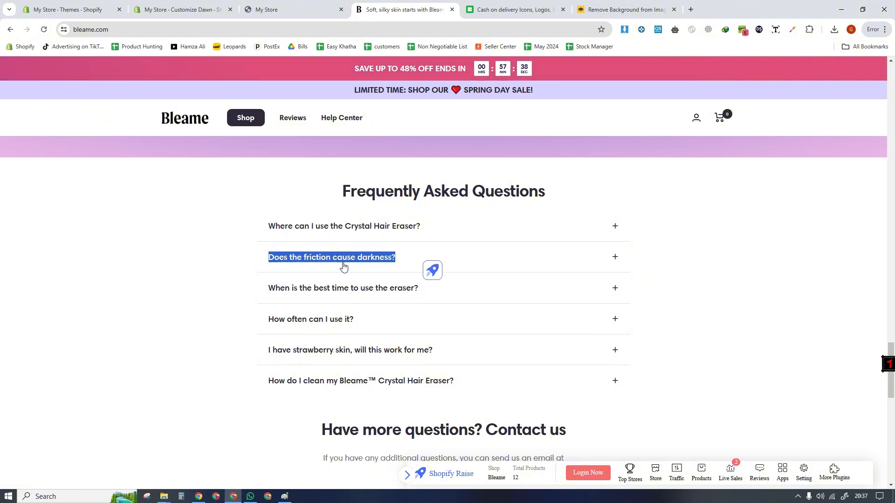
left_click(146, 6)
triple_click(143, 153)
key("ctrl+v")
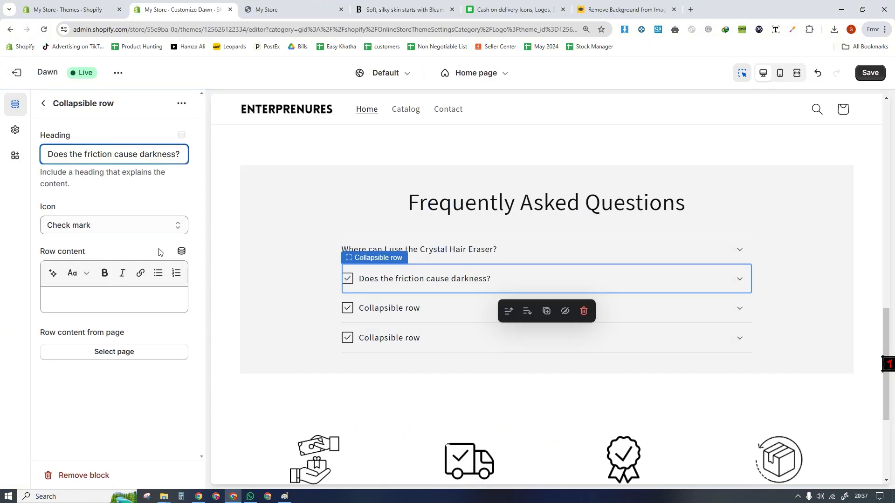
- Try the Question mark and Truck icons on the second collapsible row
left_click(126, 225)
key("q")
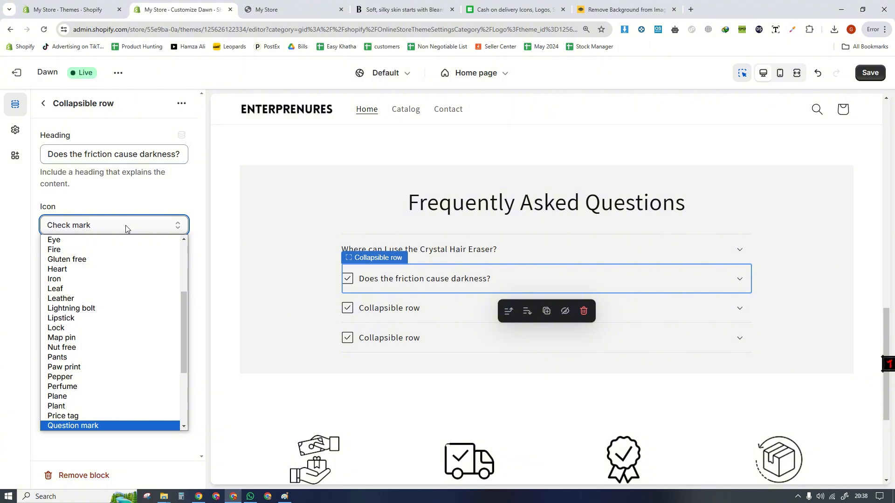
key("Return")
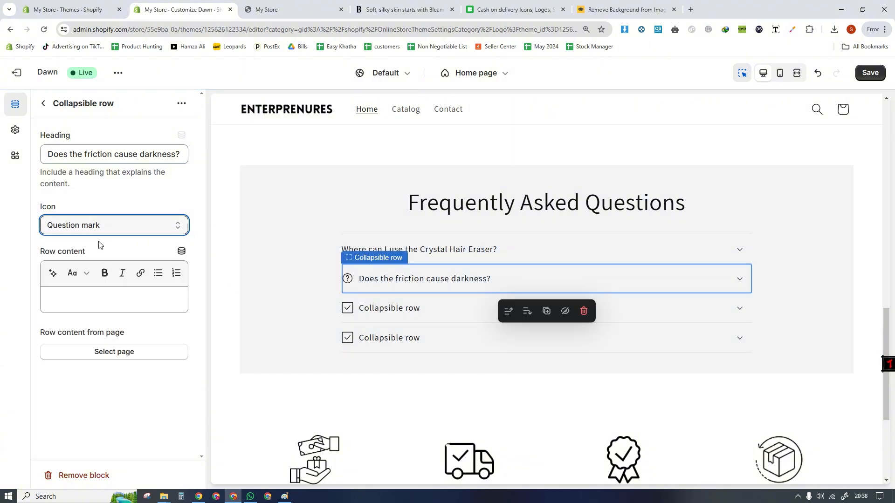
left_click(103, 227)
key("s")
key("s")
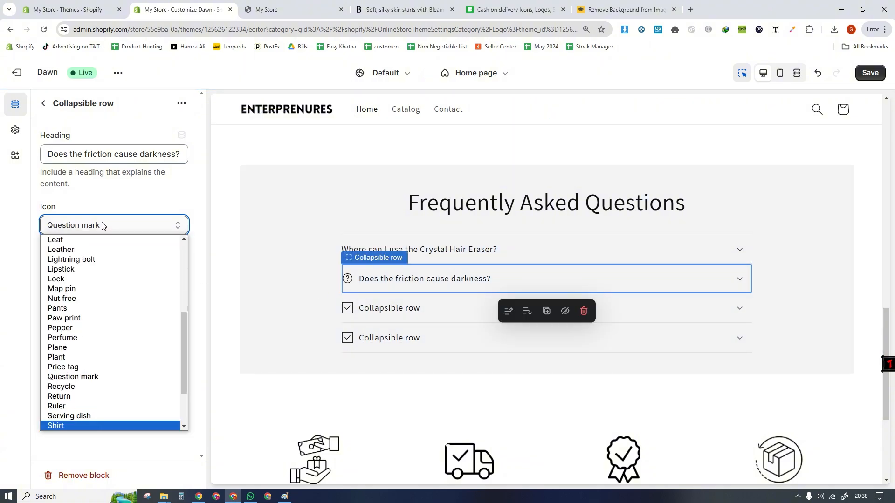
key("t")
key("Return")
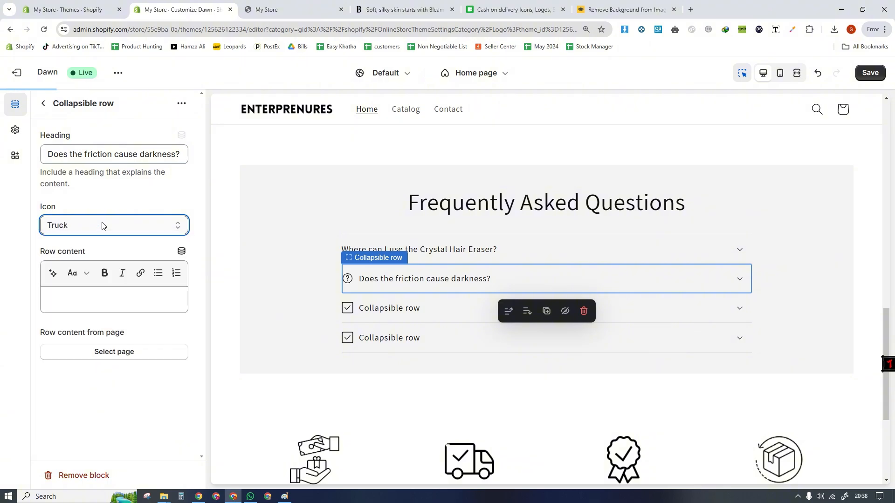
- Set the second collapsible row's icon to Star and save the theme with the preview inspector turned off
left_click(102, 226)
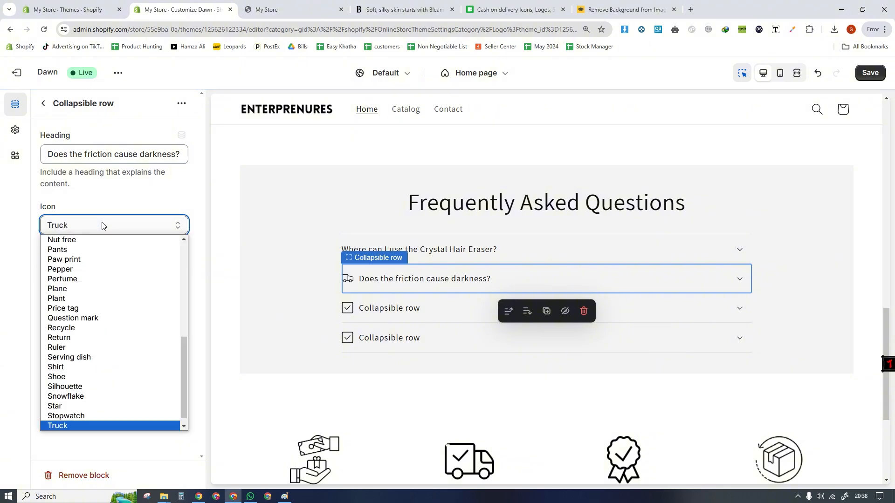
key("s")
key("t")
key("Return")
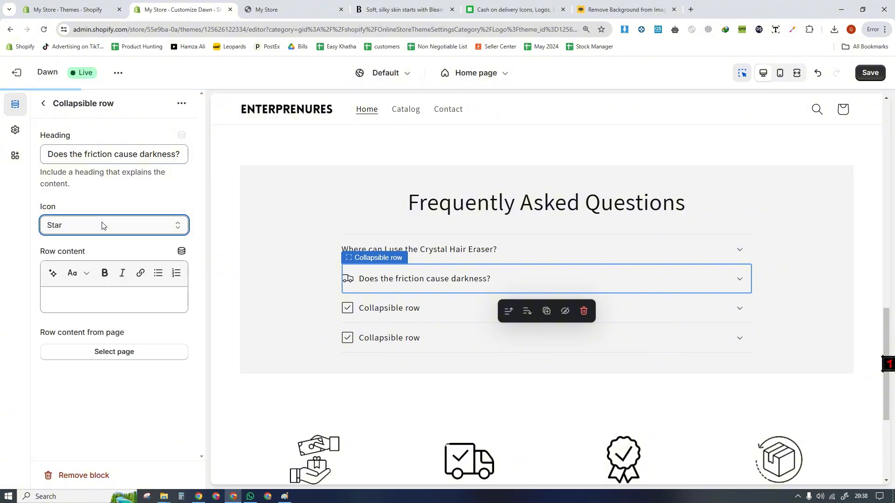
left_click(742, 74)
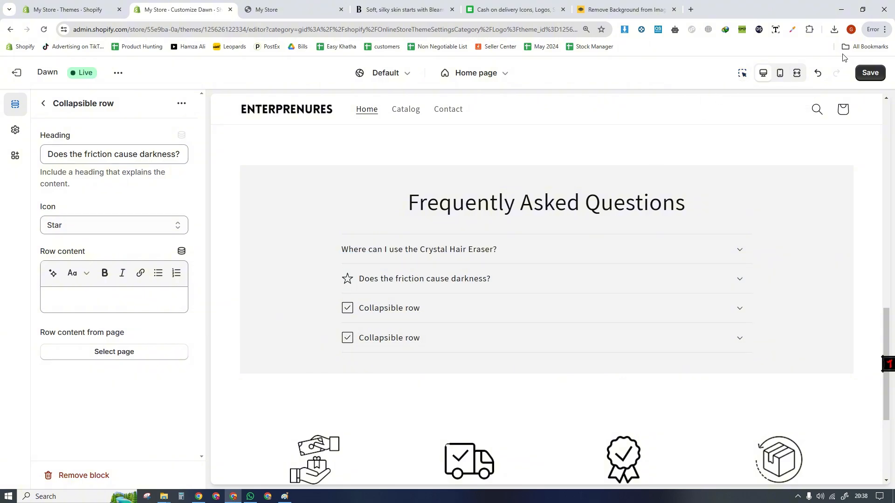
left_click(870, 73)
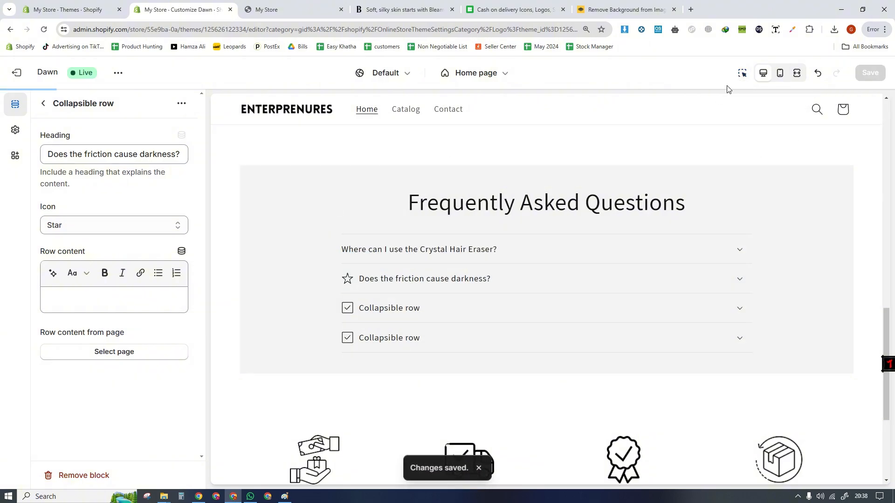
- Set the Collapsible content section's container color scheme to Scheme 1 and save the theme
left_click(743, 73)
left_click(256, 219)
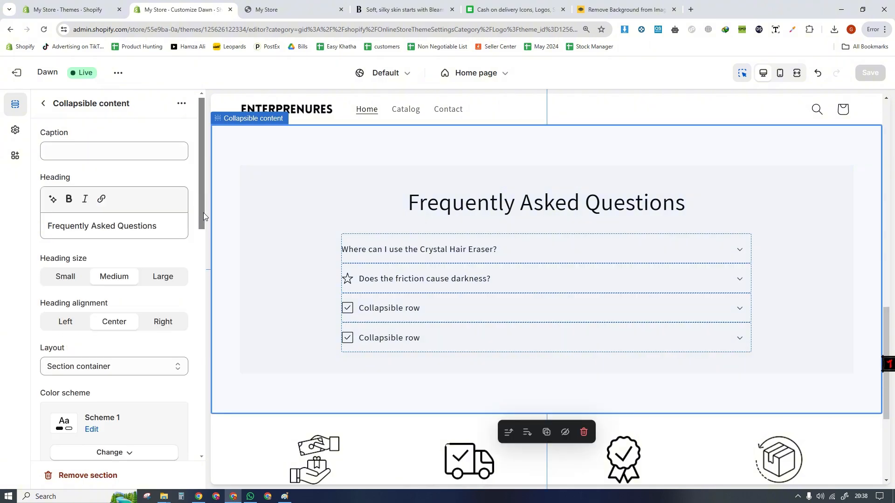
left_click_drag(203, 213, 204, 292)
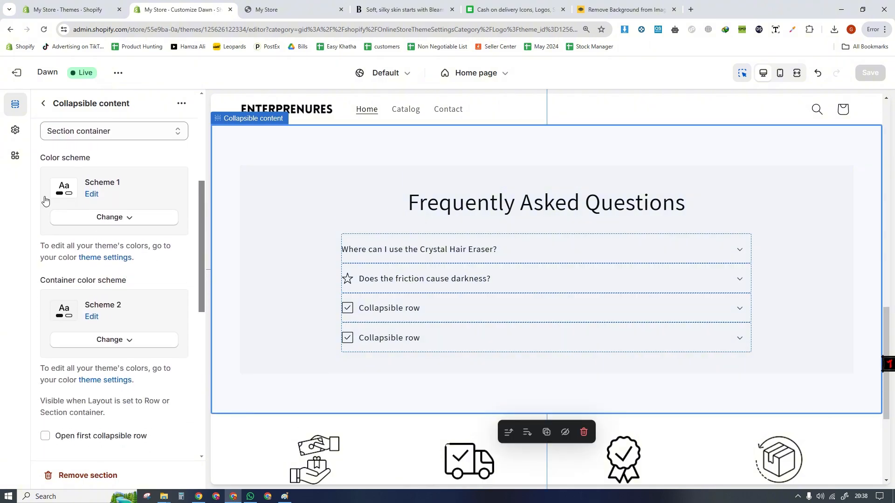
left_click(84, 343)
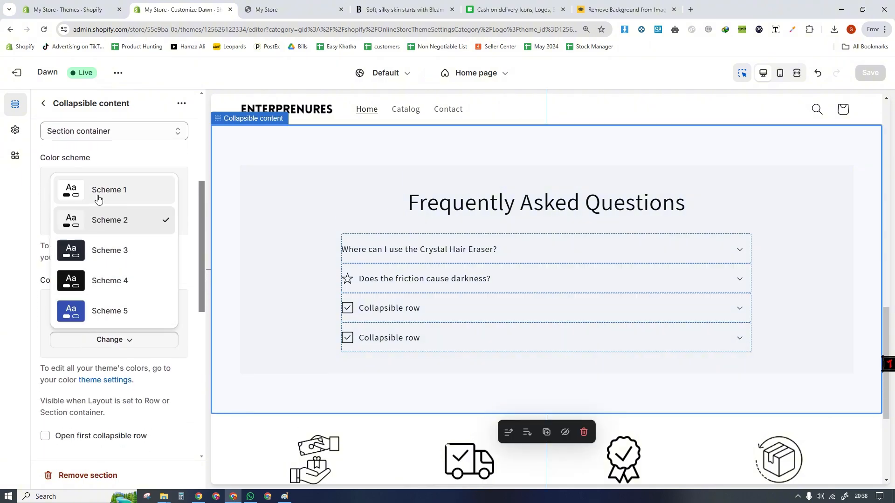
left_click(110, 189)
left_click(742, 72)
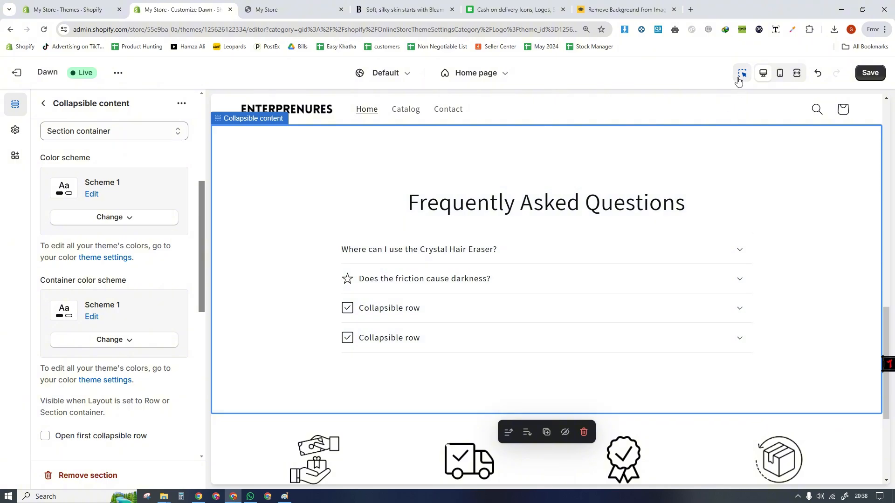
left_click(869, 74)
scroll(883, 346, "up", 4)
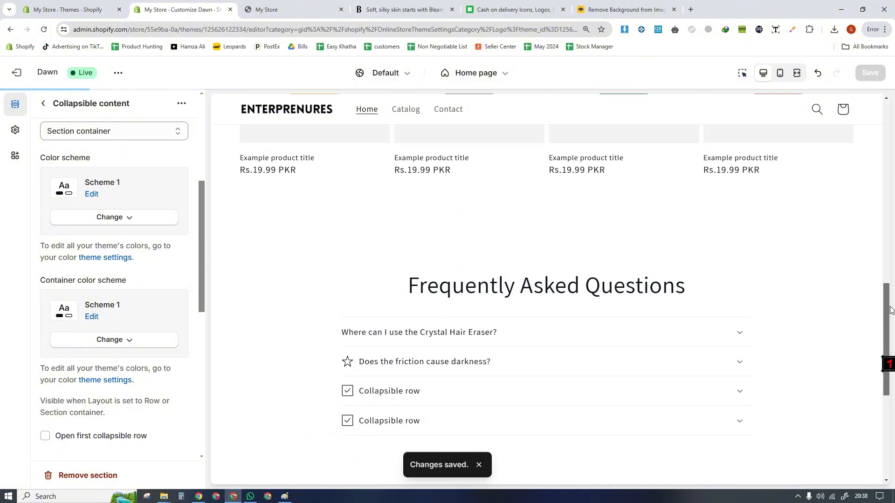
- Examine the customer quote banner above the Frequently Asked Questions on the Bleame store
left_click(389, 10)
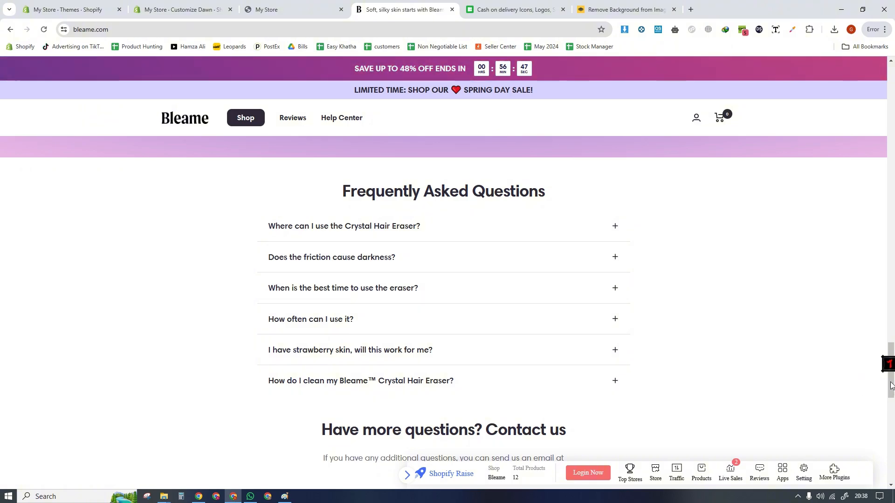
scroll(830, 364, "up", 5)
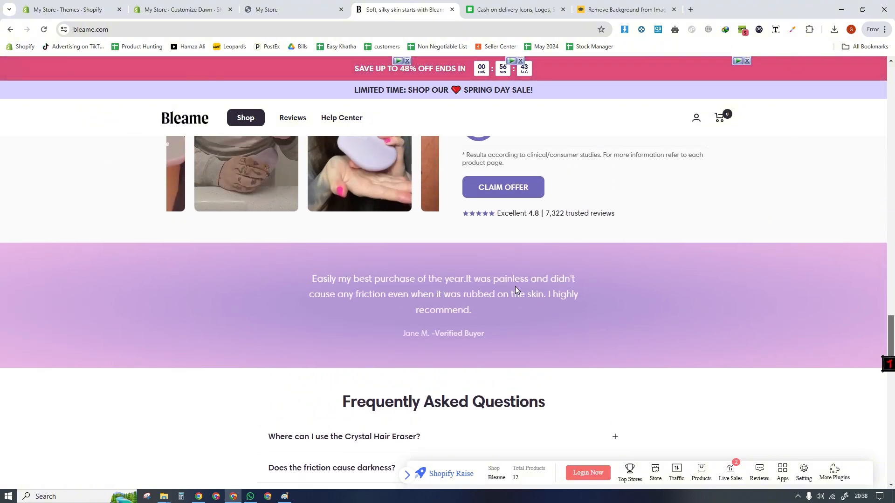
right_click(536, 293)
left_click(387, 283)
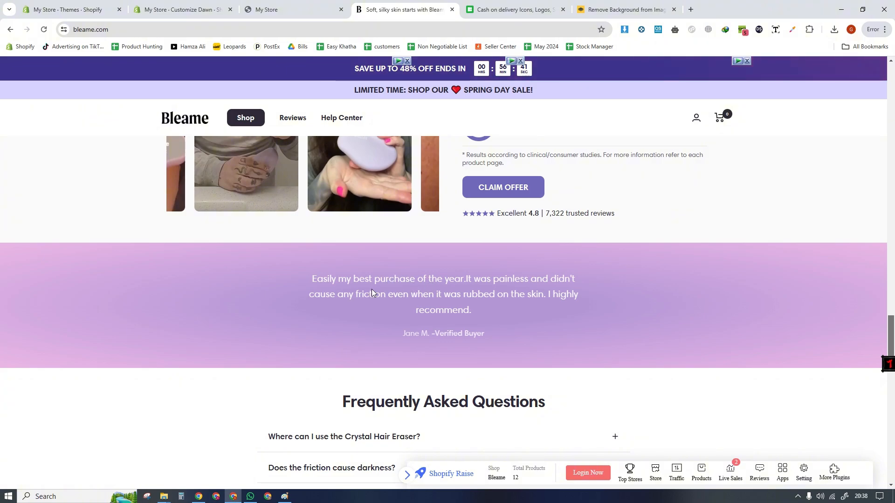
- Return to the theme editor and add an Image banner section below the Multicolumn section on the home page
left_click(157, 9)
left_click(43, 103)
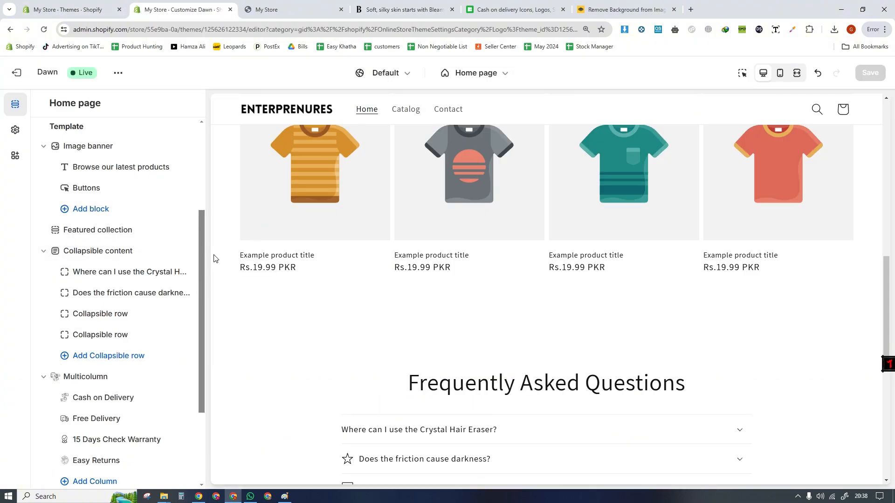
scroll(146, 360, "down", 3)
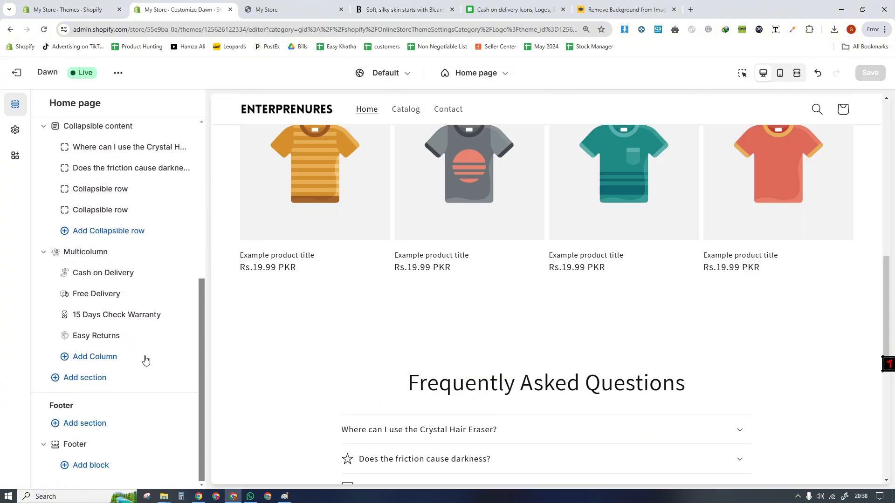
left_click(89, 377)
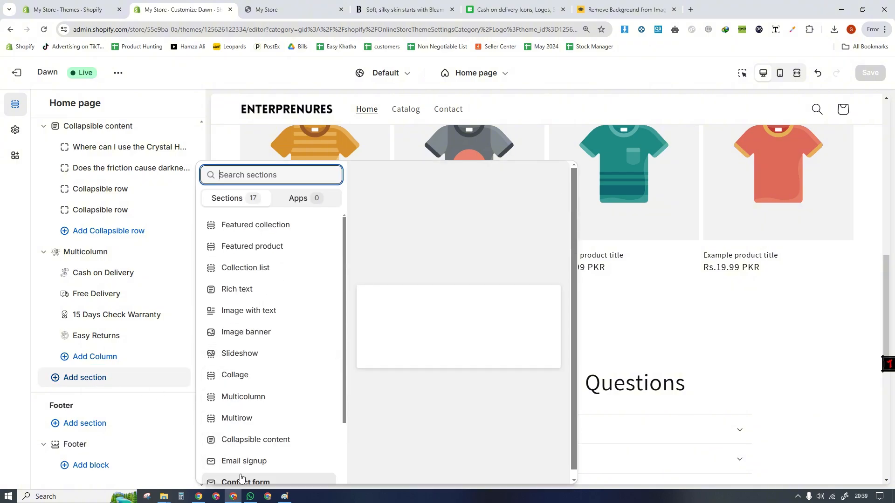
left_click(236, 333)
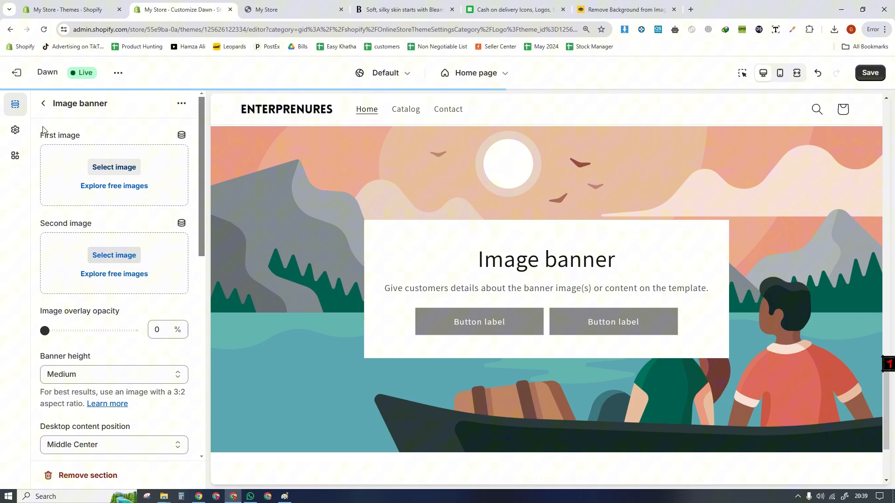
- Move the new Image banner section between the Featured collection and the Collapsible content section
left_click(43, 104)
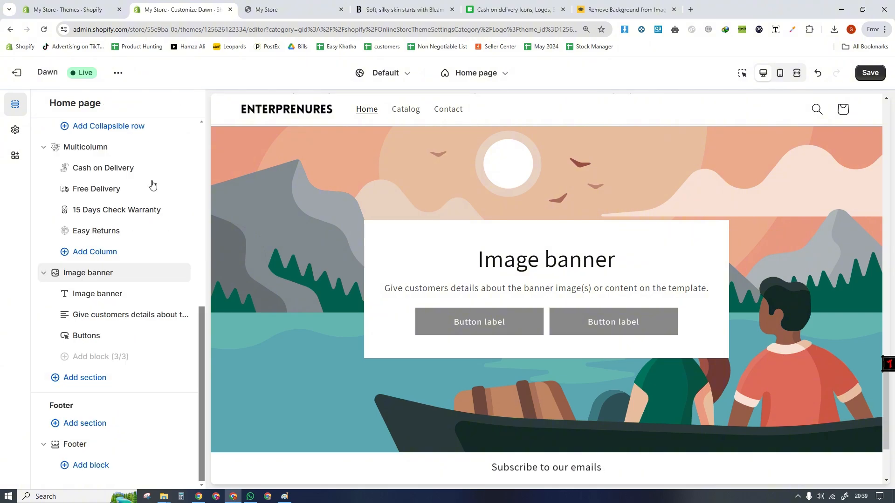
left_click_drag(71, 278, 116, 252)
left_click_drag(885, 278, 883, 286)
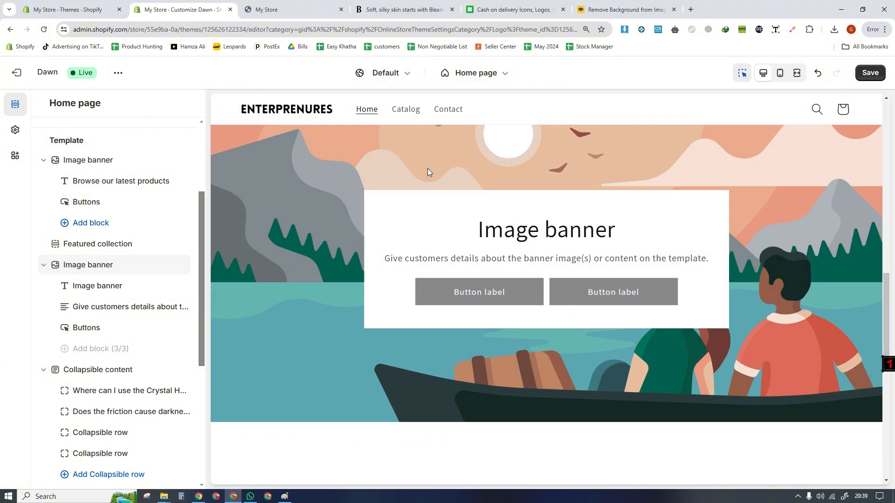
- Open the new Image banner section's settings and turn off Show container on desktop
left_click(403, 200)
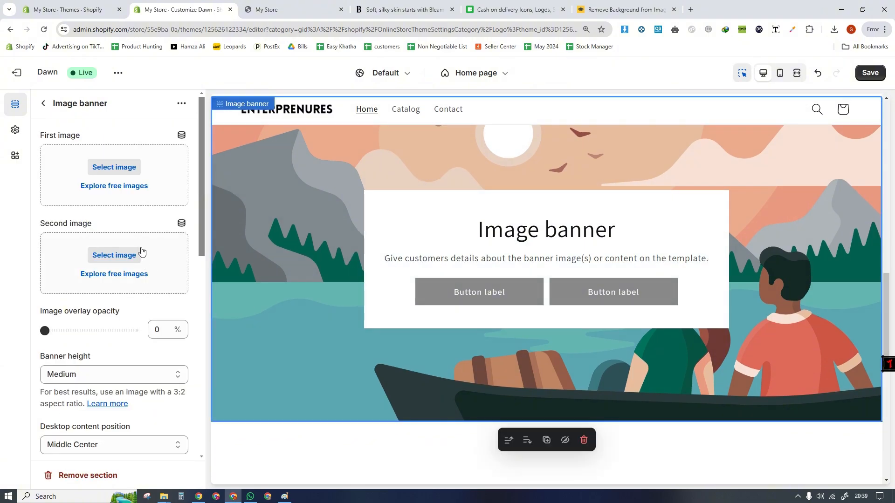
scroll(196, 280, "down", 6)
scroll(195, 309, "up", 3)
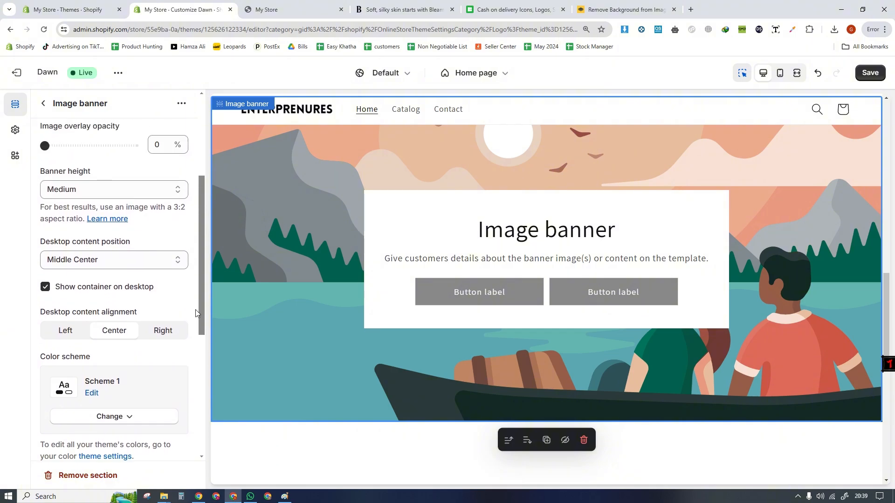
scroll(195, 311, "down", 4)
scroll(177, 328, "up", 1)
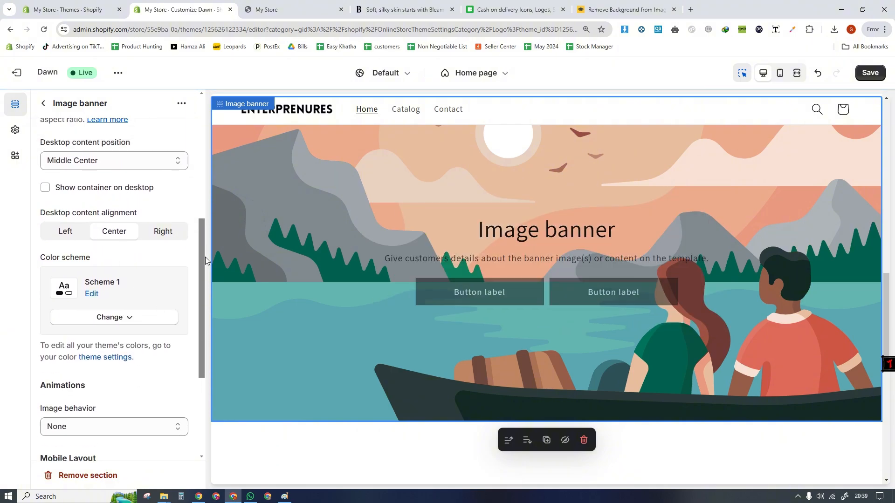
- Clear the heading text of the new Image banner section below the Featured collection
left_click_drag(202, 282, 200, 319)
left_click(43, 103)
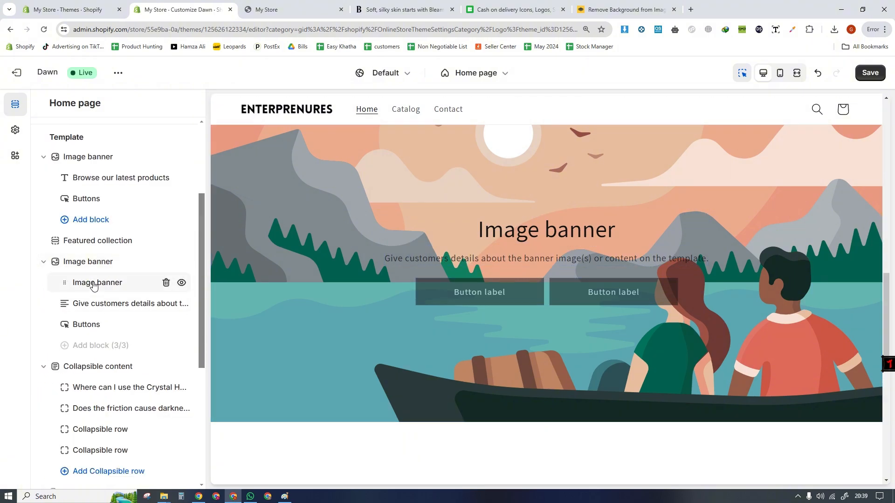
left_click(91, 283)
key("BackSpace")
left_click(43, 103)
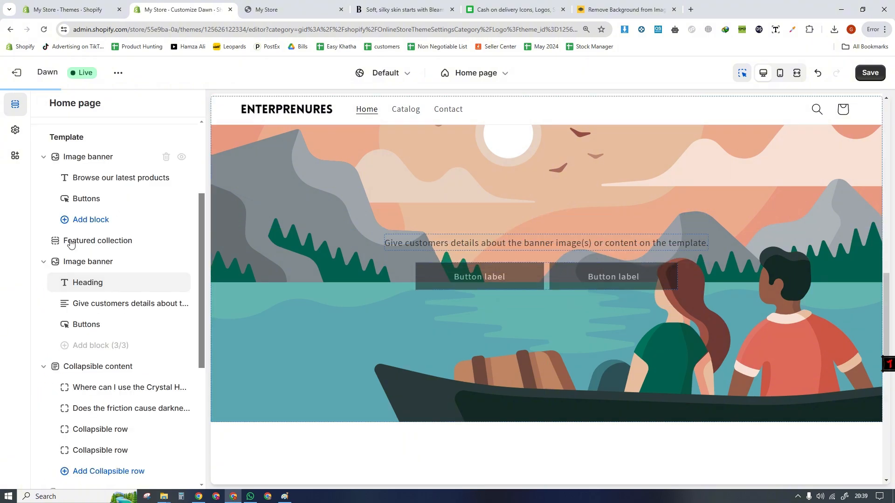
- Clear the description in the new Image banner's Text block
left_click(96, 304)
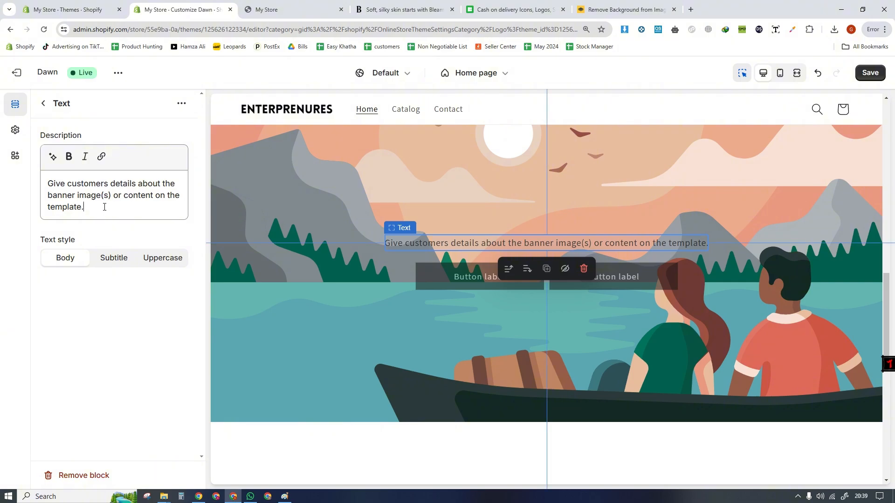
key("ctrl+a")
key("BackSpace")
left_click(42, 103)
- Clear both button labels in the new Image banner's Buttons block to hide the two buttons
left_click(90, 325)
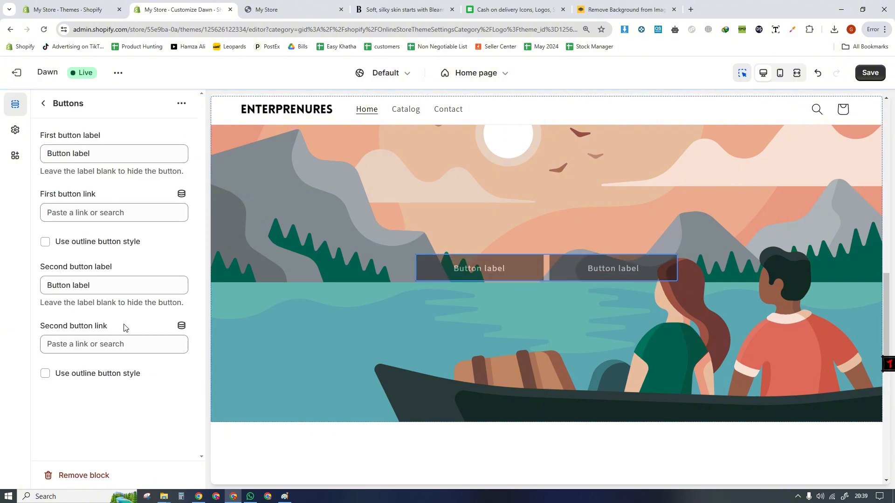
left_click(67, 157)
key("ctrl+a")
key("BackSpace")
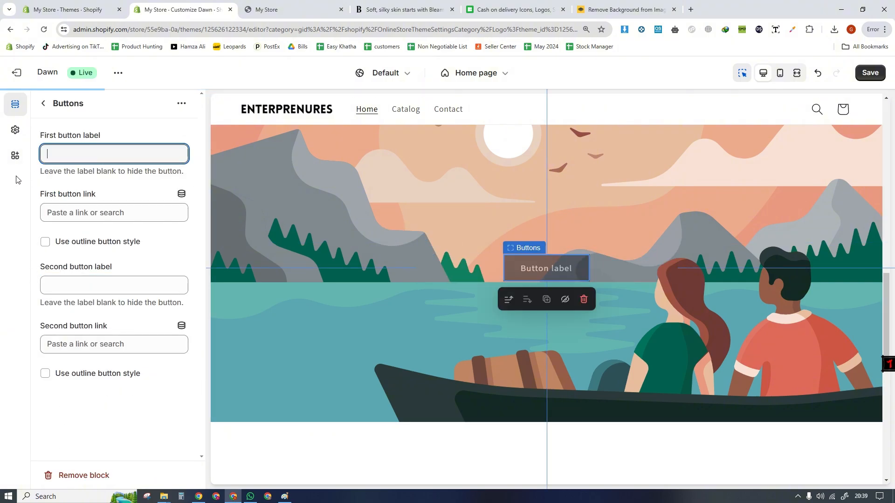
left_click(44, 104)
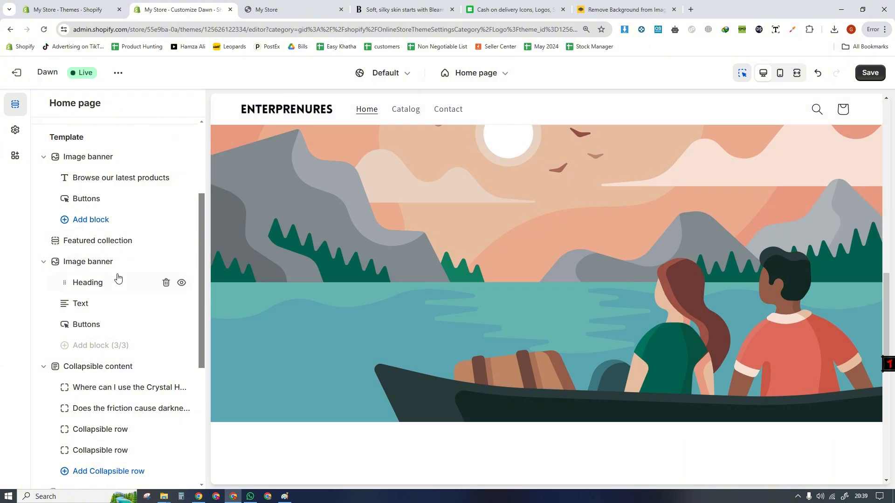
- Check the new Image banner in the mobile preview and return to the desktop preview
left_click(774, 73)
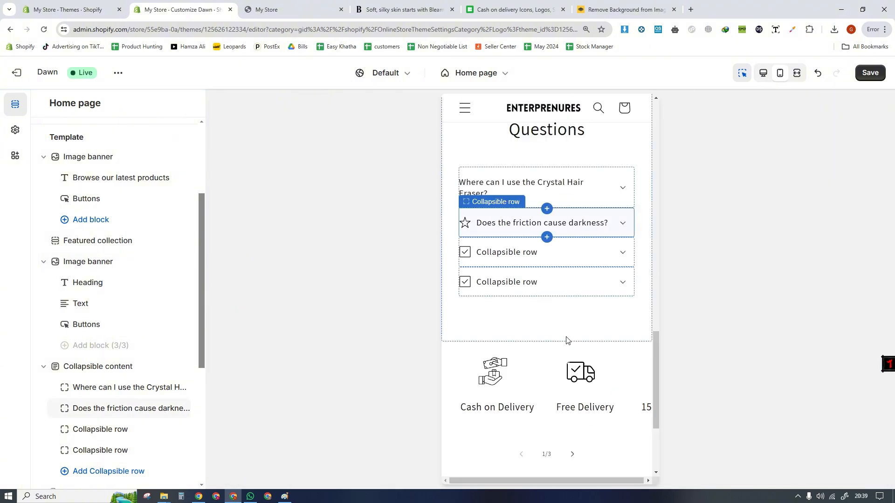
left_click_drag(656, 369, 708, 182)
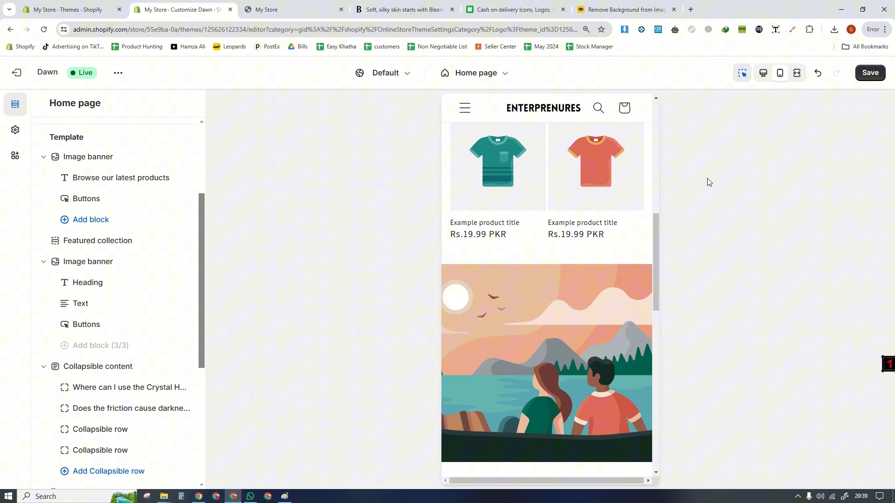
left_click(764, 80)
- Switch to the 1800 × 400 px logo design in Canva and delete its ENTERPRENURES heading
key("ctrl+Tab")
left_click(381, 4)
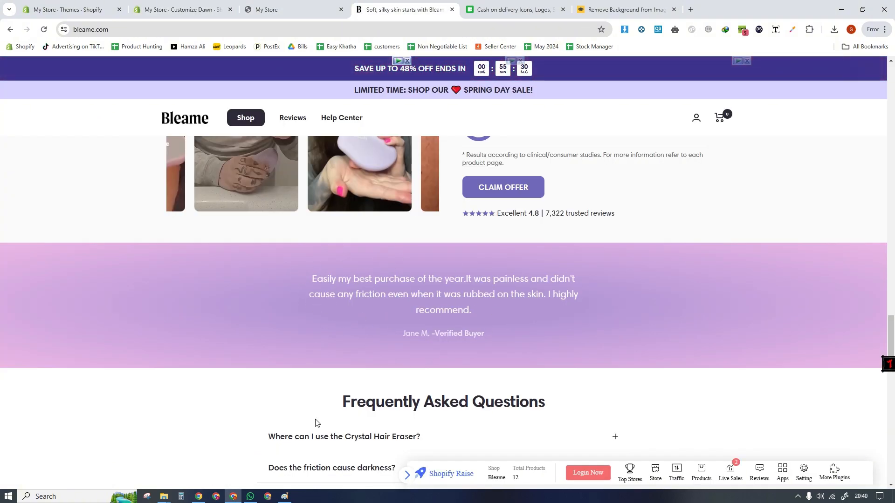
left_click(199, 496)
left_click(376, 286)
left_click(262, 3)
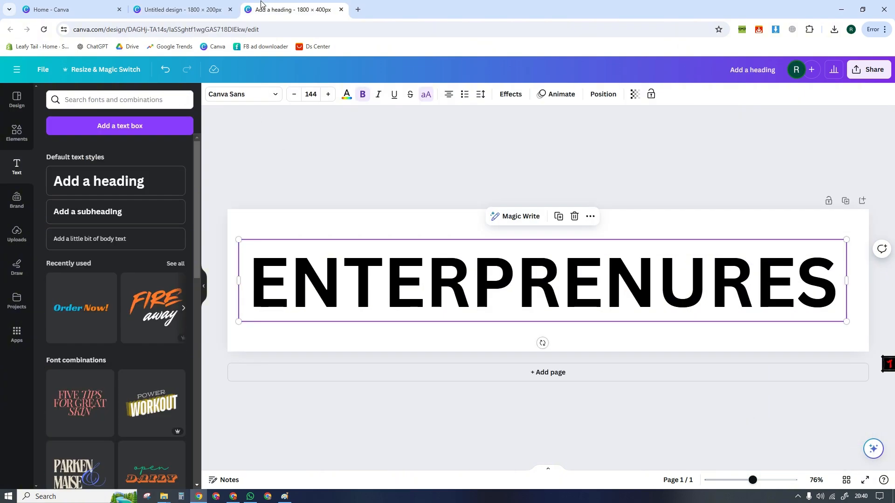
left_click(572, 218)
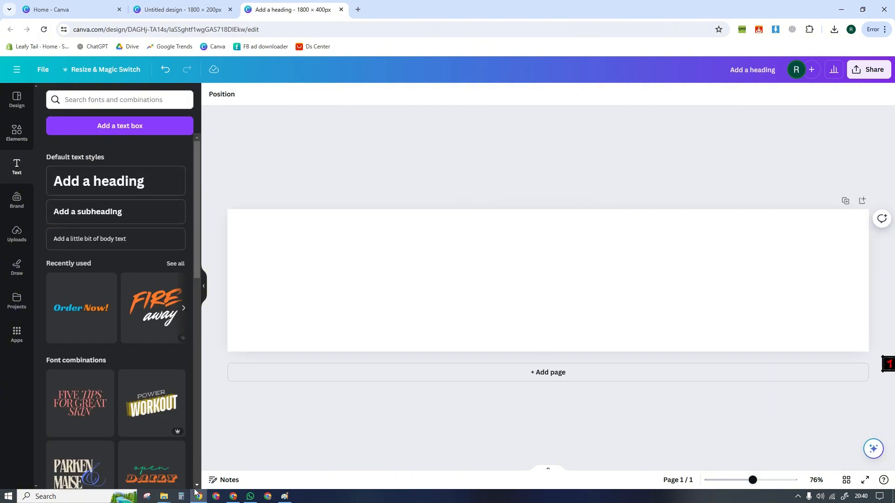
- Return to the Bleame store and examine the "The Future Is Hair-Free!" section above the customer quote banner
left_click(234, 497)
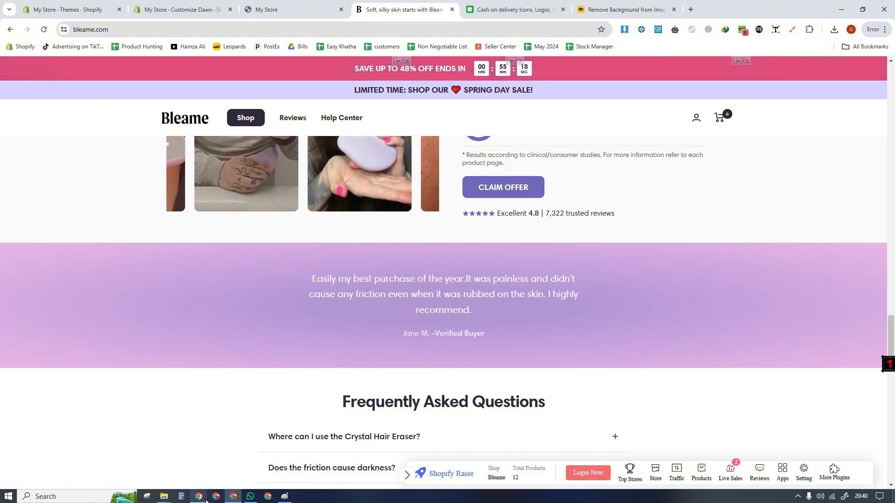
scroll(894, 305, "up", 6)
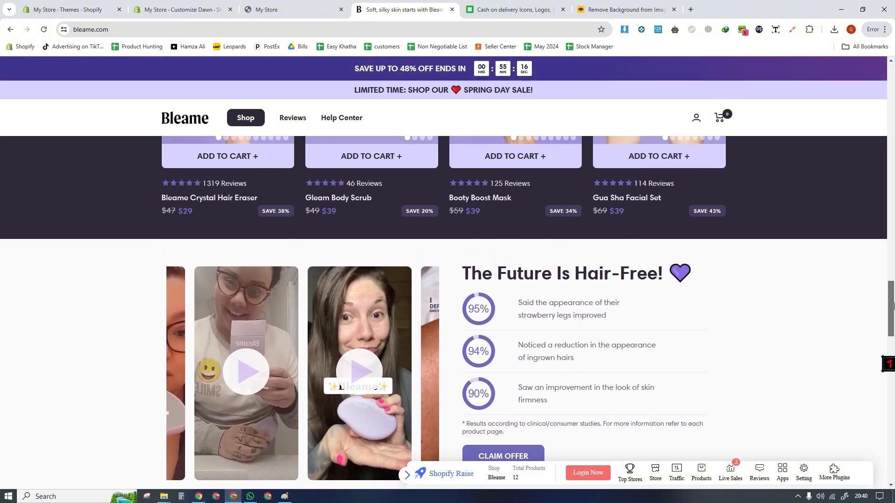
scroll(894, 306, "down", 1)
left_click_drag(471, 212, 693, 213)
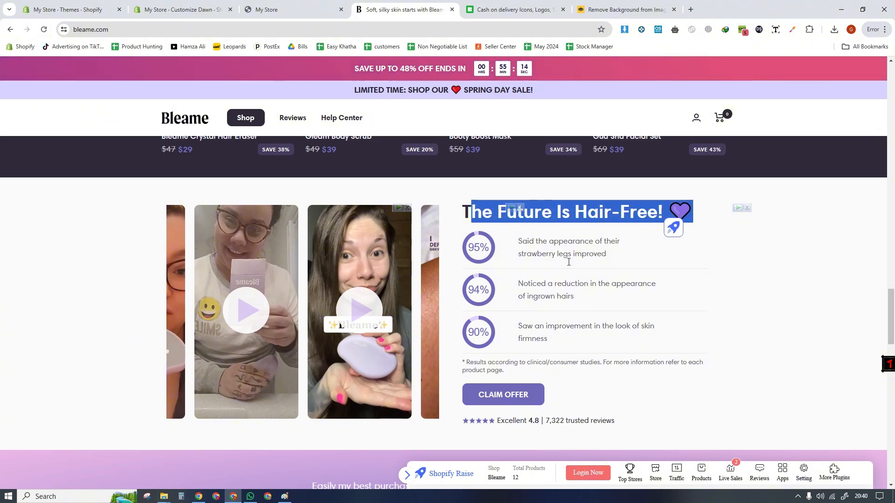
- Back in the theme editor, add a Featured product section and move it between the first Image banner and the Featured collection
left_click(173, 9)
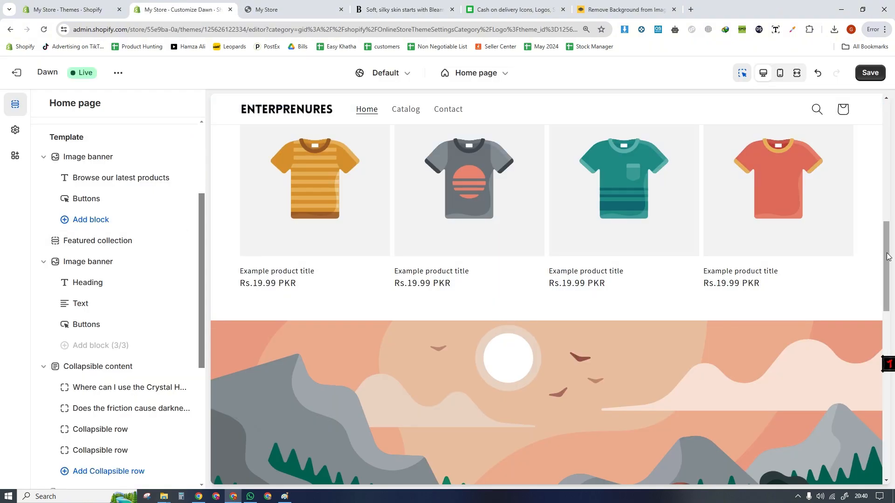
left_click_drag(887, 254, 887, 285)
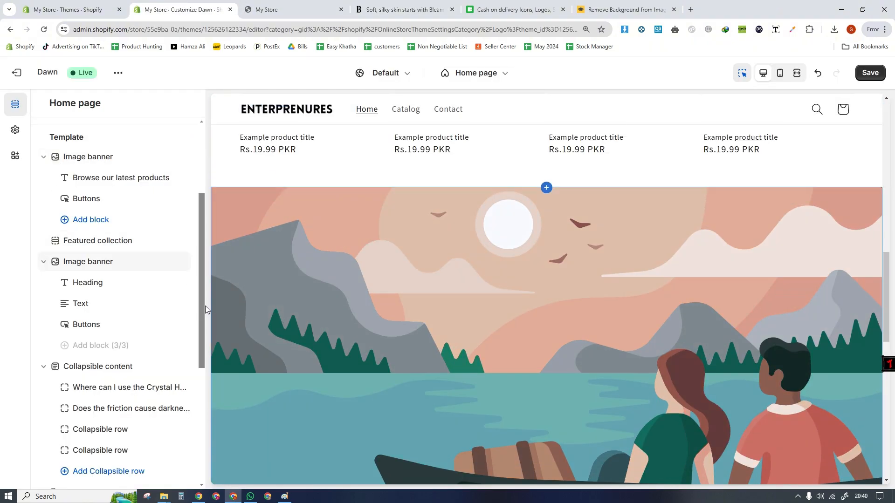
scroll(200, 398, "down", 5)
left_click(84, 384)
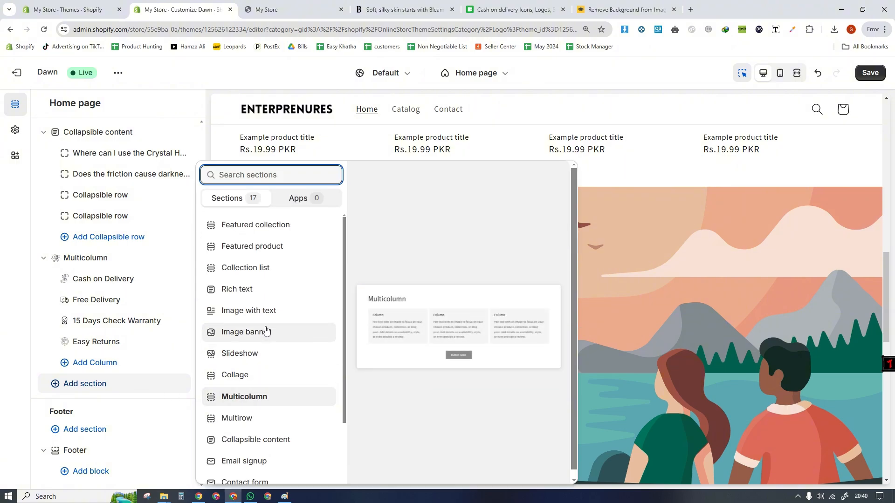
left_click(252, 247)
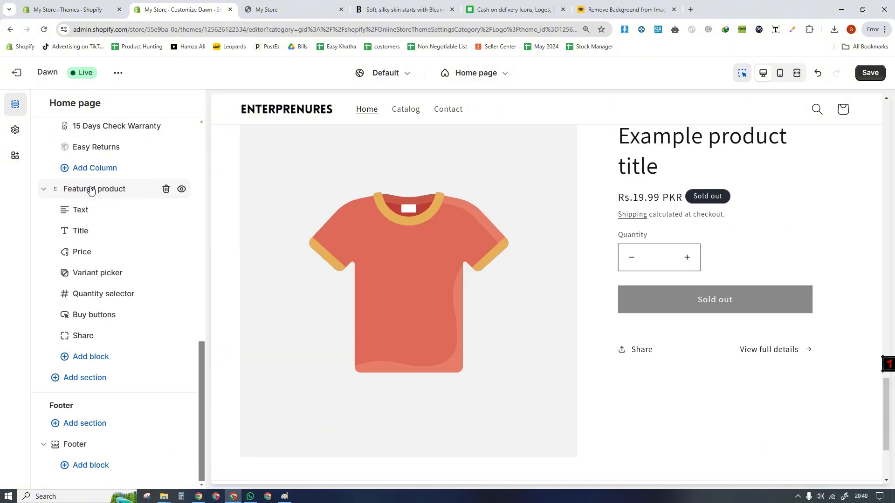
left_click_drag(91, 189, 195, 258)
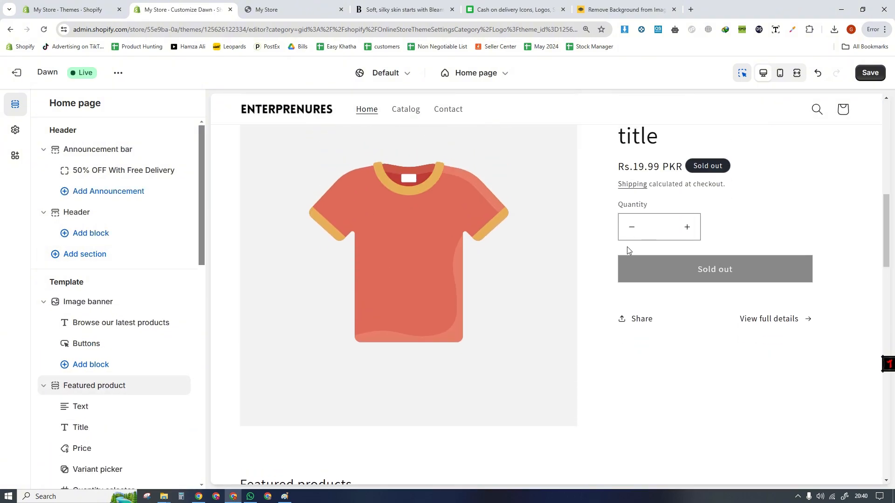
- Examine the heading, percentage claims, offer button and review rating in Bleame's "The Future Is Hair-Free!" section
left_click(404, 9)
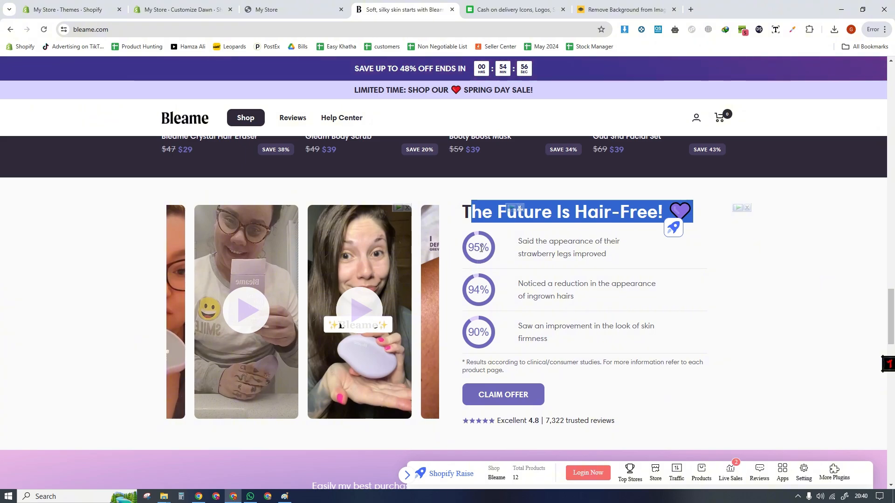
left_click(468, 260)
left_click_drag(466, 289, 492, 295)
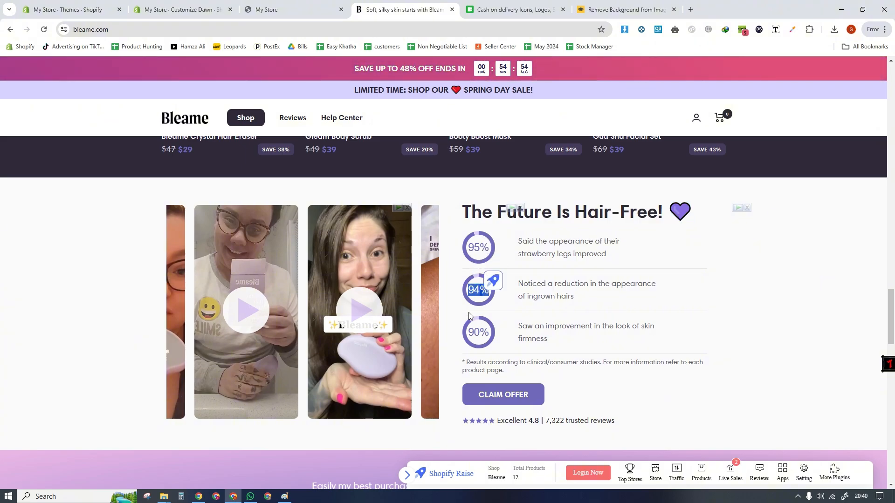
left_click_drag(467, 332, 498, 341)
left_click_drag(469, 290, 469, 275)
left_click(508, 323)
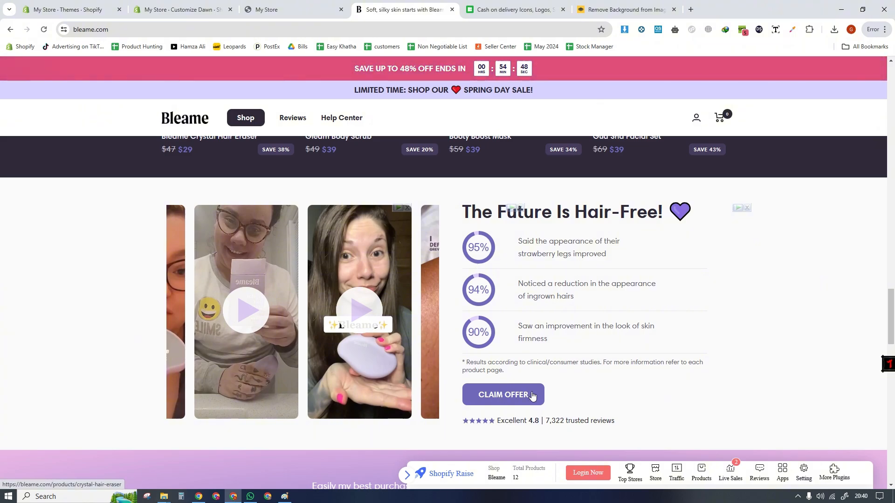
left_click_drag(468, 429, 571, 419)
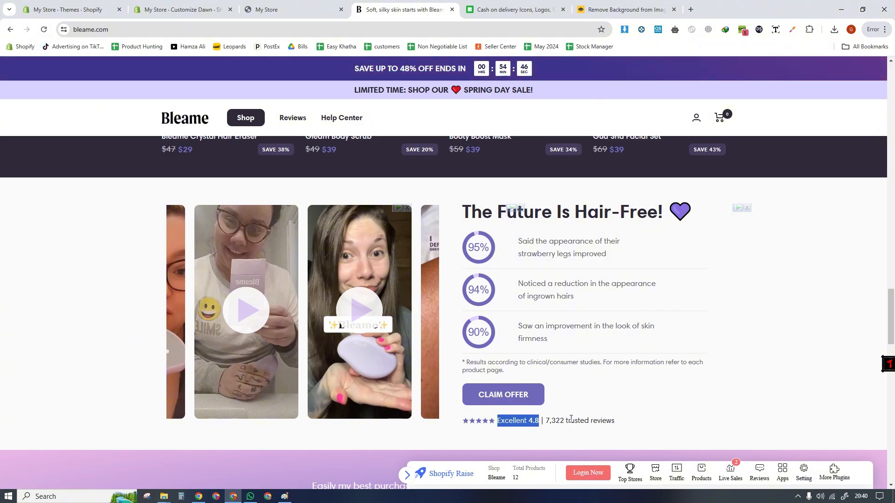
left_click(631, 412)
left_click_drag(577, 370, 544, 314)
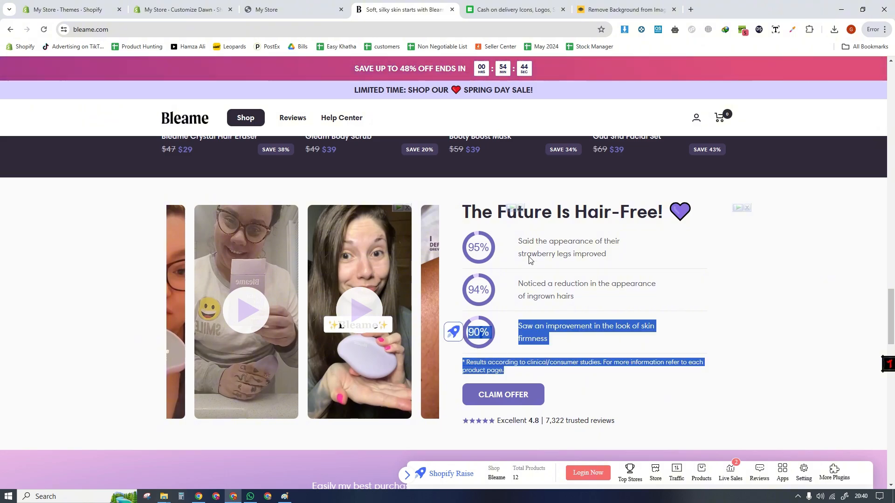
left_click(526, 224)
left_click_drag(557, 208, 458, 209)
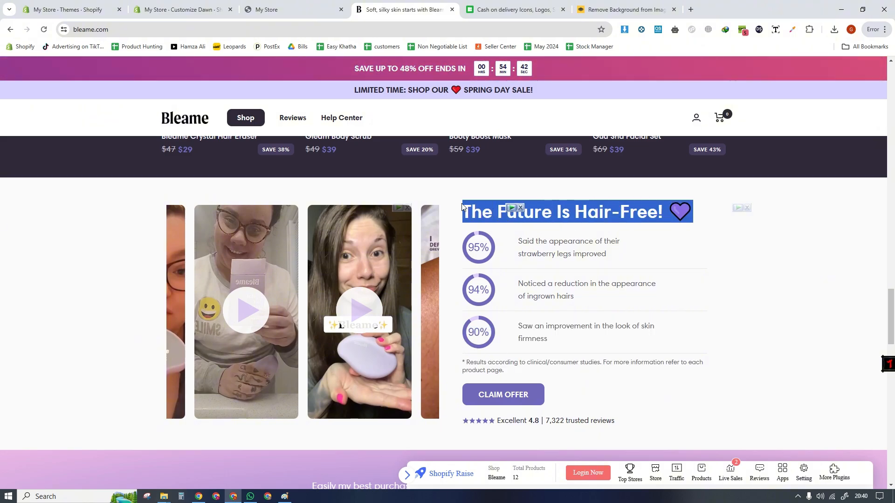
- Return to the theme editor and inspect the Featured product section's Title block settings and product selection options
left_click(217, 4)
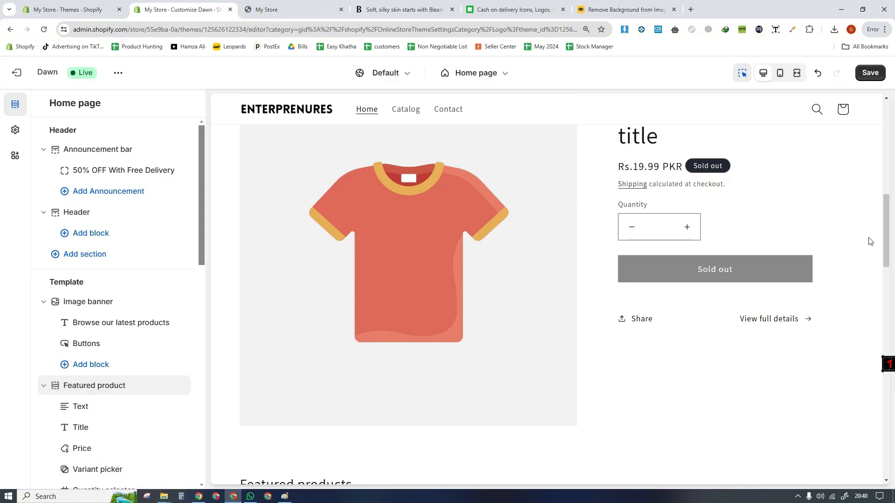
left_click_drag(886, 240, 886, 227)
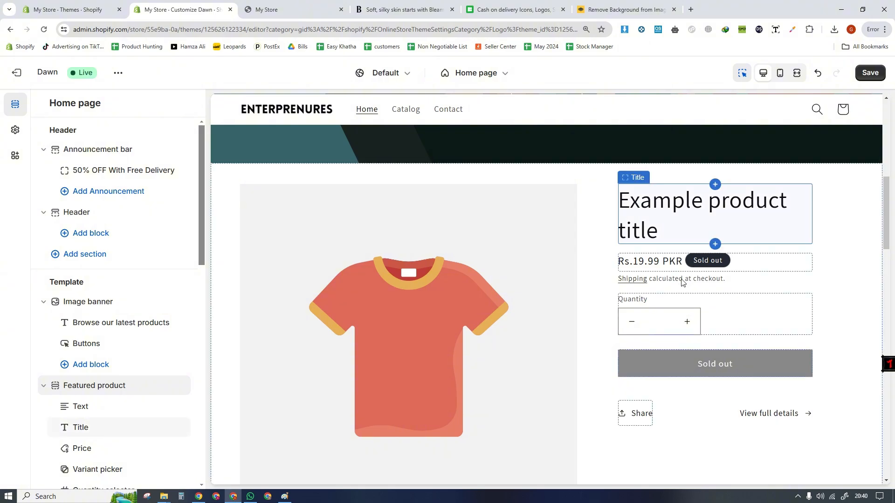
left_click(690, 219)
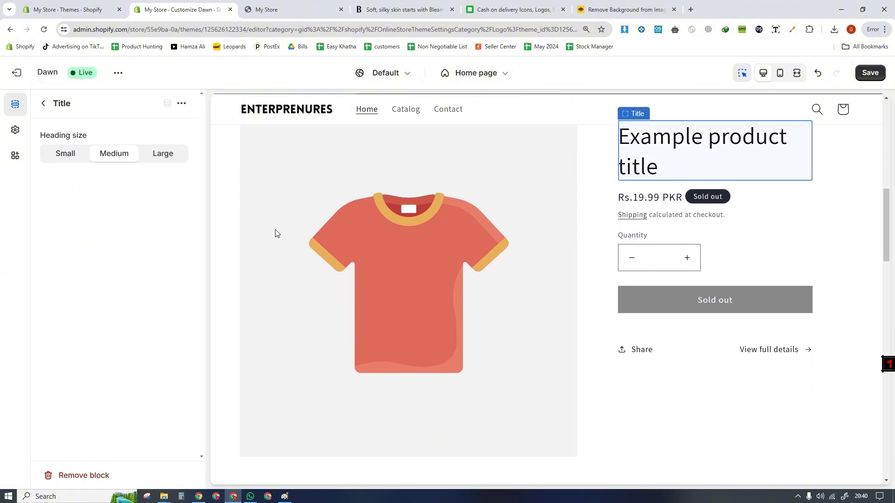
left_click(44, 104)
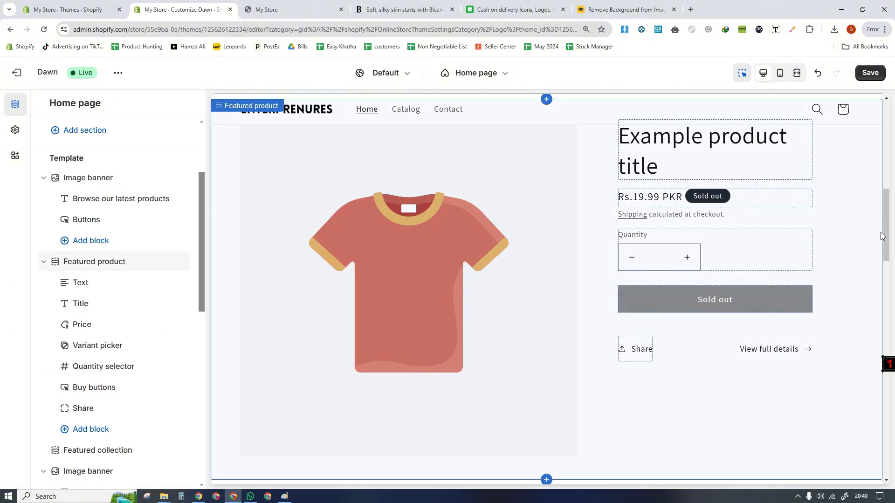
left_click(608, 206)
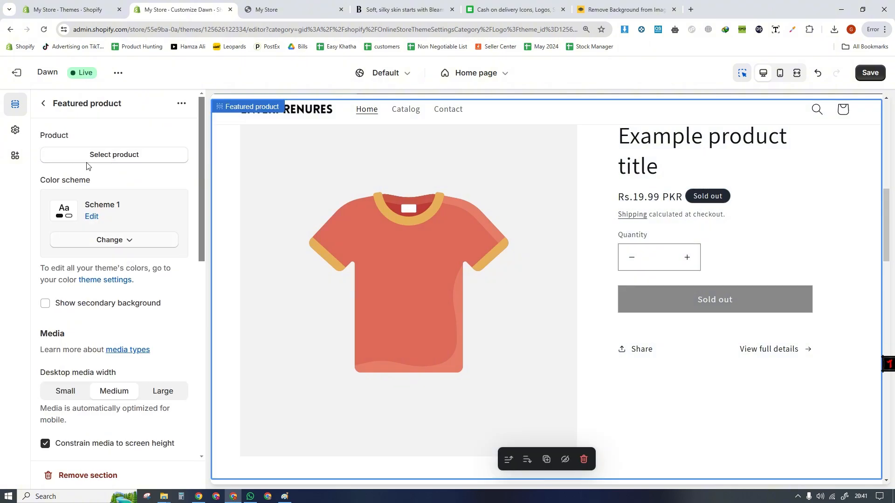
left_click(115, 154)
left_click(184, 104)
- Turn off the preview inspector and save the home page changes
left_click(741, 73)
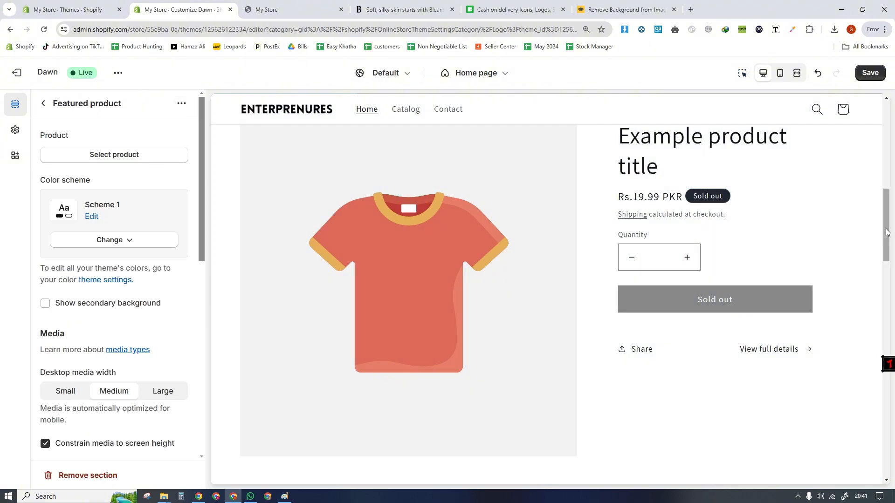
mouse_move(888, 233)
left_mouse_down()
mouse_move(888, 244)
mouse_move(887, 228)
left_mouse_up()
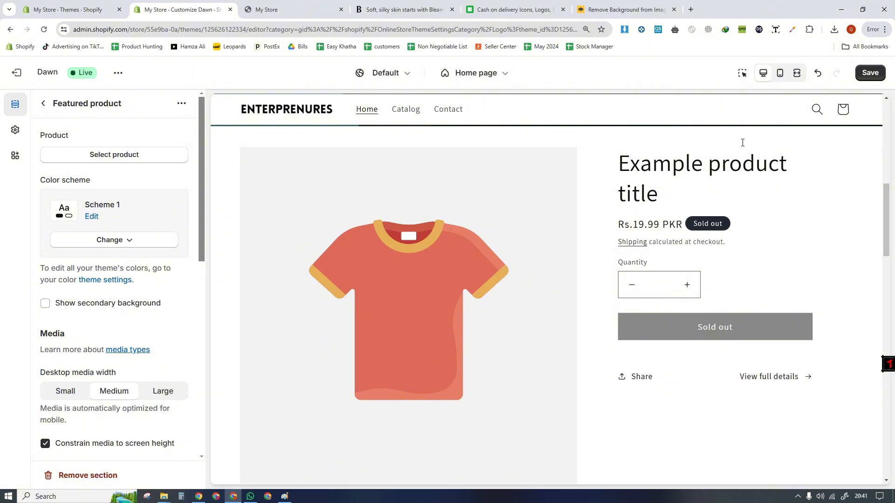
left_click(867, 75)
- Review the saved home page on the My Store storefront, including the Featured product section below the top banner
left_click(293, 5)
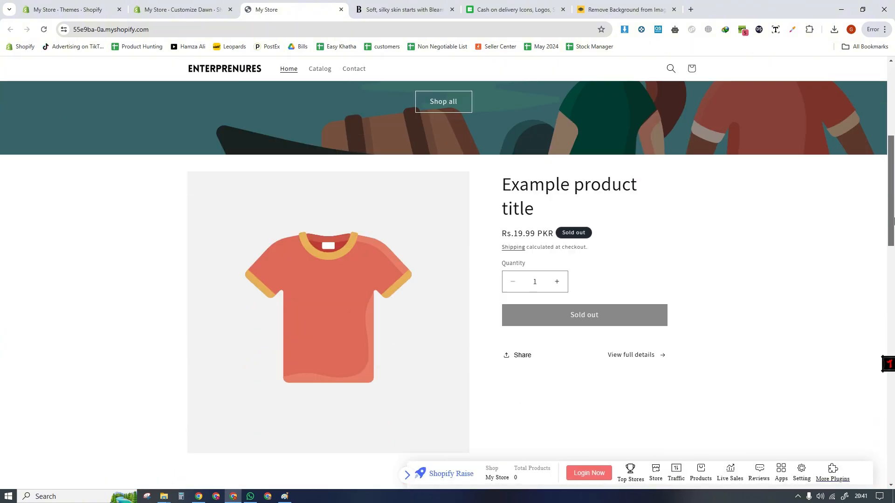
left_click_drag(894, 221, 894, 338)
left_click_drag(892, 439, 892, 246)
scroll(500, 262, "up", 12)
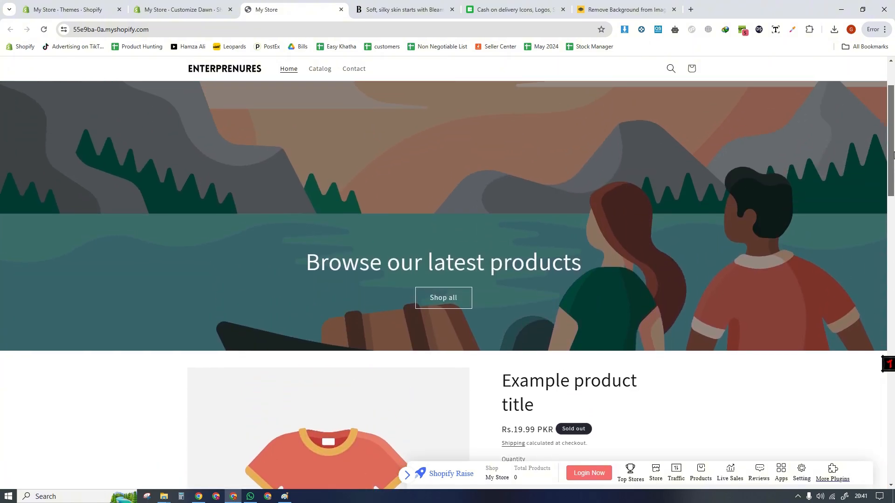
scroll(496, 139, "down", 9)
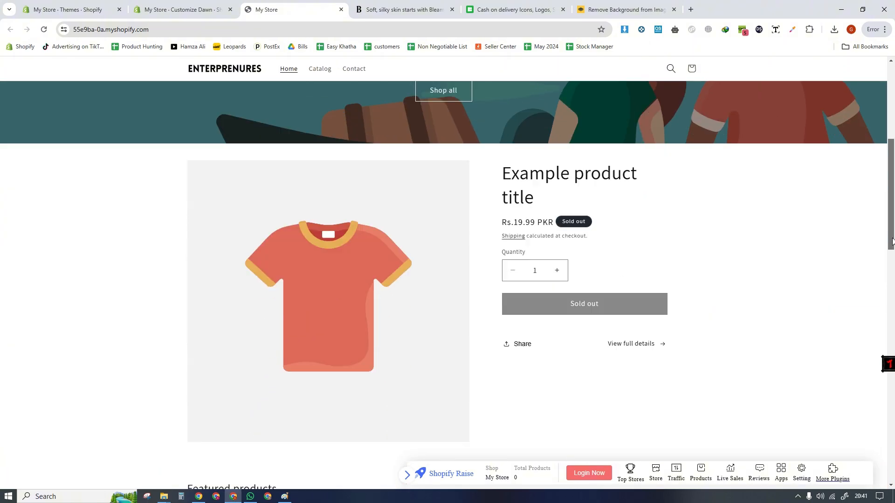
- Review the storefront's Featured product section and compare its Frequently Asked Questions section with the one on the Bleame store
scroll(496, 139, "up", 2)
left_click_drag(539, 168, 496, 138)
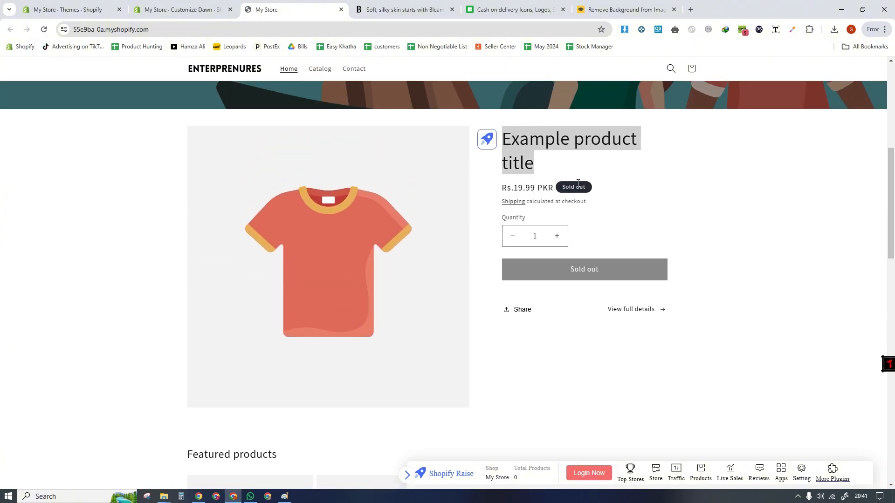
left_click(575, 177)
left_click_drag(894, 200, 892, 341)
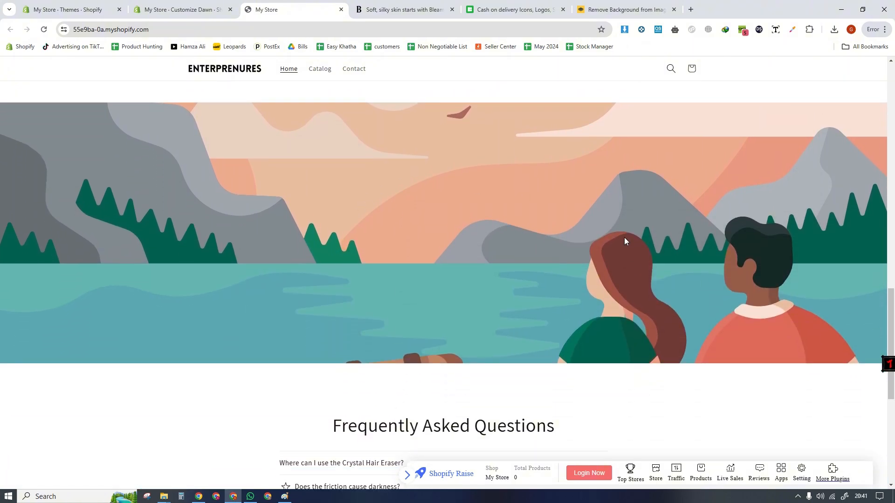
key("ctrl+Tab")
scroll(541, 256, "down", 6)
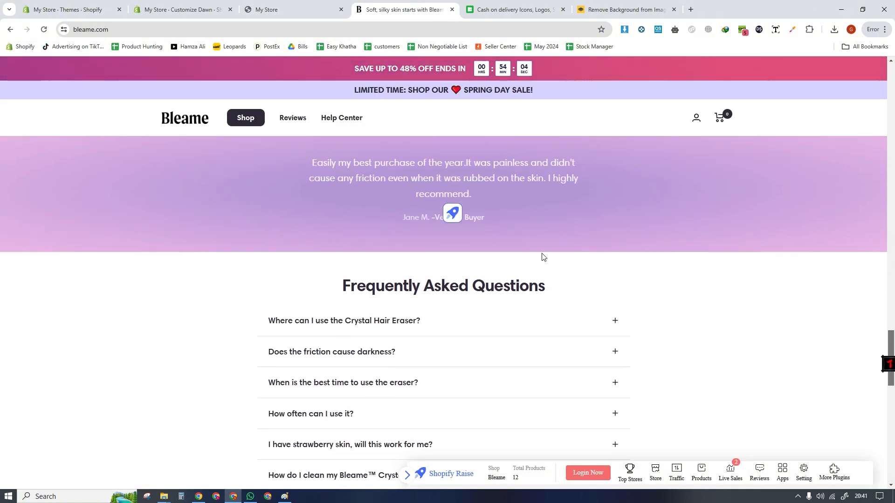
left_click(293, 5)
scroll(565, 275, "down", 5)
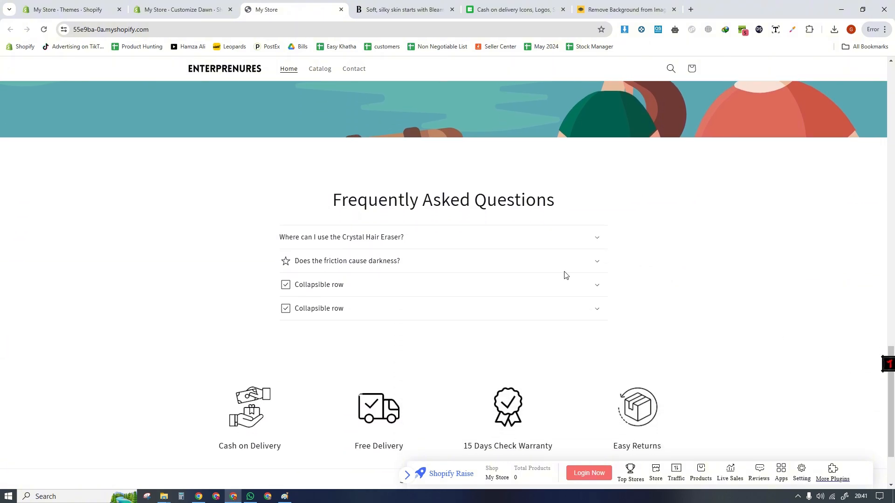
left_click_drag(338, 200, 574, 219)
left_click(573, 219)
- Compare the storefront's service icons, email signup and footer policy links with the bottom of the Bleame store page
scroll(627, 355, "down", 2)
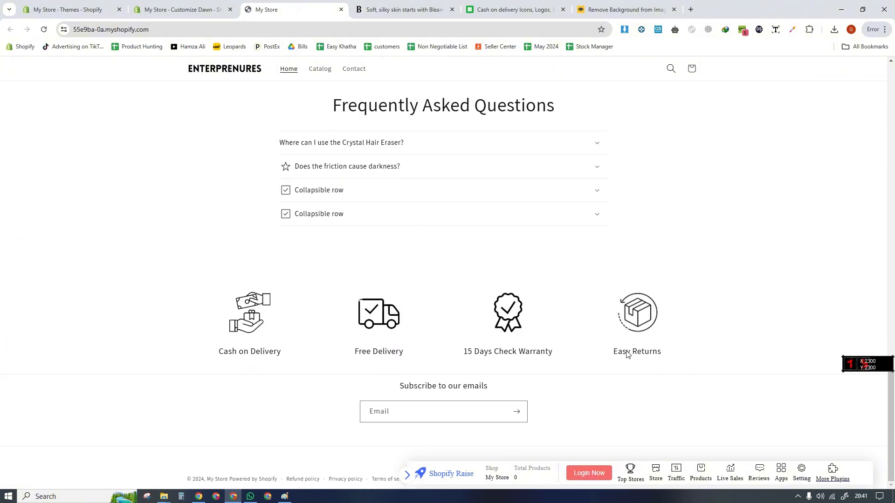
left_click_drag(210, 298, 710, 369)
left_click(733, 393)
left_click_drag(385, 390, 518, 391)
left_click(349, 422)
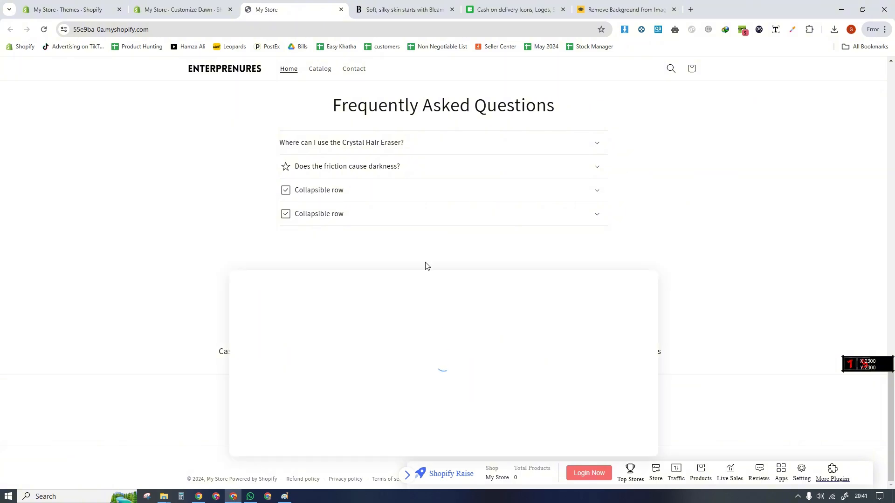
key("ctrl+Tab")
left_click_drag(894, 336, 893, 402)
left_click_drag(309, 279, 617, 299)
left_click(370, 337)
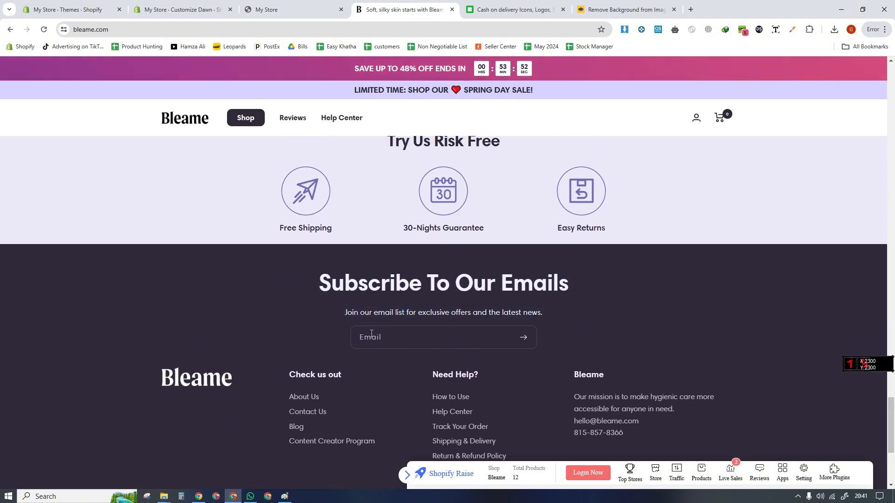
left_click(308, 7)
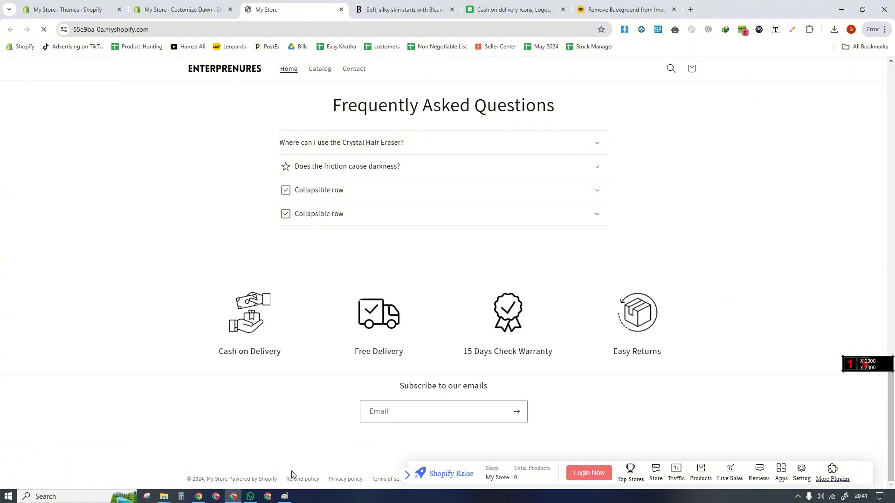
left_click(405, 476)
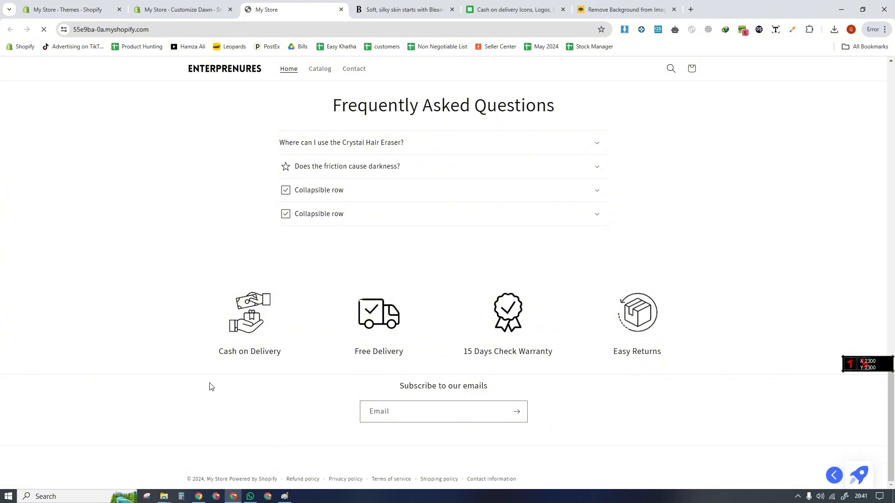
- Create a new navigation menu in the Shopify admin and title it "Contact info"
left_click(72, 7)
left_click(55, 329)
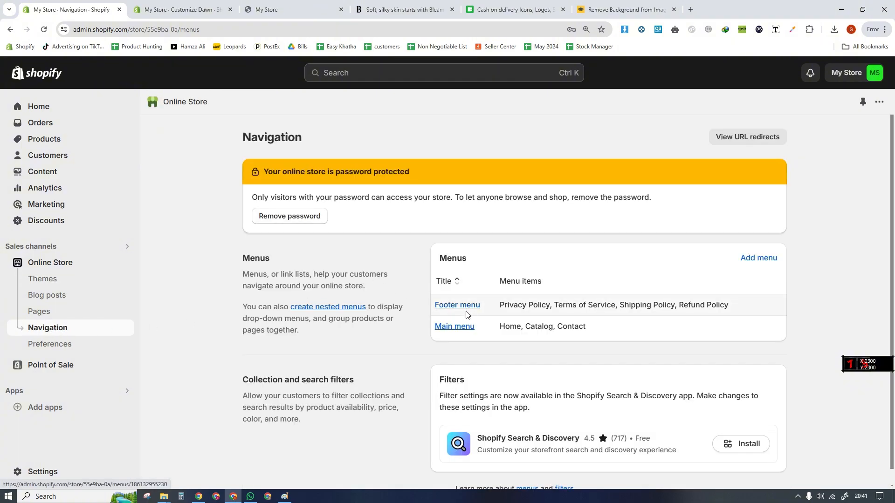
left_click(465, 306)
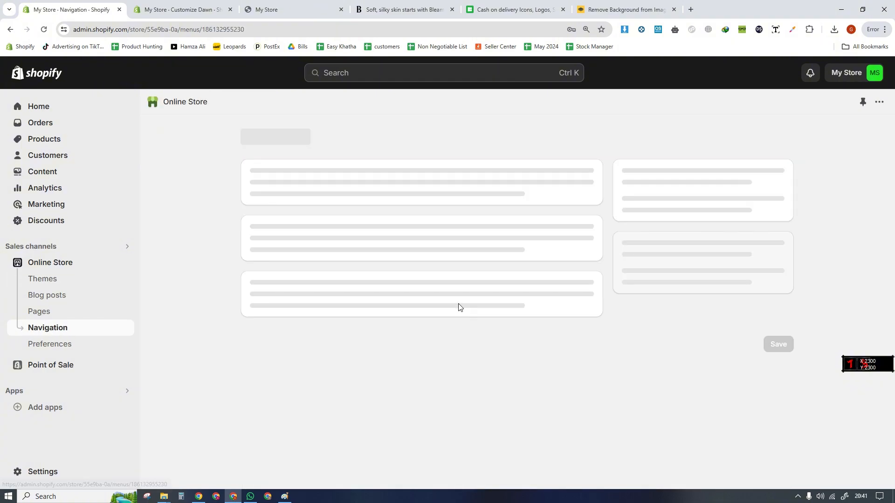
left_click(254, 137)
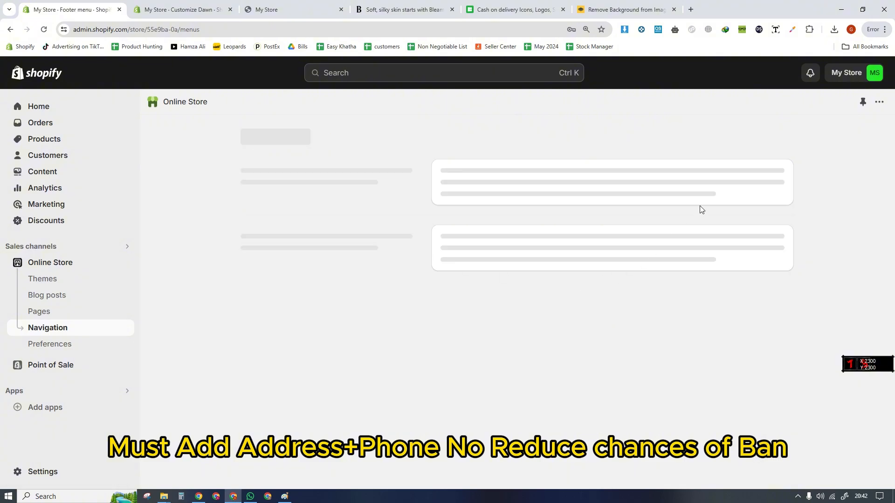
left_click(748, 260)
left_click(397, 197)
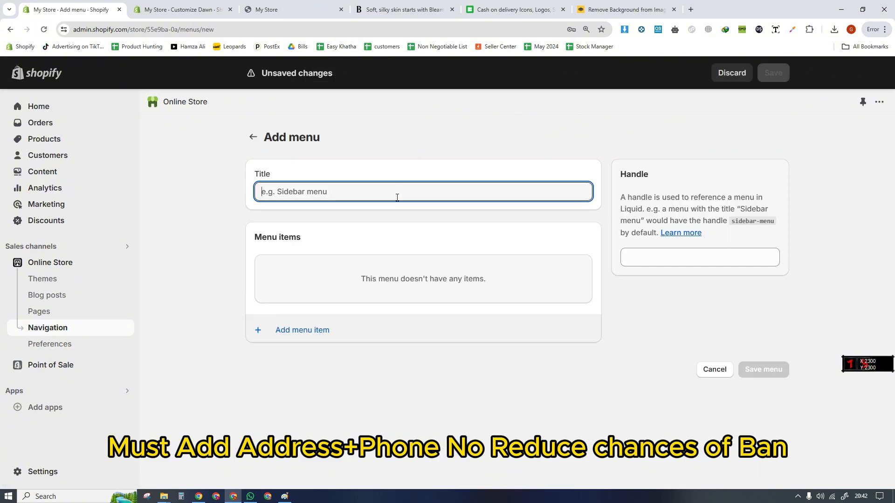
type("Contact info")
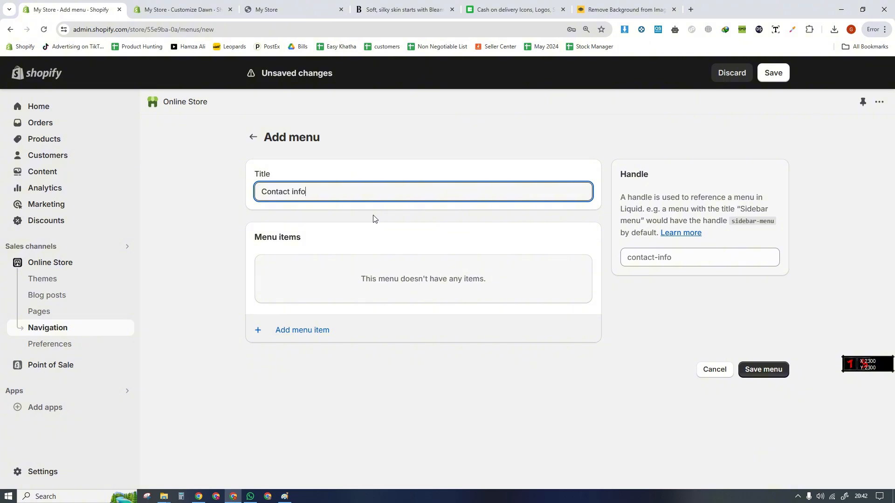
- Add a menu item named with the store's phone number and linked to "#"
left_click(311, 332)
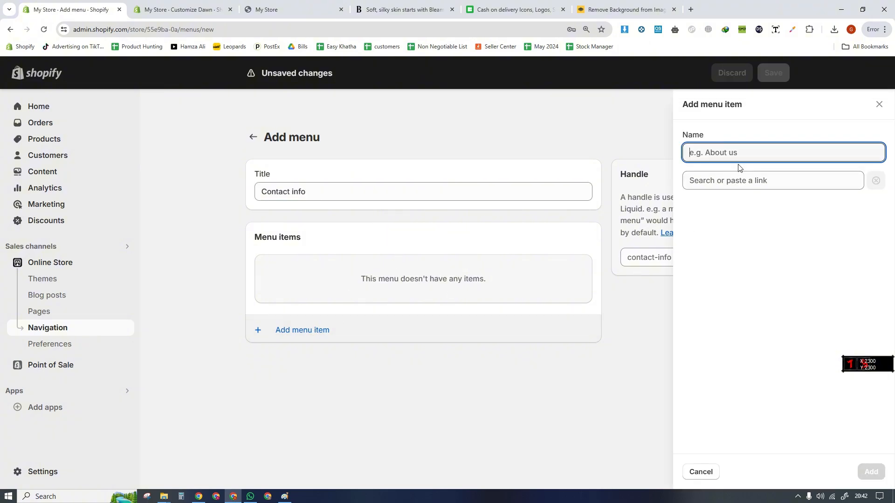
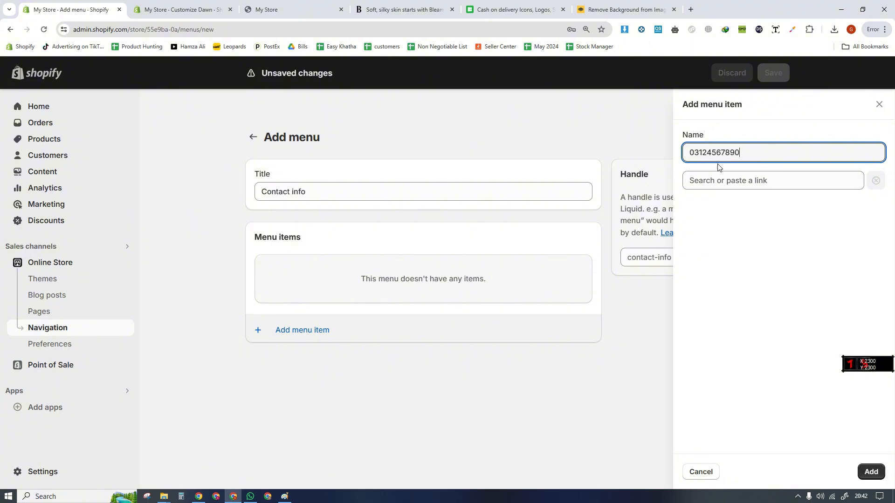
key("ctrl+a")
left_click(704, 226)
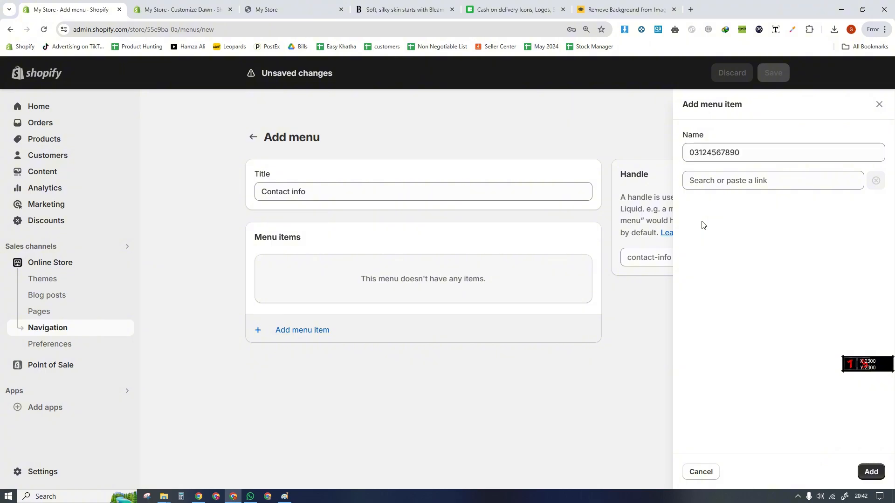
left_click_drag(762, 150, 651, 154)
left_click(719, 134)
left_click(730, 181)
type("#")
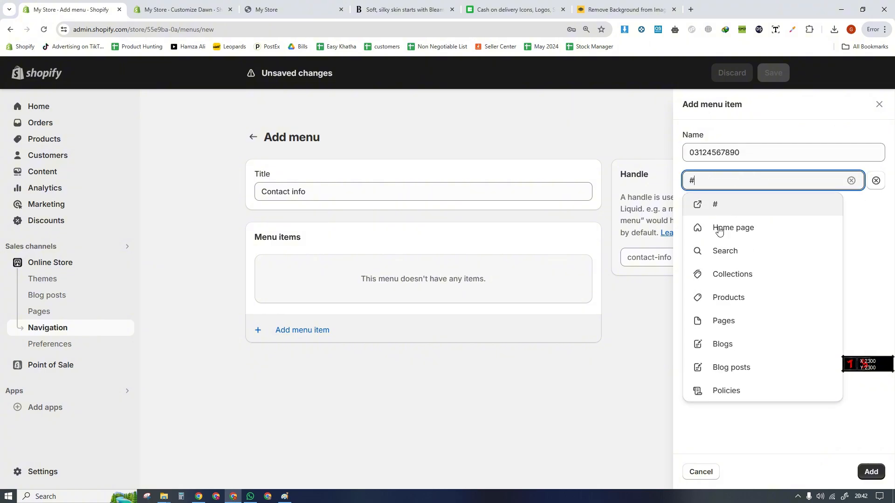
left_click(728, 208)
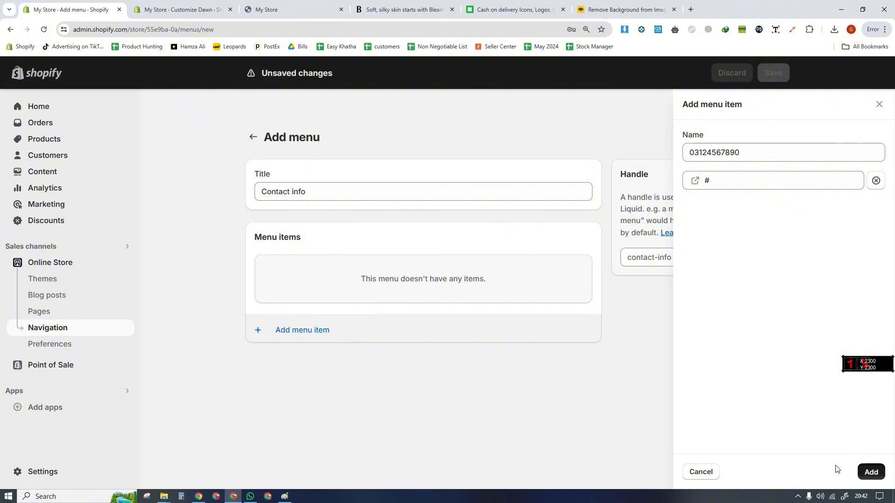
left_click(869, 472)
- Add a second menu item named with the store's address and linked to "#"
left_click(326, 315)
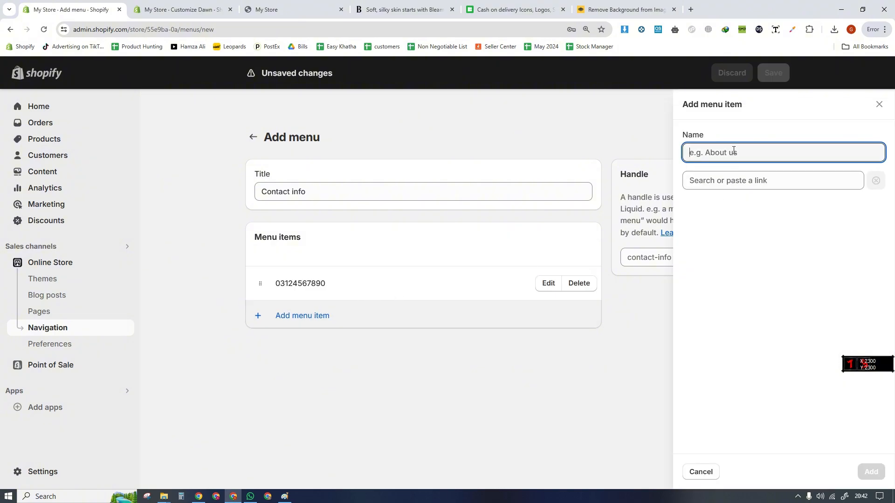
type("Islamabad Pakistan")
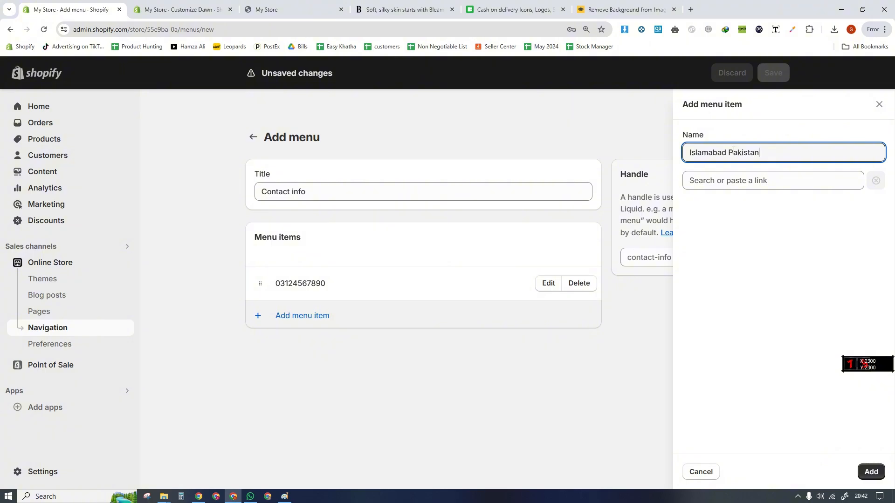
left_click(724, 180)
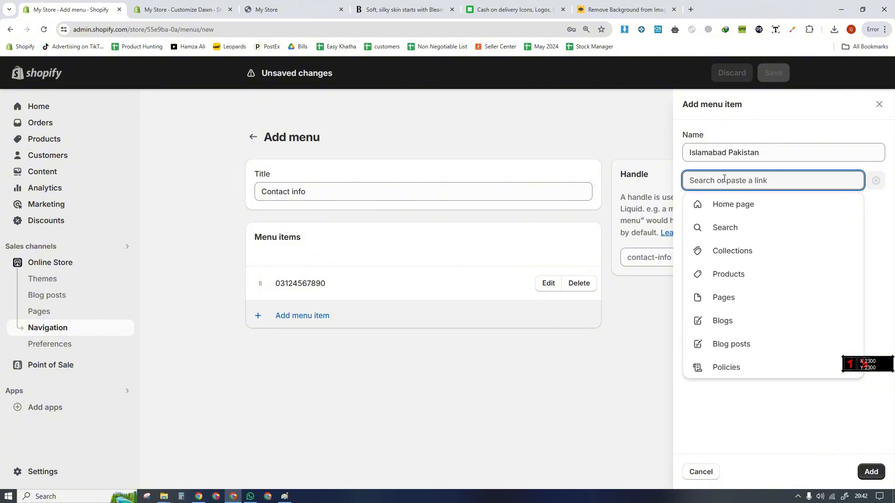
type("#")
left_click(701, 204)
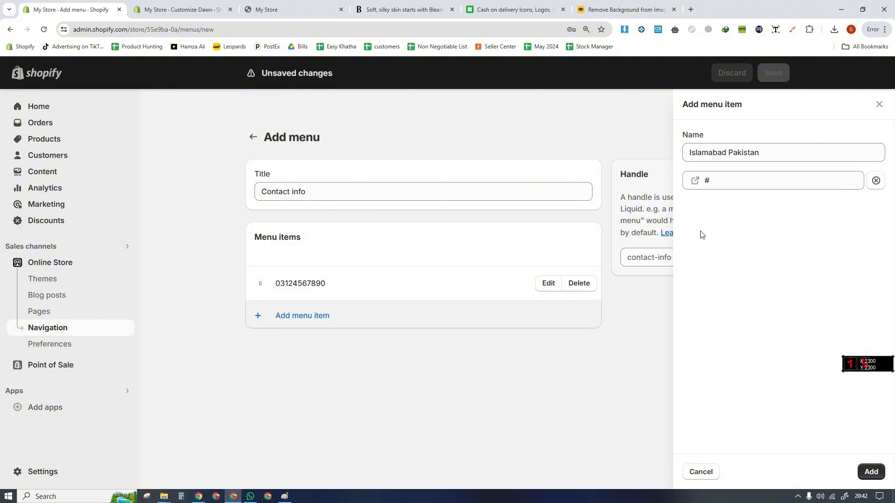
left_click(871, 472)
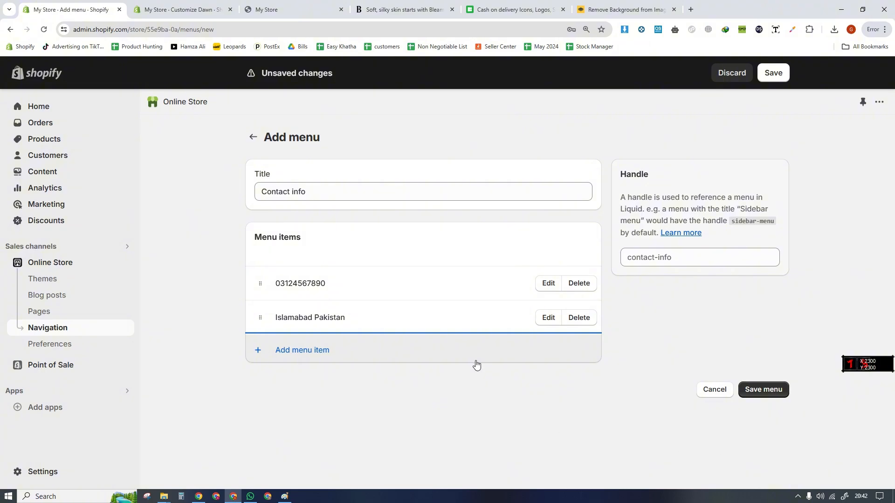
- Save the Contact info menu and check its phone and address items
left_click(773, 76)
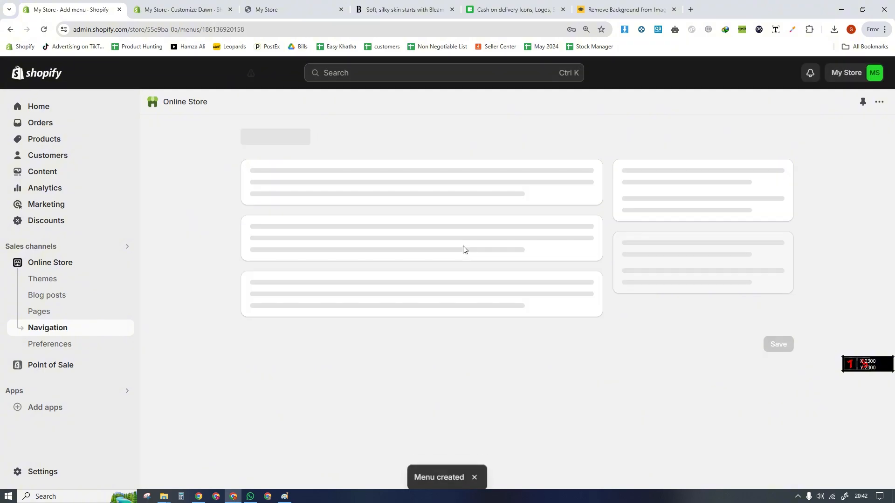
left_click_drag(347, 322, 285, 325)
left_click_drag(338, 292, 265, 283)
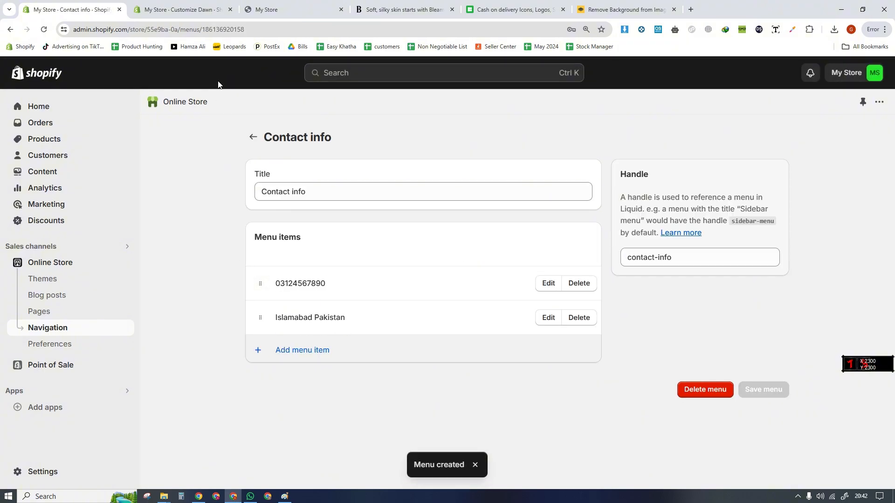
- Return to the Dawn theme editor and add a Menu block to the home page's Footer section
left_click(184, 9)
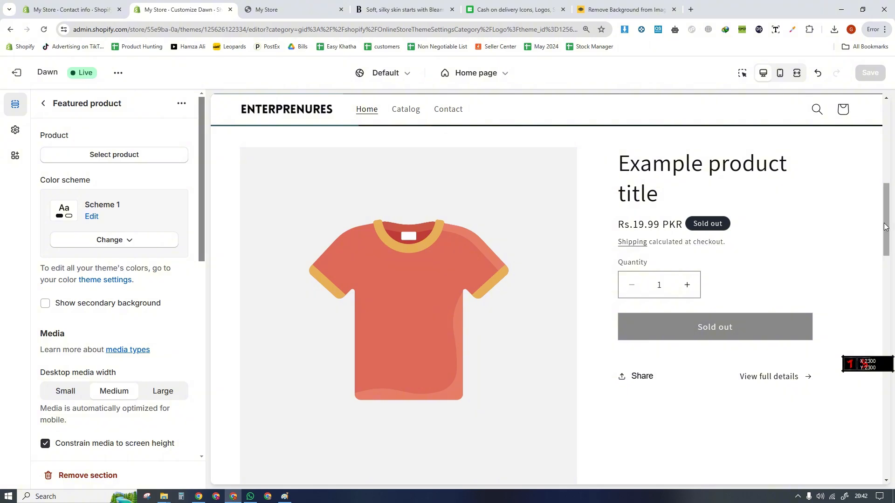
left_click_drag(888, 247, 888, 471)
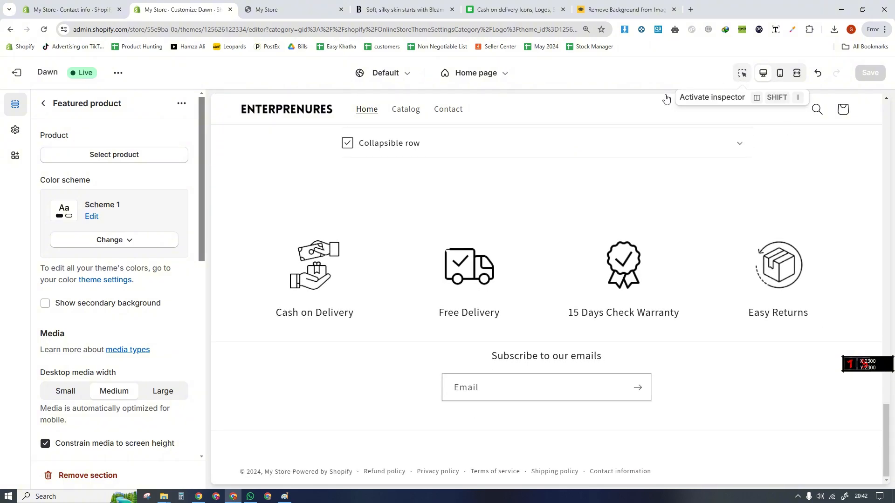
left_click(44, 103)
left_click_drag(200, 270, 194, 456)
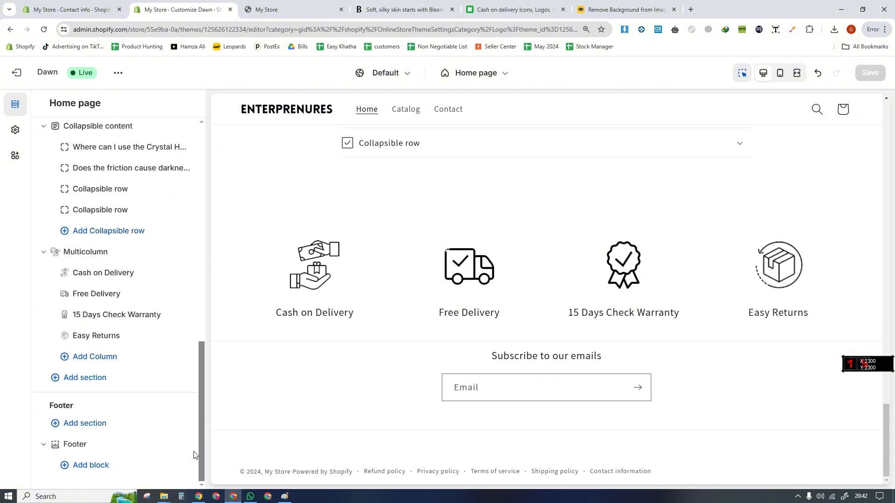
left_click(87, 465)
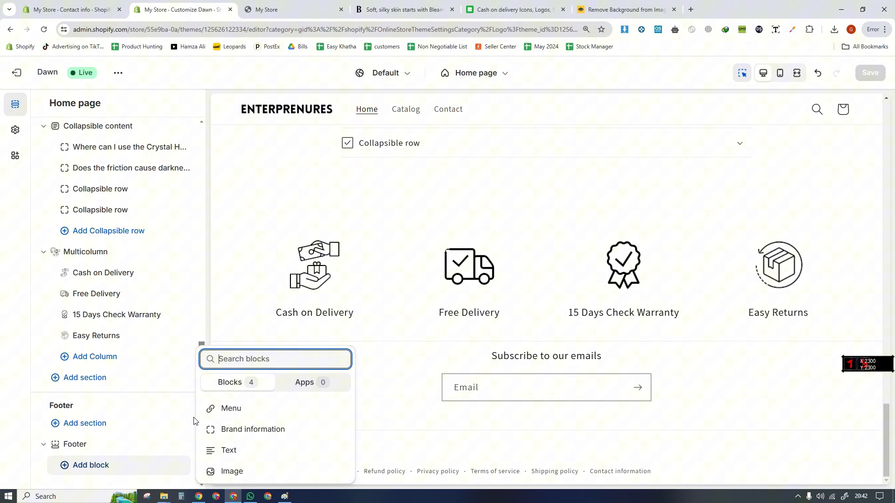
left_click(219, 410)
left_click(90, 465)
- Assign the Contact info menu to the footer's Quick links block and turn off the preview inspector
left_click(102, 305)
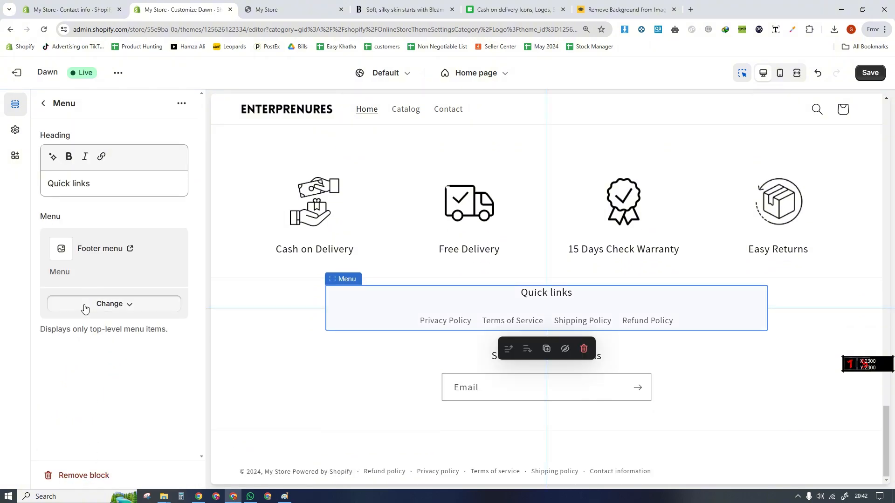
left_click(90, 347)
left_click(98, 234)
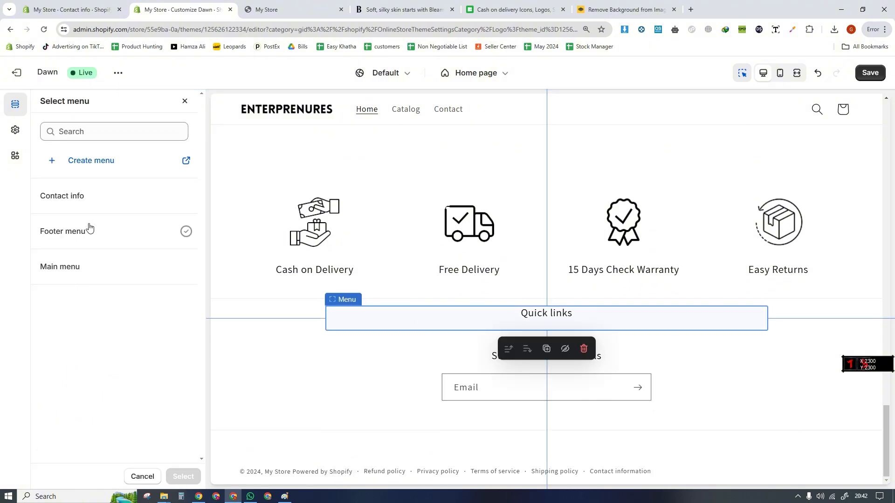
left_click(116, 200)
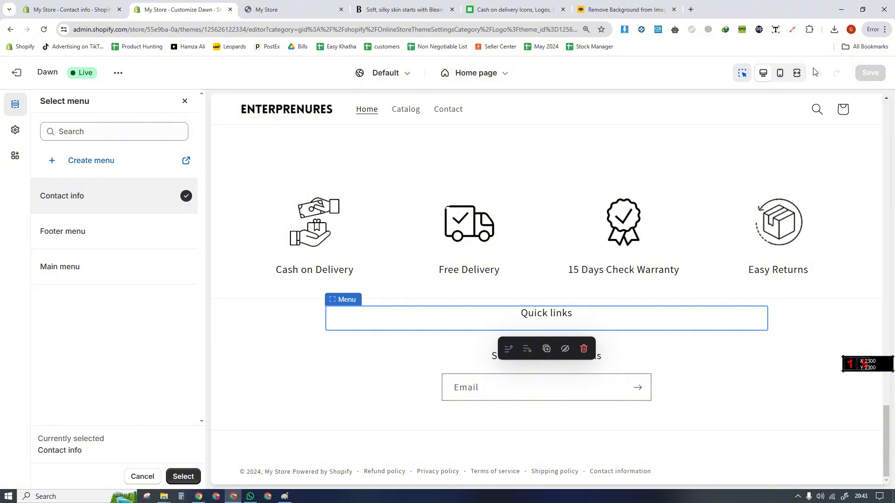
left_click(752, 72)
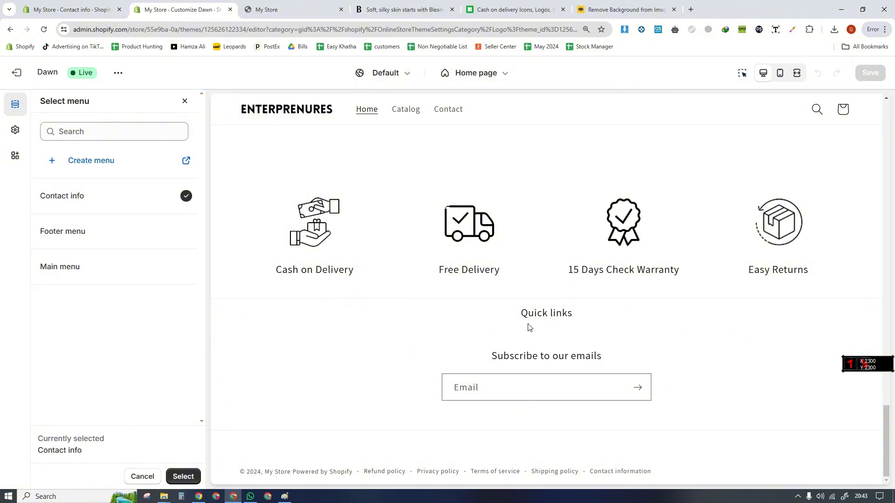
left_click(183, 476)
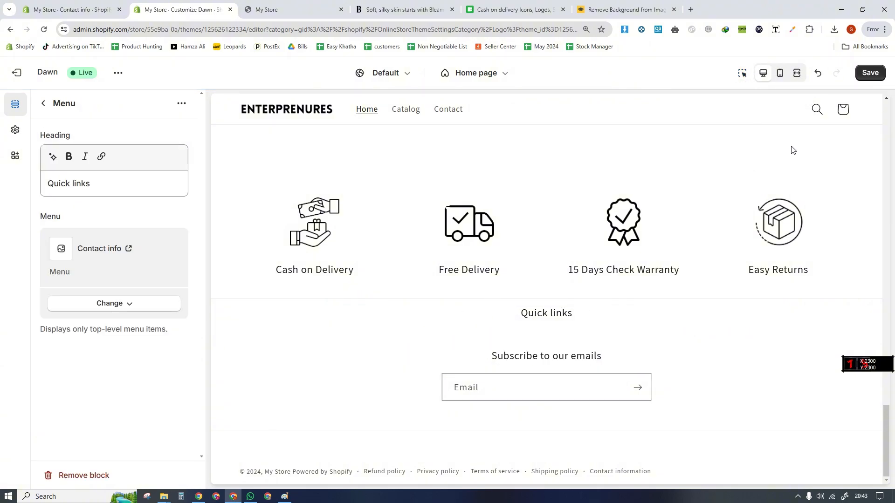
- Save the theme changes and check the contact menu and email signup in the footer preview
left_click(869, 73)
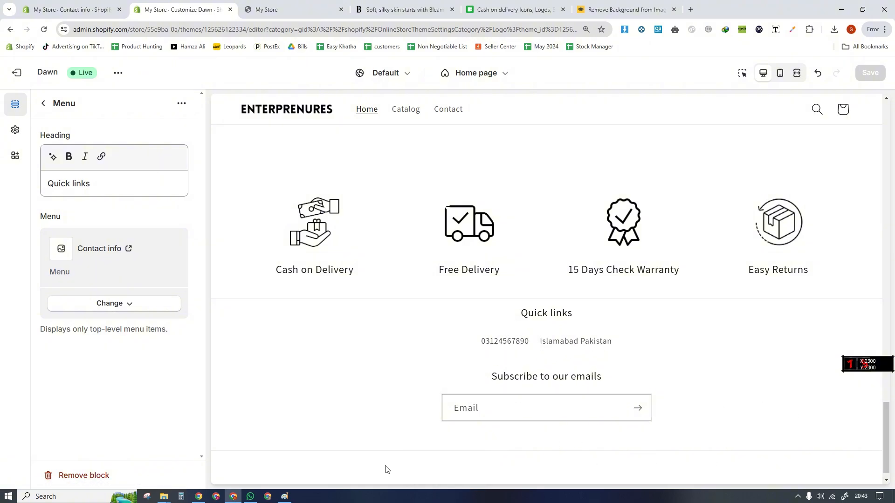
scroll(411, 476, "down", 1)
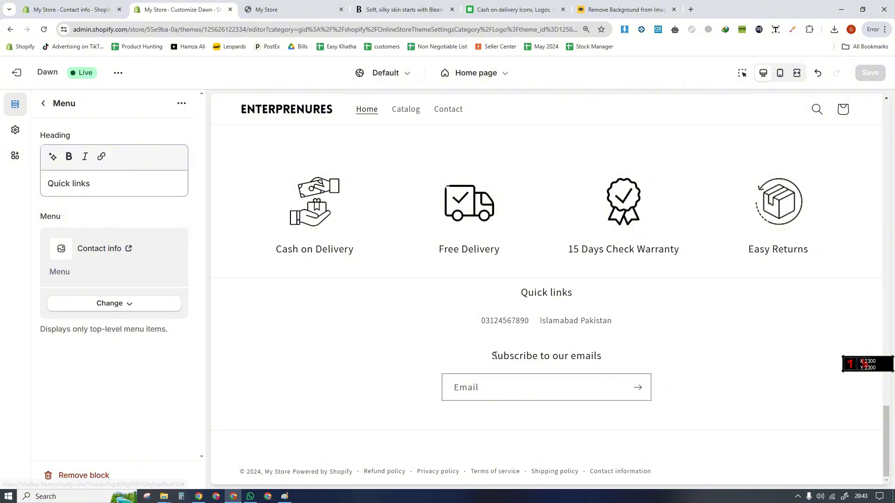
left_click_drag(495, 355, 628, 358)
left_click(569, 362)
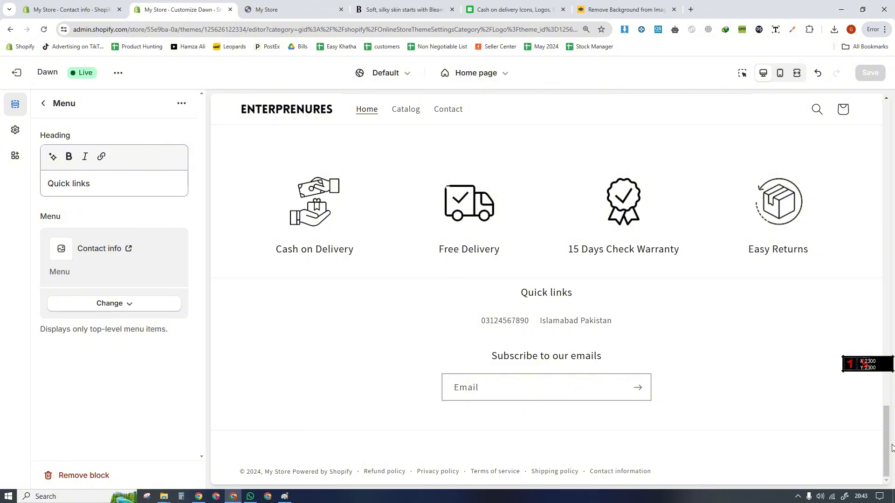
mouse_move(887, 448)
left_mouse_down()
mouse_move(887, 352)
mouse_move(887, 446)
left_mouse_up()
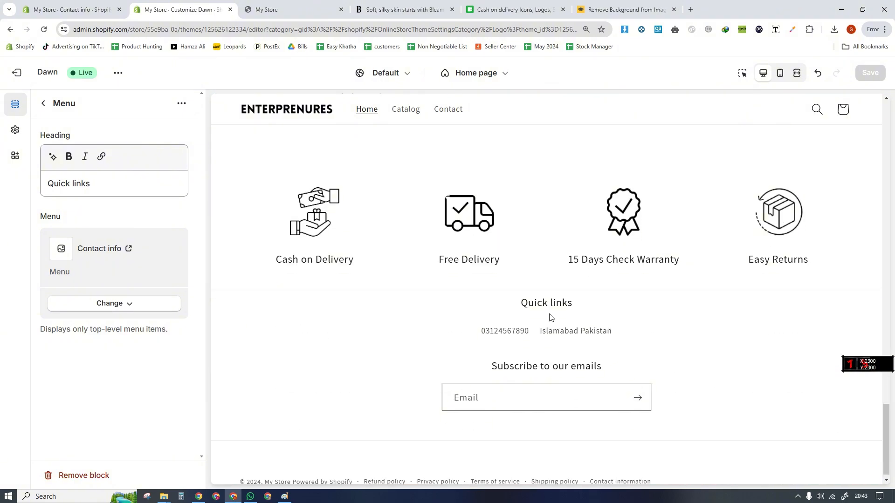
- Change the footer menu block's heading to "Need Help?" and save the theme
left_click_drag(536, 330, 480, 301)
left_click_drag(100, 175, 19, 168)
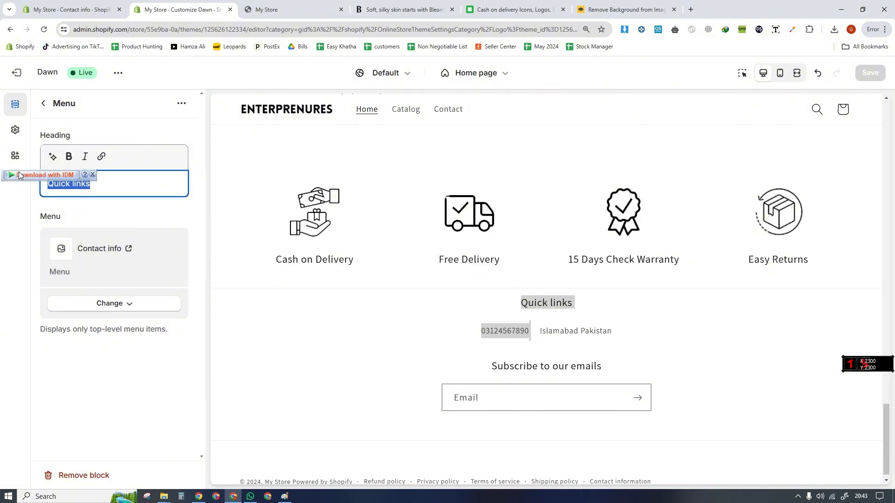
type("Need Help?")
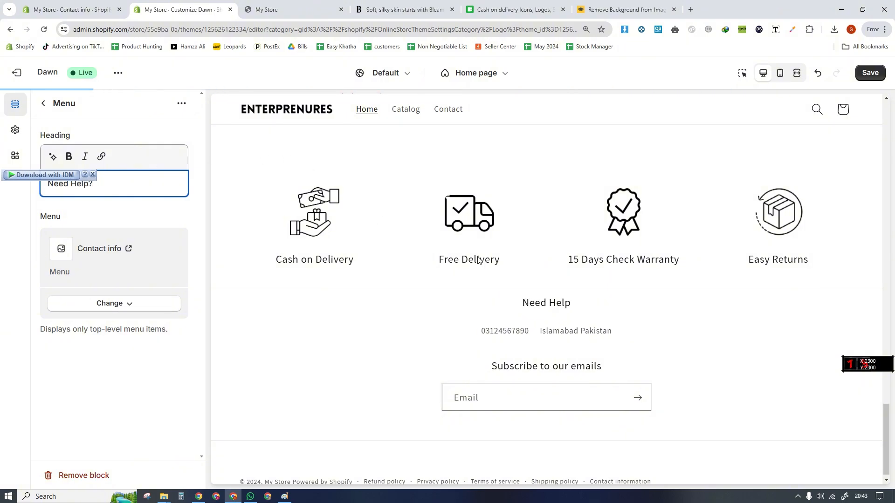
left_click(870, 72)
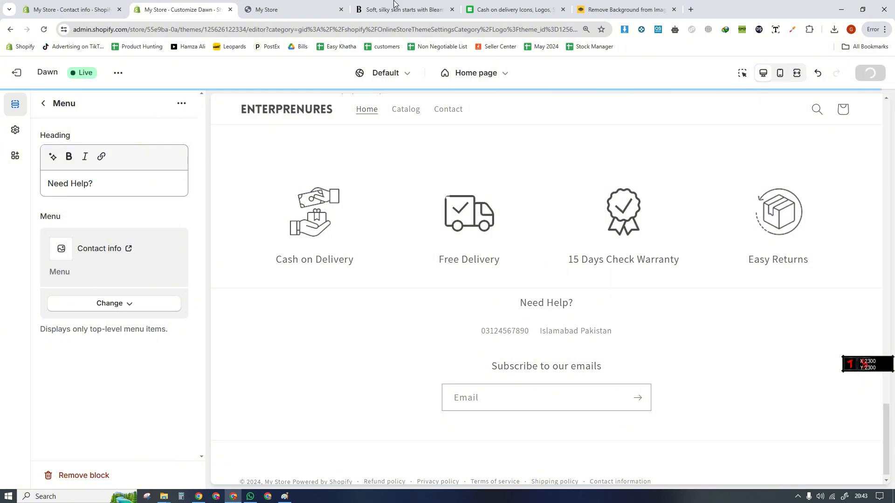
- Switch to the live storefront and review the home page from the featured product down to the footer
left_click(280, 7)
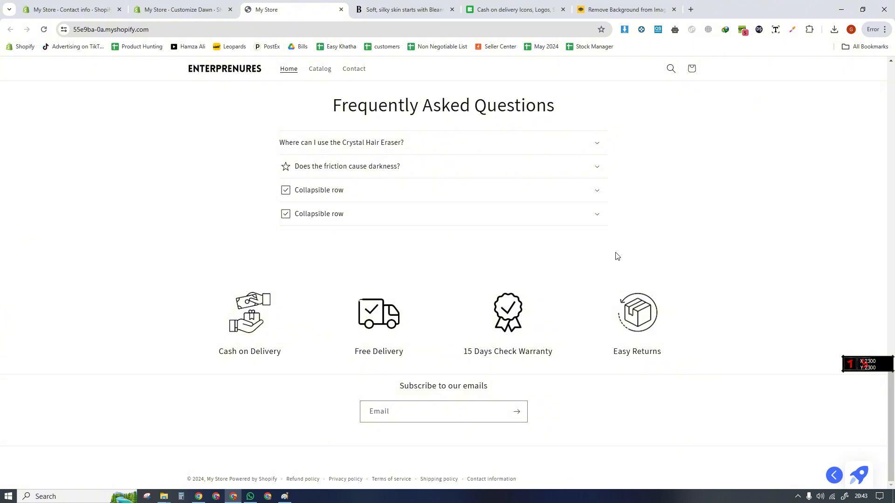
left_click_drag(891, 387, 892, 250)
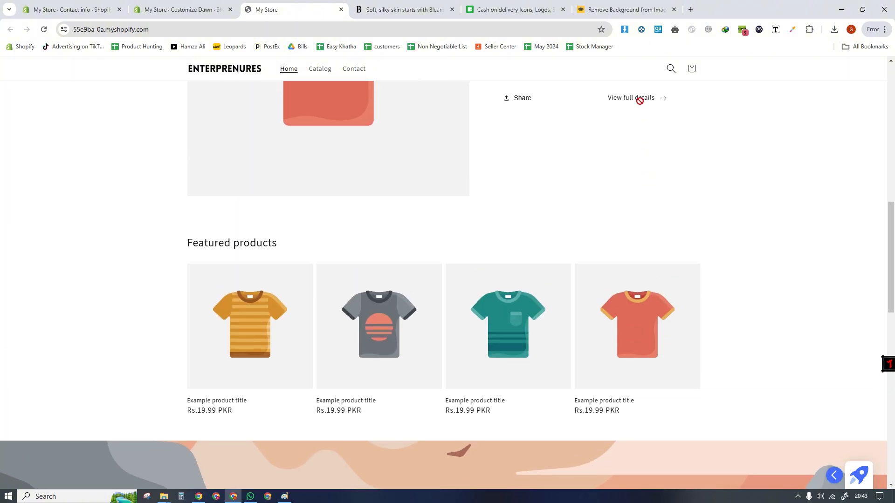
scroll(543, 262, "up", 5)
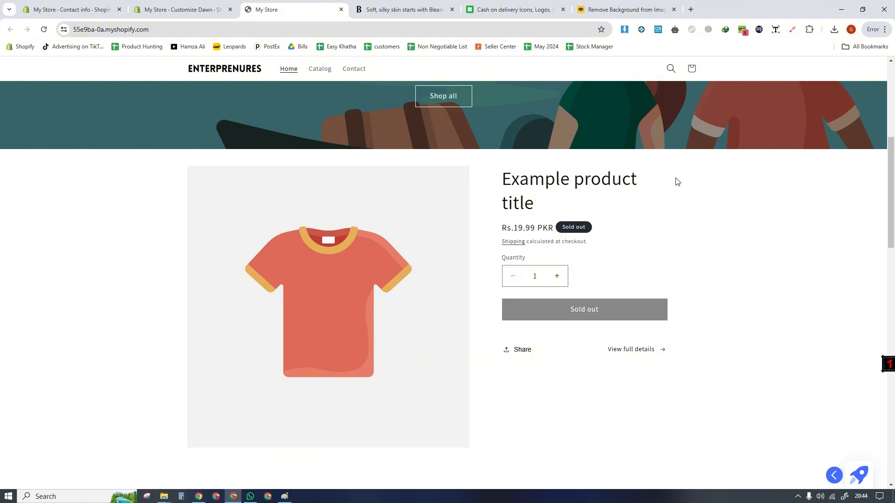
left_click_drag(890, 143, 889, 443)
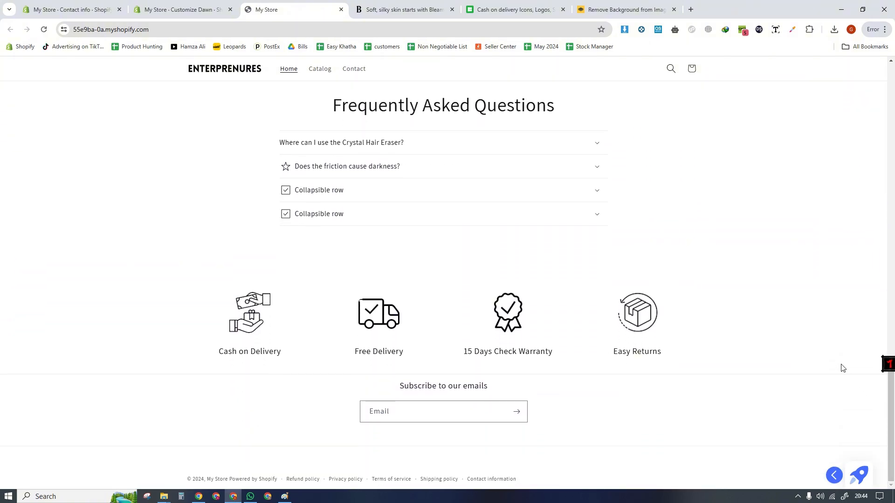